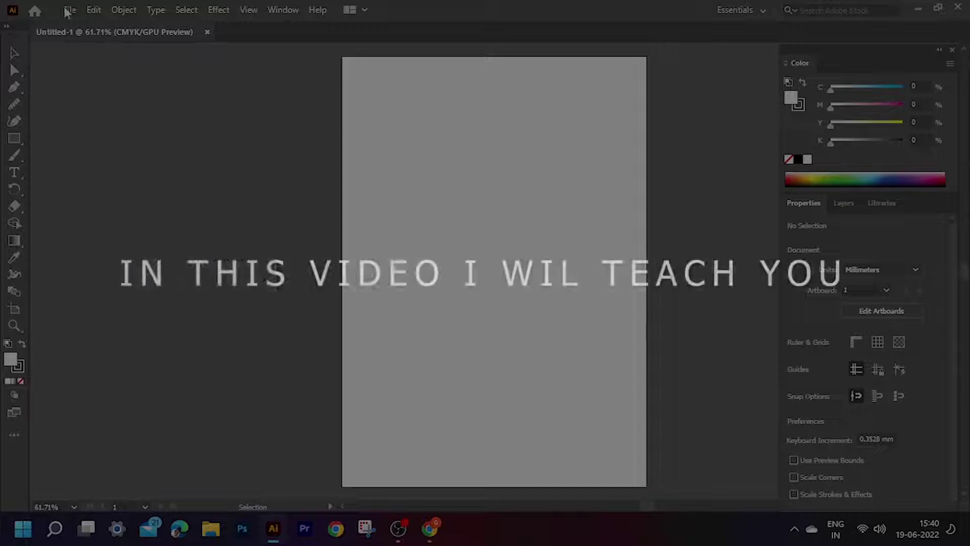
Place woody-kelly-b5x_6yyyfGc-unsplash.jpg and drag it out across the artboard
click(69, 9)
click(119, 257)
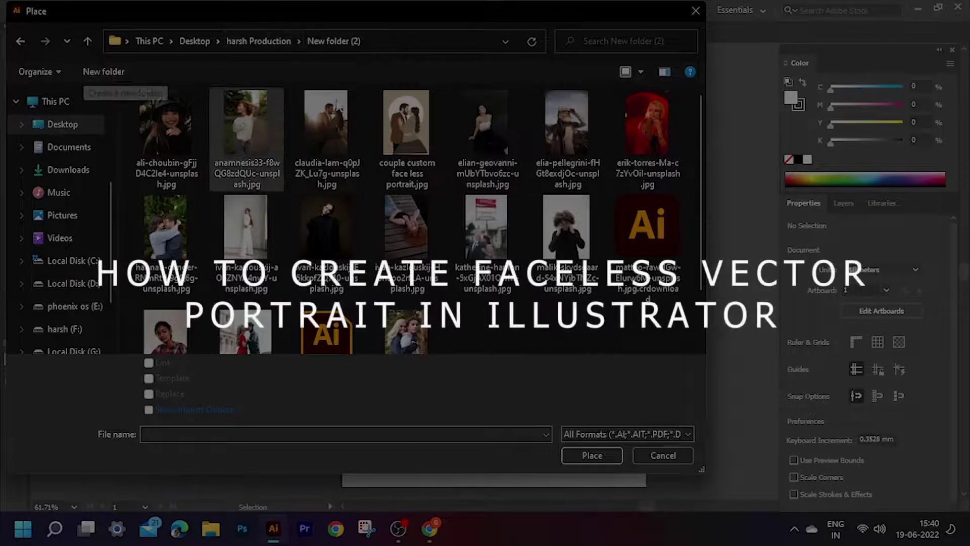
click(641, 72)
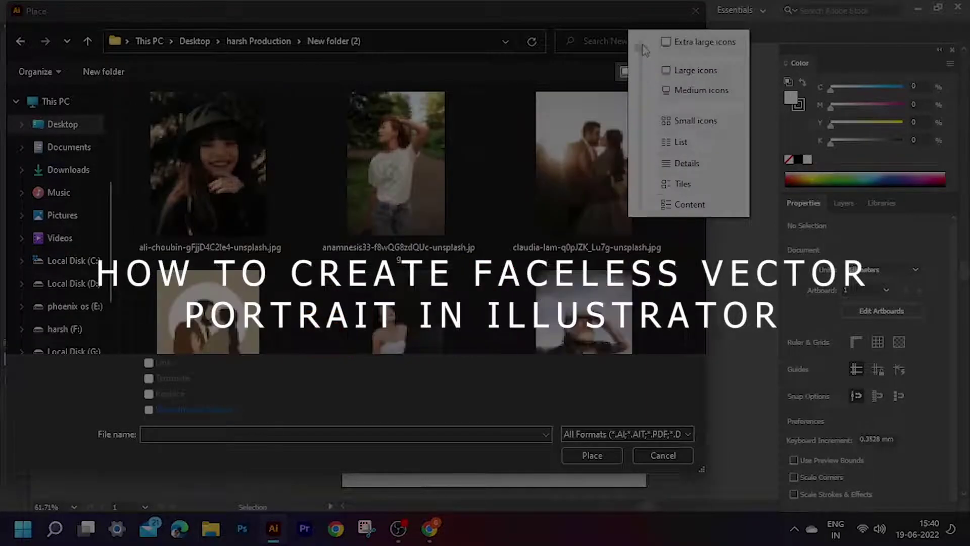
drag(641, 72, 642, 43)
click(575, 83)
scroll(496, 145, down, 3)
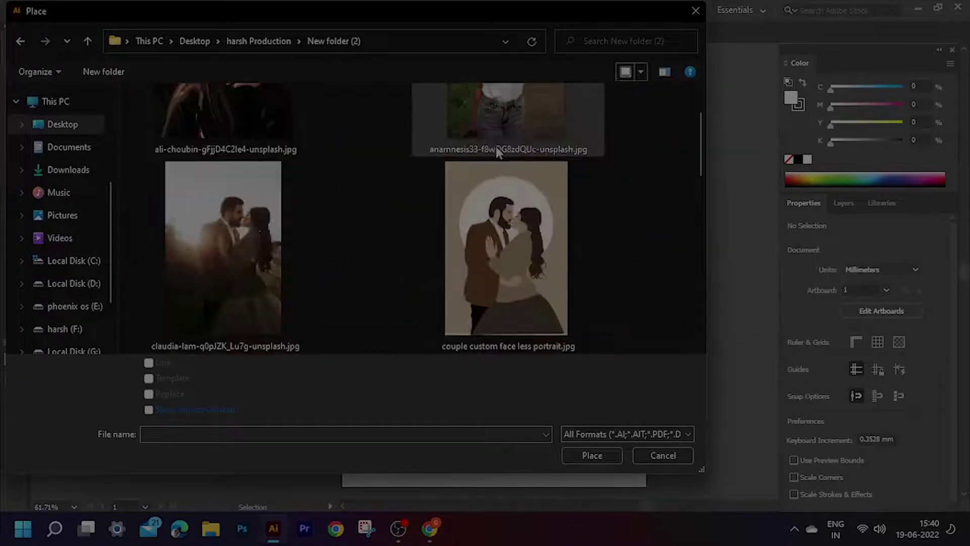
scroll(501, 192, down, 8)
click(505, 238)
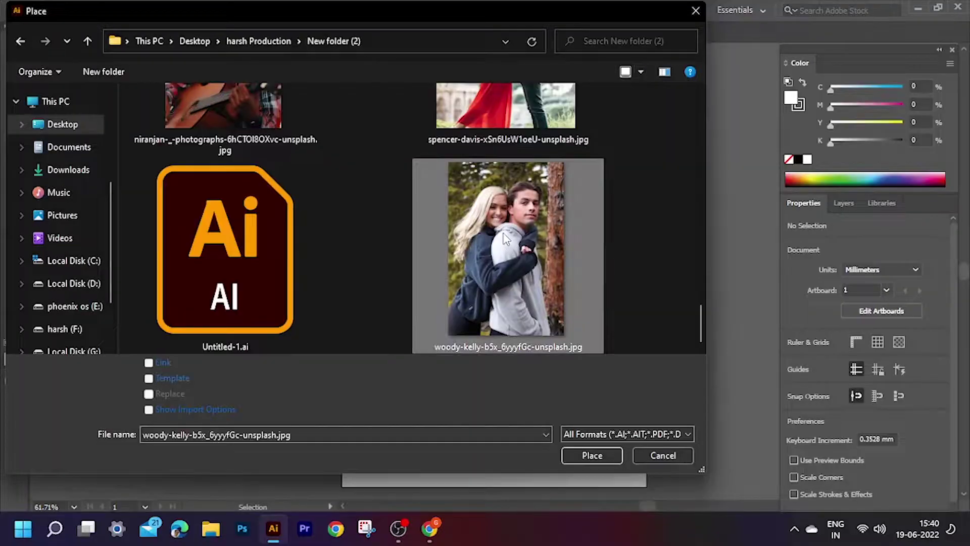
click(592, 456)
mouse_move(347, 66)
mouse_down()
mouse_move(584, 461)
mouse_move(626, 486)
mouse_up()
Enlarge the photo from its left side and move it right over the artboard
scroll(541, 301, down, 2)
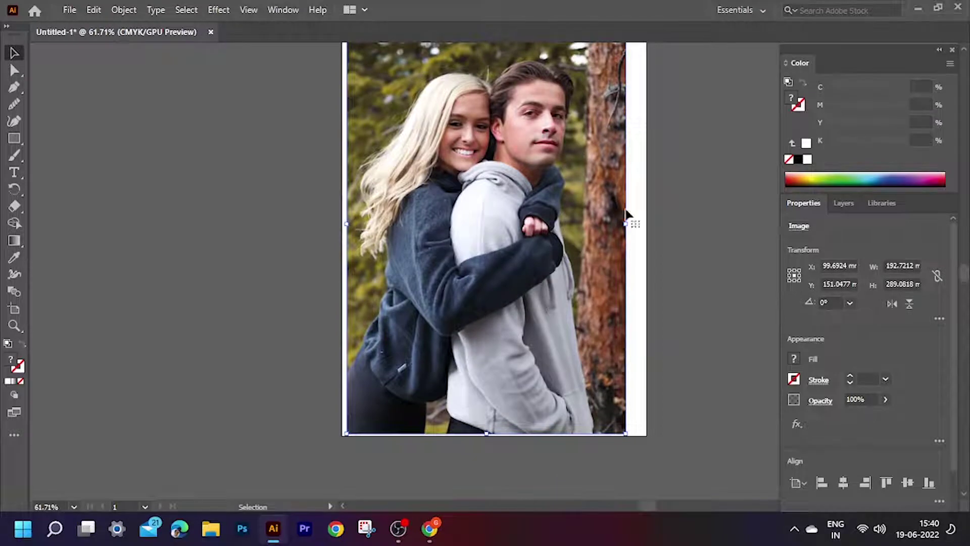
scroll(627, 215, up, 2)
scroll(598, 228, down, 1)
scroll(591, 238, down, 1)
scroll(586, 243, down, 1)
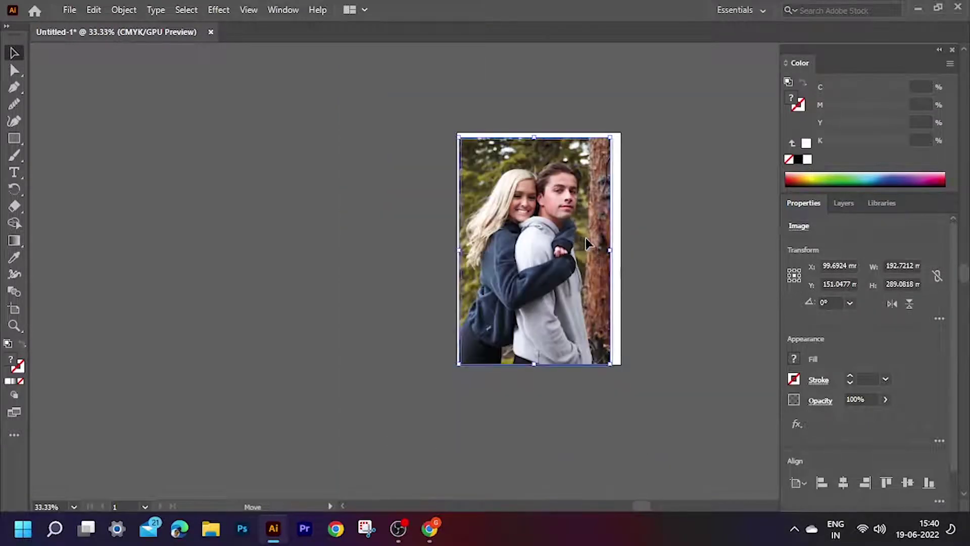
drag(585, 238, 587, 236)
click(442, 251)
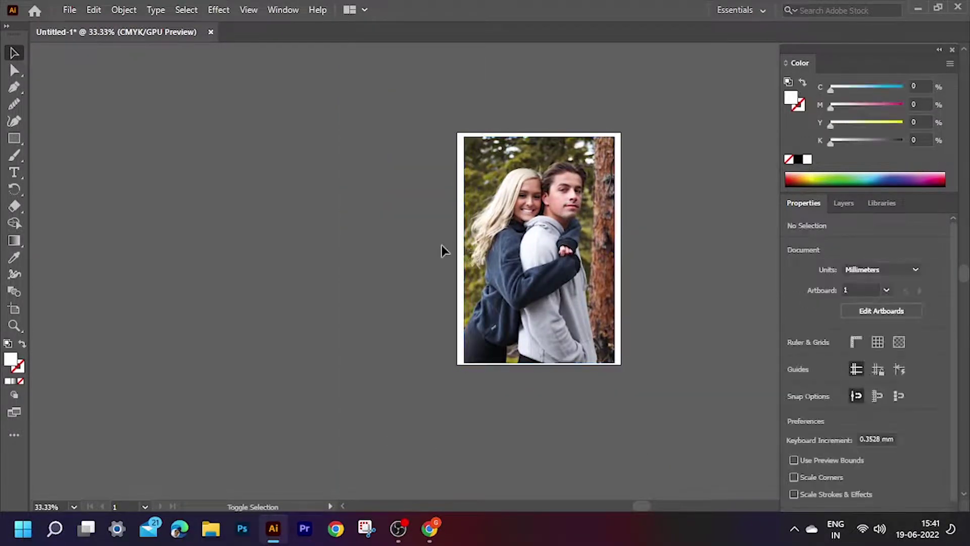
click(460, 252)
drag(461, 251, 432, 251)
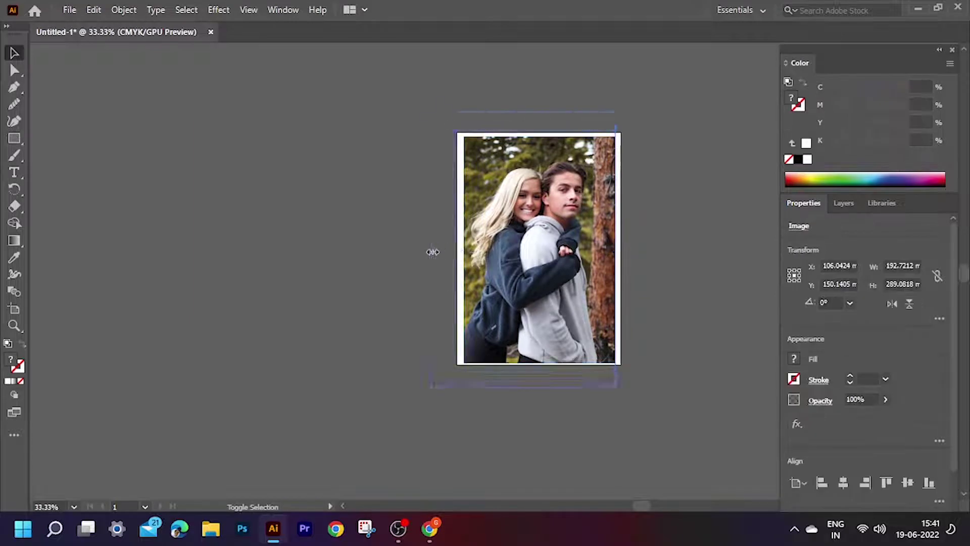
mouse_move(520, 279)
mouse_down()
mouse_move(536, 277)
mouse_move(537, 267)
mouse_move(538, 278)
mouse_move(543, 264)
mouse_up()
Undo the stray right-side resize and move the photo down into position
drag(639, 259, 627, 263)
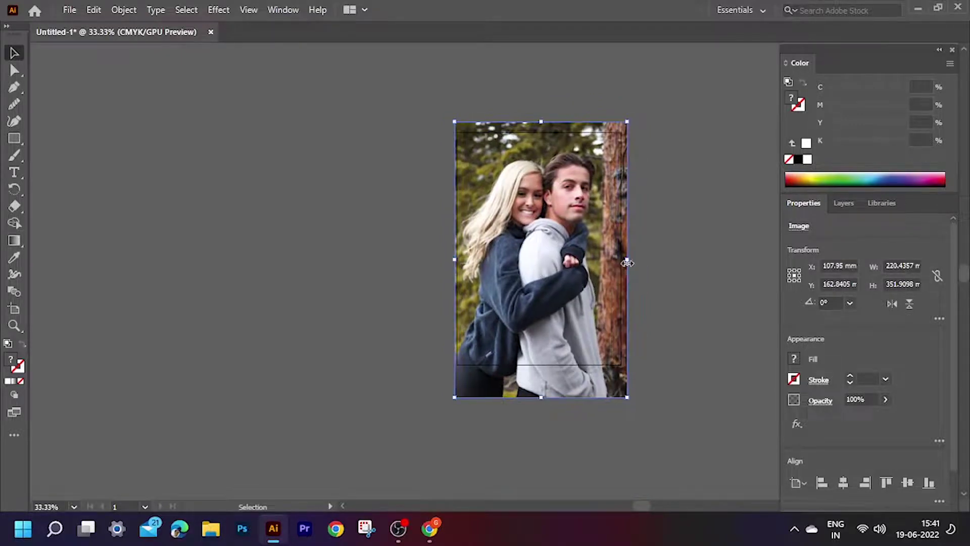
key(ctrl+z)
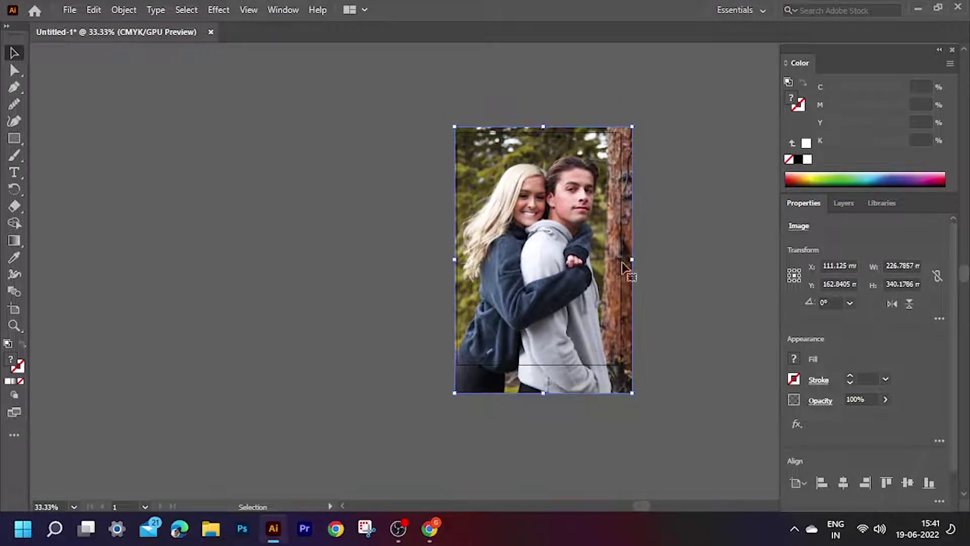
key(ctrl+z)
key(ctrl+z)
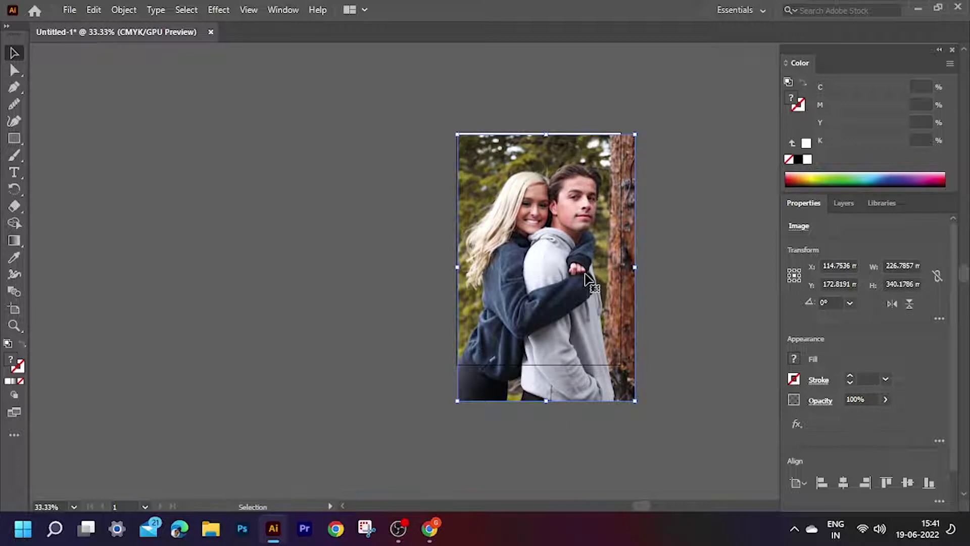
drag(585, 278, 584, 291)
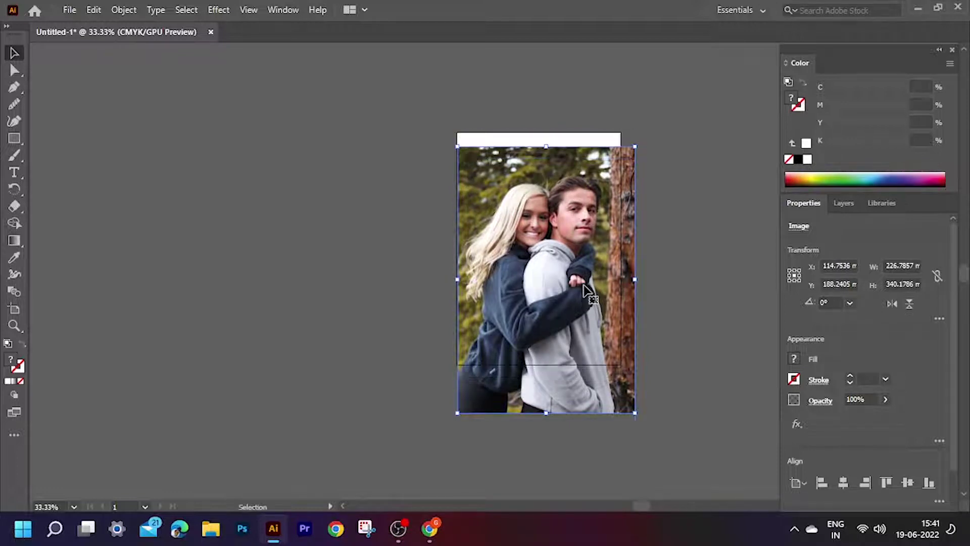
Lock Layer 1 and add a new layer above it named hair
click(844, 203)
click(806, 225)
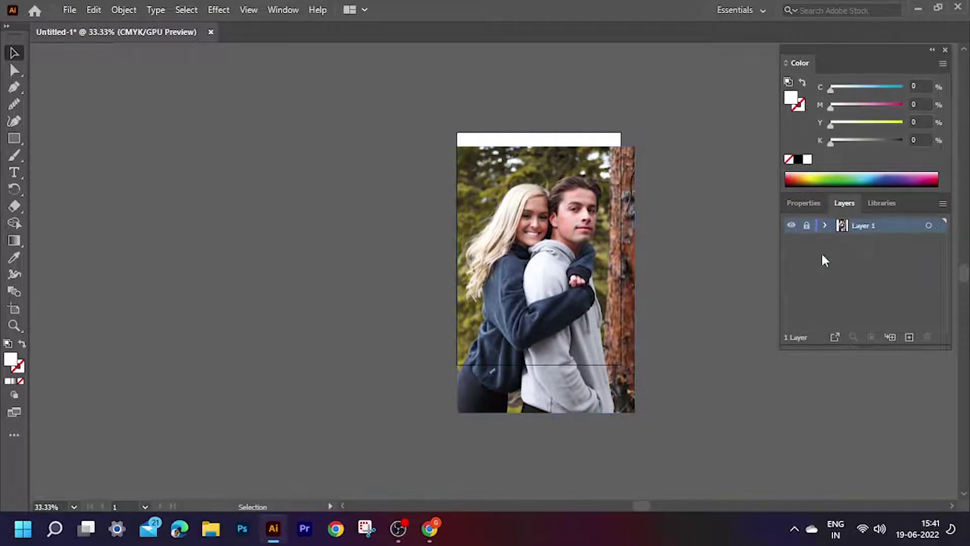
click(909, 337)
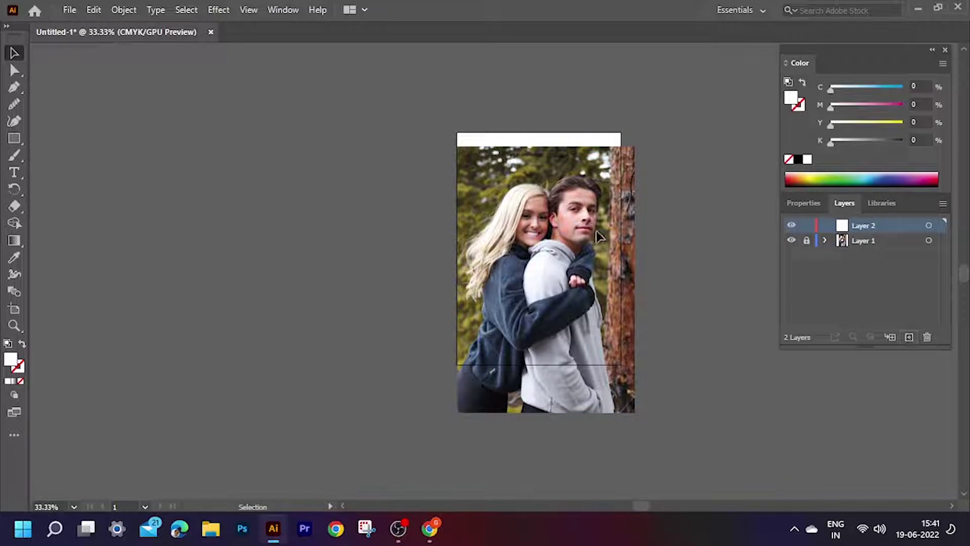
double_click(862, 226)
text(hair)
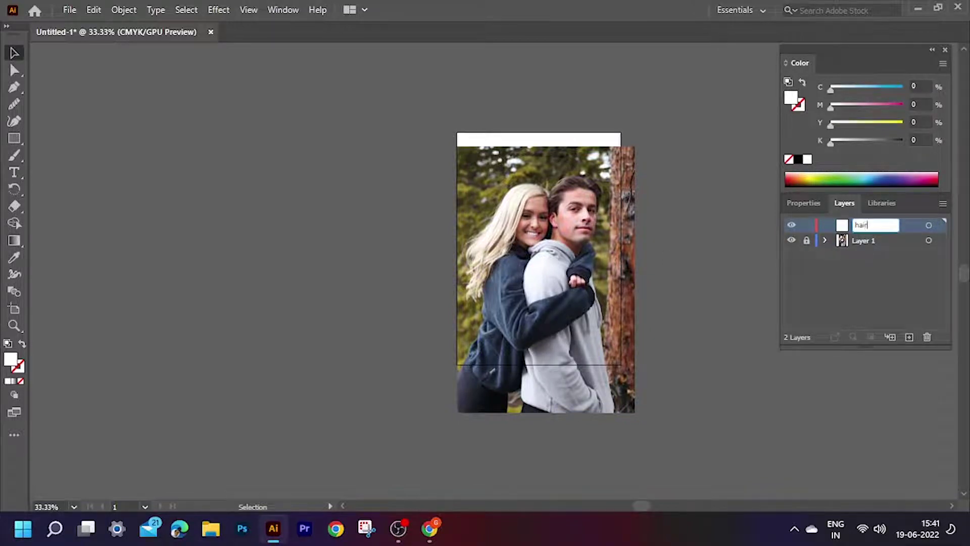
key(Return)
Zoom and pan the view in on the man's hairline
scroll(566, 194, up, 6)
drag(602, 206, 256, 205)
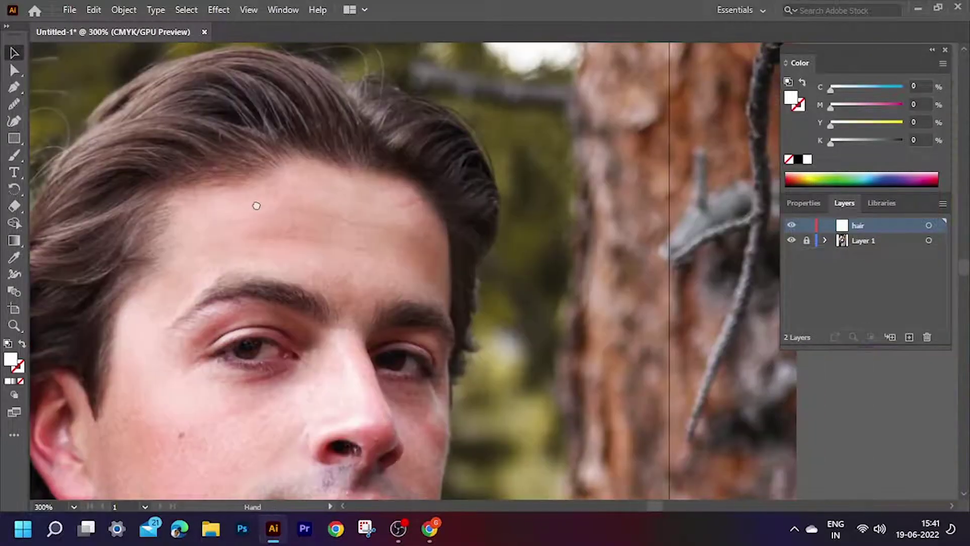
scroll(238, 218, down, 3)
drag(208, 227, 340, 152)
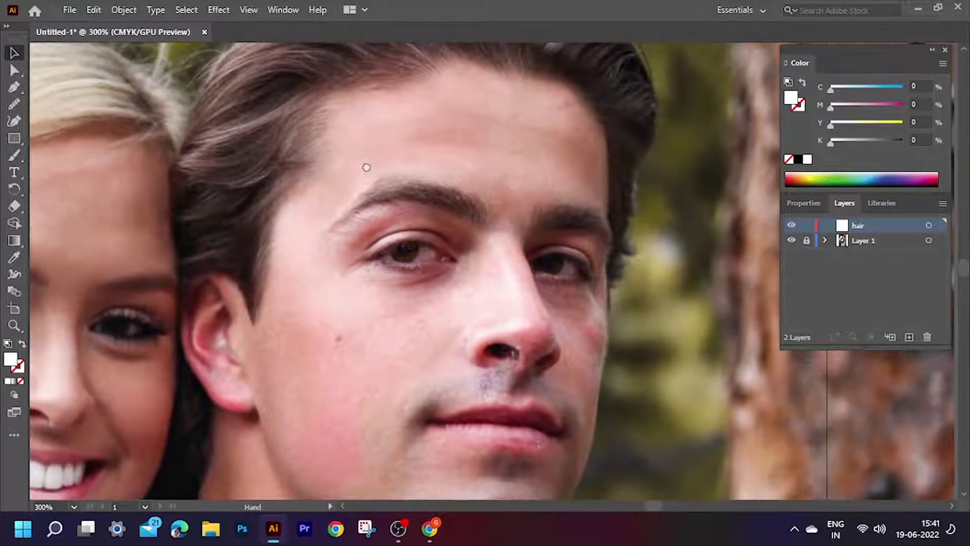
scroll(367, 171, down, 1)
scroll(247, 210, down, 1)
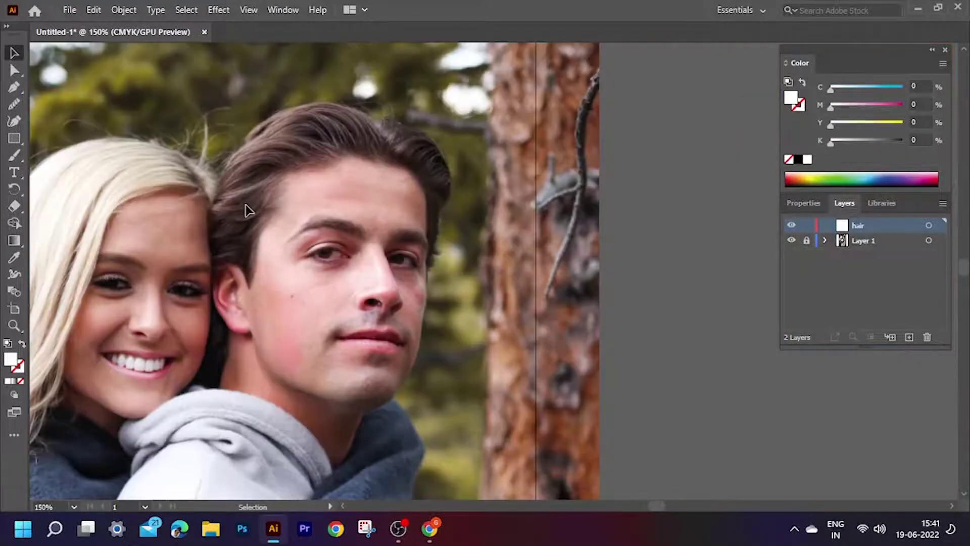
scroll(250, 207, up, 2)
scroll(250, 207, down, 2)
scroll(248, 207, up, 3)
scroll(393, 278, up, 3)
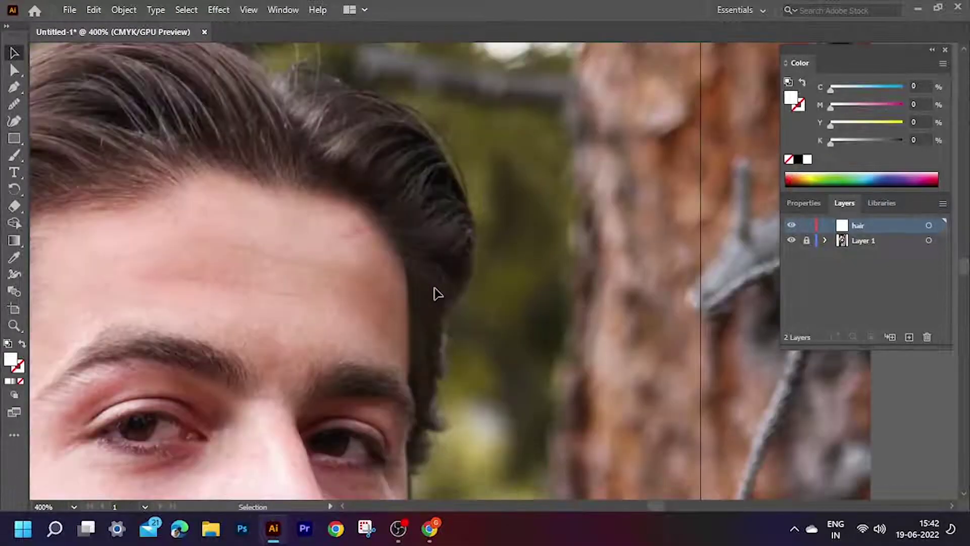
drag(408, 289, 320, 178)
scroll(303, 183, up, 2)
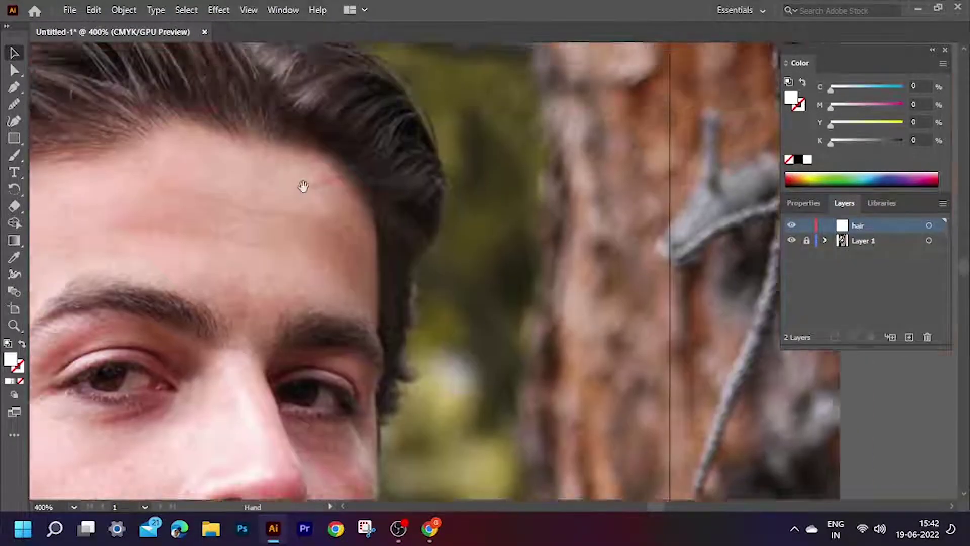
scroll(303, 180, up, 2)
Trace the hair edge down toward the temple with the Pen tool as an unfilled outline
scroll(304, 180, up, 1)
click(14, 89)
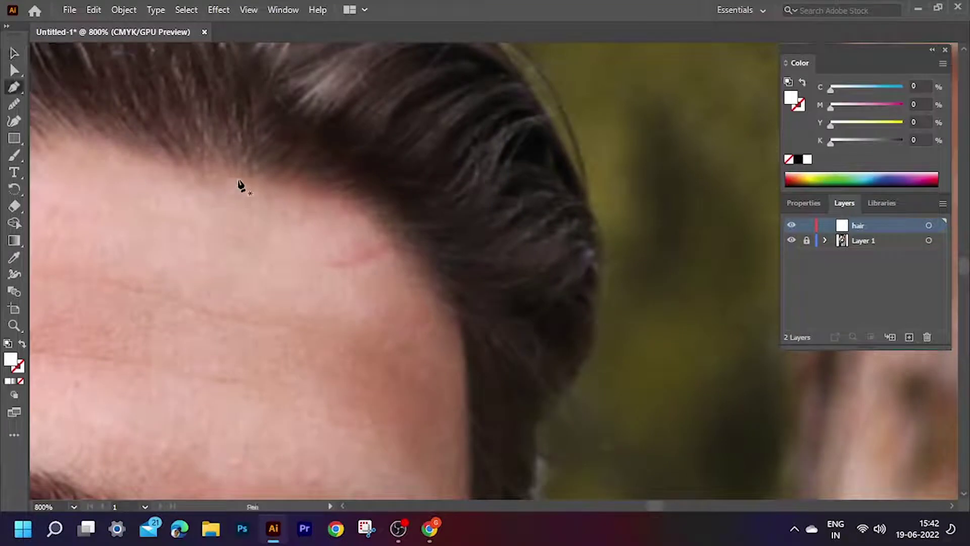
click(371, 252)
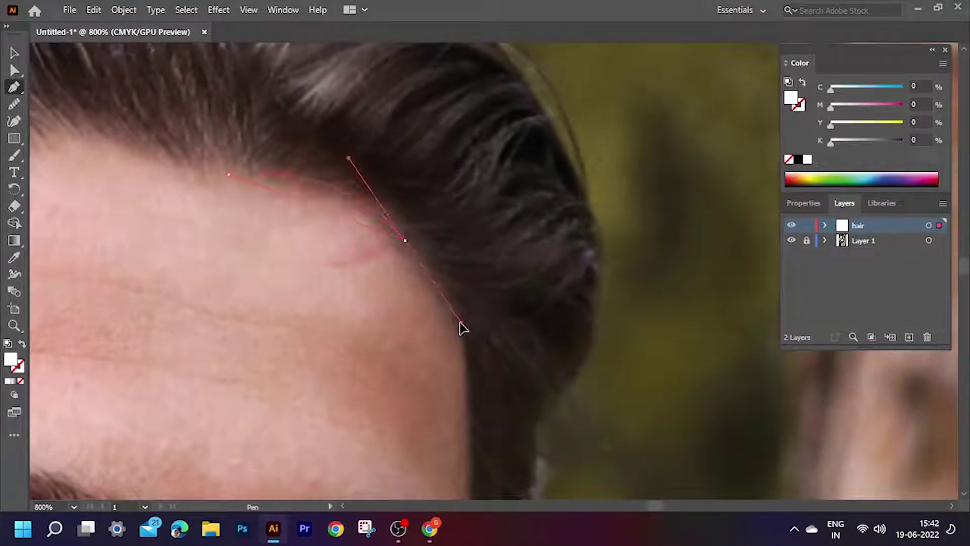
drag(472, 314, 469, 334)
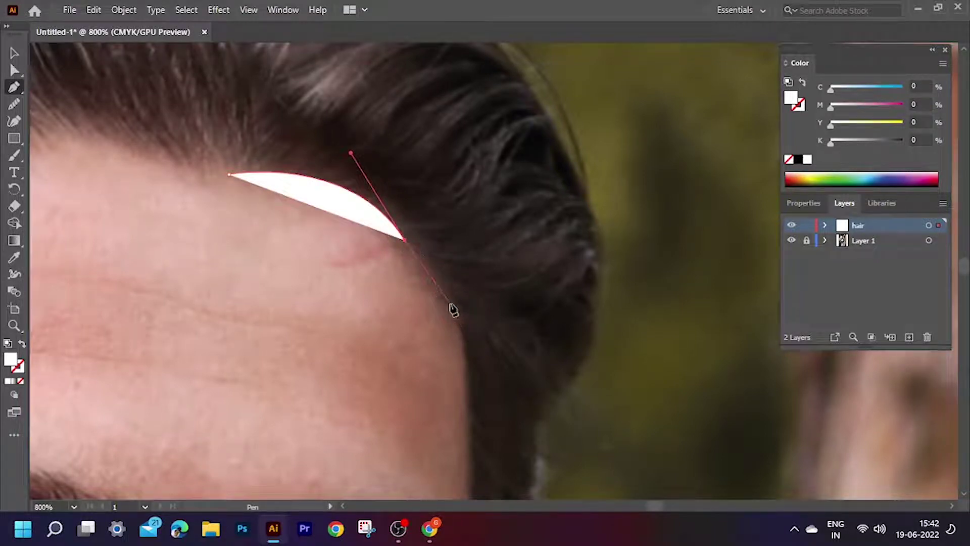
drag(452, 309, 361, 231)
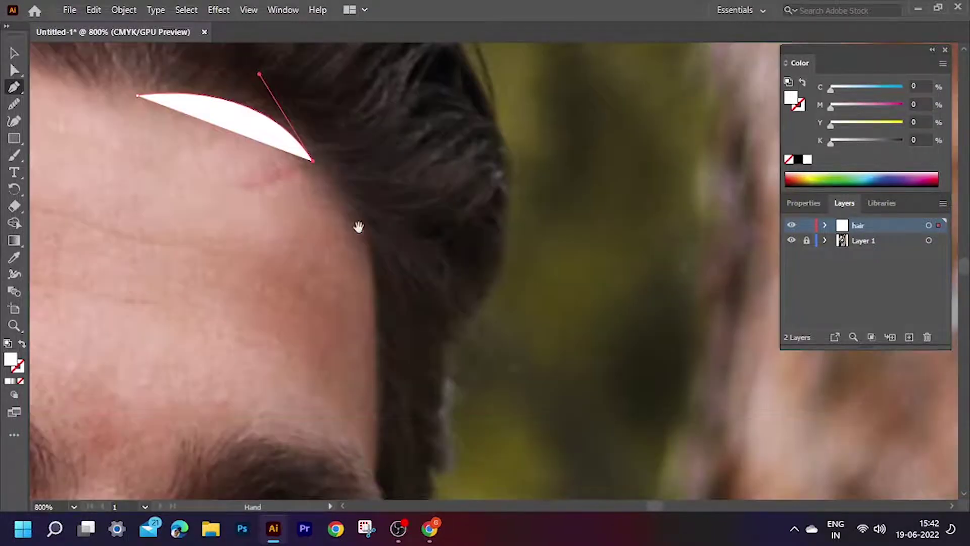
click(21, 345)
drag(379, 329, 369, 400)
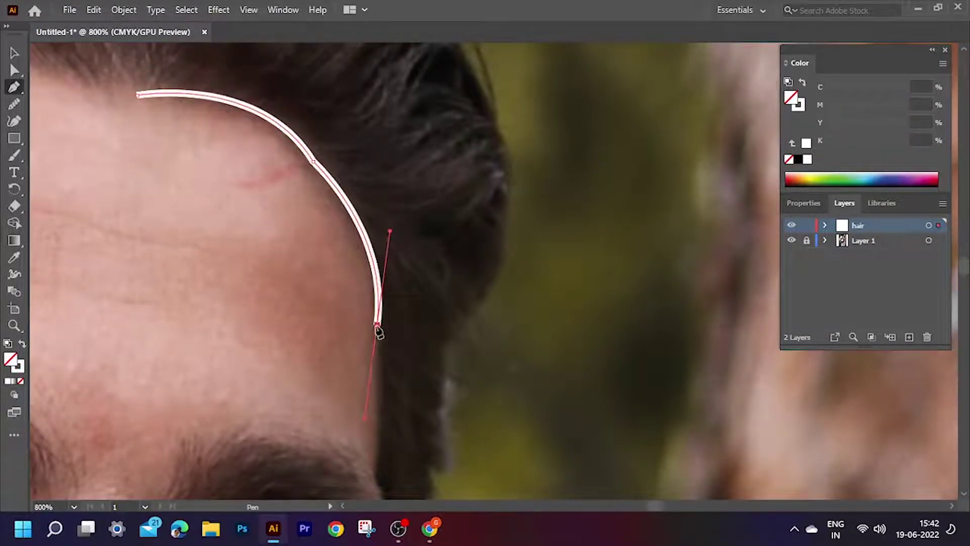
drag(362, 252, 324, 88)
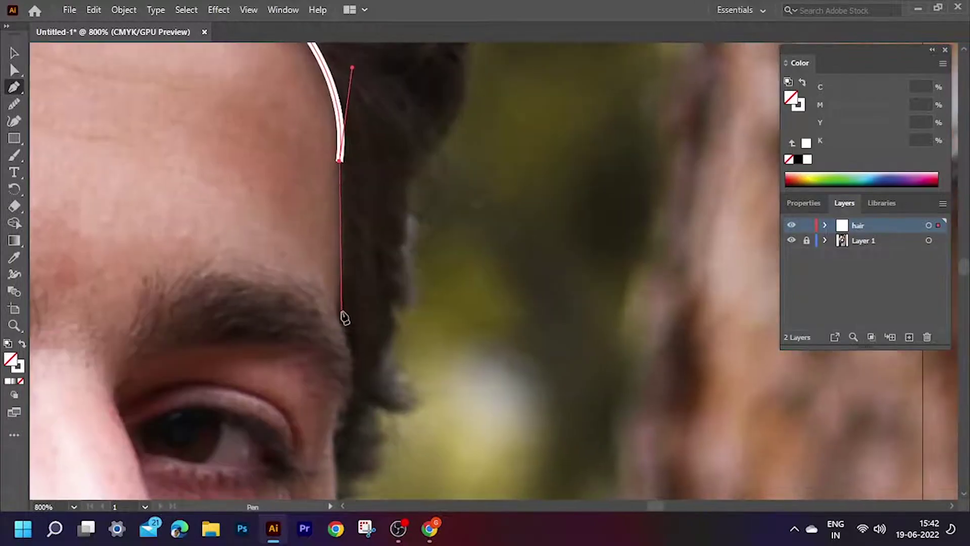
drag(339, 319, 322, 374)
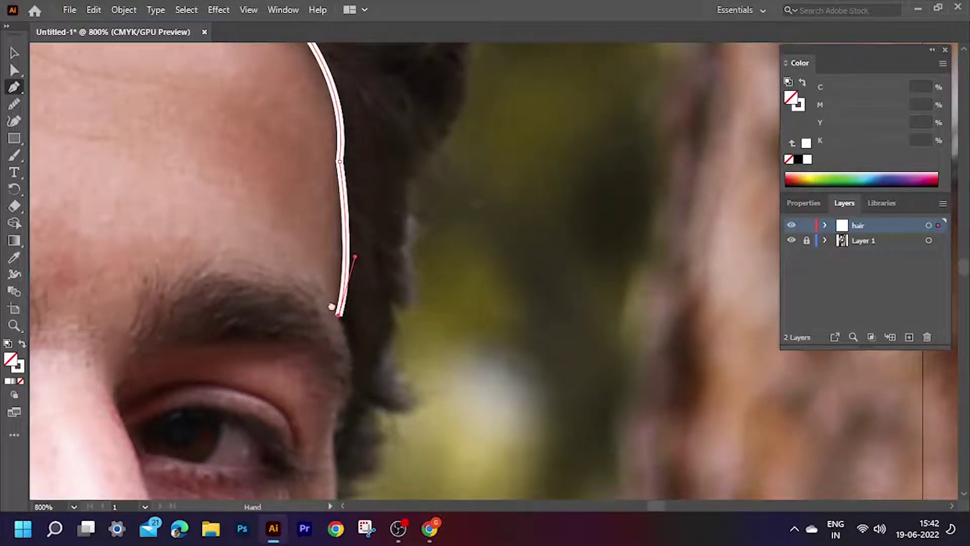
Continue the outline down the temple and back up around the bulge of hair
mouse_move(363, 415)
mouse_down()
mouse_move(321, 294)
mouse_move(271, 399)
mouse_up()
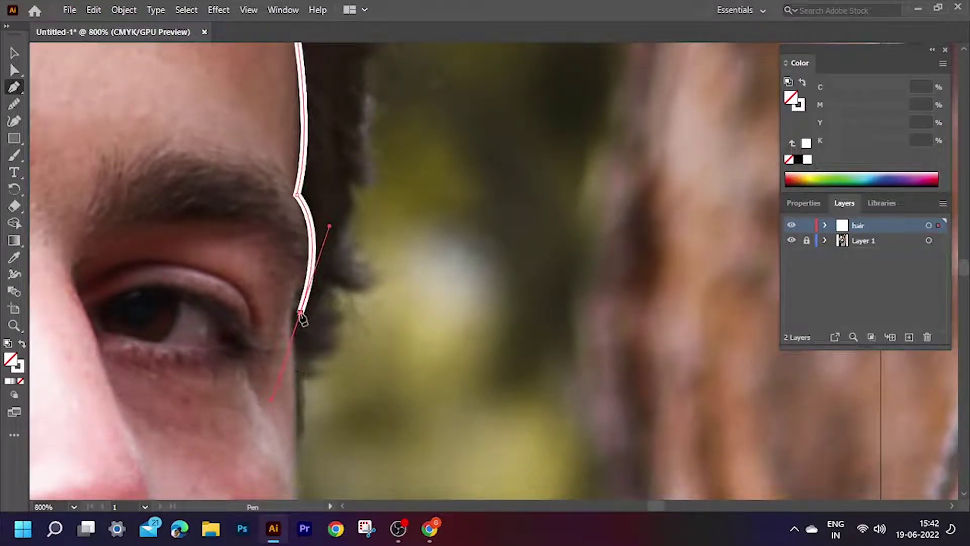
drag(301, 315, 298, 392)
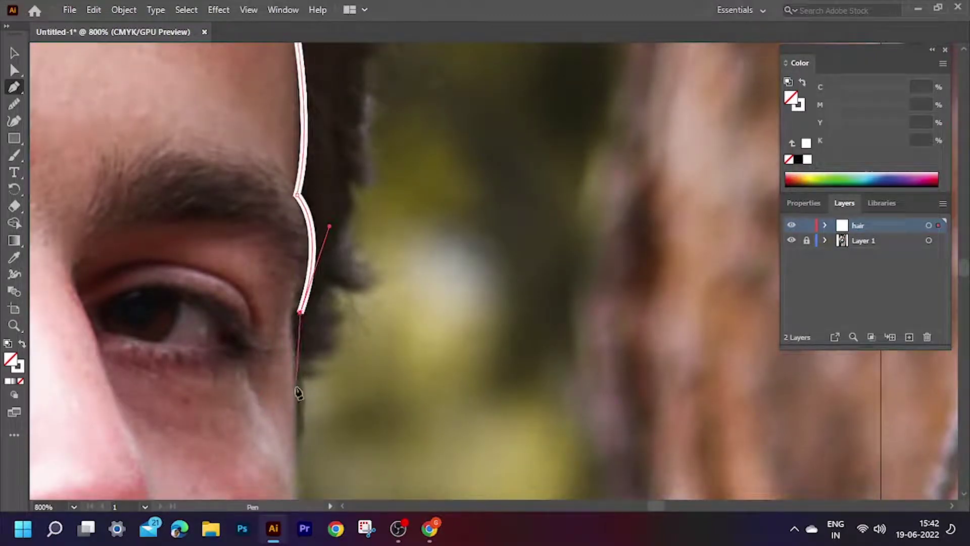
click(299, 438)
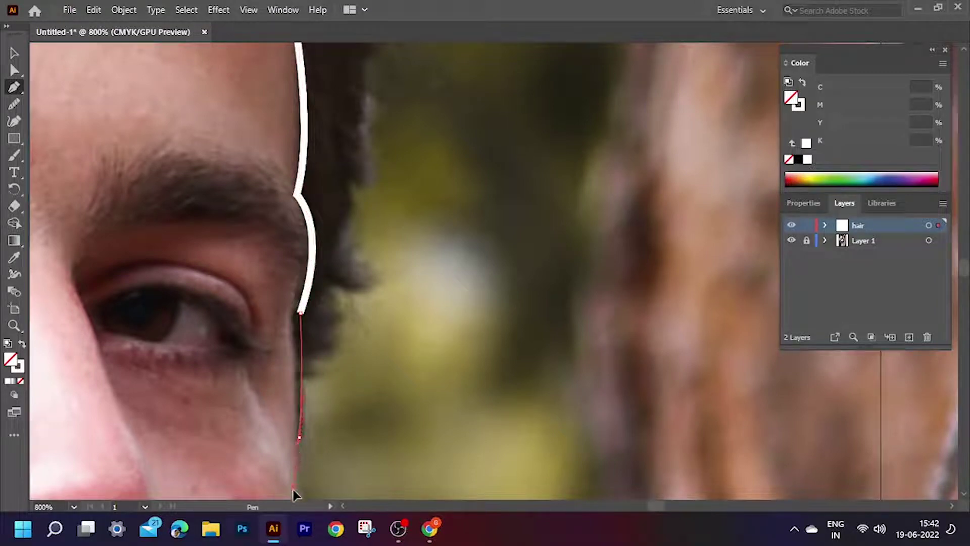
drag(293, 488, 293, 489)
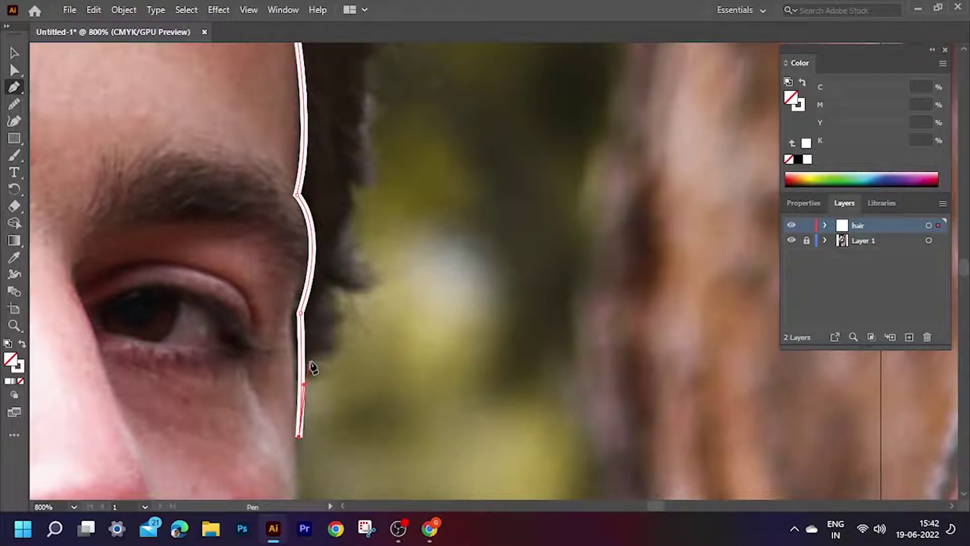
drag(312, 361, 310, 345)
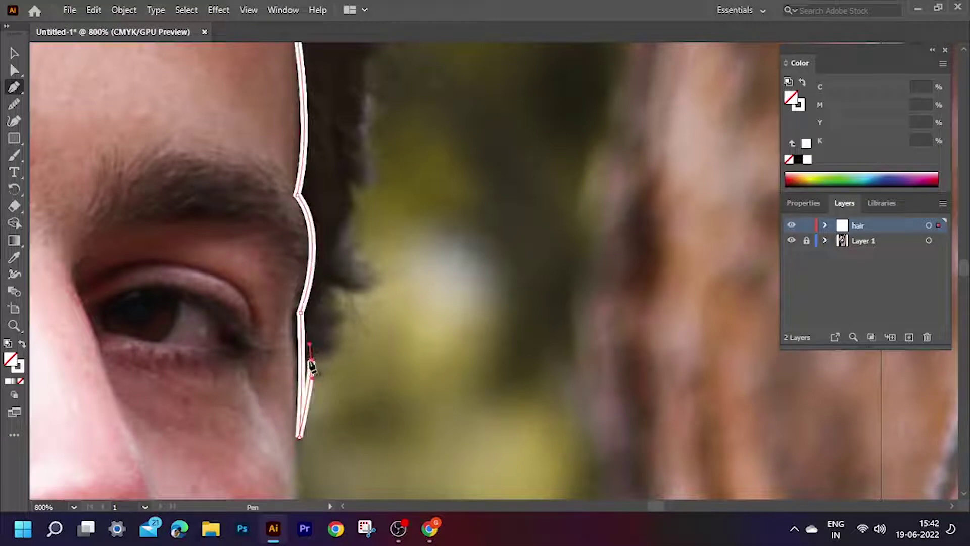
mouse_move(335, 286)
mouse_down()
mouse_move(315, 215)
mouse_move(311, 229)
mouse_up()
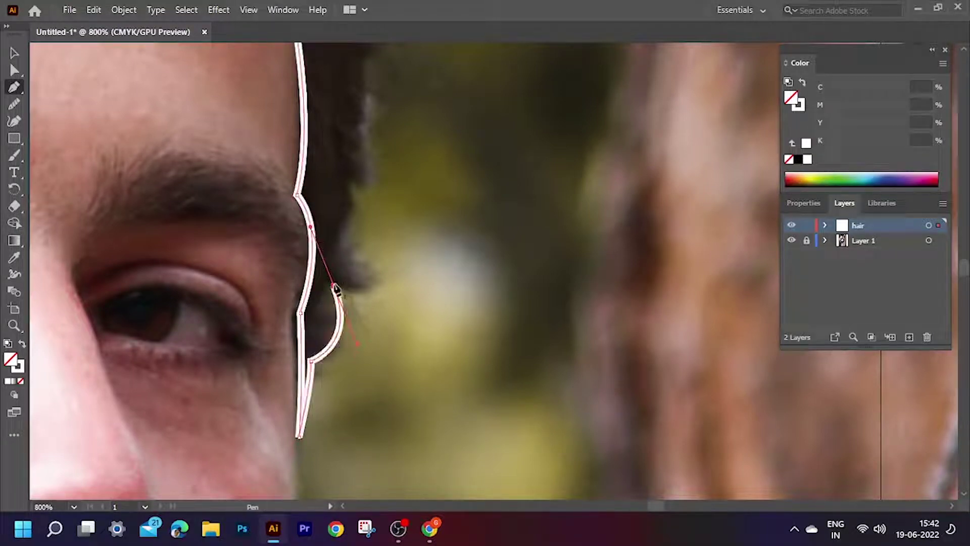
Trace out around the stray lock with a sharp corner at its tip, then resume the hair edge
drag(410, 281, 442, 251)
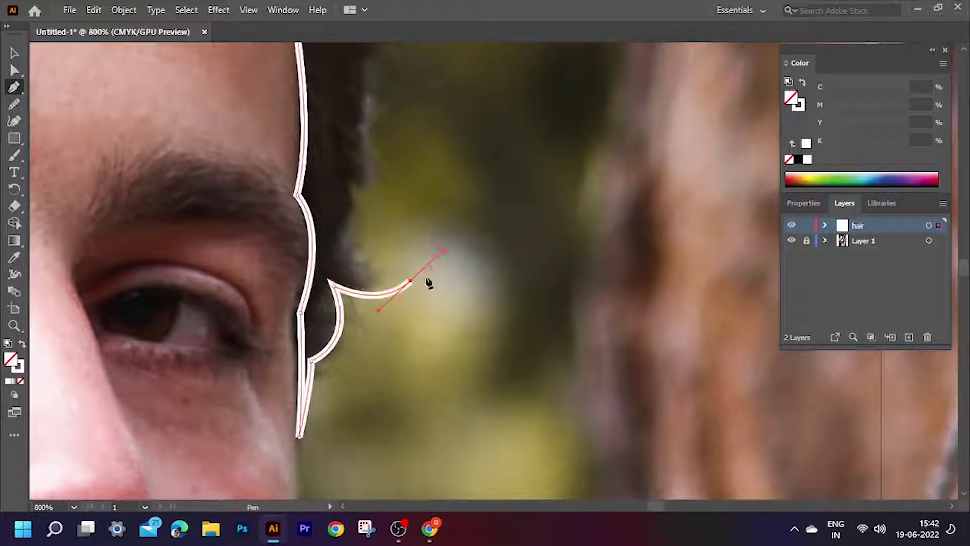
click(410, 281)
mouse_move(345, 233)
mouse_down()
mouse_move(350, 187)
mouse_move(321, 254)
mouse_up()
click(346, 234)
click(332, 276)
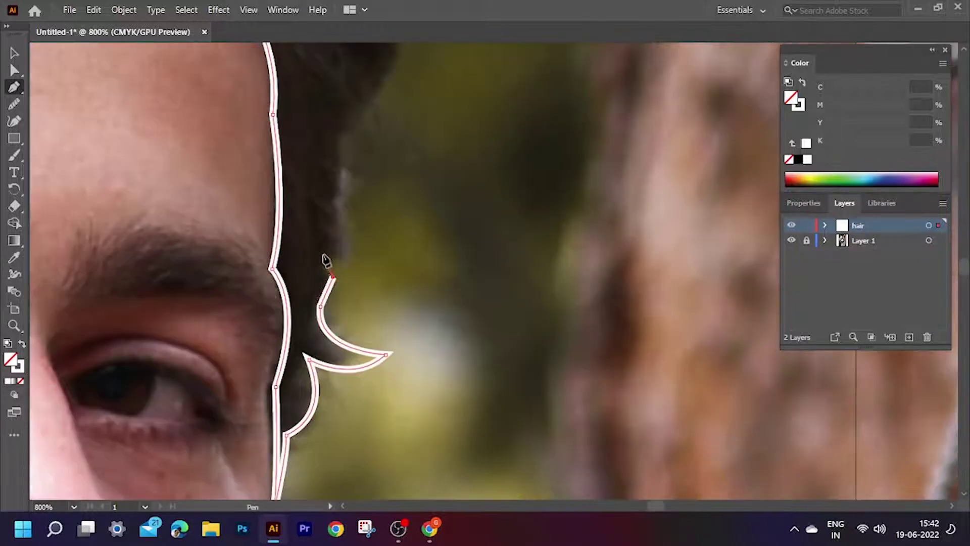
Continue the outline down the hair's side and curve it across the top of the hair
scroll(348, 215, up, 5)
click(286, 261)
scroll(314, 253, up, 3)
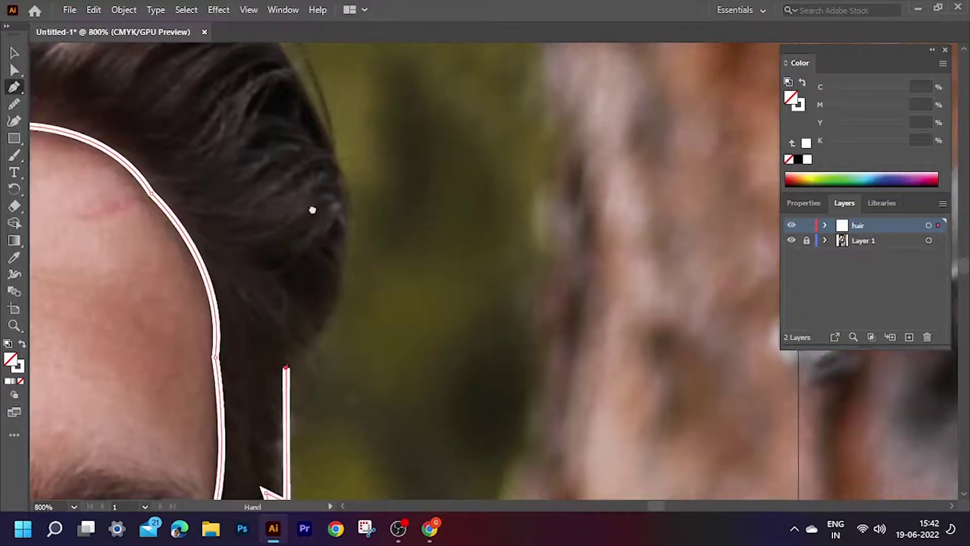
drag(348, 192, 336, 67)
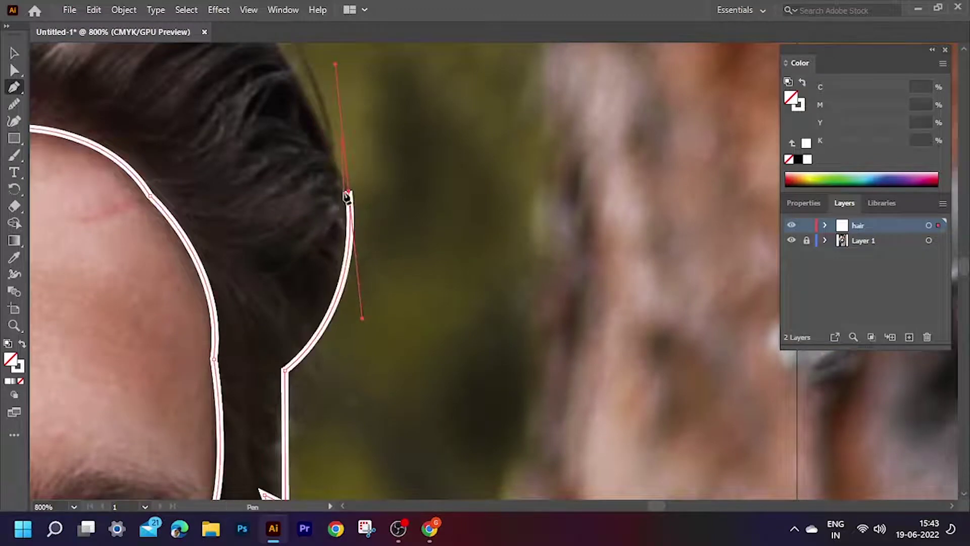
scroll(325, 193, down, 1)
scroll(282, 297, up, 3)
scroll(281, 288, left, 2)
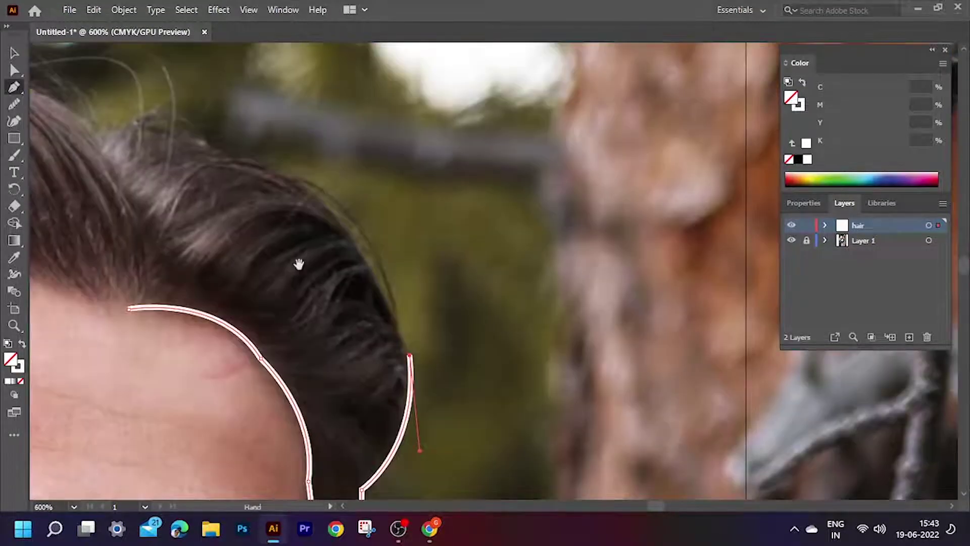
mouse_move(100, 132)
mouse_down()
mouse_move(253, 195)
mouse_move(257, 174)
mouse_up()
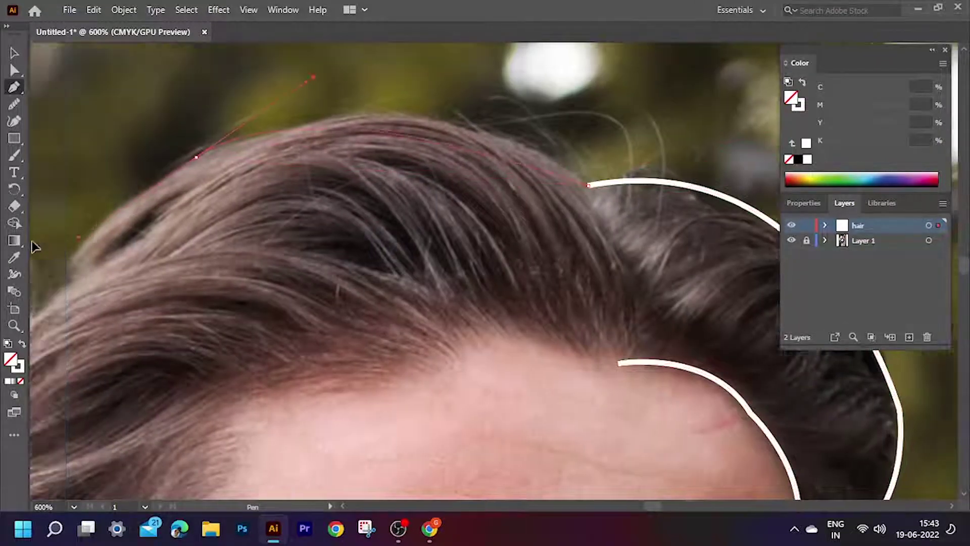
scroll(807, 457, up, 2)
scroll(807, 457, up, 2)
drag(273, 157, 49, 260)
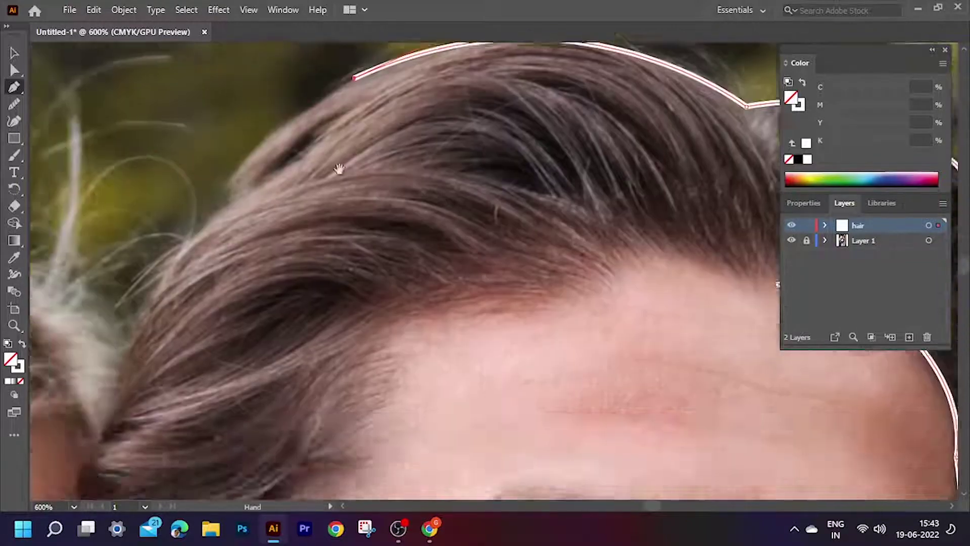
scroll(275, 160, up, 2)
scroll(248, 183, down, 2)
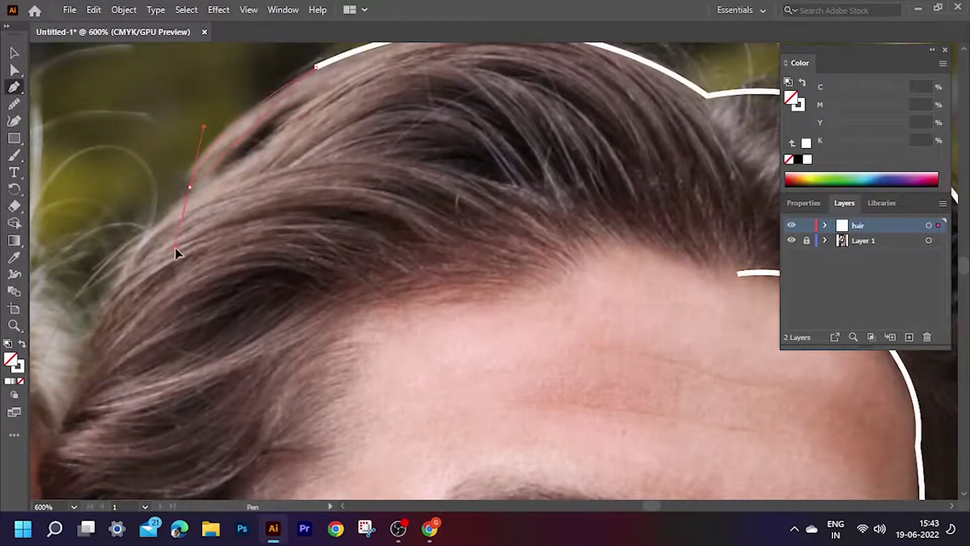
drag(190, 190, 262, 186)
Curve the outline from the hairline's end down toward the ear
drag(182, 320, 191, 404)
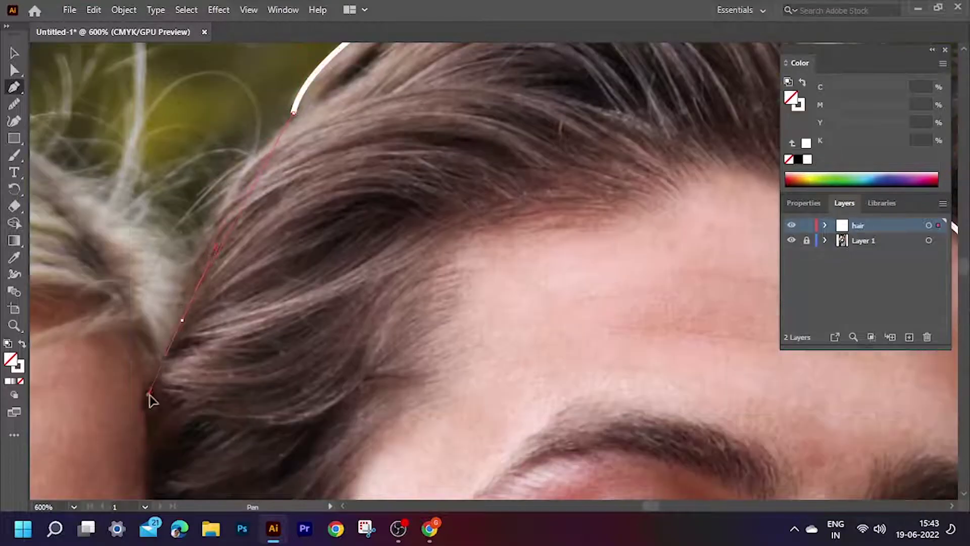
scroll(235, 286, up, 1)
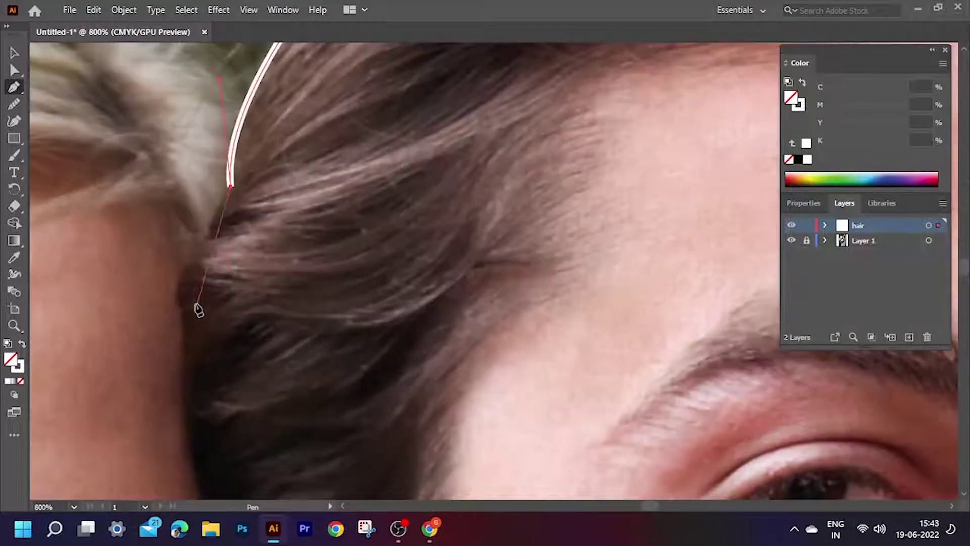
drag(183, 309, 197, 349)
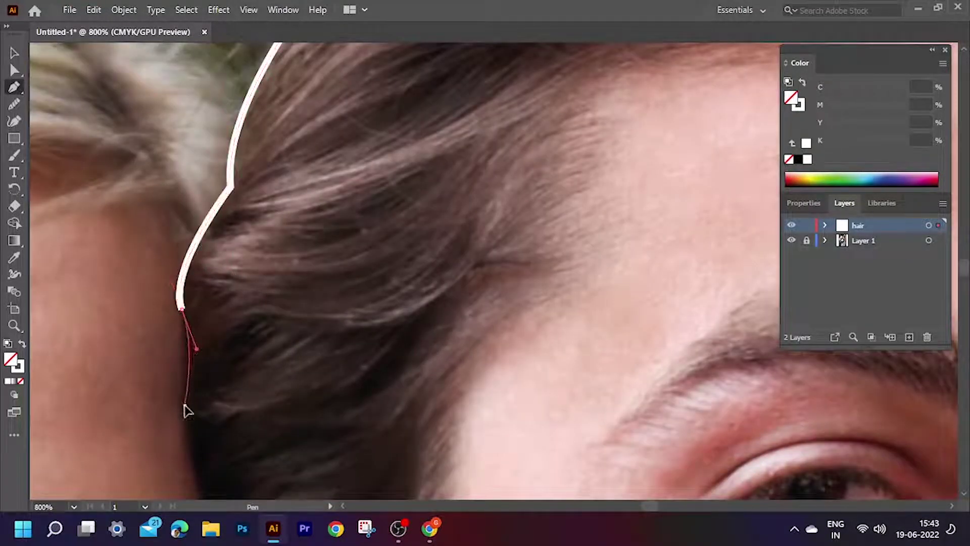
scroll(243, 249, down, 3)
click(212, 319)
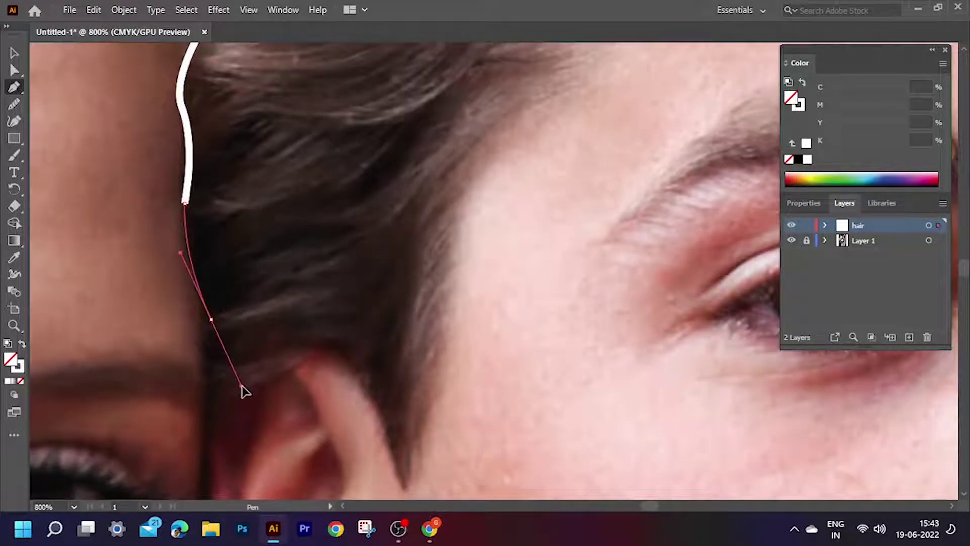
drag(232, 383, 242, 386)
scroll(201, 311, down, 1)
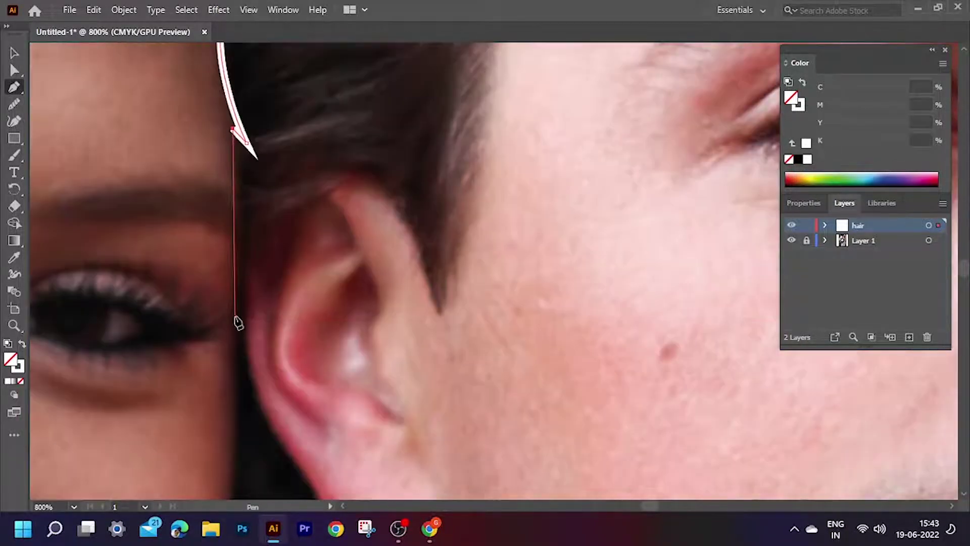
scroll(234, 321, down, 2)
scroll(246, 288, up, 1)
scroll(238, 358, up, 1)
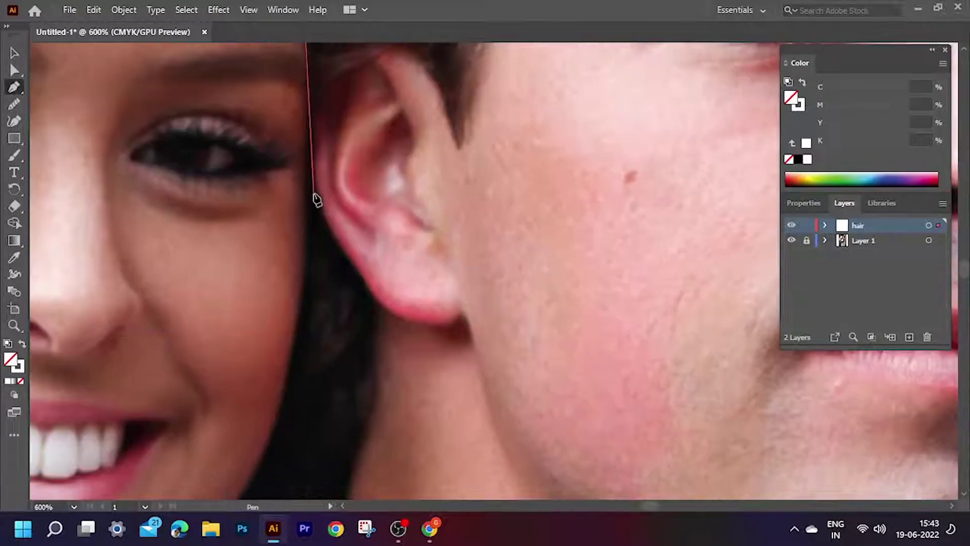
Trace down along the ear's edge to the neck and back up to the earlobe
click(301, 144)
click(316, 197)
click(329, 250)
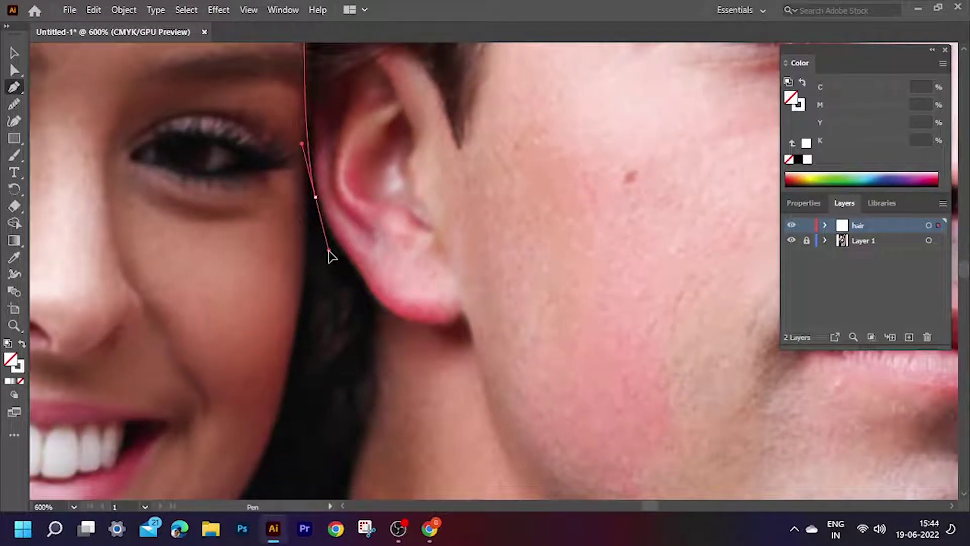
scroll(323, 208, up, 3)
scroll(283, 135, down, 1)
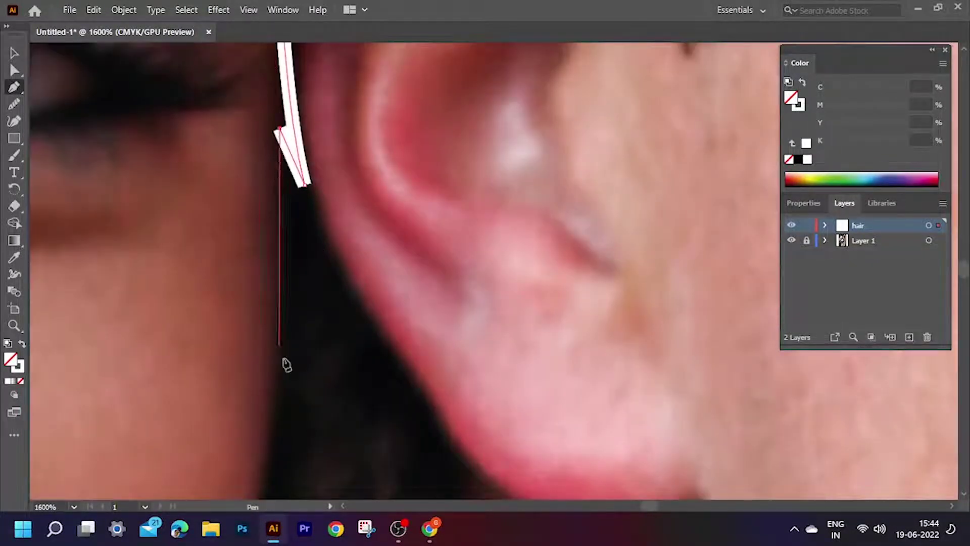
scroll(281, 364, down, 4)
drag(323, 362, 307, 383)
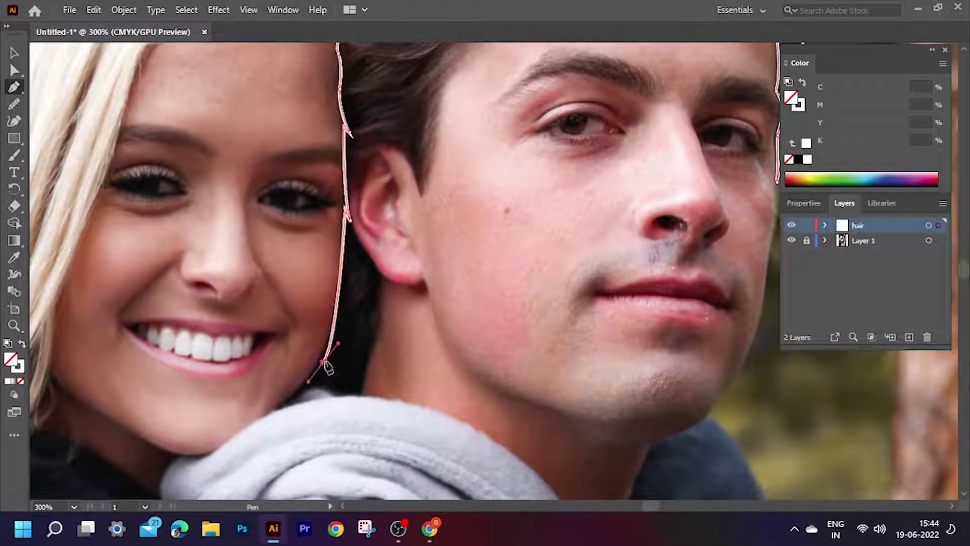
scroll(364, 310, up, 2)
drag(370, 317, 386, 215)
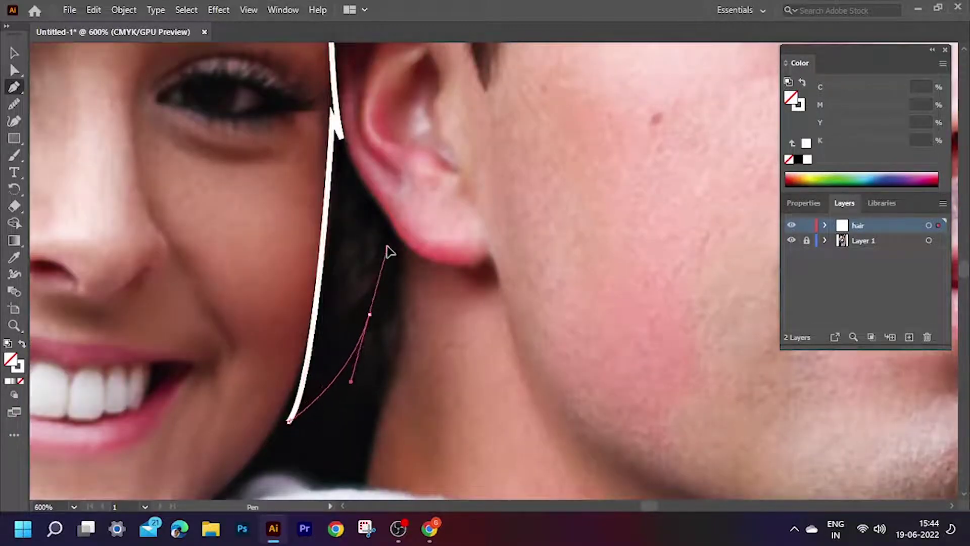
scroll(372, 317, up, 2)
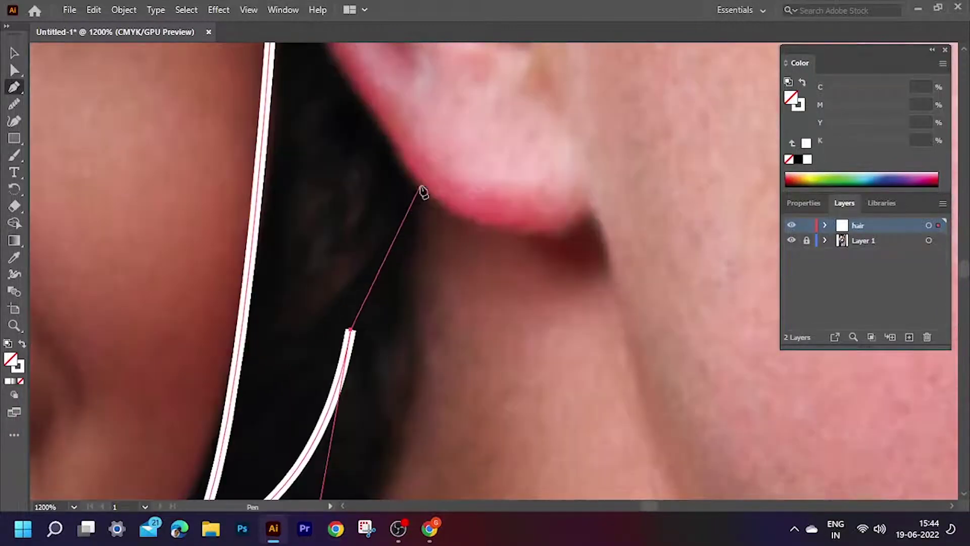
mouse_move(420, 315)
mouse_down()
mouse_move(384, 222)
mouse_move(453, 162)
mouse_up()
scroll(326, 193, up, 2)
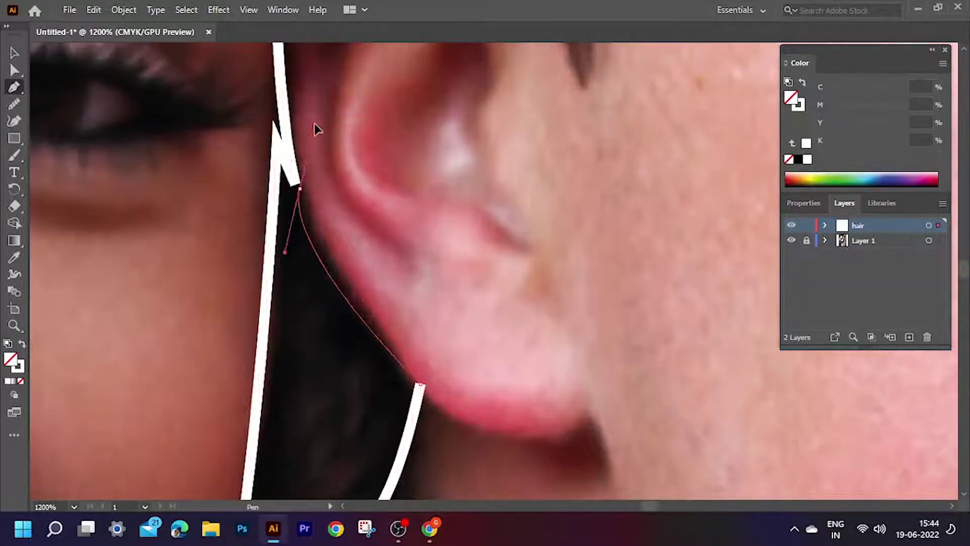
Outline over the top of the ear and the V-shaped zigzag with corner anchors
click(298, 183)
scroll(321, 167, up, 6)
scroll(276, 273, up, 3)
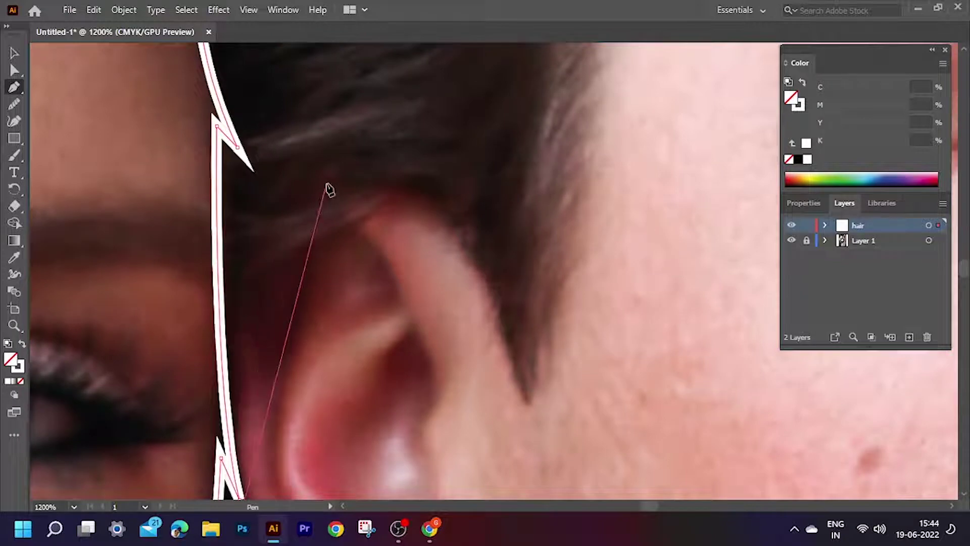
drag(328, 183, 466, 167)
click(492, 285)
click(527, 411)
click(574, 277)
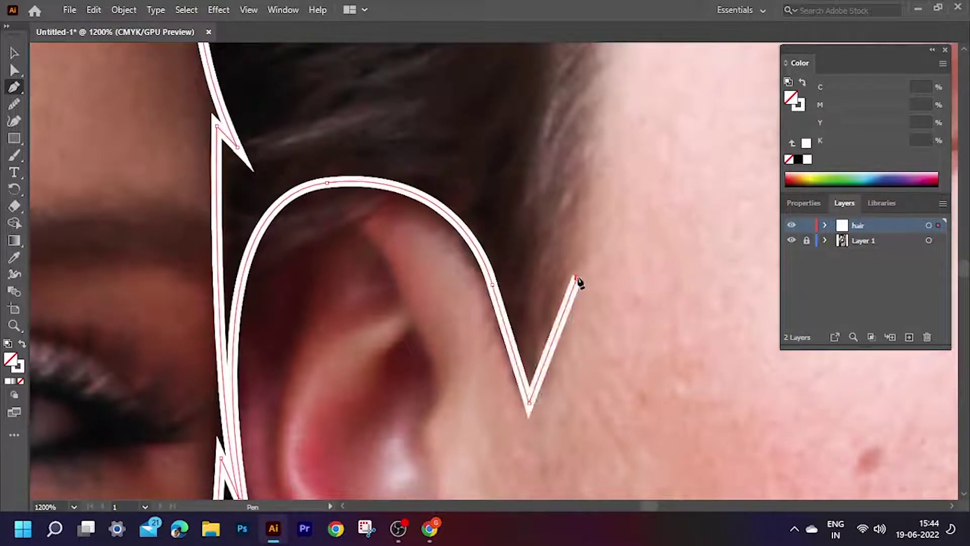
Curve the outline along the man's hairline and close the hair shape
scroll(574, 277, down, 3)
scroll(563, 329, up, 2)
drag(616, 179, 734, 143)
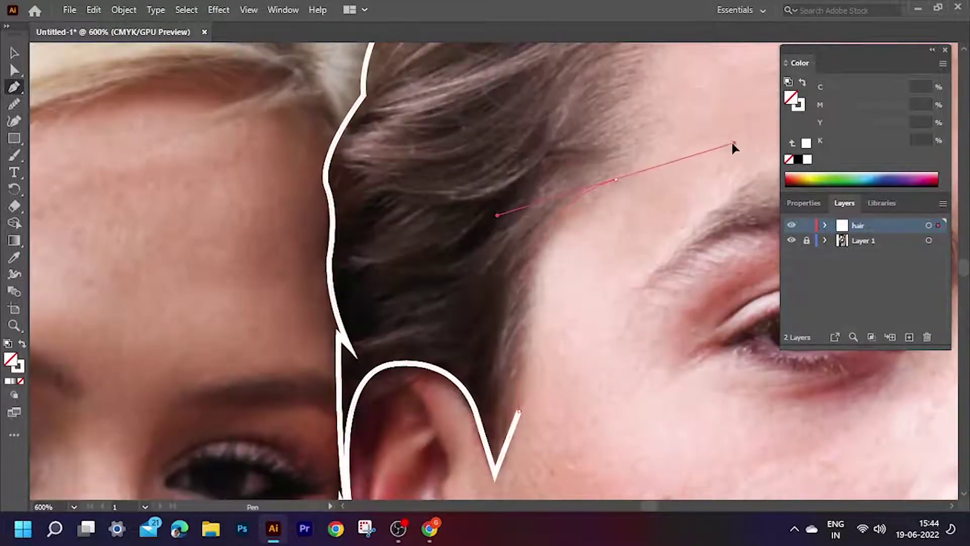
click(616, 181)
scroll(572, 267, up, 3)
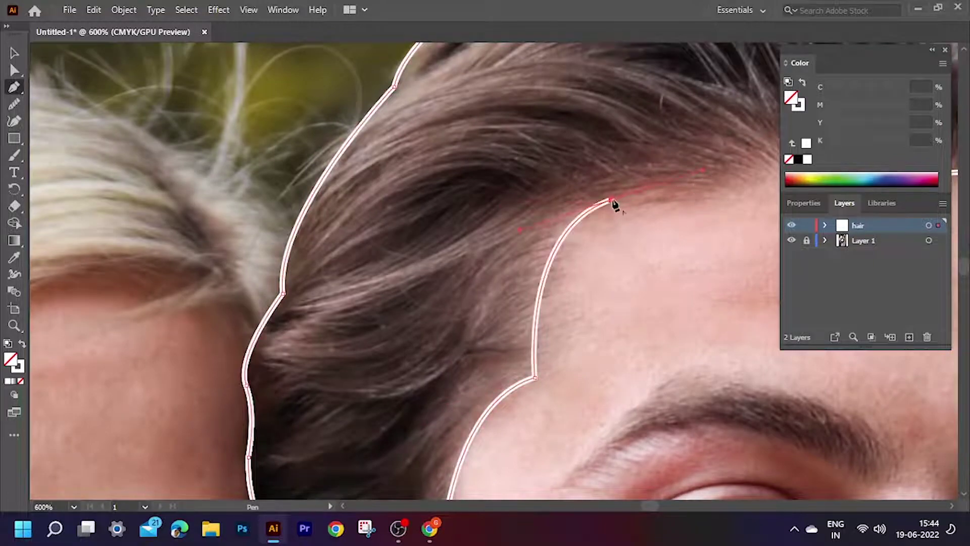
scroll(506, 233, right, 5)
scroll(505, 233, up, 1)
drag(494, 167, 492, 163)
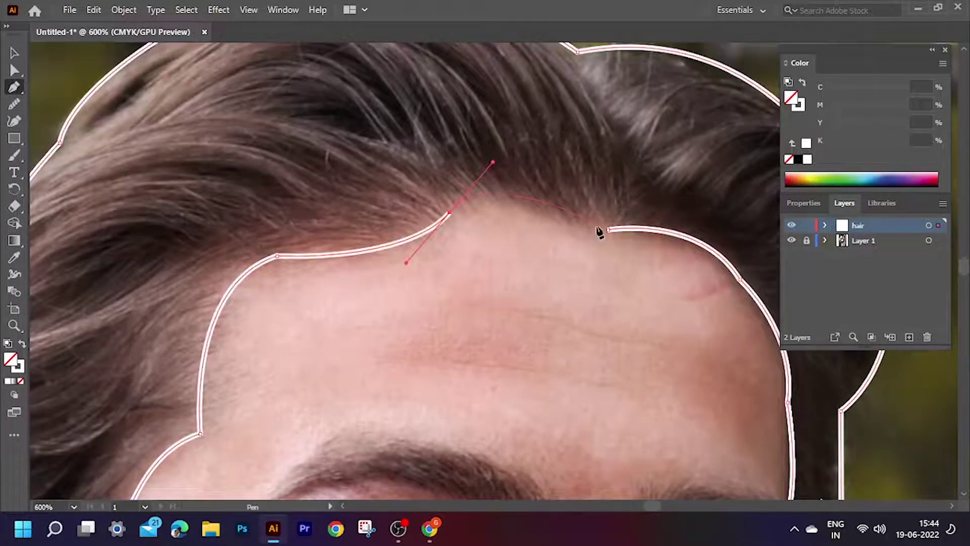
click(608, 229)
Fill the hair shape with dark brown sampled from the photo using the Eyedropper
scroll(532, 470, down, 4)
scroll(532, 470, up, 2)
scroll(532, 470, up, 2)
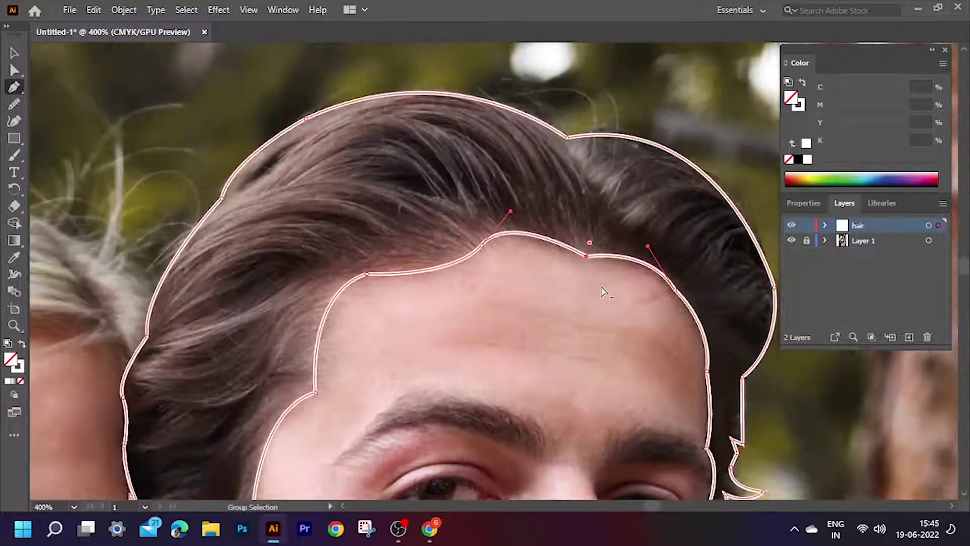
scroll(532, 470, up, 2)
key(i)
click(515, 253)
Deselect the filled hair shape and return to the Pen tool
scroll(516, 254, down, 7)
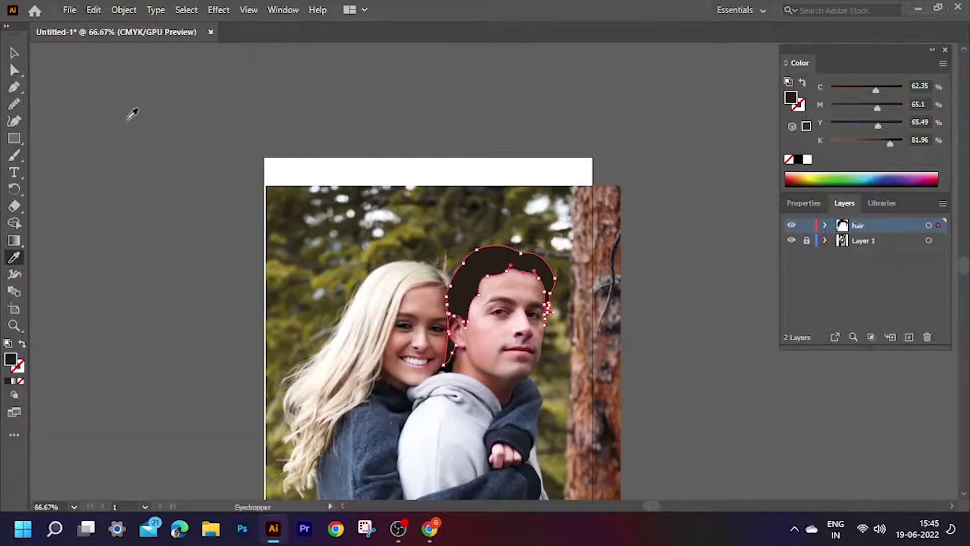
key(v)
click(423, 214)
scroll(445, 299, up, 5)
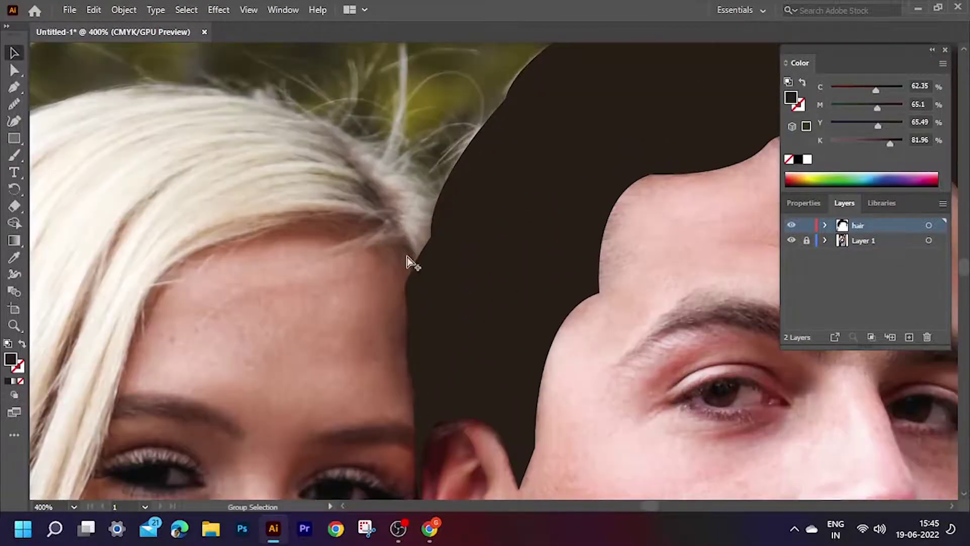
scroll(409, 261, up, 1)
key(p)
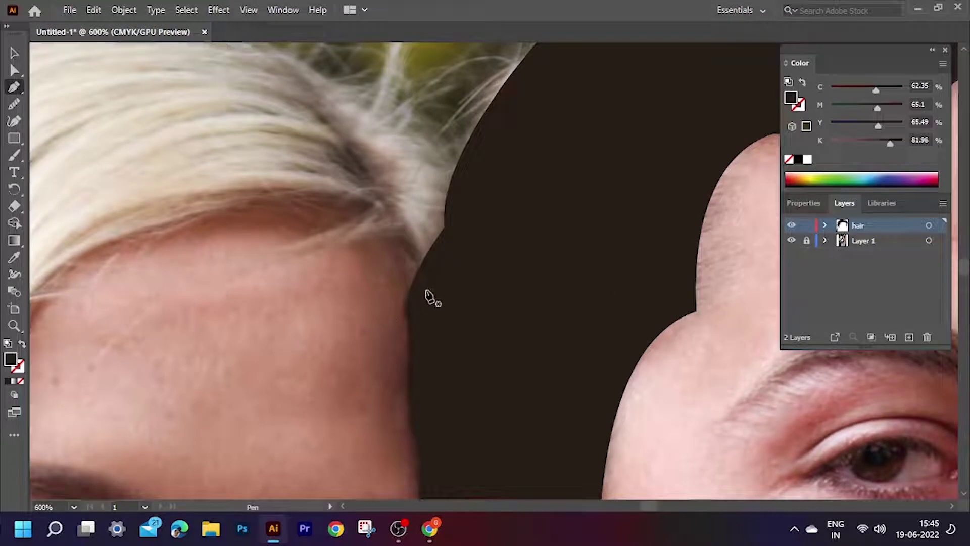
Switch to no fill with a dark stroke and trace the woman's hairline across her forehead
key(shift+x)
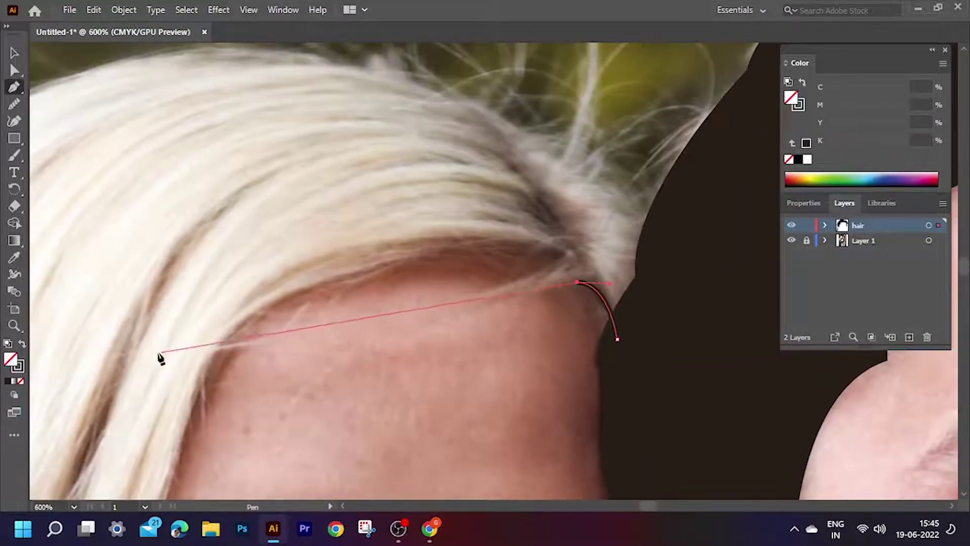
drag(160, 357, 264, 325)
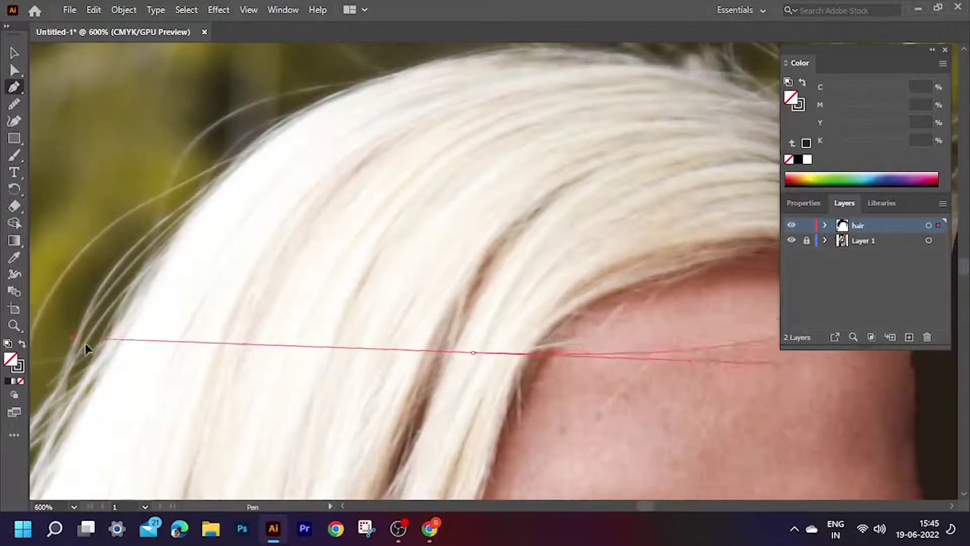
click(473, 352)
drag(795, 293, 440, 342)
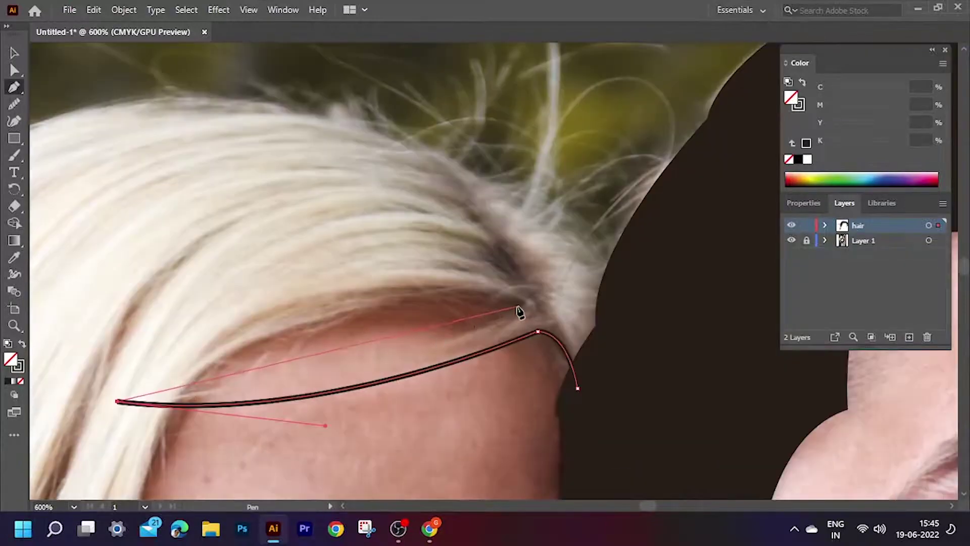
mouse_move(519, 308)
mouse_down()
mouse_move(576, 261)
mouse_move(566, 229)
mouse_up()
scroll(526, 303, down, 2)
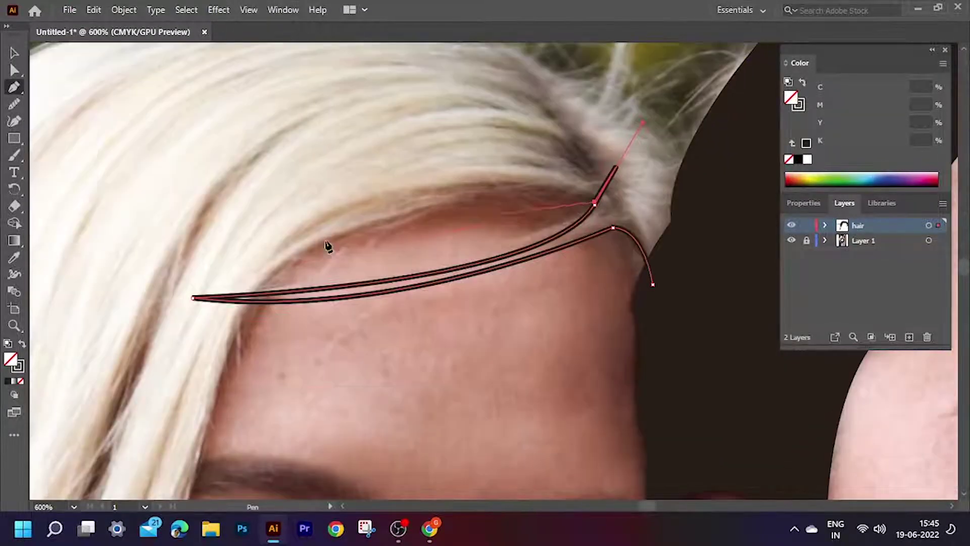
drag(239, 322, 141, 488)
Continue the hair outline down beside her cheek and chin, shaping the strand tips
scroll(340, 253, down, 3)
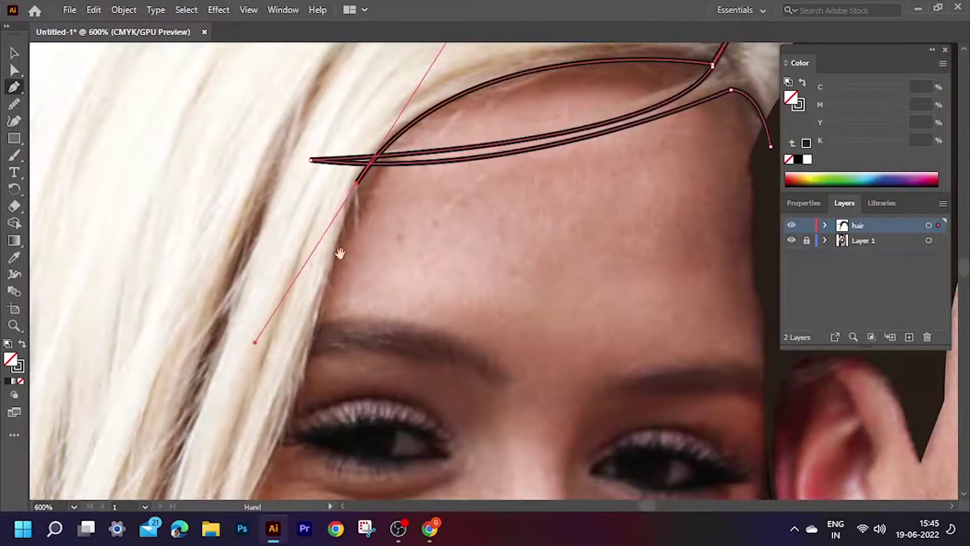
scroll(324, 303, down, 2)
drag(285, 422, 290, 429)
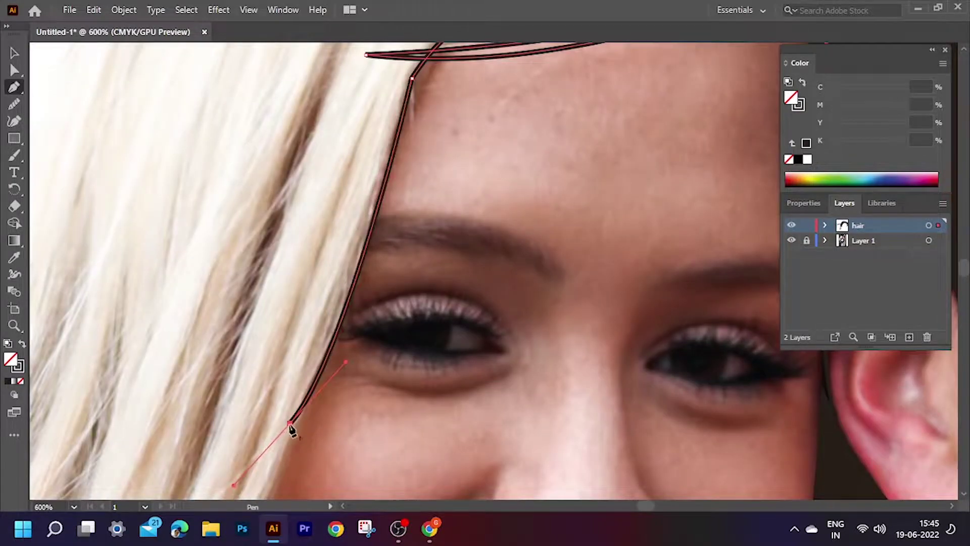
scroll(290, 428, down, 4)
drag(331, 307, 307, 330)
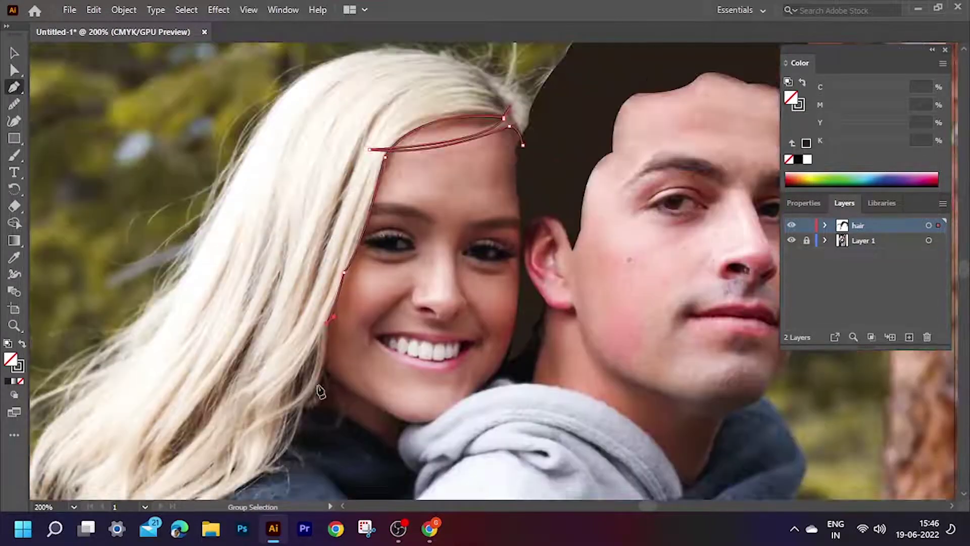
scroll(323, 303, down, 3)
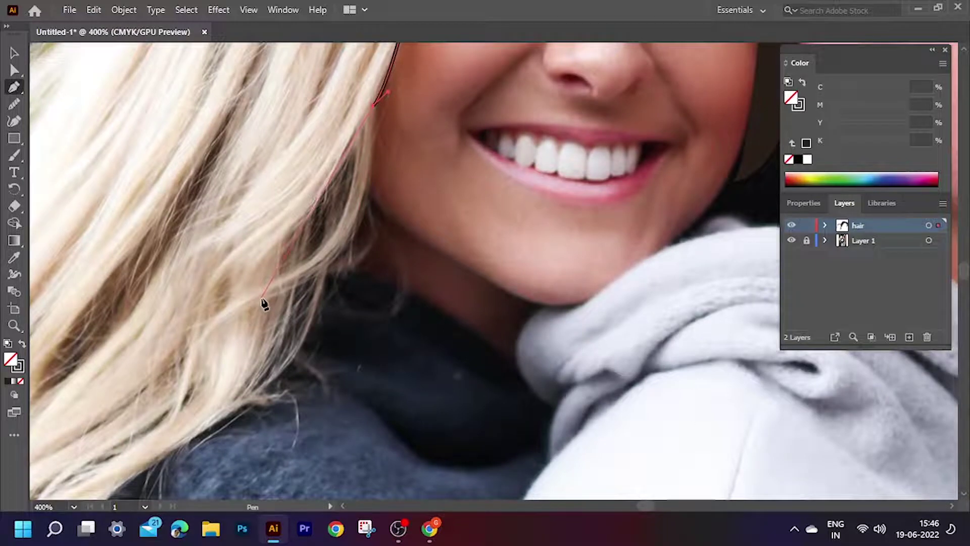
drag(263, 297, 116, 344)
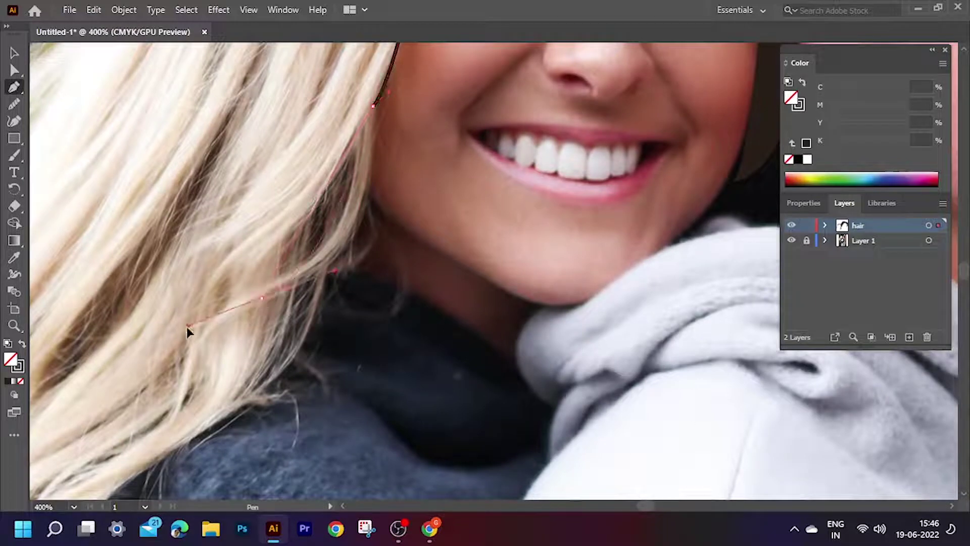
click(152, 427)
drag(258, 288, 414, 224)
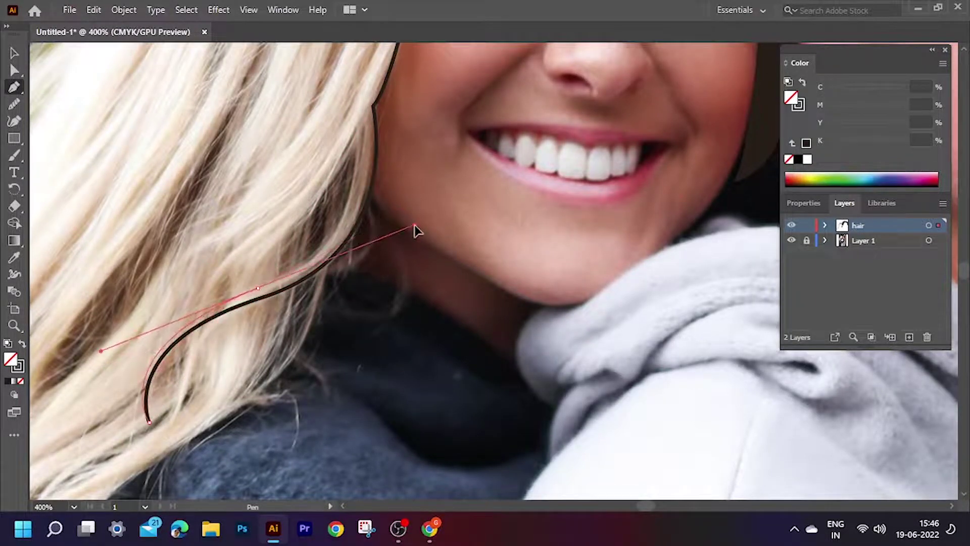
click(356, 112)
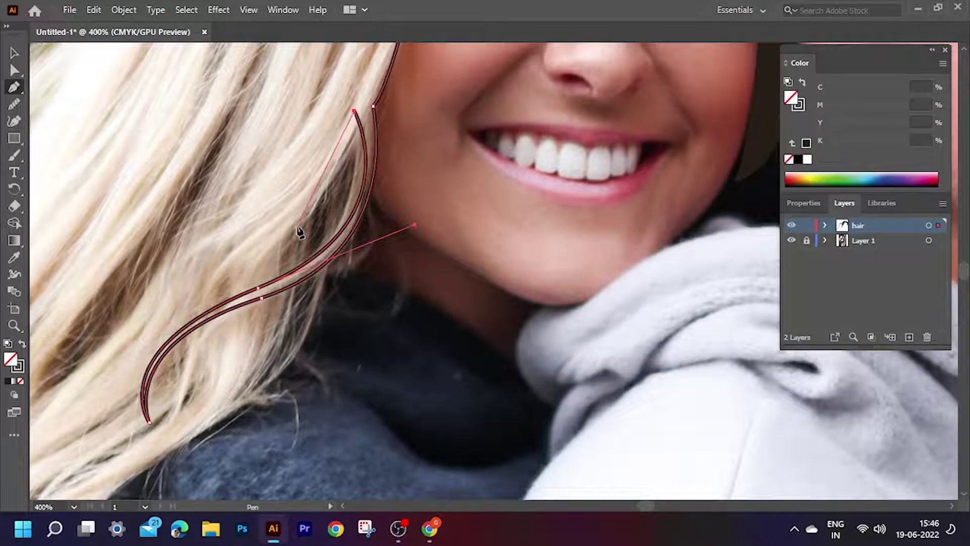
mouse_move(298, 227)
mouse_down()
mouse_move(250, 267)
mouse_move(246, 409)
mouse_move(397, 354)
mouse_up()
drag(369, 433, 444, 266)
Extend the hair outline down over her dark top and back up the strand
click(427, 284)
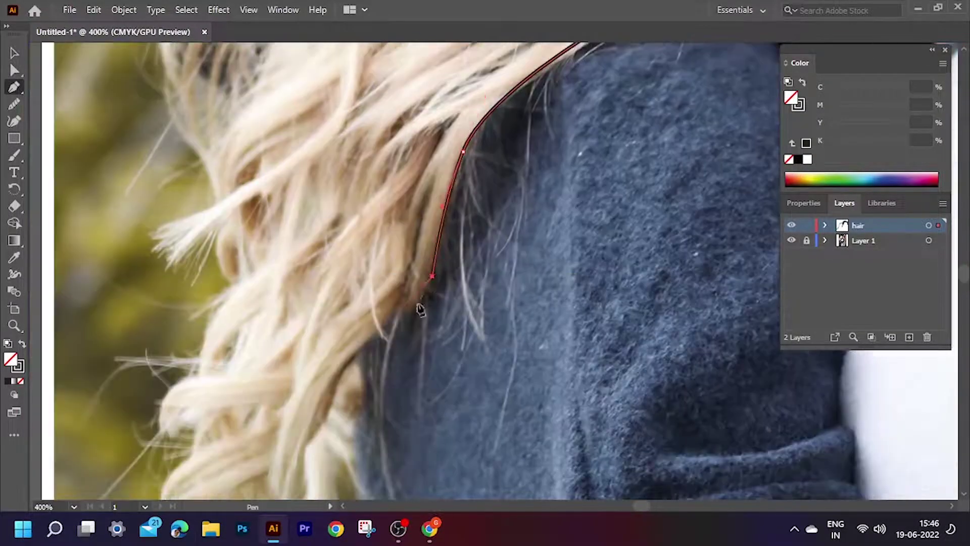
scroll(425, 331, up, 2)
drag(443, 397, 482, 446)
click(443, 397)
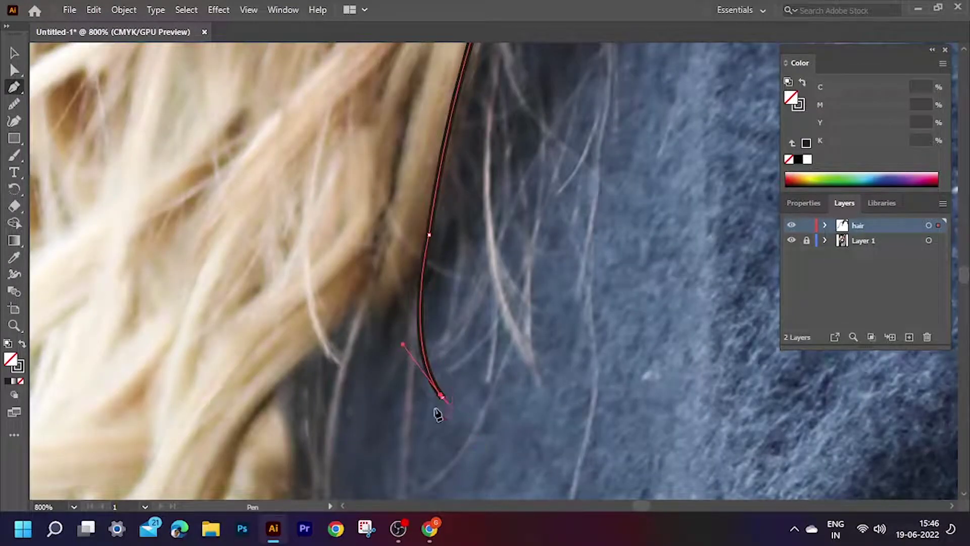
drag(409, 236, 421, 109)
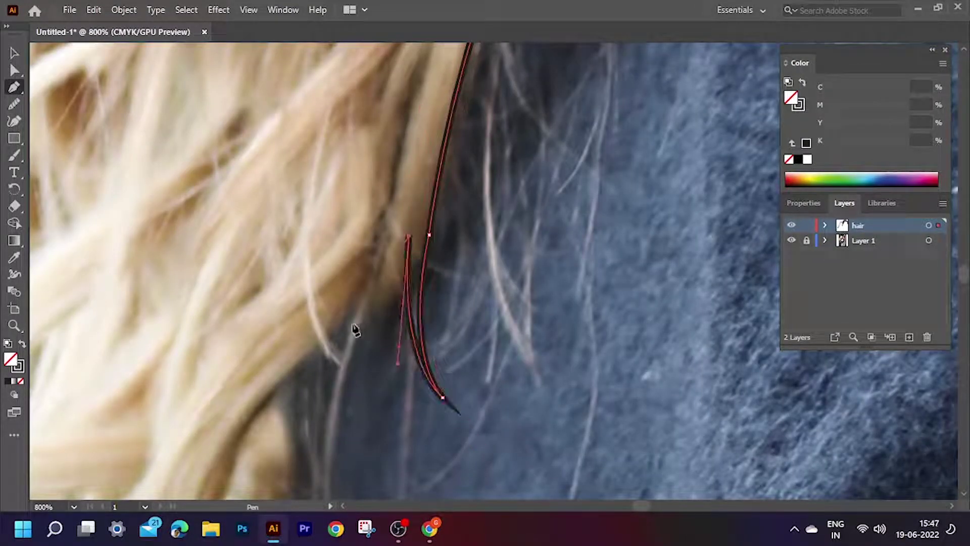
drag(324, 348, 319, 394)
scroll(324, 385, down, 2)
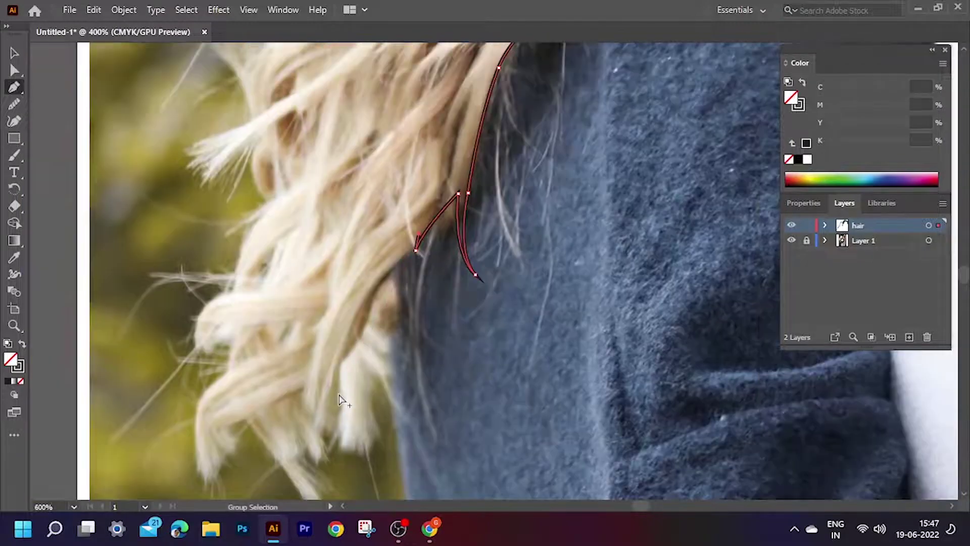
scroll(455, 212, up, 2)
Trace the next several hair strands with sharp tips and curved points between them
click(365, 251)
click(400, 221)
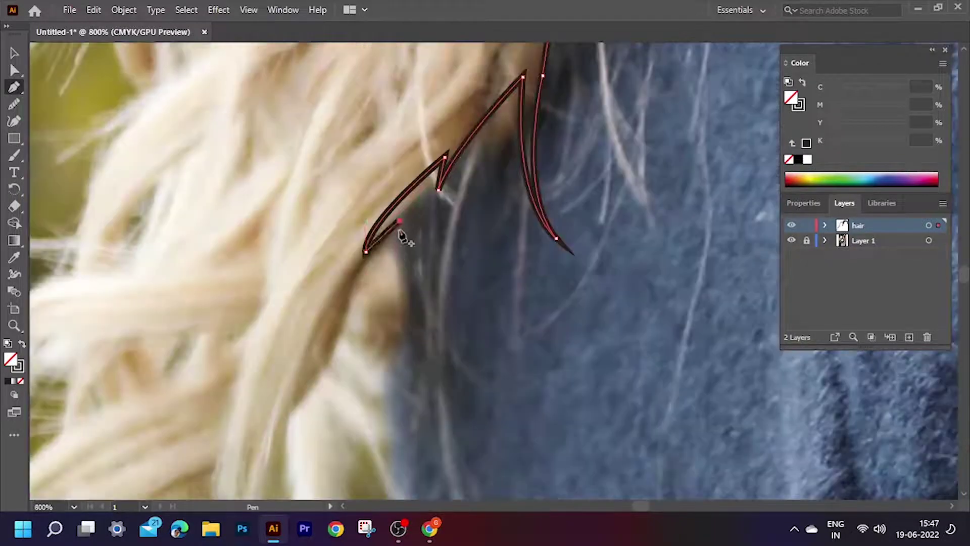
scroll(402, 235, down, 2)
drag(379, 348, 400, 374)
scroll(440, 403, up, 2)
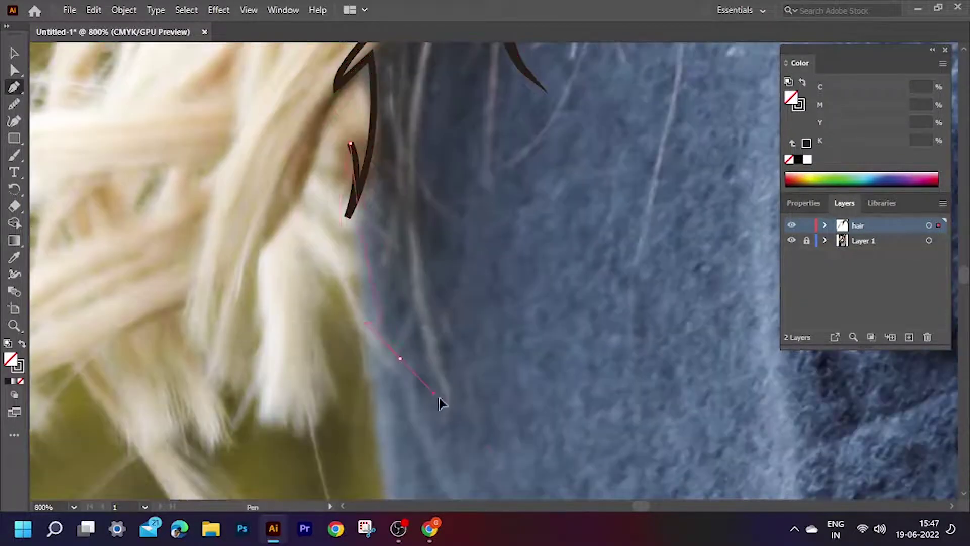
drag(314, 245, 297, 156)
alt+click(314, 244)
drag(354, 412, 402, 466)
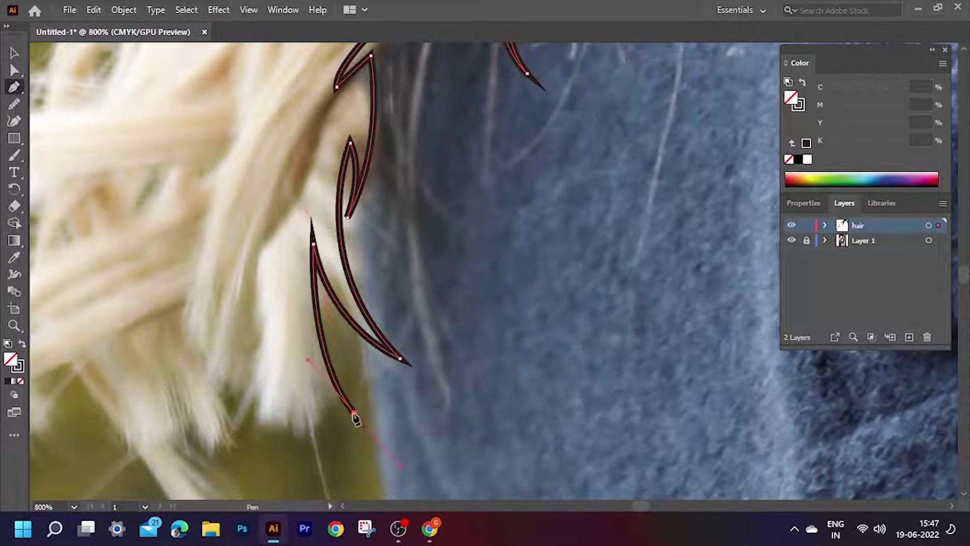
drag(243, 378, 187, 289)
scroll(236, 459, down, 5)
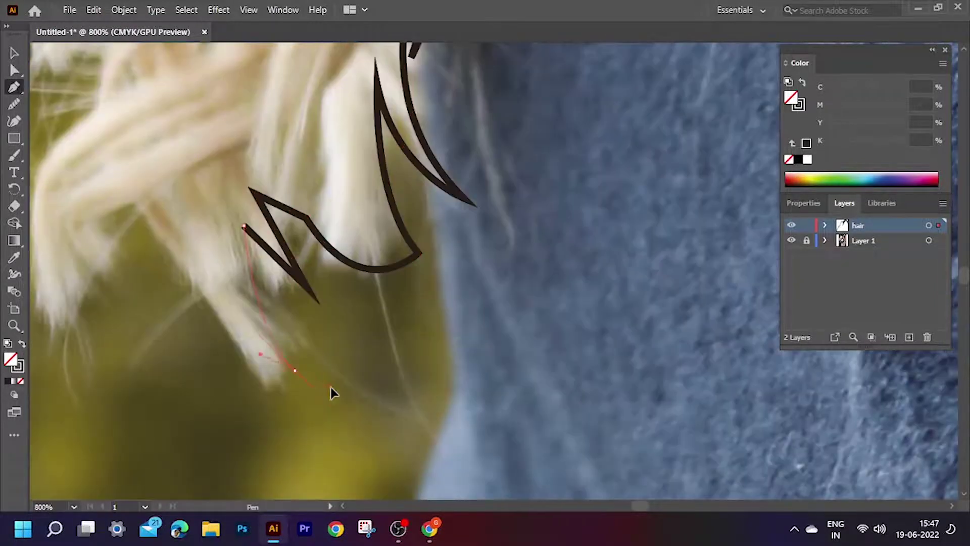
click(244, 225)
click(295, 370)
Curve the outline around the lower hair and up its outer edge
drag(132, 204, 101, 96)
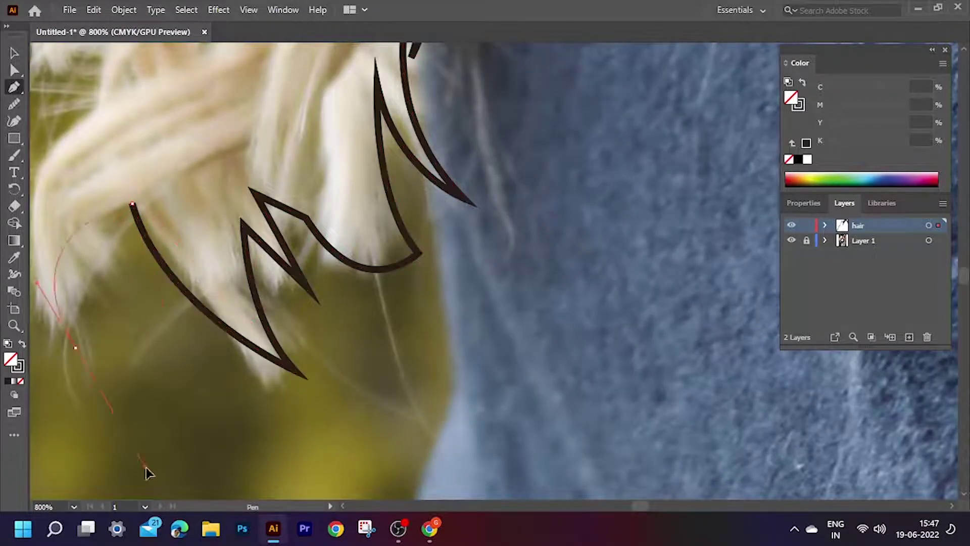
drag(60, 344, 106, 374)
scroll(152, 303, up, 5)
scroll(152, 303, left, 2)
drag(155, 318, 192, 309)
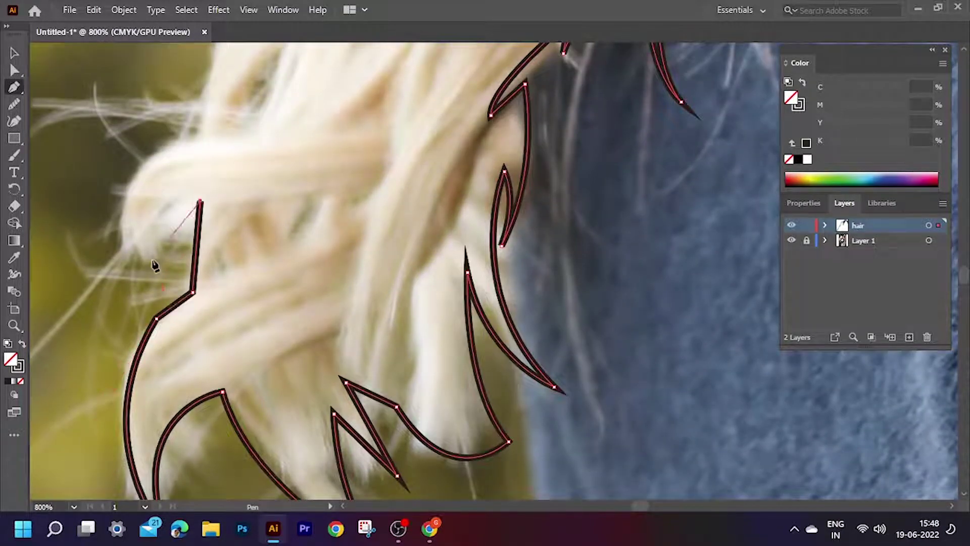
key(ctrl+minus)
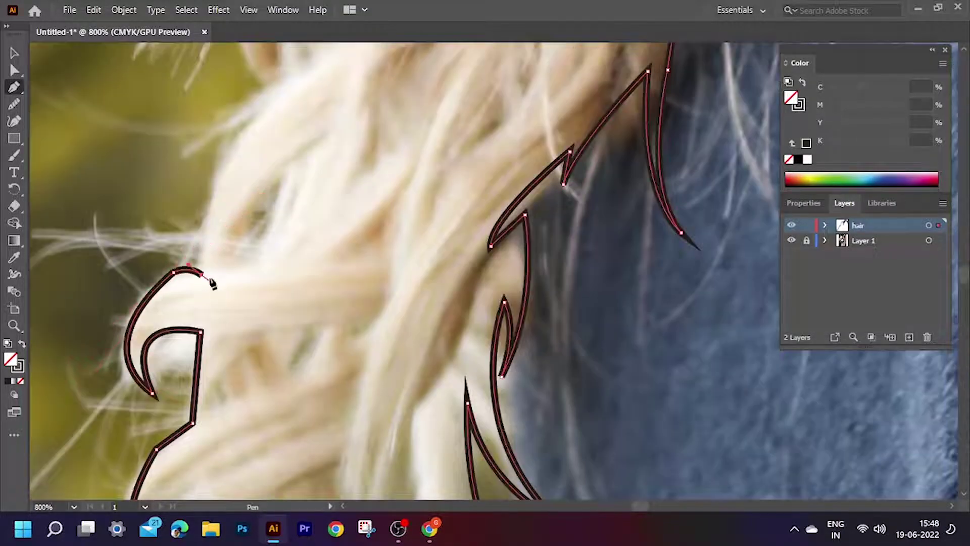
key(ctrl+1)
scroll(212, 331, up, 2)
scroll(308, 221, up, 1)
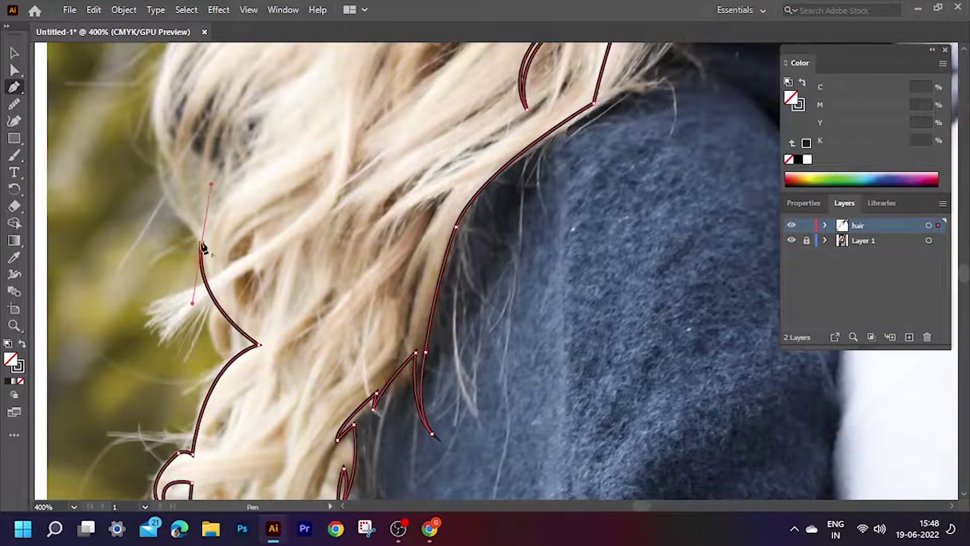
scroll(190, 194, up, 1)
scroll(253, 213, up, 1)
drag(337, 164, 433, 114)
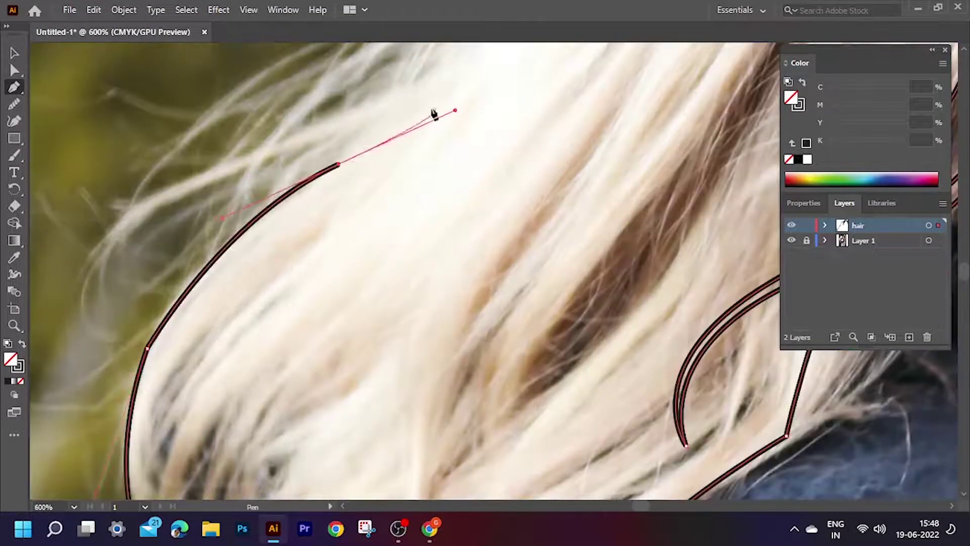
Carry the outline over the crown of her head toward the man's dark hair
click(355, 138)
scroll(125, 392, down, 4)
scroll(126, 393, up, 4)
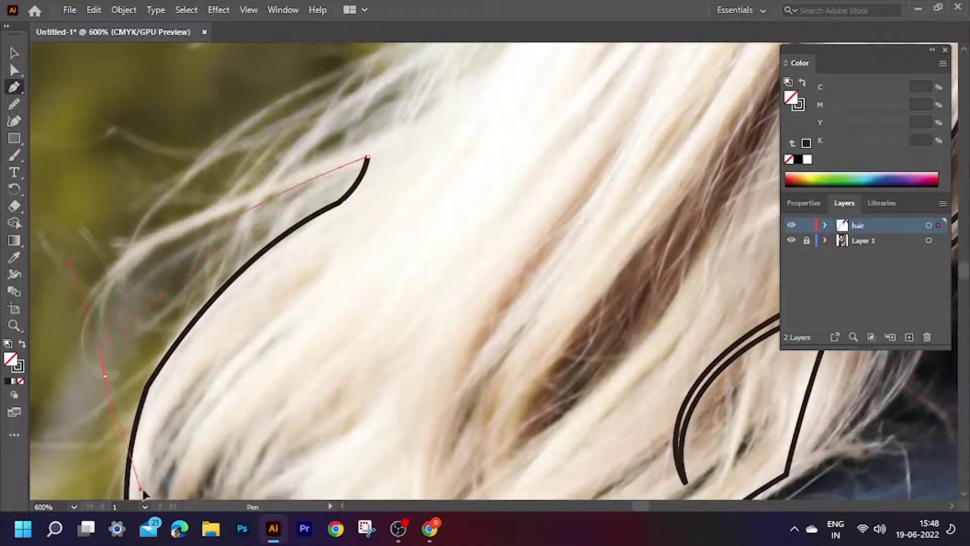
scroll(140, 511, up, 3)
scroll(140, 512, down, 3)
scroll(301, 132, up, 2)
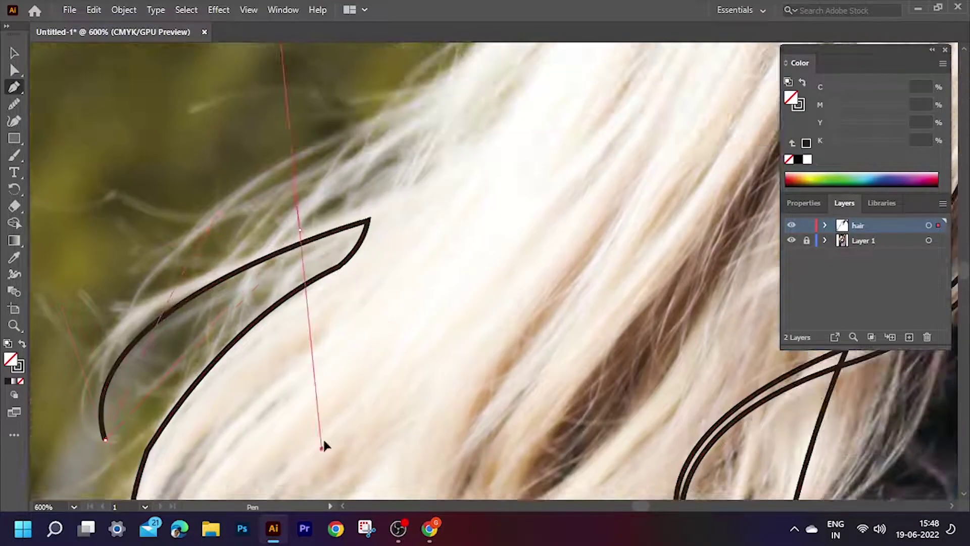
drag(300, 127, 527, 133)
drag(579, 108, 579, 108)
scroll(580, 108, up, 2)
key(ctrl+minus)
key(ctrl+minus)
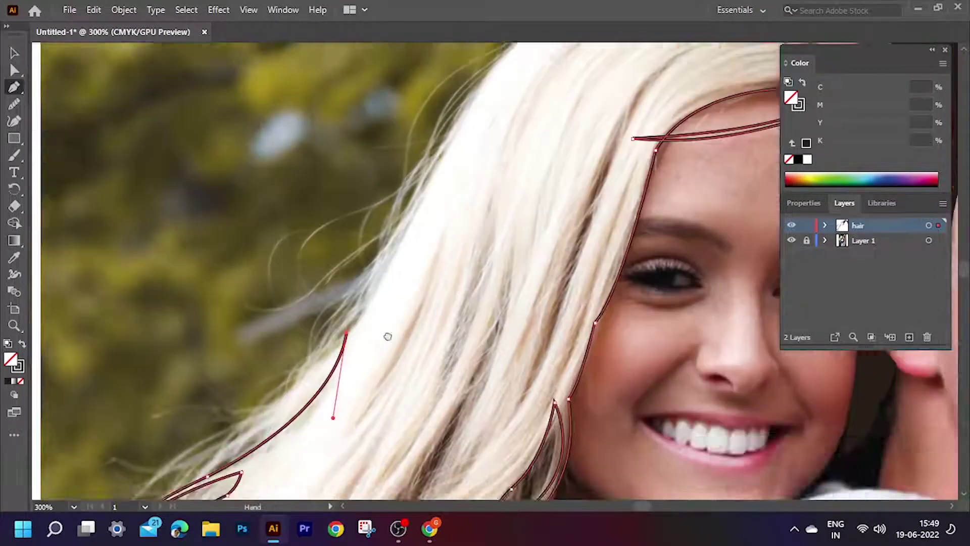
scroll(476, 93, up, 4)
drag(482, 227, 539, 230)
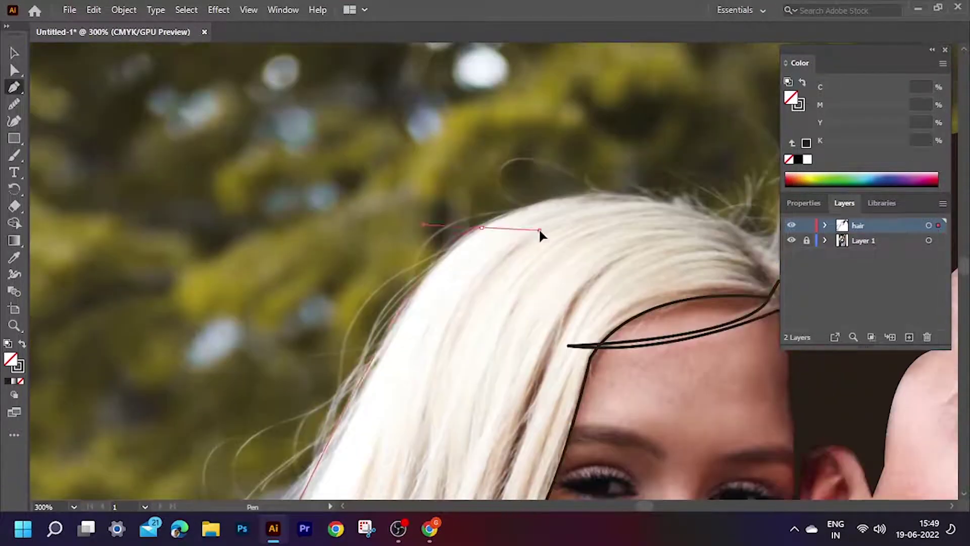
key(ctrl+plus)
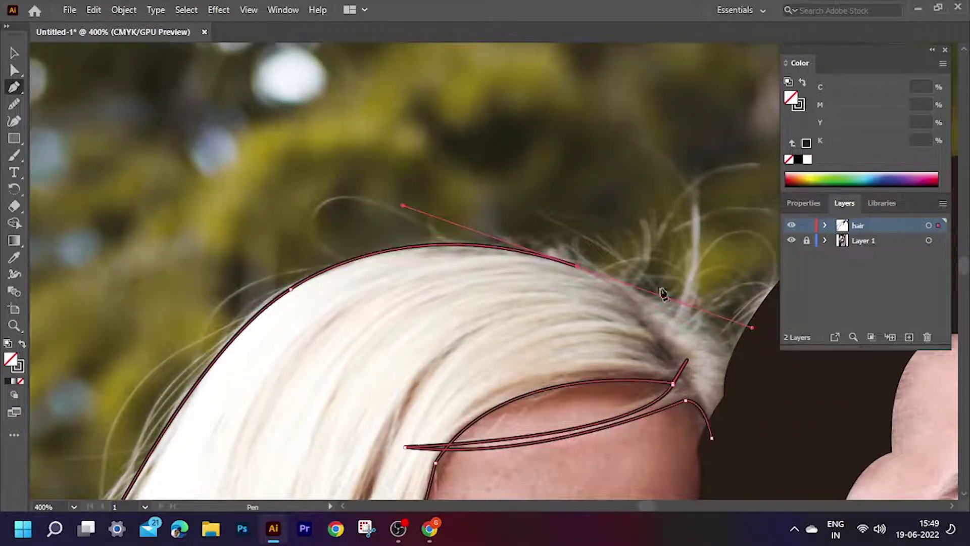
scroll(439, 271, right, 5)
scroll(439, 270, right, 3)
key(ctrl+plus)
Close the woman's hair path and fill it with beige sampled from her blonde hair
drag(598, 335, 662, 439)
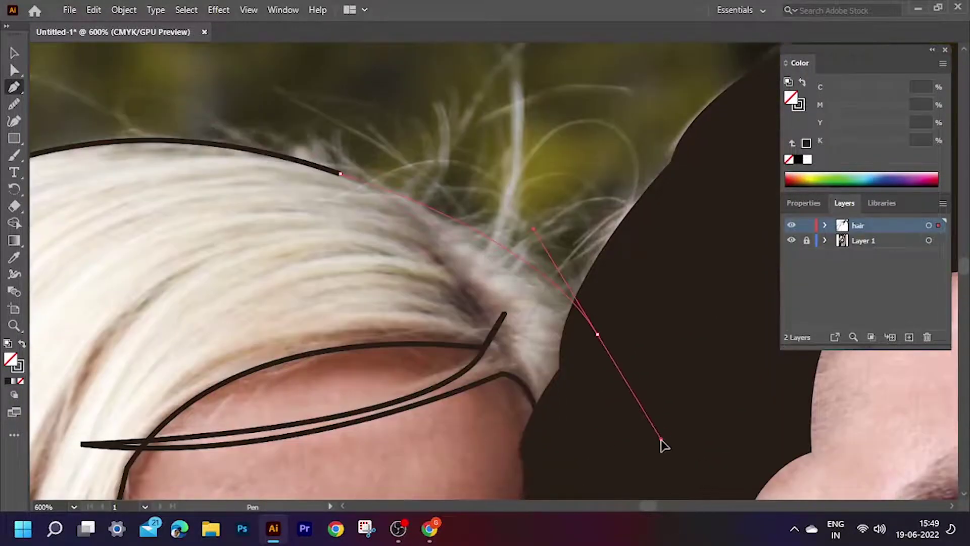
key(i)
click(236, 326)
key(ctrl+minus)
key(ctrl+minus)
key(ctrl+minus)
key(v)
right_click(441, 258)
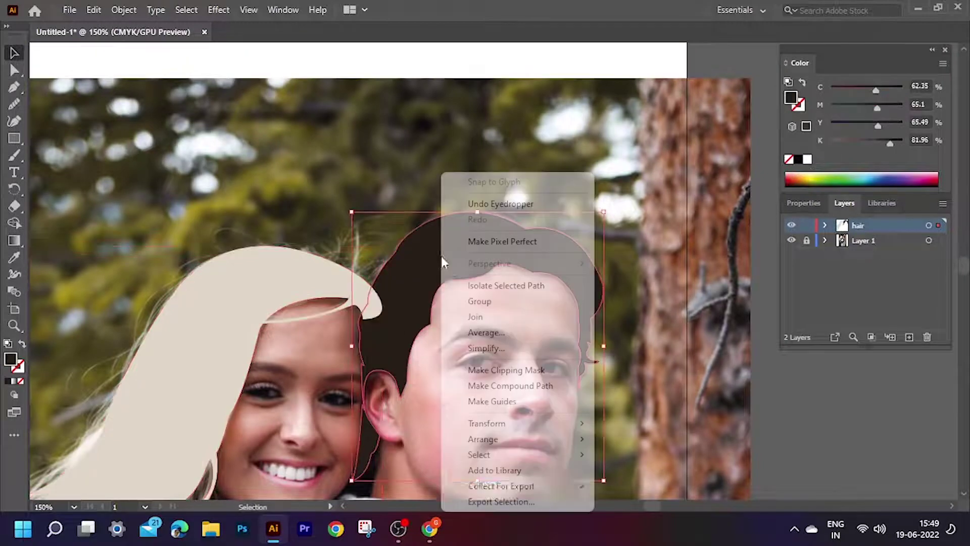
key(Escape)
click(386, 218)
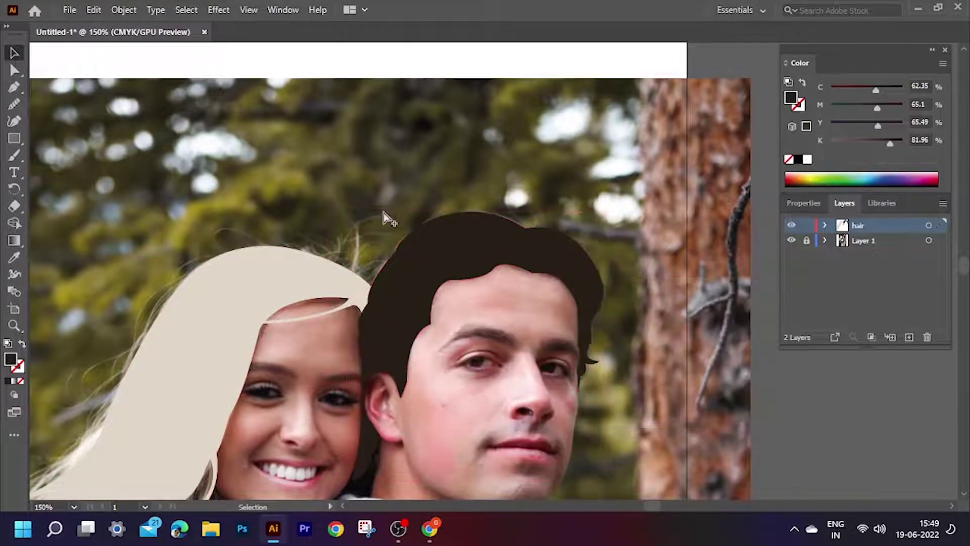
Hide and reshow Layer 1's photo to preview both hair shapes
key(ctrl+minus)
key(ctrl+minus)
click(792, 241)
scroll(441, 321, down, 1)
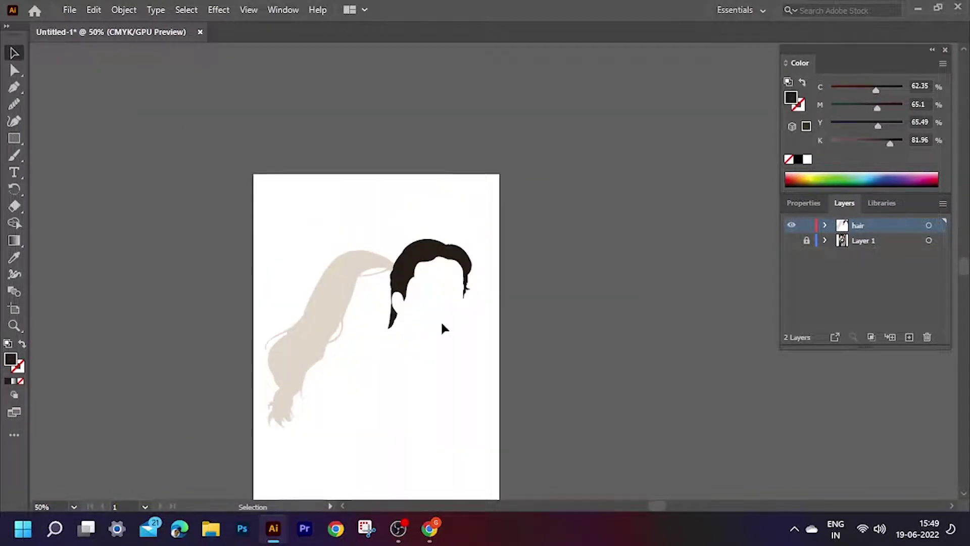
click(791, 240)
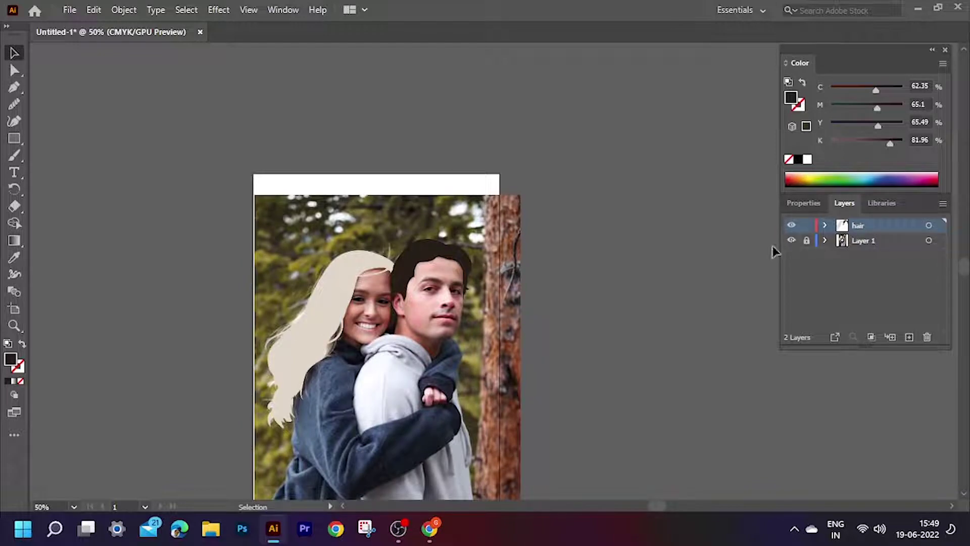
scroll(405, 342, up, 2)
scroll(405, 342, up, 3)
scroll(406, 341, down, 2)
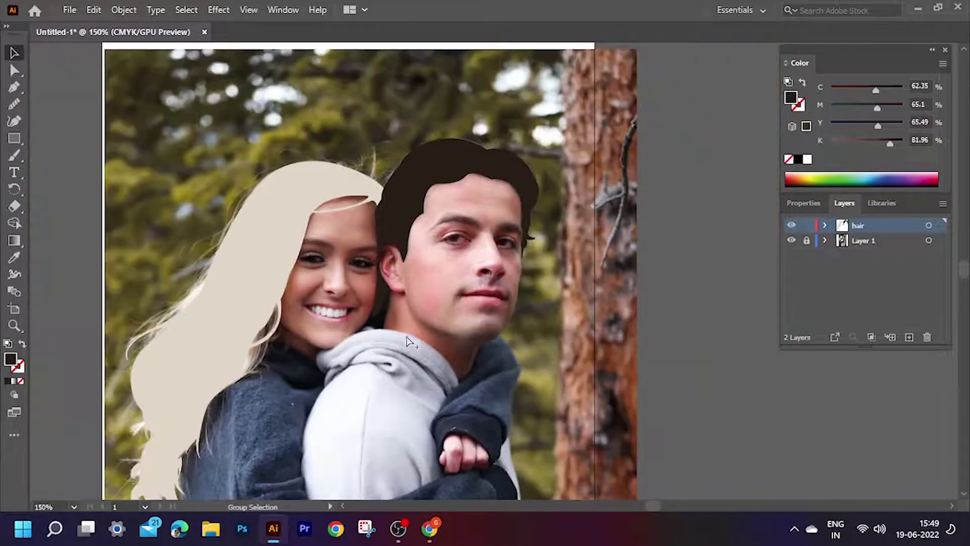
Create a new layer above the photo layer and rename it 'clothes'
click(889, 243)
click(911, 337)
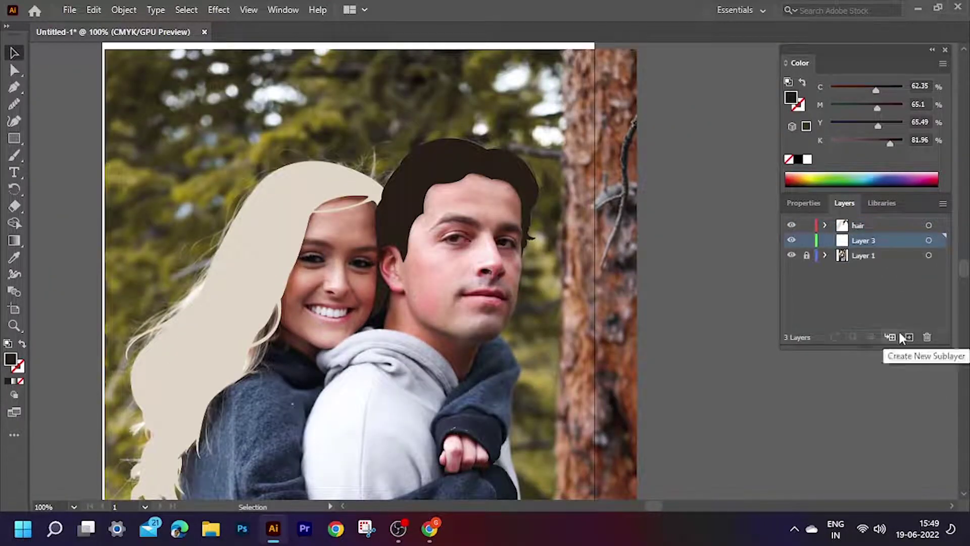
double_click(865, 241)
text(clothes)
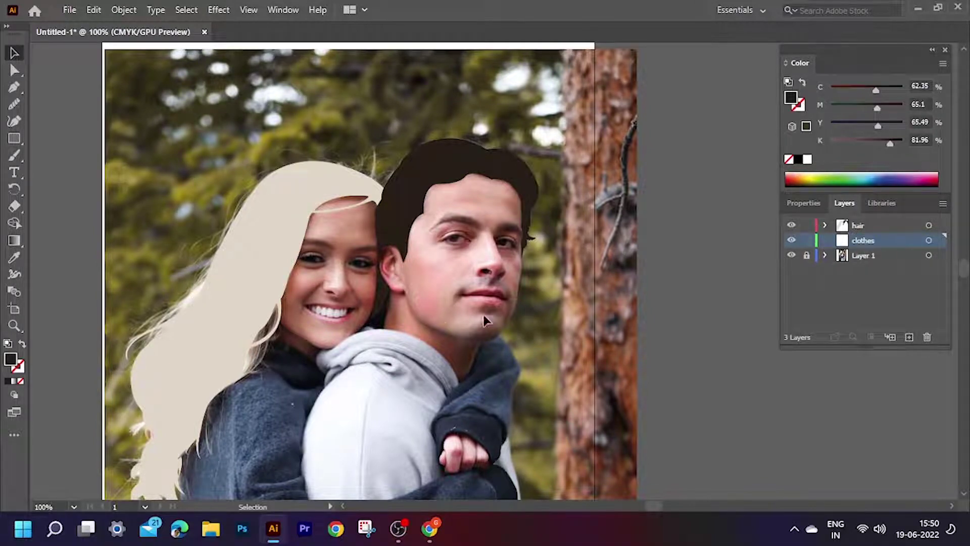
scroll(485, 321, down, 1)
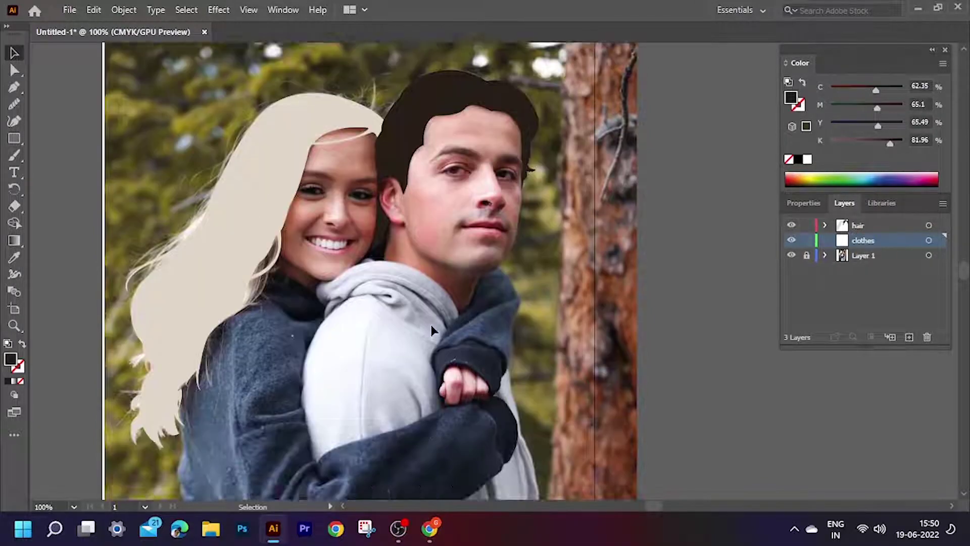
scroll(432, 323, down, 5)
scroll(432, 322, down, 2)
scroll(425, 318, down, 2)
scroll(426, 314, up, 4)
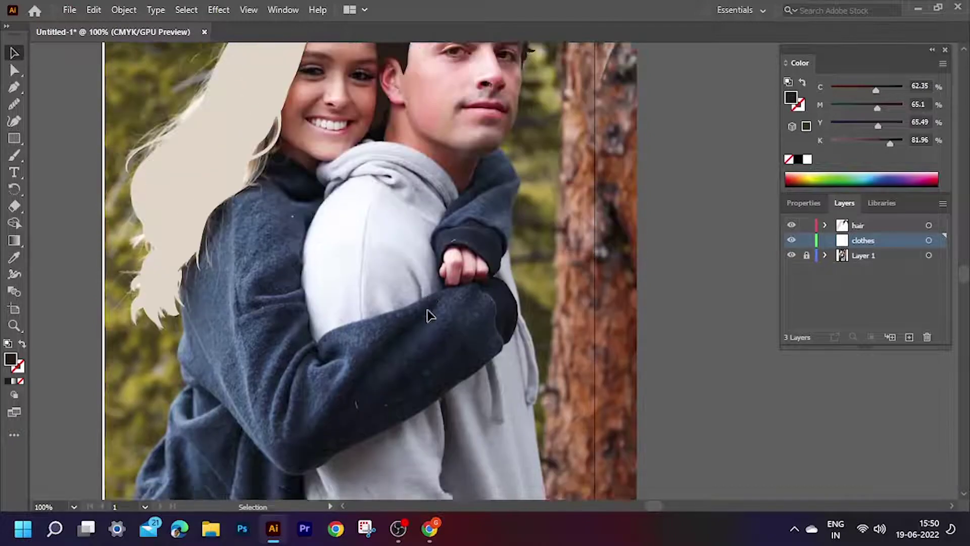
scroll(320, 372, down, 3)
scroll(210, 336, up, 5)
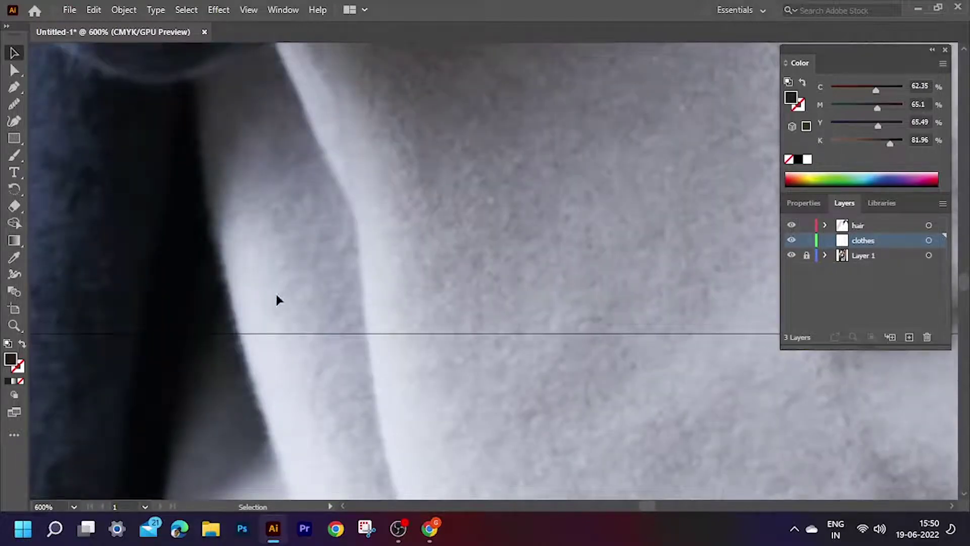
Start the hoodie outline at the sleeve edge, adding curved anchors down its edge
click(14, 86)
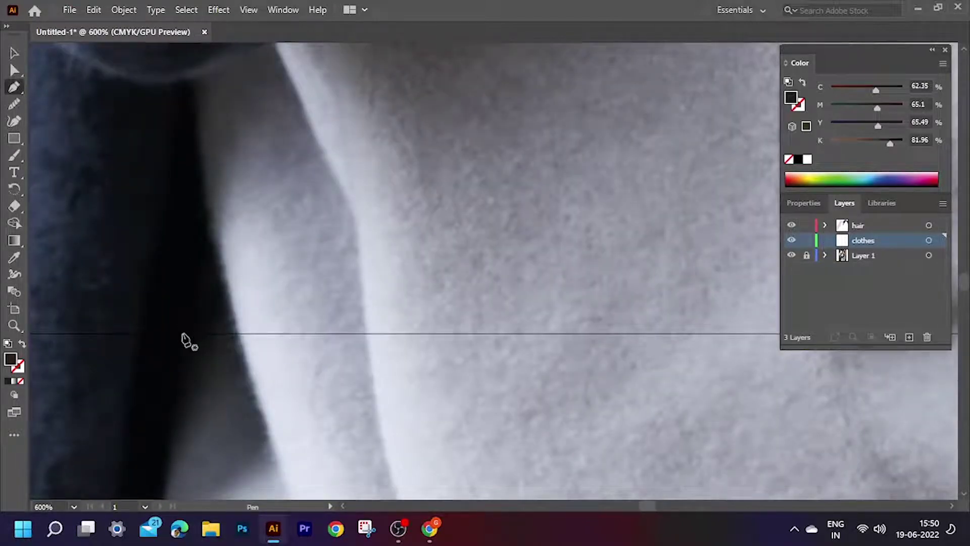
drag(235, 109, 223, 164)
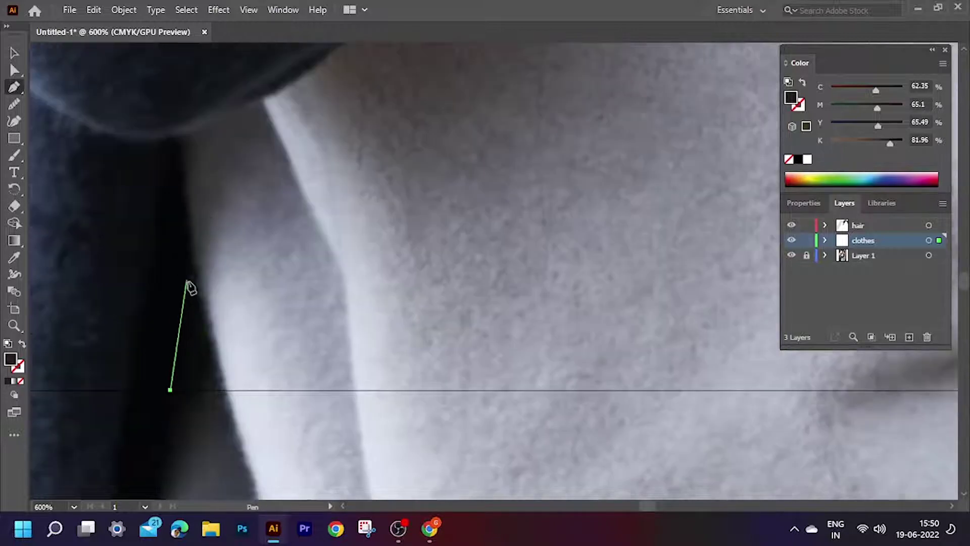
scroll(226, 103, down, 2)
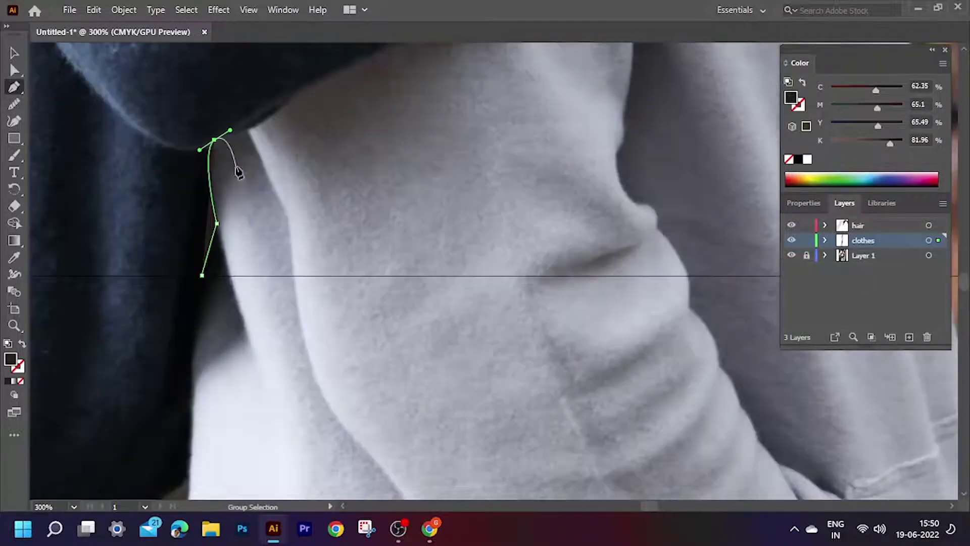
scroll(234, 156, up, 5)
scroll(223, 223, down, 2)
scroll(198, 331, up, 3)
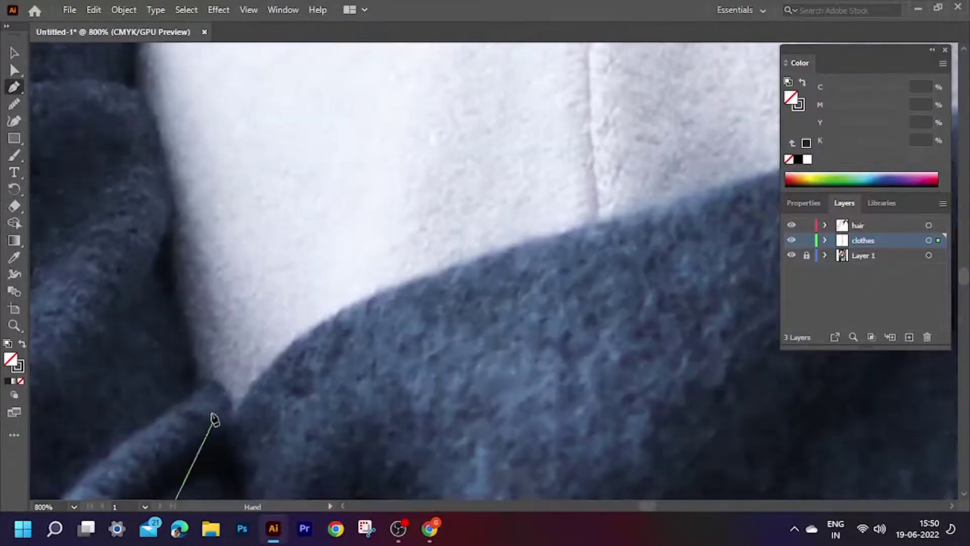
drag(217, 352, 262, 498)
drag(180, 225, 167, 225)
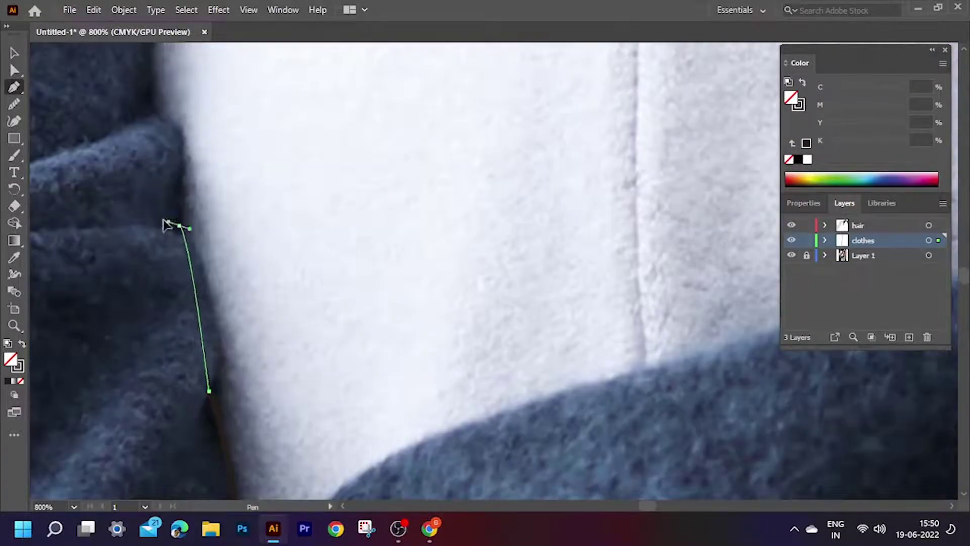
drag(184, 177, 220, 331)
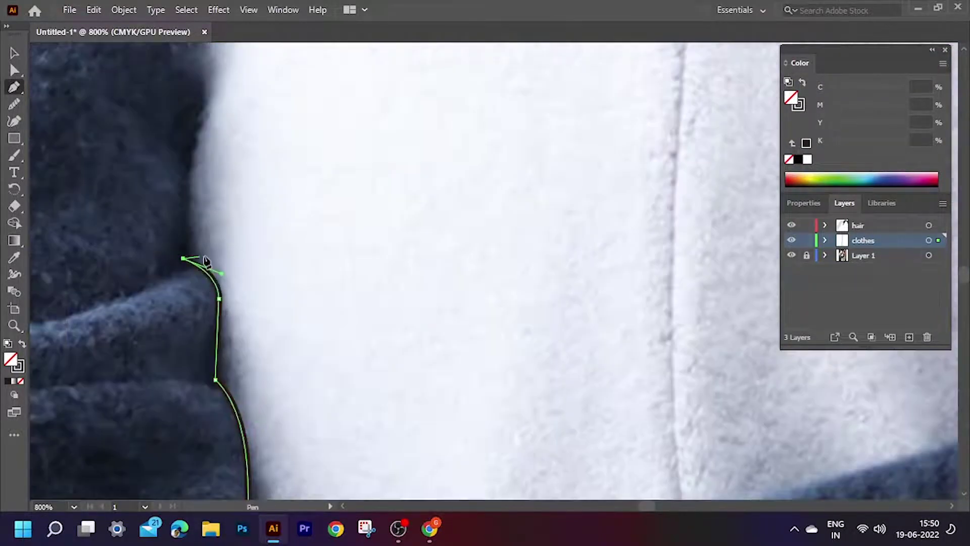
scroll(205, 260, up, 2)
scroll(208, 208, up, 5)
drag(184, 195, 130, 136)
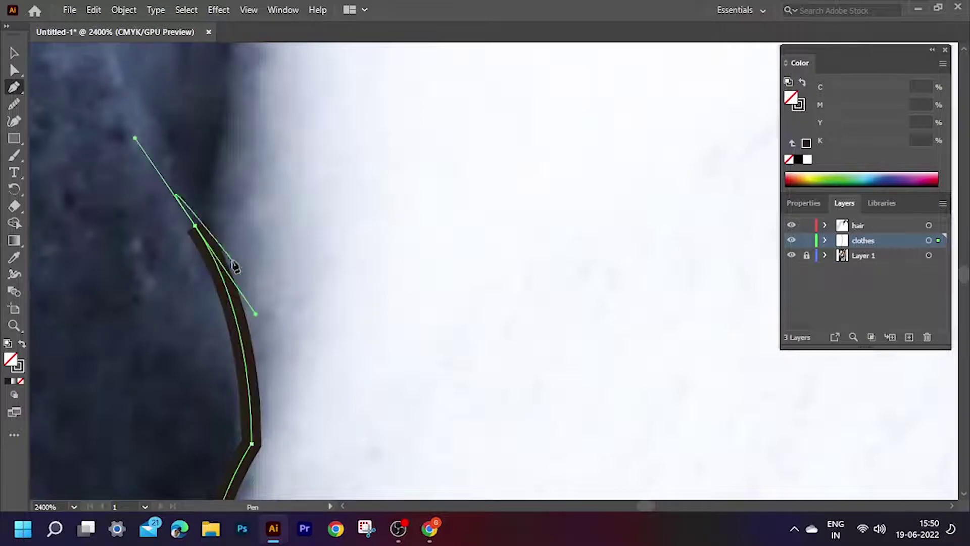
Continue the outline around the hoodie's corner and under the chin along the hood
key(ctrl+minus)
drag(462, 181, 565, 78)
scroll(460, 199, down, 3)
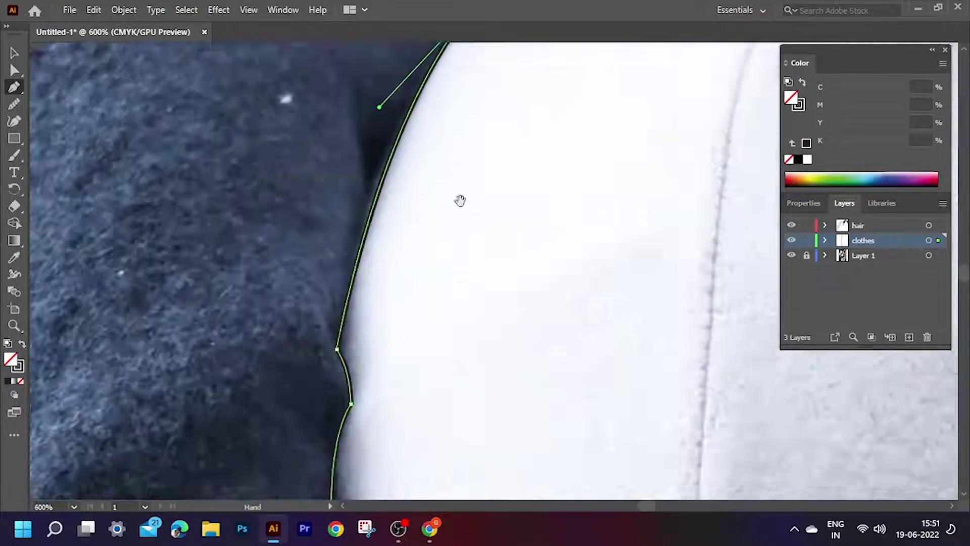
scroll(459, 199, up, 5)
key(ctrl+minus)
key(ctrl+plus)
key(ctrl+plus)
key(ctrl+plus)
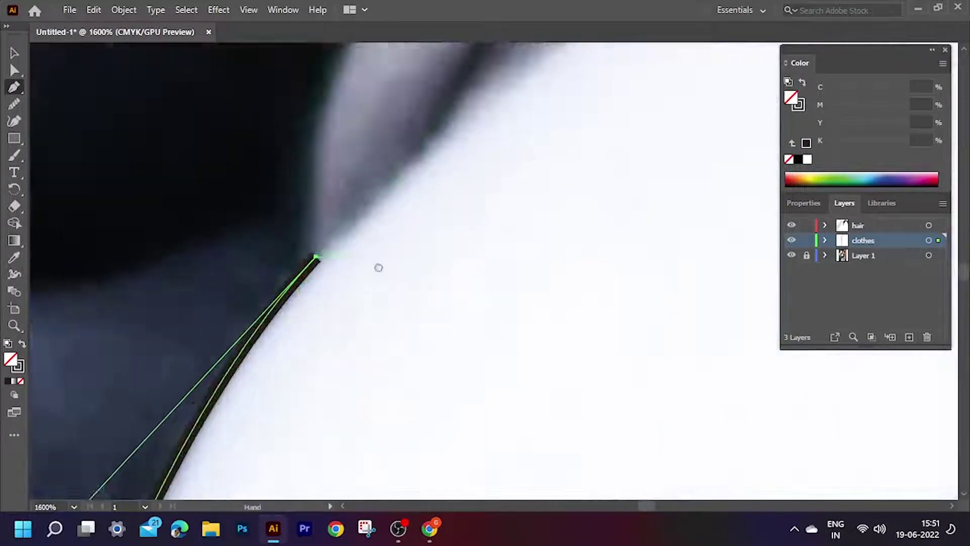
key(ctrl+plus)
key(ctrl+plus)
drag(279, 223, 338, 164)
key(ctrl+minus)
scroll(477, 390, up, 3)
mouse_move(358, 238)
mouse_down()
mouse_move(374, 200)
mouse_move(423, 217)
mouse_up()
key(ctrl+plus)
key(ctrl+plus)
key(ctrl+plus)
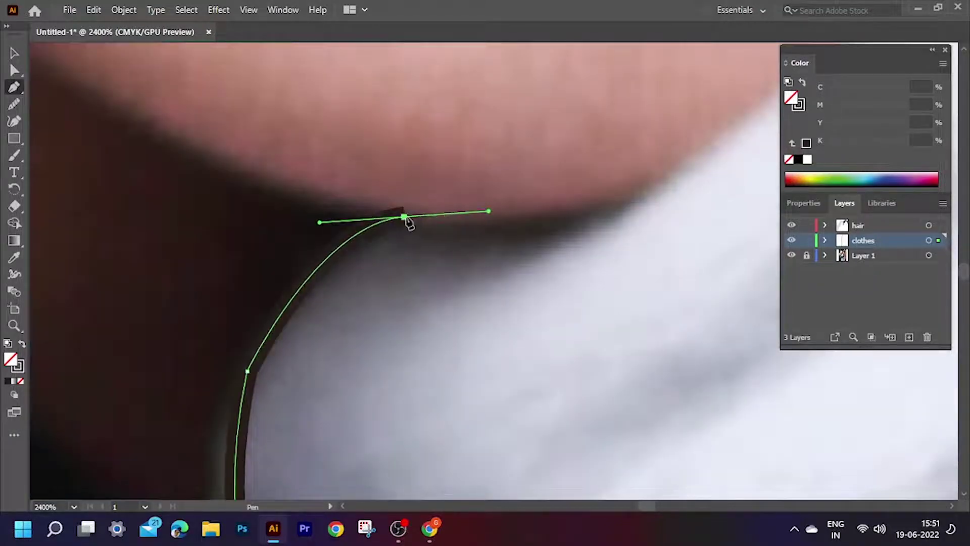
drag(455, 327, 553, 278)
key(ctrl+minus)
key(ctrl+minus)
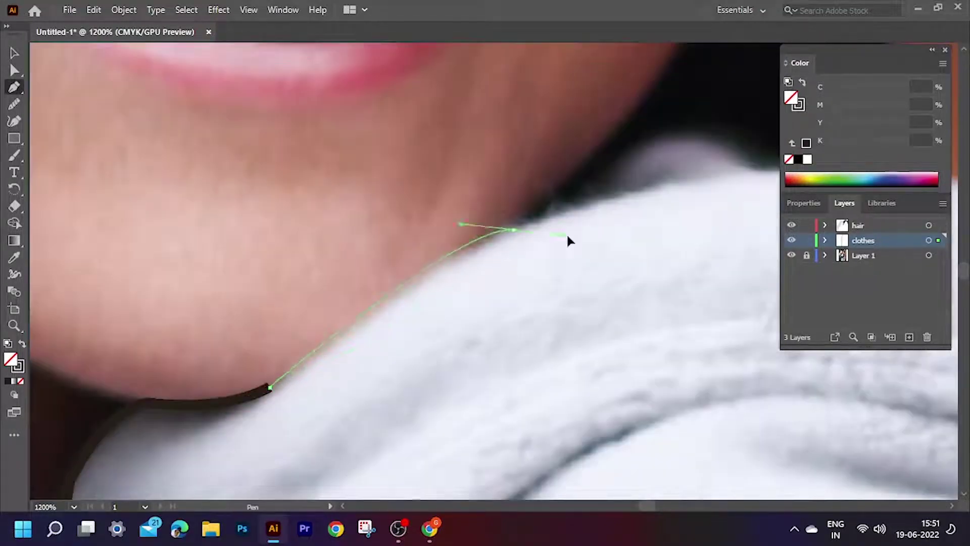
drag(513, 231, 587, 214)
Trace the shoulder with a sharp corner, then along the hood by the neck and collar
scroll(515, 233, right, 5)
scroll(329, 288, up, 2)
drag(358, 276, 477, 342)
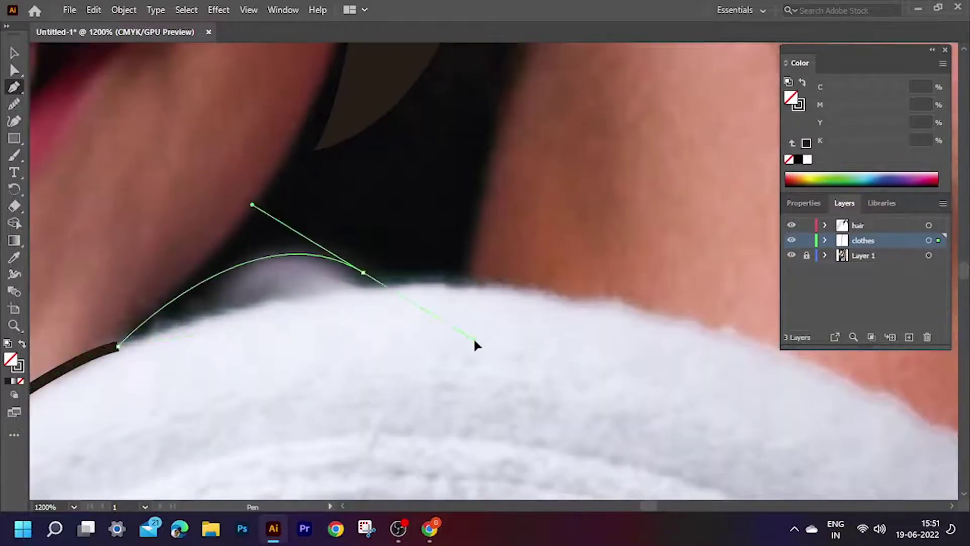
alt+click(365, 277)
scroll(365, 277, right, 3)
key(ctrl+0)
scroll(277, 351, right, 3)
key(ctrl+plus)
key(ctrl+plus)
key(ctrl+plus)
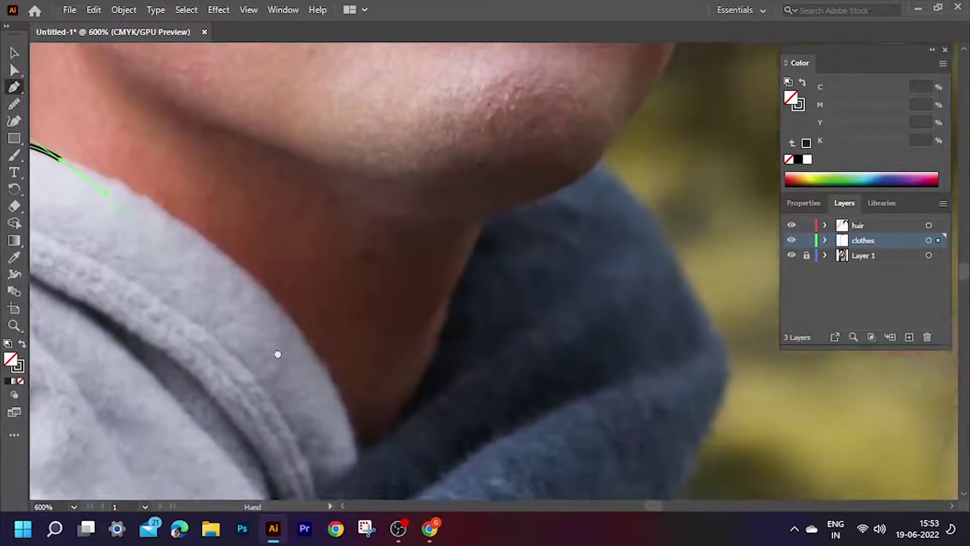
drag(381, 254, 419, 480)
key(ctrl+minus)
key(ctrl+plus)
drag(294, 180, 331, 275)
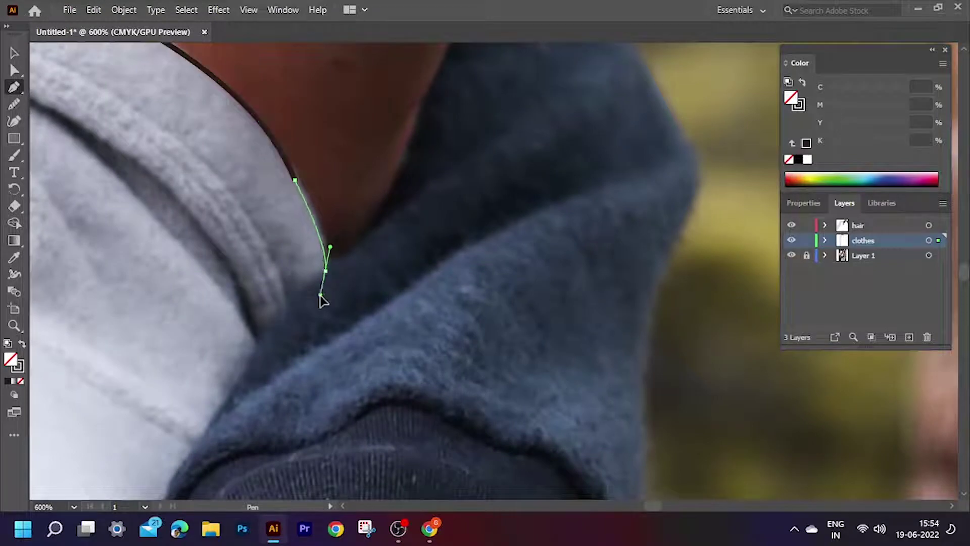
scroll(321, 295, down, 5)
drag(219, 283, 204, 368)
Trace down the hoodie edge around the fingertip and knuckles to a corner at the hand
key(ctrl+plus)
scroll(285, 216, down, 1)
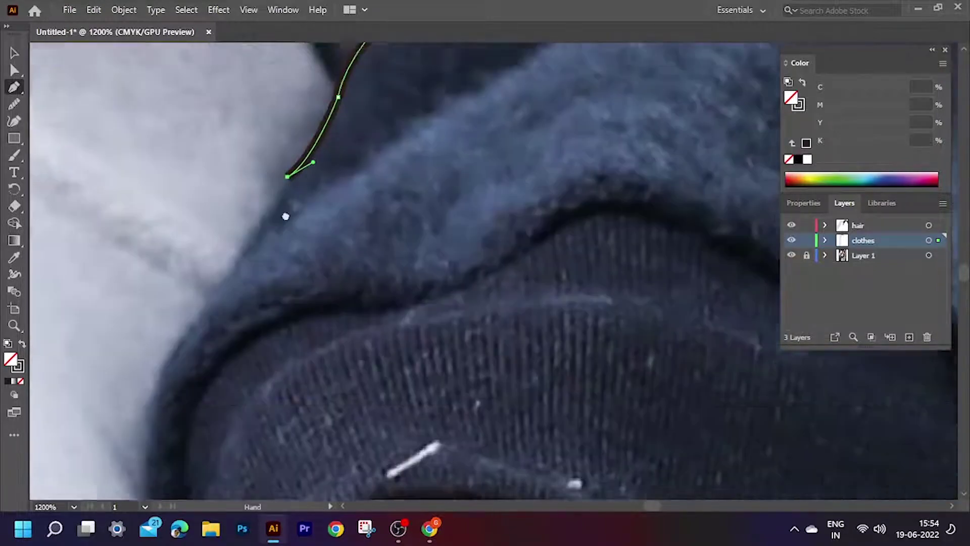
mouse_move(147, 413)
mouse_down()
mouse_move(156, 485)
mouse_move(243, 191)
mouse_up()
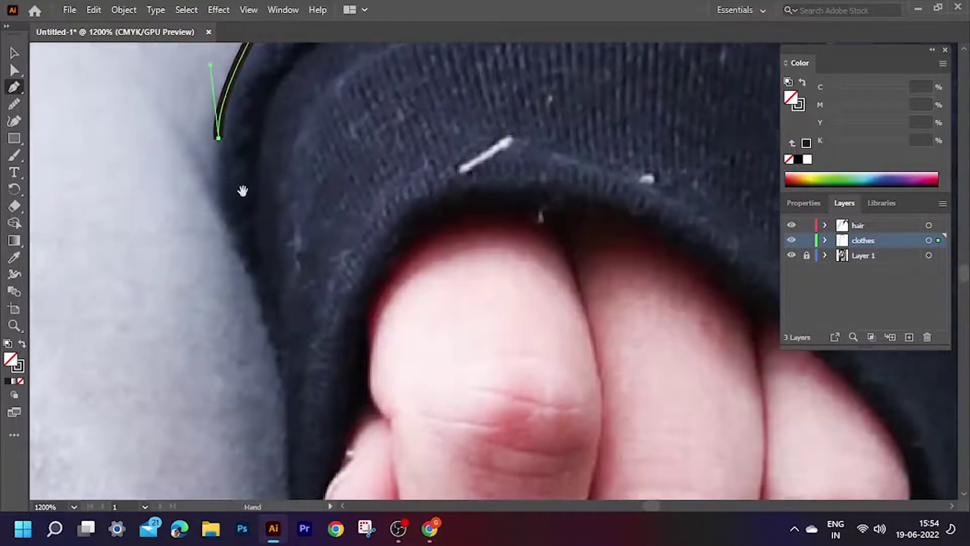
drag(271, 347, 306, 390)
drag(303, 353, 394, 268)
key(ctrl+minus)
key(ctrl+minus)
key(ctrl+plus)
key(ctrl+plus)
key(ctrl+plus)
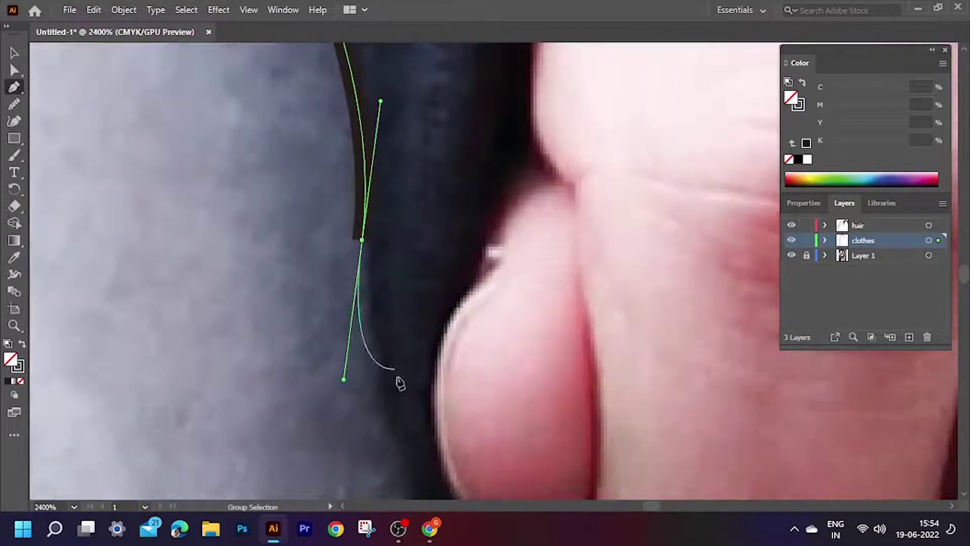
key(ctrl+minus)
drag(387, 301, 438, 336)
key(ctrl+plus)
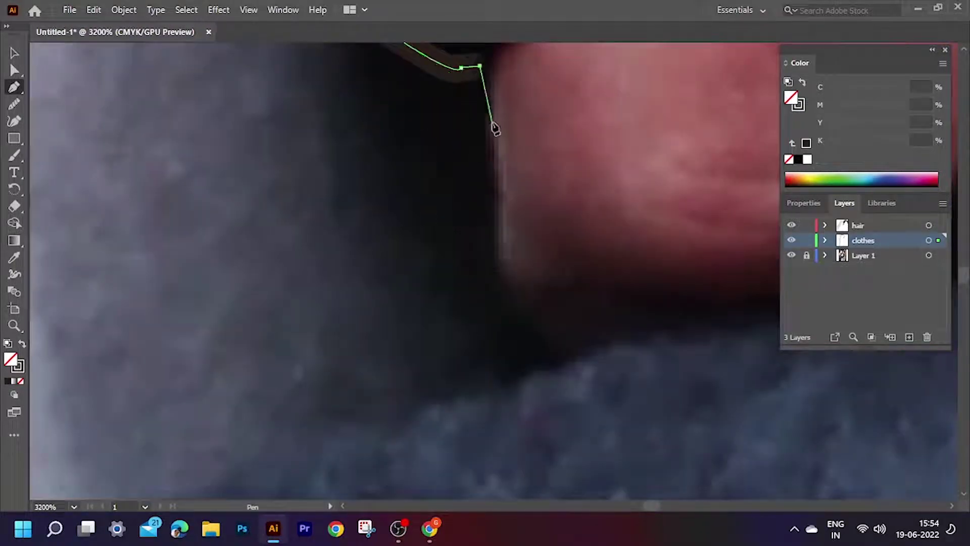
drag(516, 301, 576, 361)
key(ctrl+minus)
key(ctrl+minus)
key(ctrl+minus)
key(ctrl+plus)
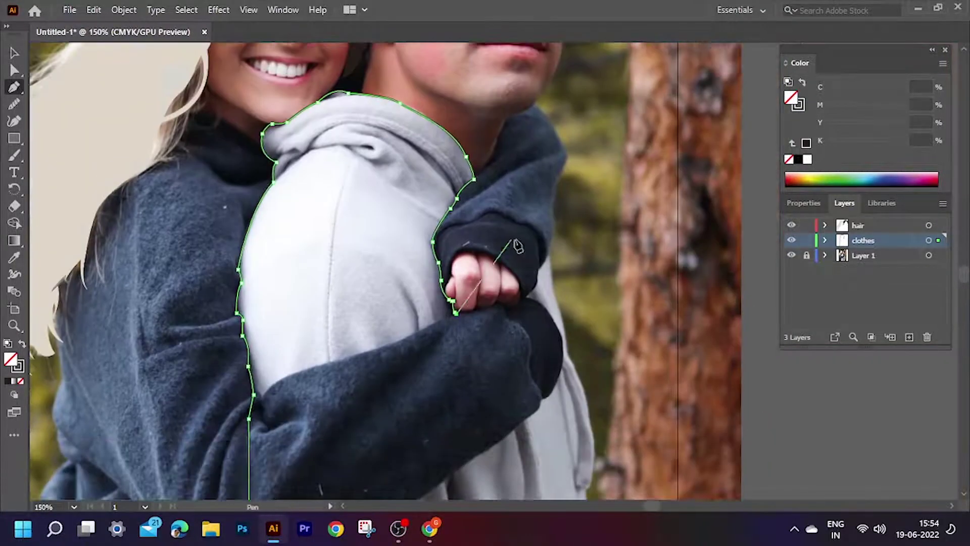
key(ctrl+plus)
key(ctrl+plus)
key(ctrl+plus)
click(447, 128)
Extend the path down the hoodie's right side and lower edge, closing it at the start anchor
mouse_move(455, 267)
mouse_down()
mouse_move(354, 261)
mouse_move(270, 278)
mouse_up()
mouse_move(320, 349)
mouse_down()
mouse_move(331, 394)
mouse_move(248, 320)
mouse_move(122, 108)
mouse_up()
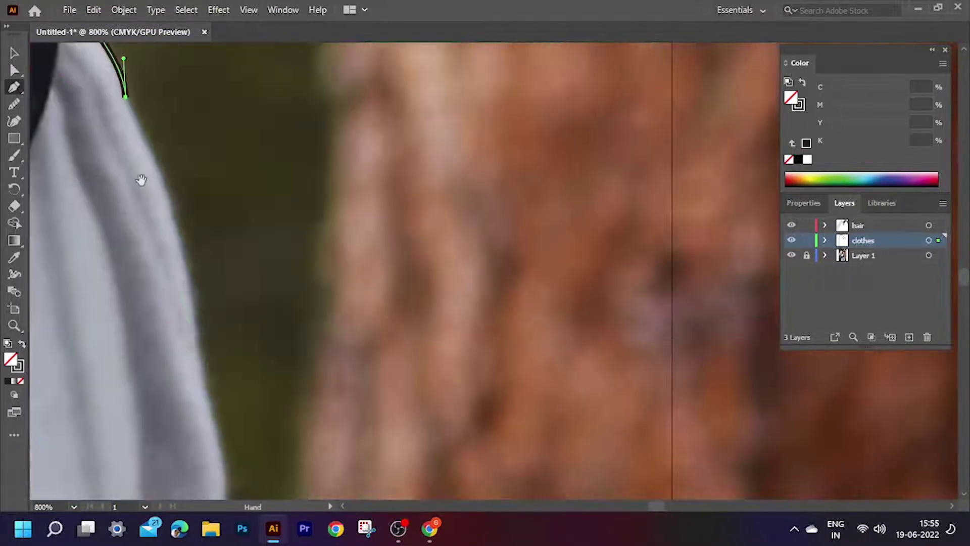
mouse_move(195, 348)
mouse_down()
mouse_move(180, 422)
mouse_move(114, 225)
mouse_up()
drag(147, 425, 147, 273)
mouse_move(149, 314)
mouse_down()
mouse_move(119, 481)
mouse_move(144, 424)
mouse_move(491, 377)
mouse_up()
key(ctrl+minus)
key(ctrl+minus)
key(ctrl+minus)
drag(365, 353, 382, 339)
click(373, 334)
drag(60, 338, 343, 350)
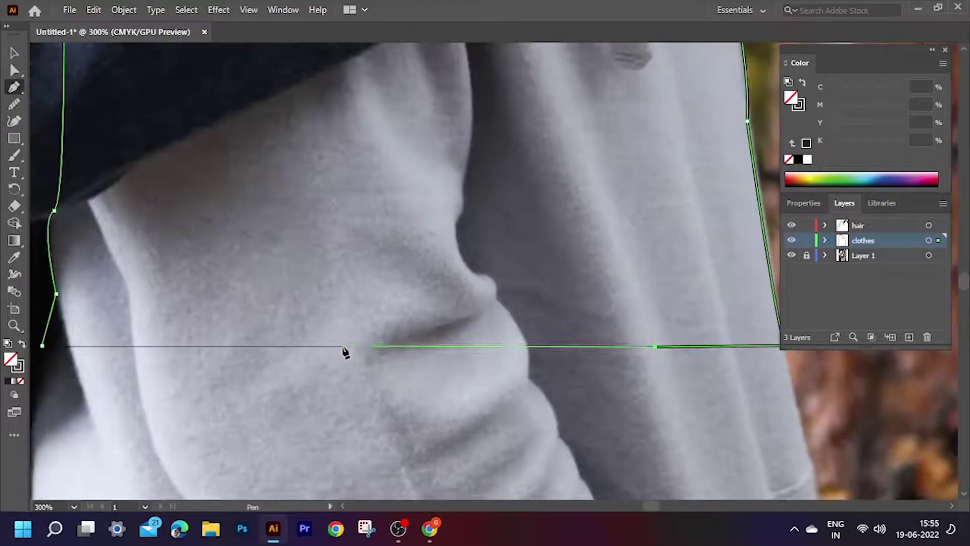
click(42, 346)
Swap fill and stroke (Shift+X) so the hoodie shape becomes an unfilled outline
key(shift+x)
key(ctrl+minus)
key(ctrl+minus)
key(ctrl+minus)
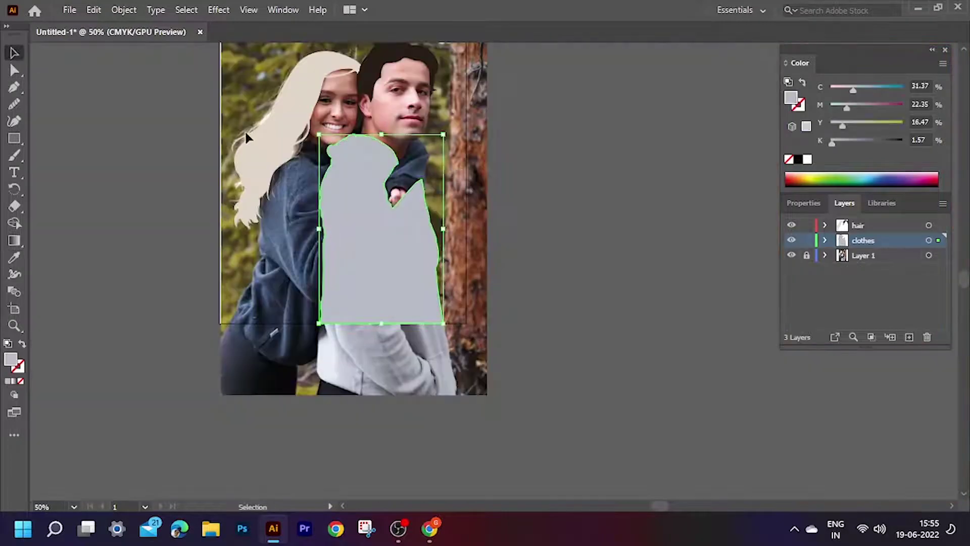
key(v)
key(ctrl+shift+a)
key(ctrl+a)
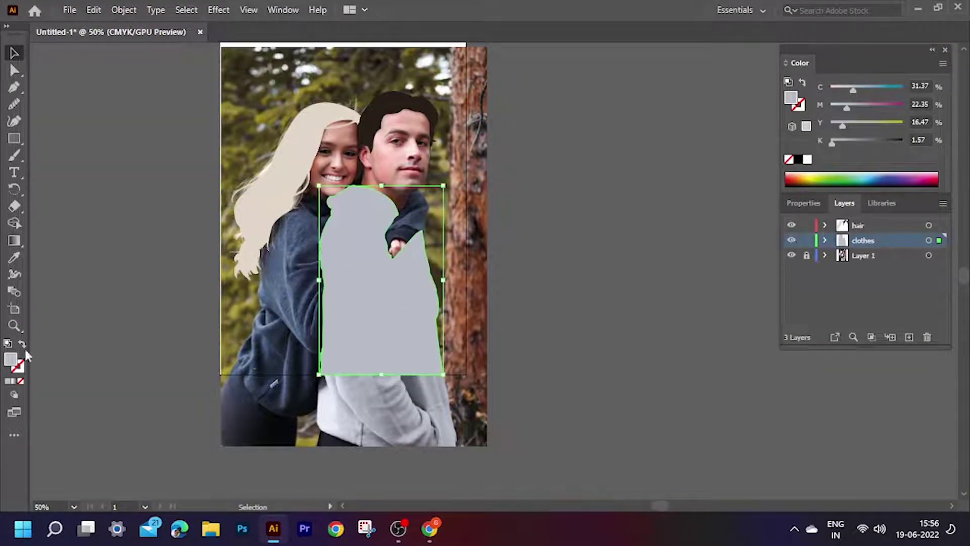
click(22, 343)
key(ctrl+1)
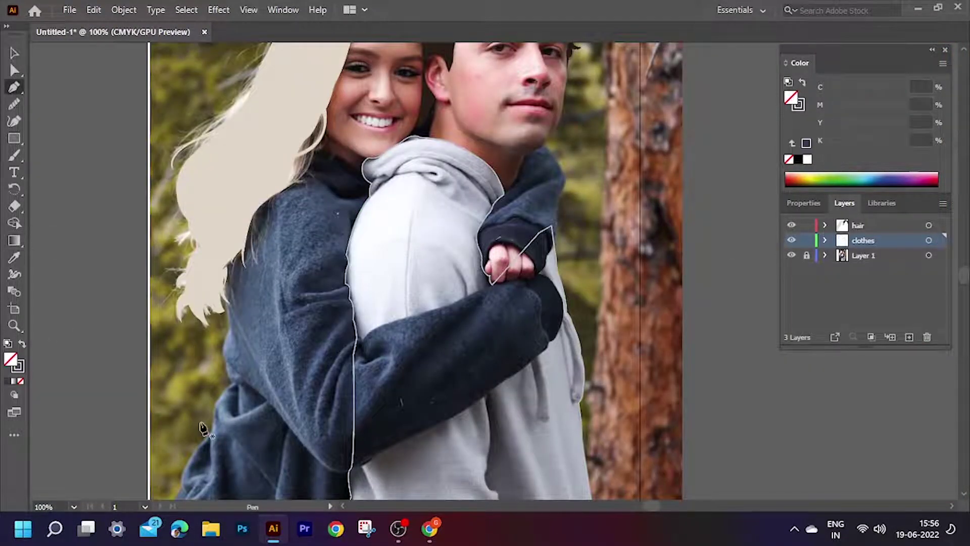
Begin the hoodie path along the sweater's outer edge, up the shoulder to near the hair
scroll(202, 427, up, 5)
click(87, 389)
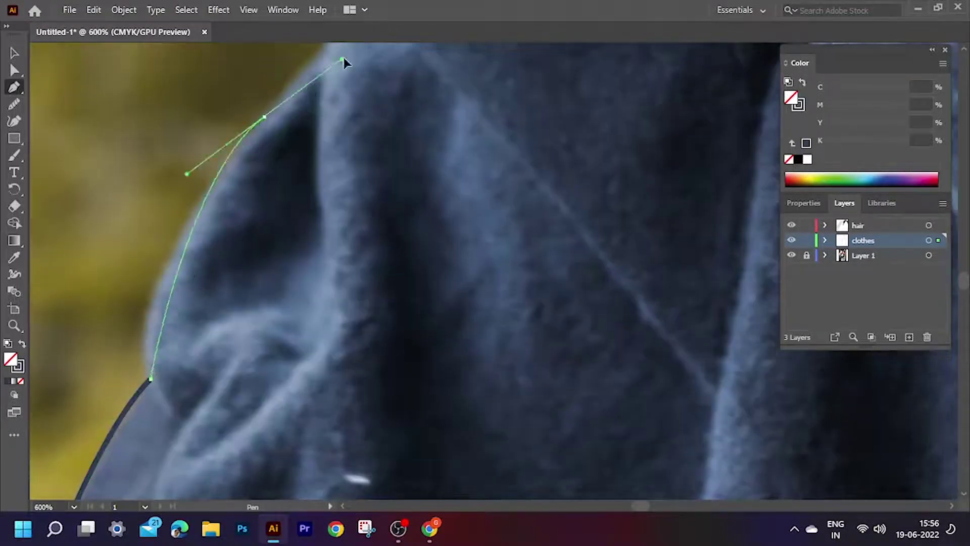
drag(207, 259, 341, 217)
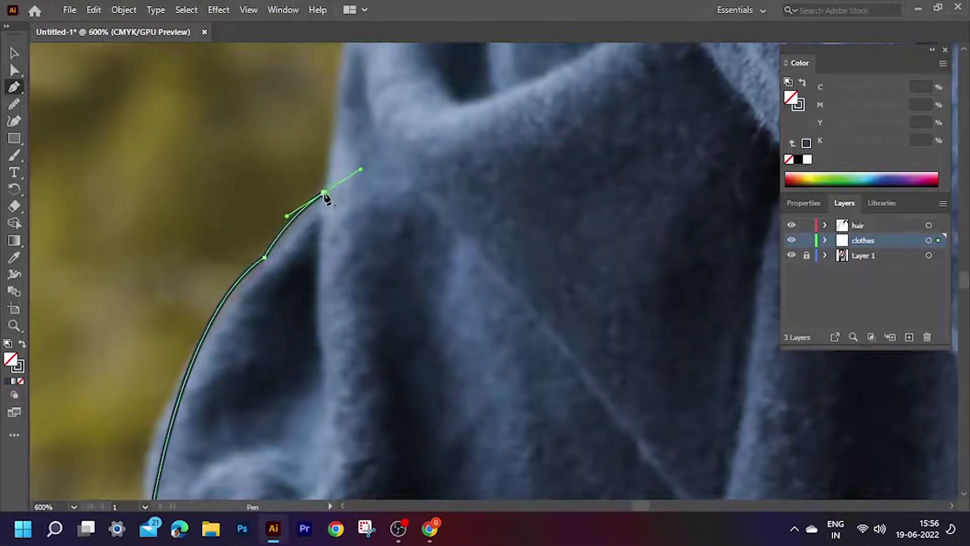
scroll(147, 278, down, 2)
alt+click(201, 156)
alt+scroll(213, 157, up, 2)
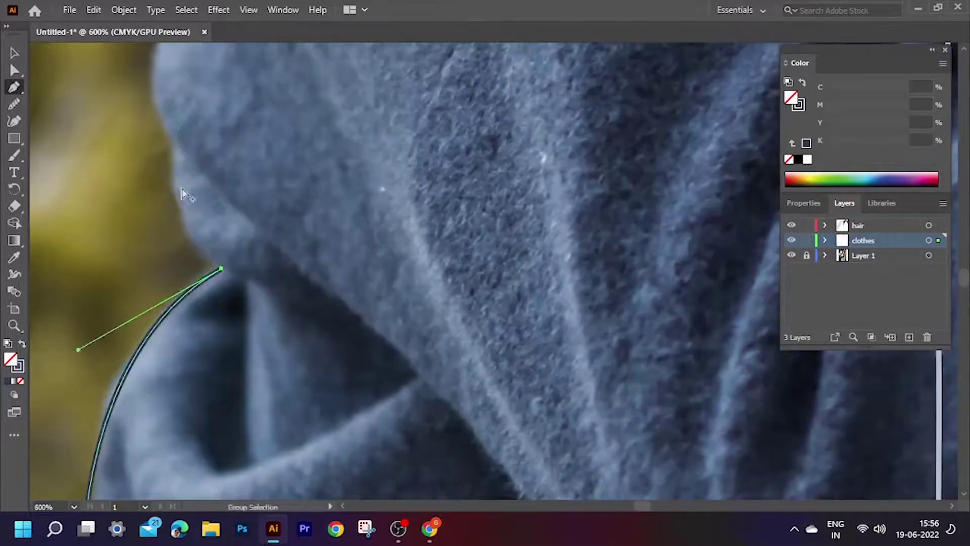
drag(177, 150, 189, 71)
alt+click(177, 149)
scroll(222, 181, up, 3)
drag(222, 181, 270, 84)
alt+click(222, 181)
Continue the path with anchors at the man's chin and on the sweater by the neck
scroll(243, 230, up, 3)
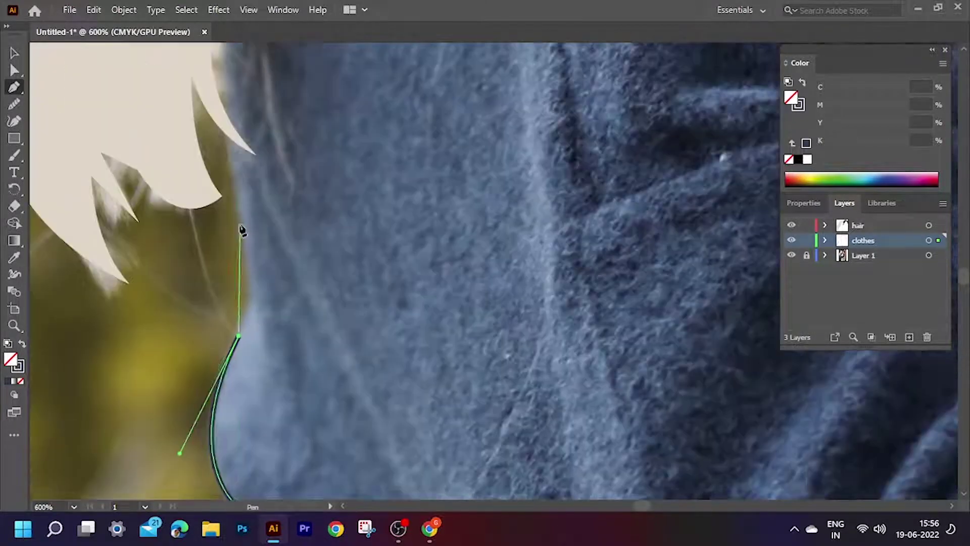
alt+scroll(222, 162, down, 2)
scroll(220, 222, up, 5)
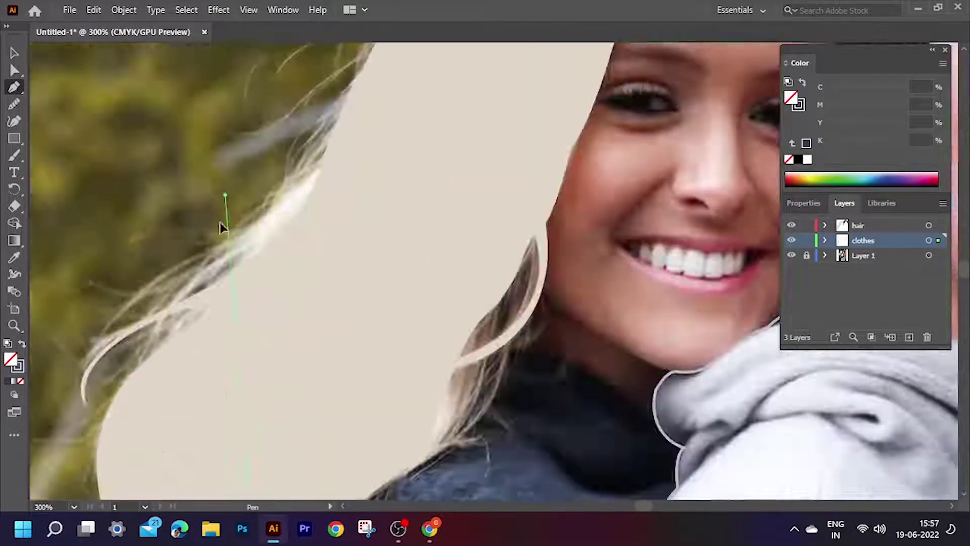
scroll(219, 222, down, 3)
alt+scroll(328, 429, down, 2)
scroll(329, 430, down, 2)
alt+scroll(349, 324, up, 5)
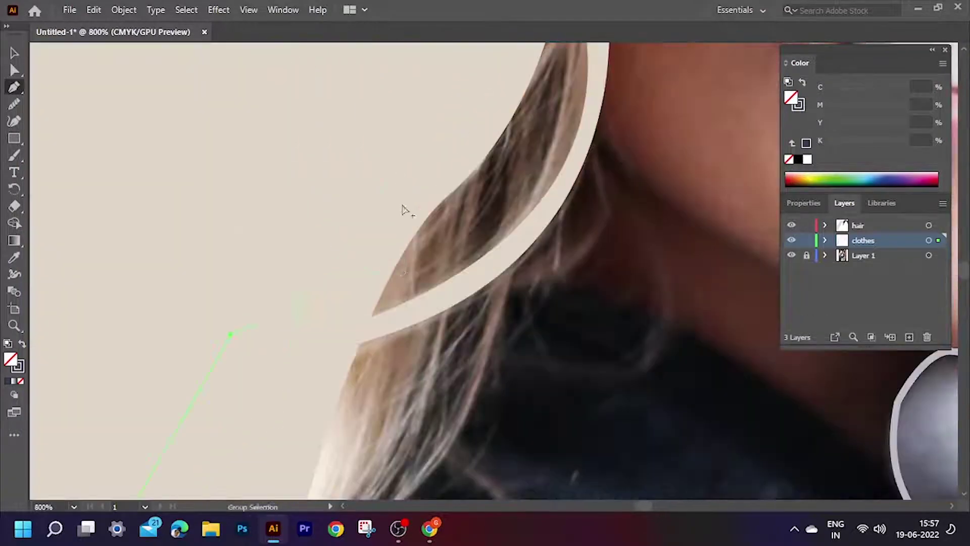
alt+scroll(608, 299, down, 5)
alt+scroll(505, 283, up, 2)
alt+scroll(506, 283, down, 2)
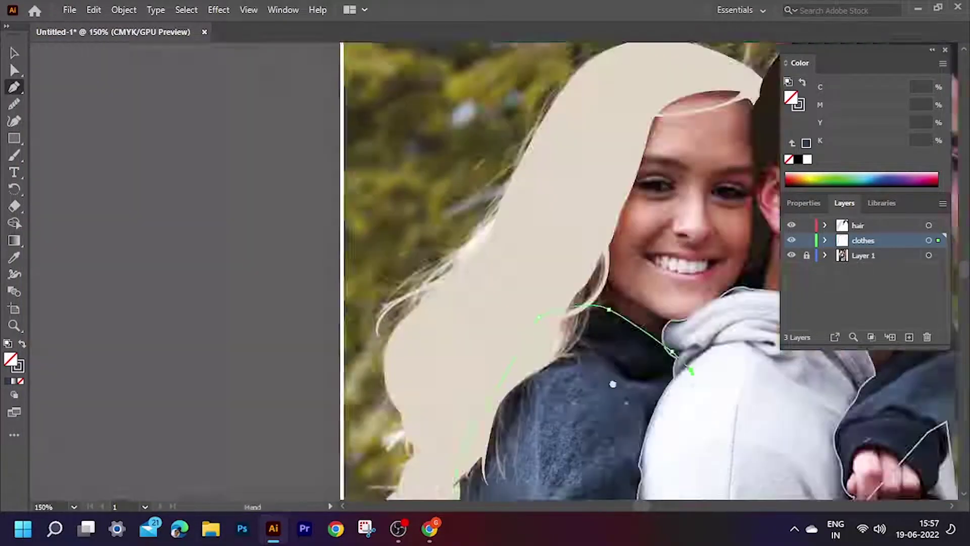
click(584, 268)
alt+scroll(506, 303, up, 1)
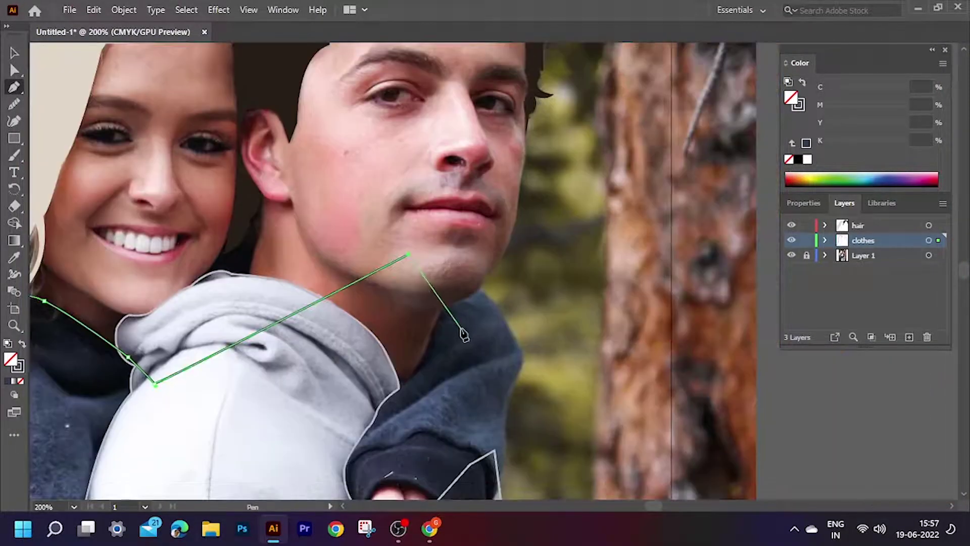
alt+scroll(464, 335, up, 4)
scroll(520, 296, down, 1)
drag(477, 295, 520, 405)
click(478, 294)
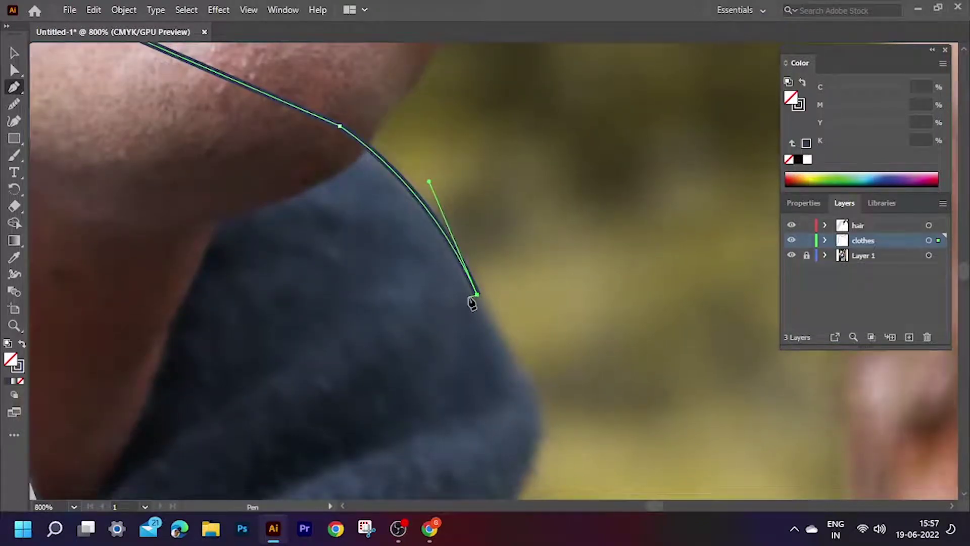
Trace down the shoulder and along the sleeve, around the cuff and its underside
drag(468, 217, 284, 87)
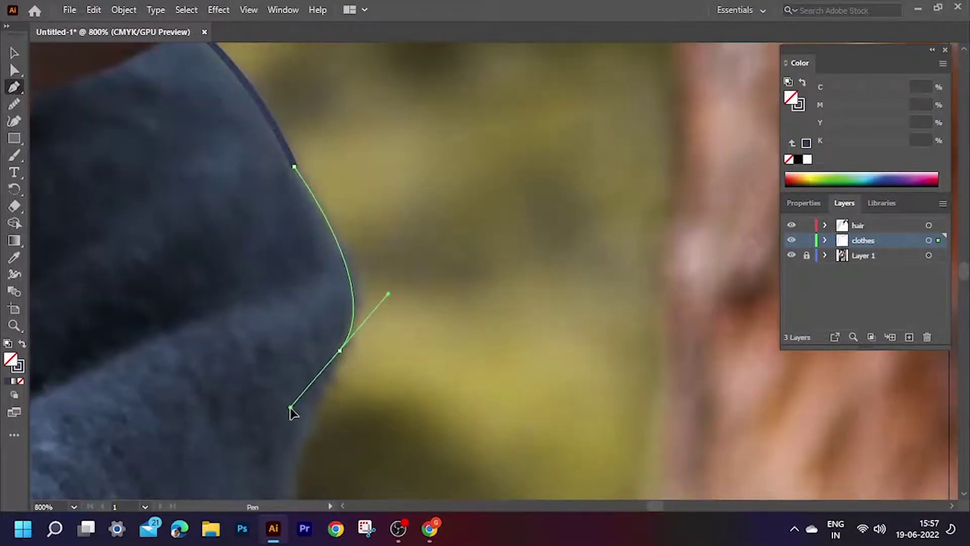
drag(291, 407, 244, 157)
drag(239, 388, 285, 454)
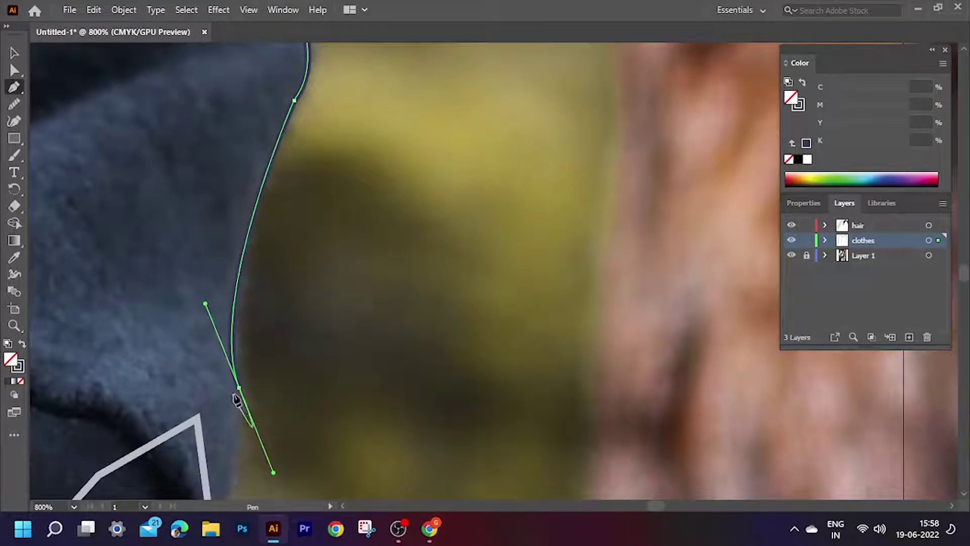
drag(237, 400, 385, 191)
scroll(228, 470, down, 2)
mouse_move(314, 343)
mouse_down()
mouse_move(227, 470)
mouse_move(310, 419)
mouse_move(352, 296)
mouse_move(307, 353)
mouse_move(271, 278)
mouse_move(313, 318)
mouse_up()
click(313, 347)
drag(313, 318, 230, 231)
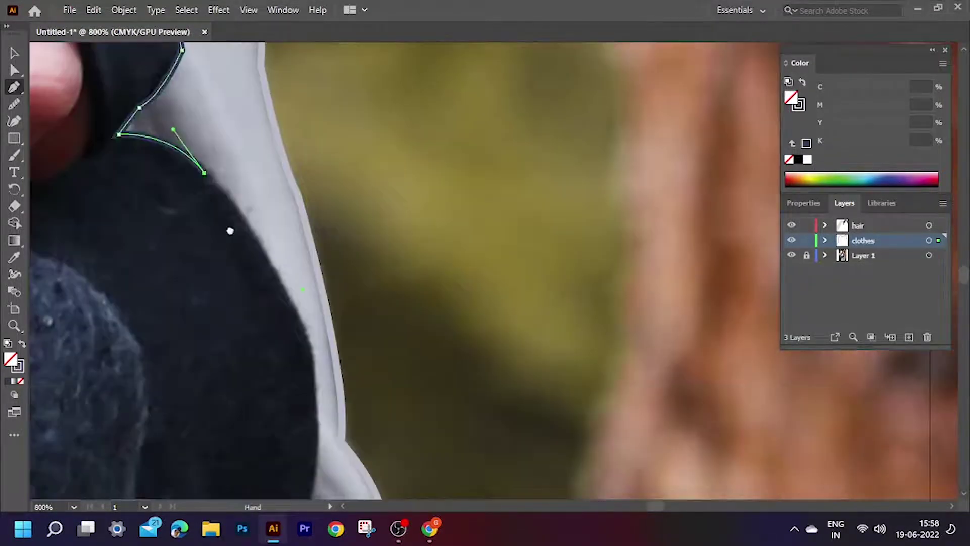
mouse_move(314, 412)
mouse_down()
mouse_move(321, 435)
mouse_move(249, 90)
mouse_up()
drag(245, 329, 293, 255)
drag(237, 354, 264, 275)
drag(186, 361, 130, 373)
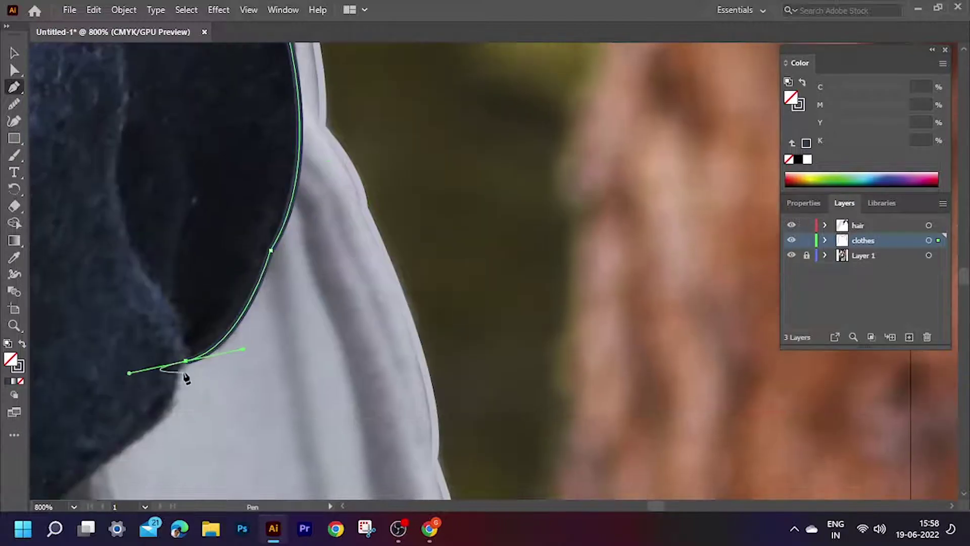
Extend the path along the sleeve's lower edge
scroll(203, 359, down, 2)
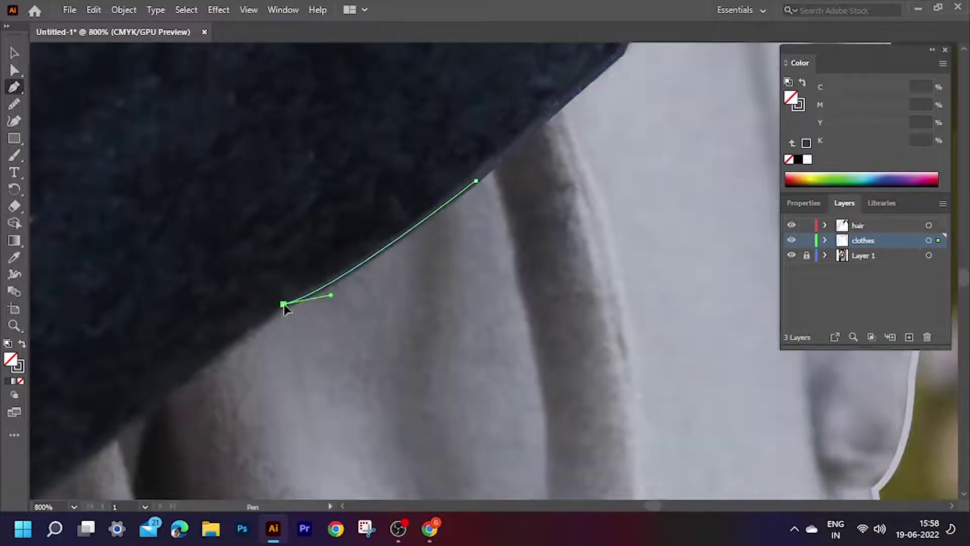
scroll(282, 306, down, 1)
drag(149, 348, 274, 330)
drag(141, 369, 291, 308)
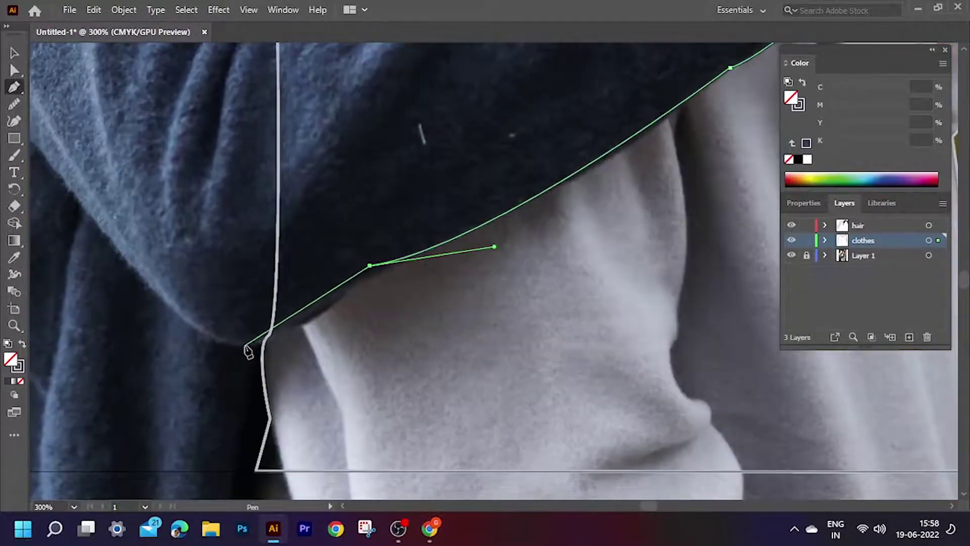
scroll(314, 326, down, 2)
scroll(336, 351, up, 3)
scroll(386, 284, up, 2)
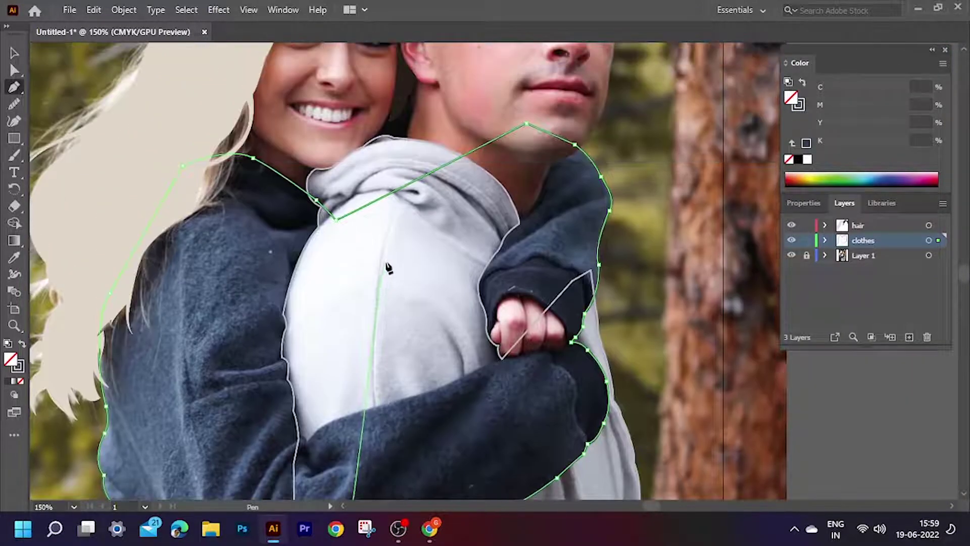
scroll(398, 260, down, 5)
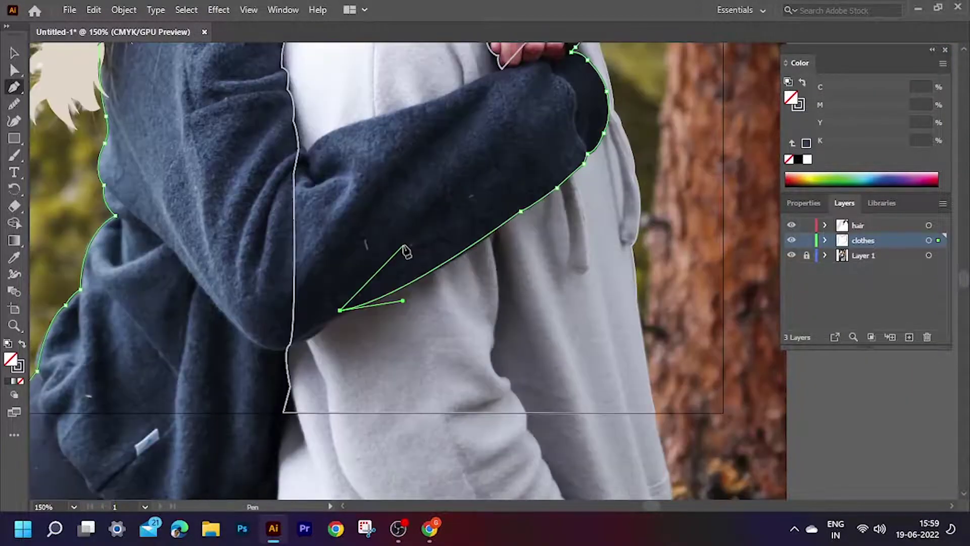
scroll(409, 251, up, 3)
scroll(412, 249, down, 3)
scroll(261, 385, up, 2)
scroll(208, 278, up, 3)
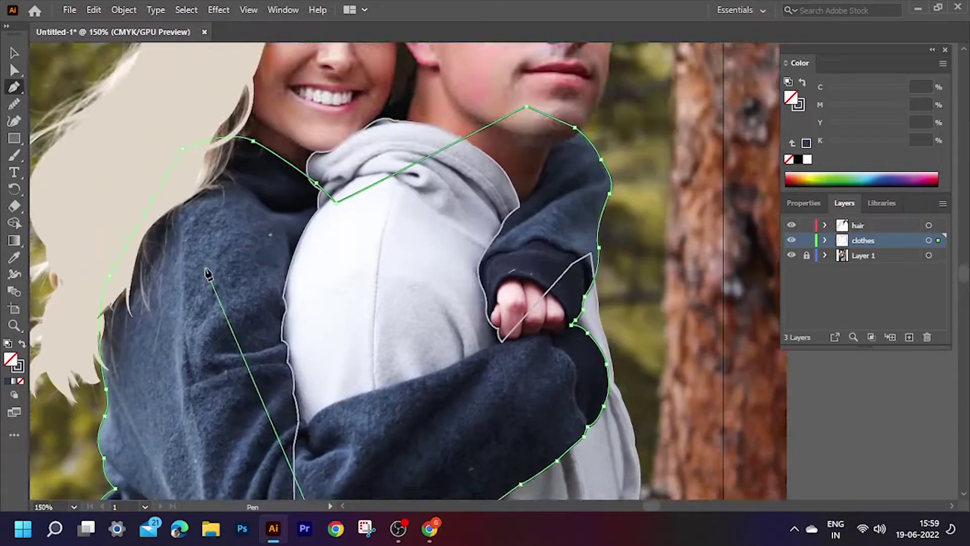
scroll(208, 273, down, 2)
scroll(263, 371, down, 3)
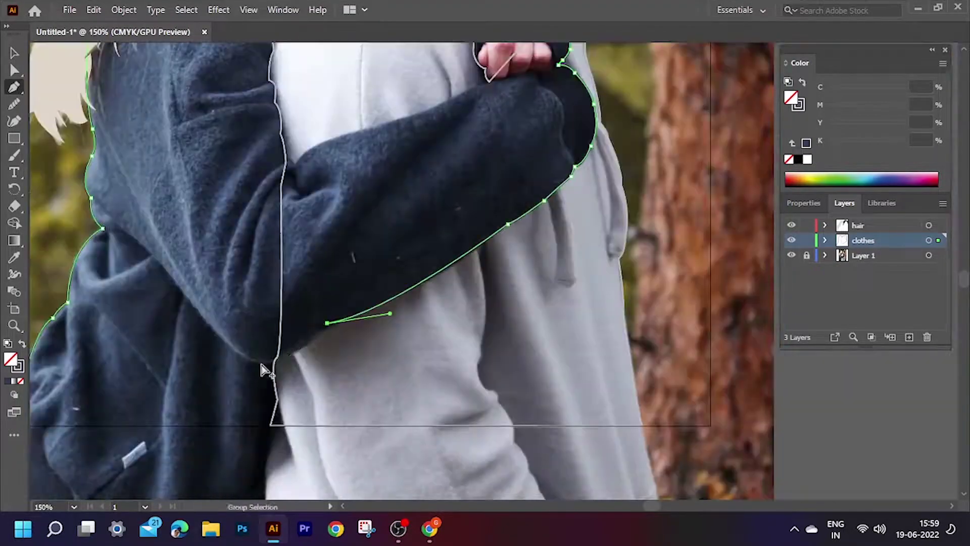
scroll(276, 354, up, 2)
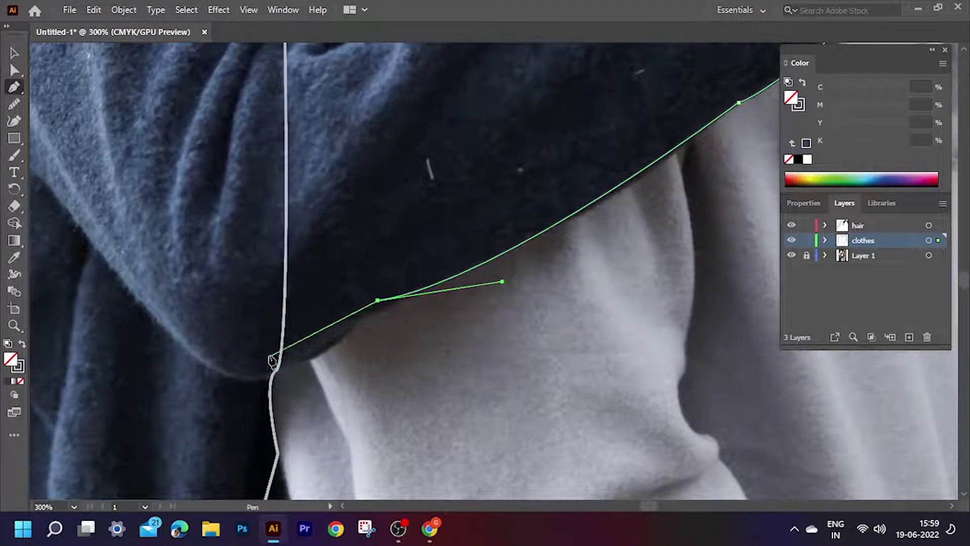
scroll(272, 359, down, 4)
scroll(272, 360, up, 3)
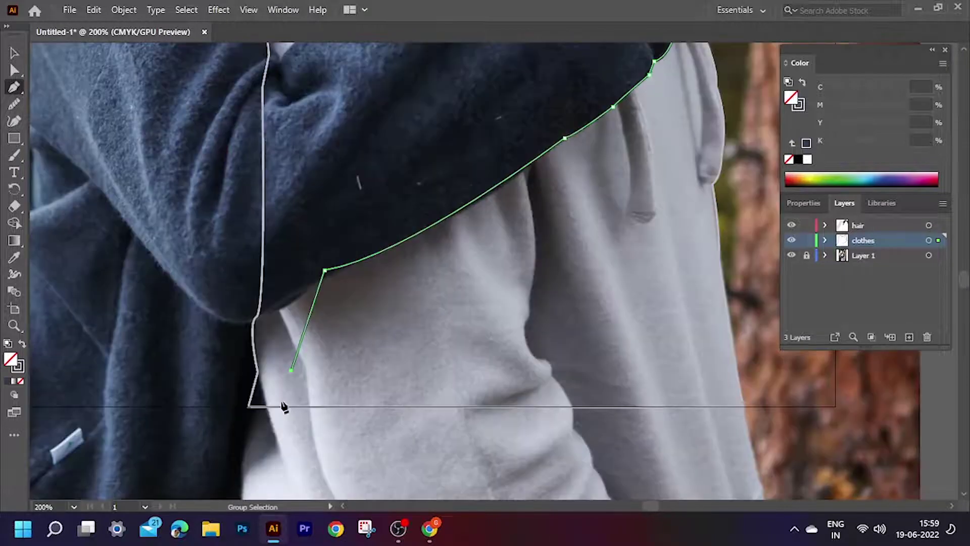
scroll(353, 394, left, 5)
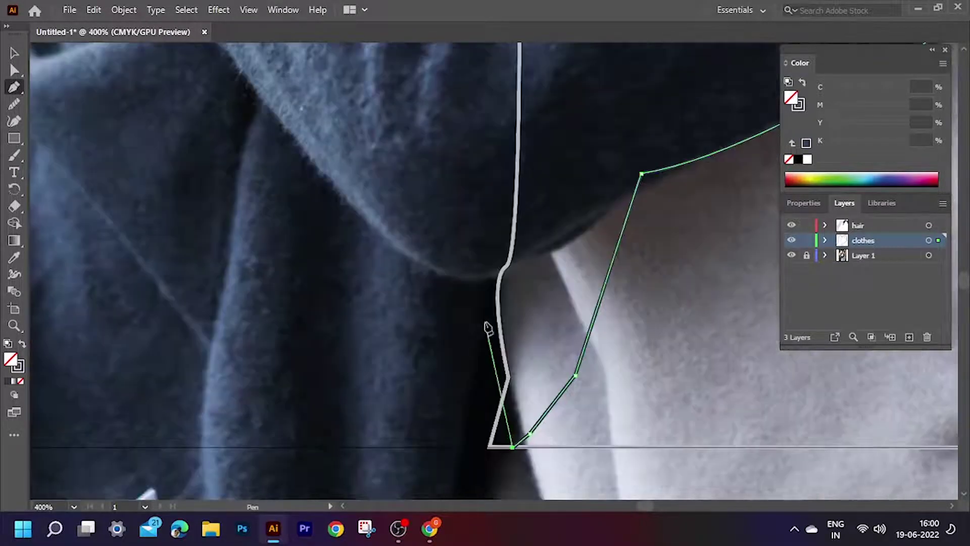
scroll(480, 325, up, 2)
Undo the misplaced anchors, add the last sleeve anchors, and close the hoodie path
key(ctrl+z)
key(ctrl+z)
click(484, 281)
scroll(399, 297, down, 2)
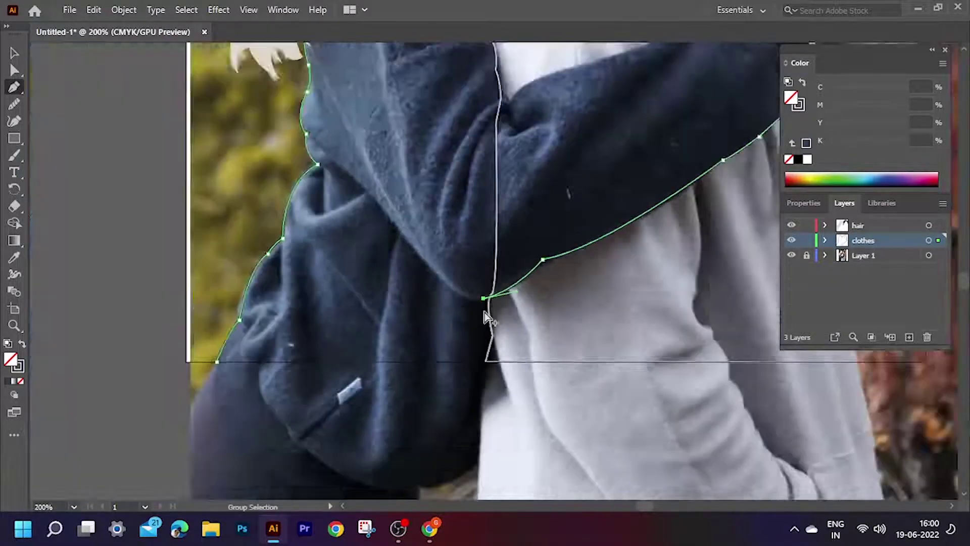
scroll(404, 353, up, 1)
drag(468, 411, 511, 391)
click(447, 420)
Fill the closed hoodie shape solid navy and return to the Selection tool
scroll(303, 369, down, 2)
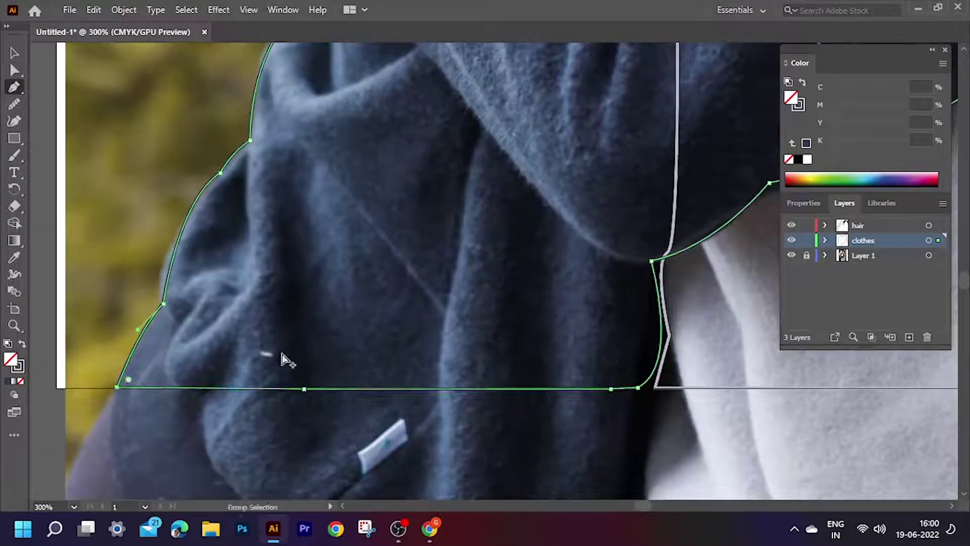
scroll(283, 357, down, 2)
key(shift+x)
key(v)
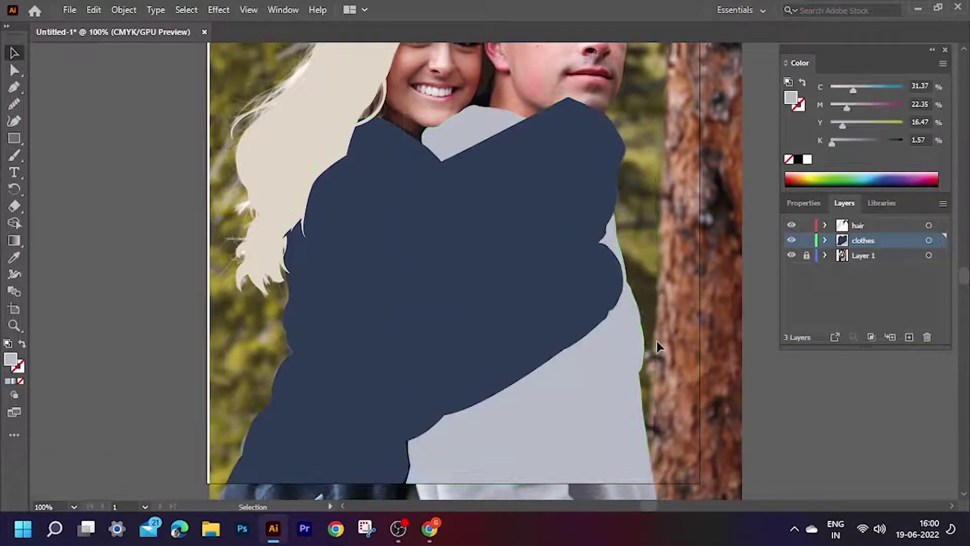
Switch the navy hoodie shape to an outline so the photo shows through
click(566, 297)
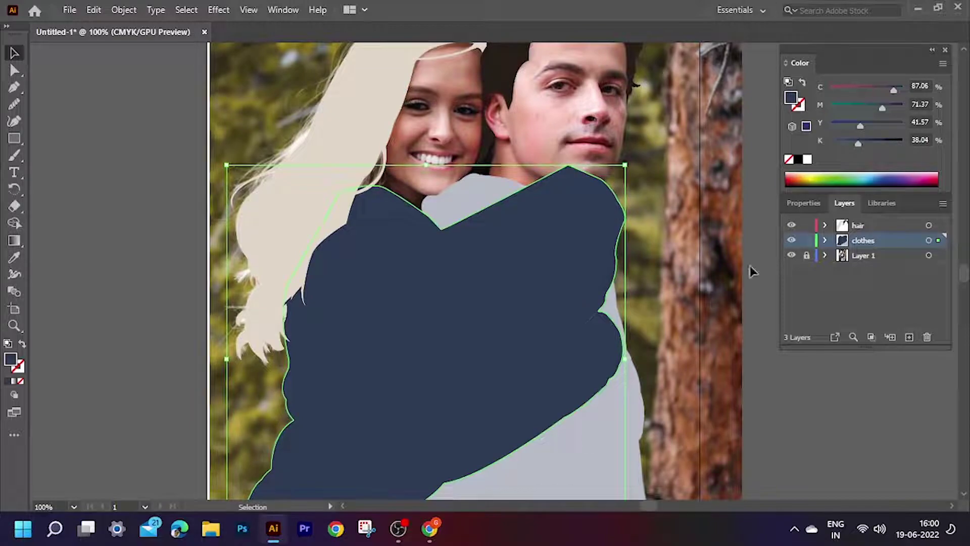
click(22, 344)
scroll(415, 275, up, 3)
scroll(414, 276, up, 2)
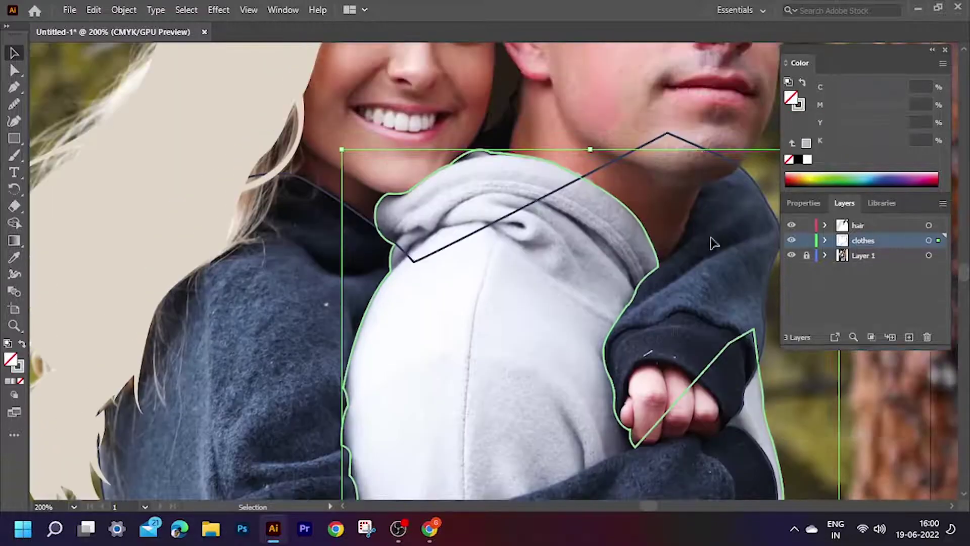
scroll(672, 275, up, 1)
scroll(672, 275, down, 3)
scroll(699, 231, up, 1)
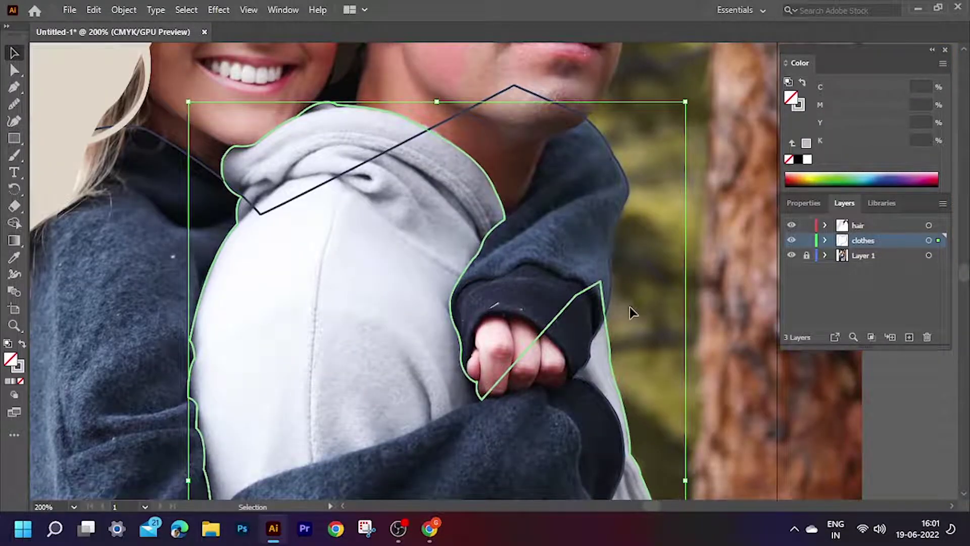
scroll(630, 308, down, 1)
Start the arm outline with the Pen tool, placing anchors along the sleeve edge
key(p)
scroll(610, 296, up, 3)
scroll(535, 337, down, 4)
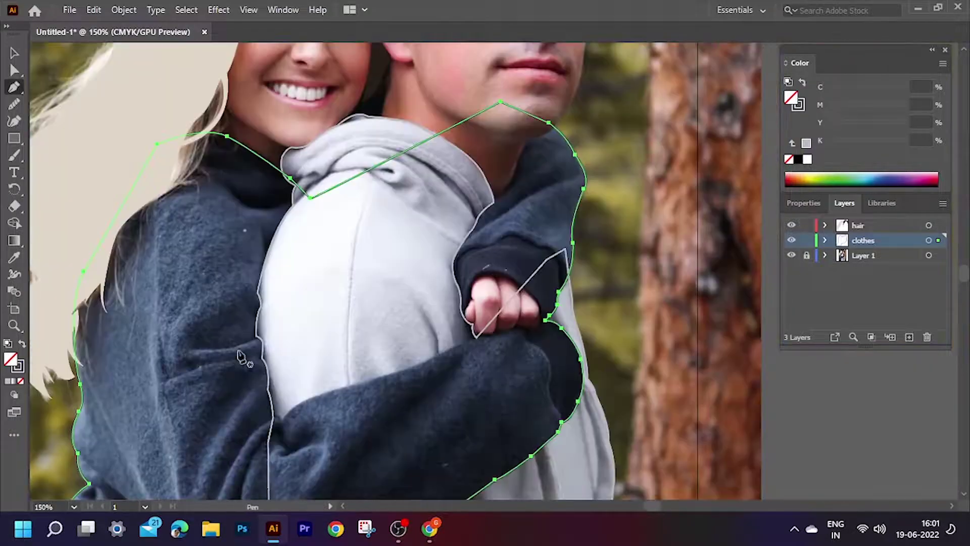
scroll(212, 320, up, 1)
scroll(212, 320, up, 3)
click(203, 228)
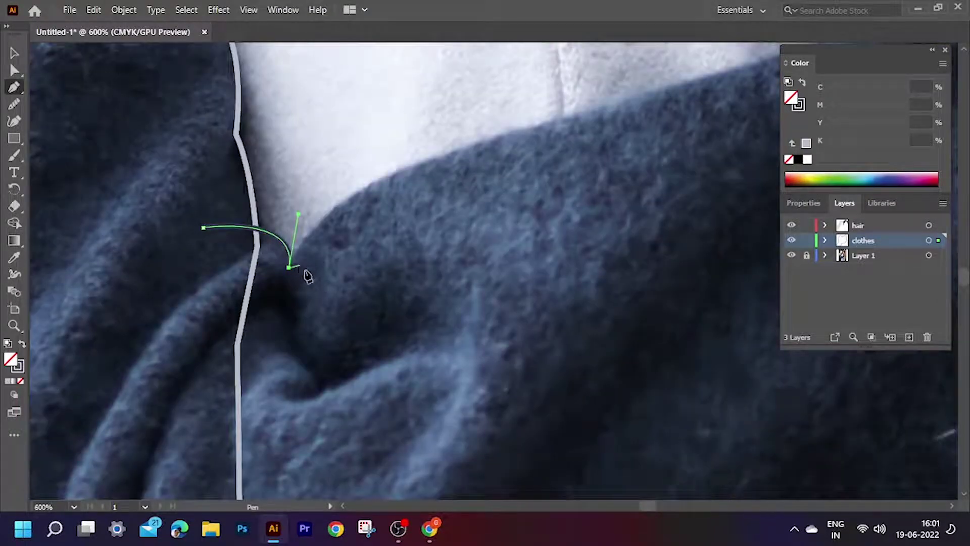
scroll(308, 276, right, 3)
scroll(283, 202, up, 2)
click(308, 231)
scroll(309, 231, up, 2)
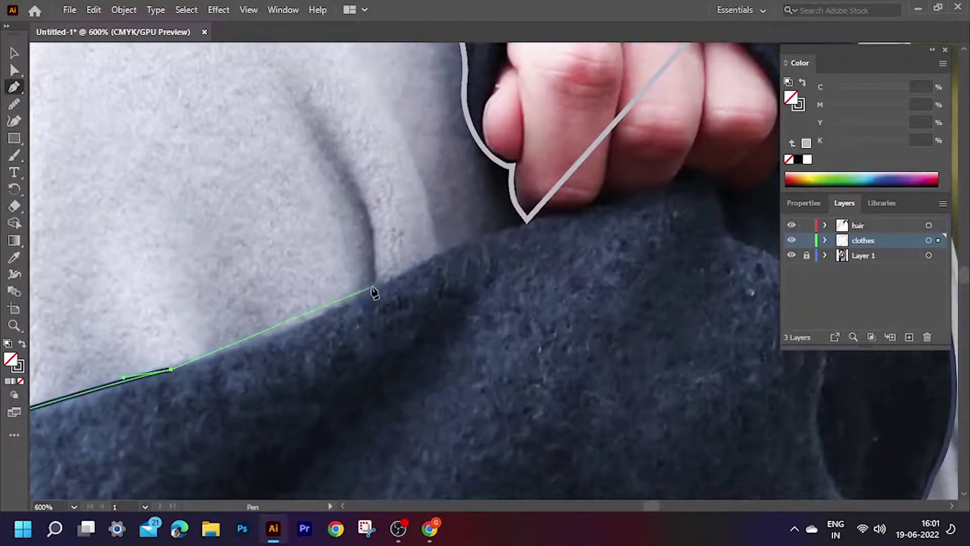
scroll(281, 310, right, 5)
scroll(358, 225, up, 2)
Curve the arm path beneath the fist along the sleeve and close it
drag(362, 219, 476, 226)
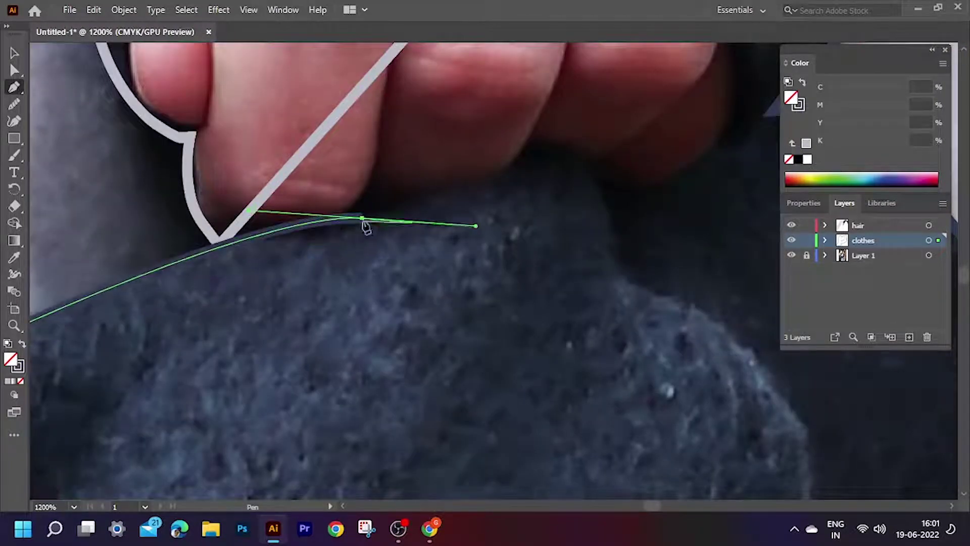
mouse_move(587, 165)
mouse_down()
mouse_move(628, 199)
mouse_move(668, 193)
mouse_up()
scroll(677, 197, down, 2)
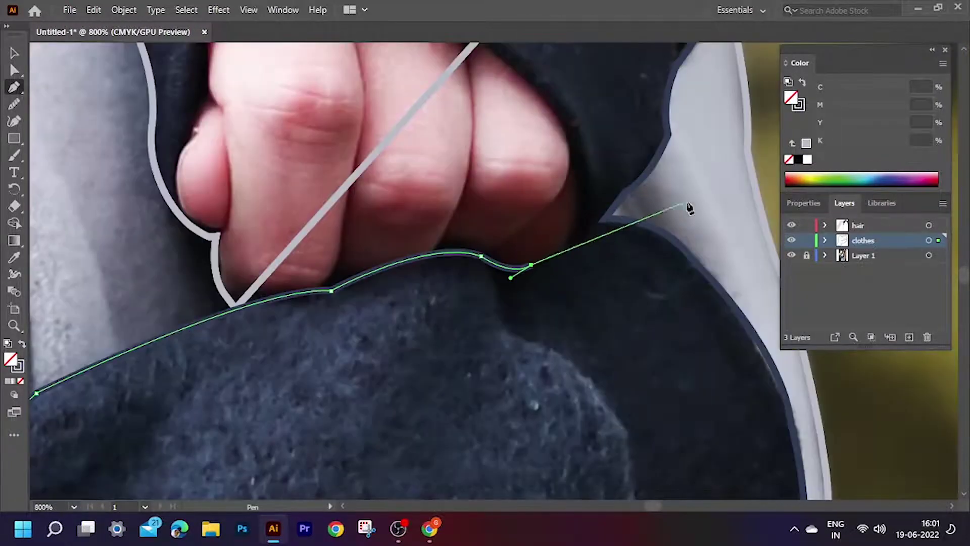
scroll(689, 208, down, 2)
scroll(718, 191, up, 3)
scroll(730, 234, down, 5)
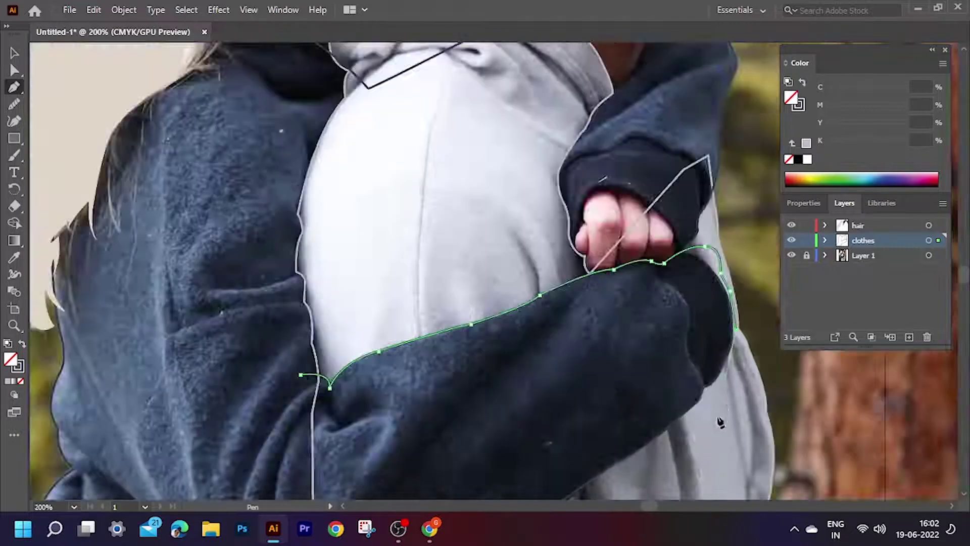
click(649, 411)
Restore the navy fill on the traced arm shape
key(v)
key(shift+x)
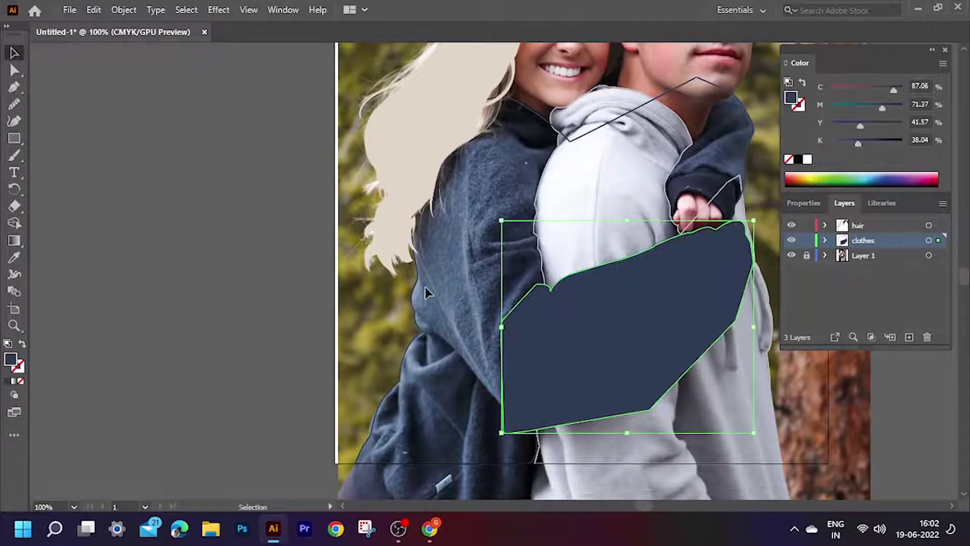
key(shift+x)
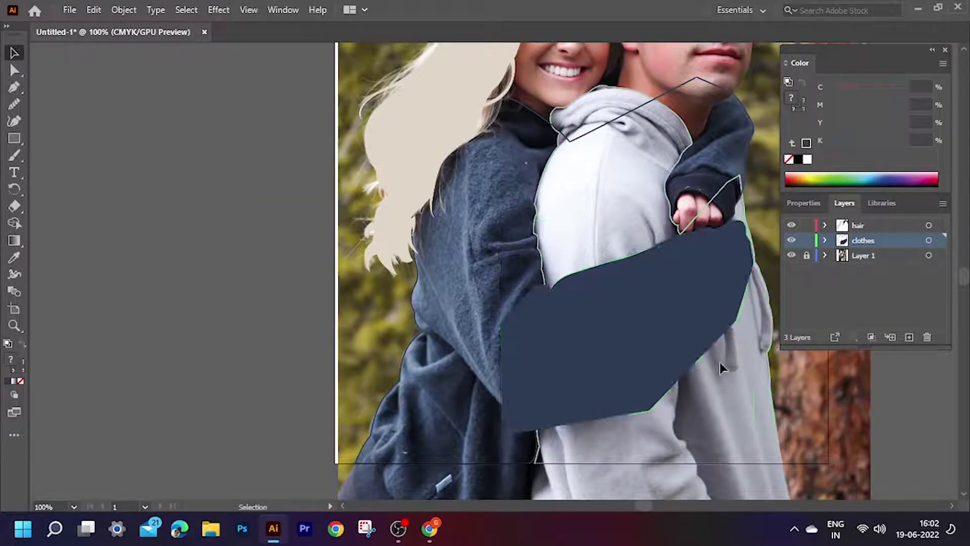
click(22, 344)
Merge the arm with the overlapping hoodie region and fill the man's hoodie light grey
key(ctrl+a)
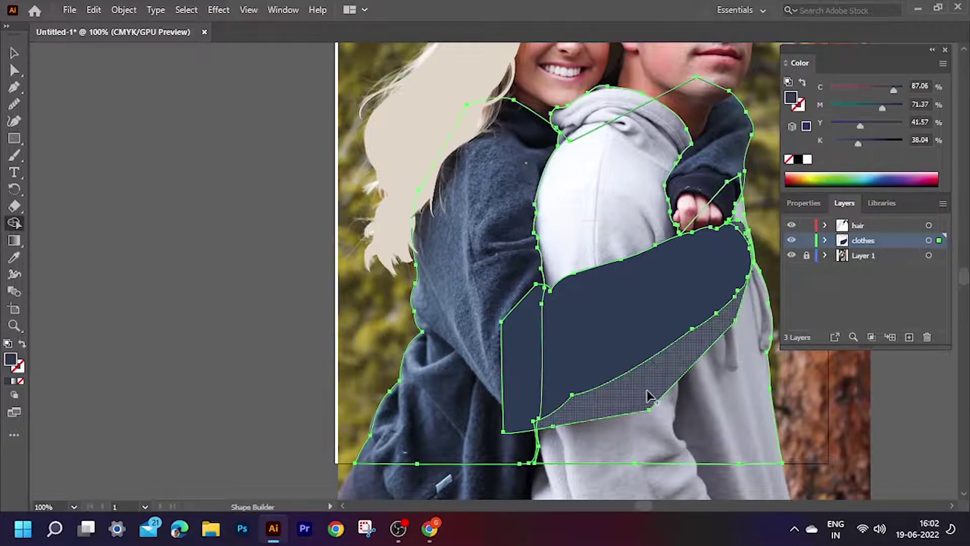
key(shift+m)
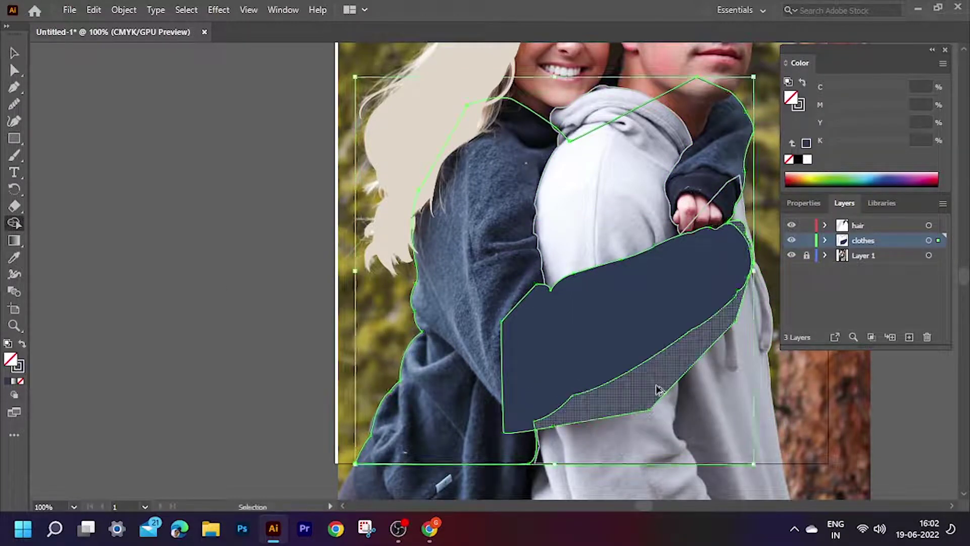
drag(654, 389, 526, 360)
key(v)
click(687, 211)
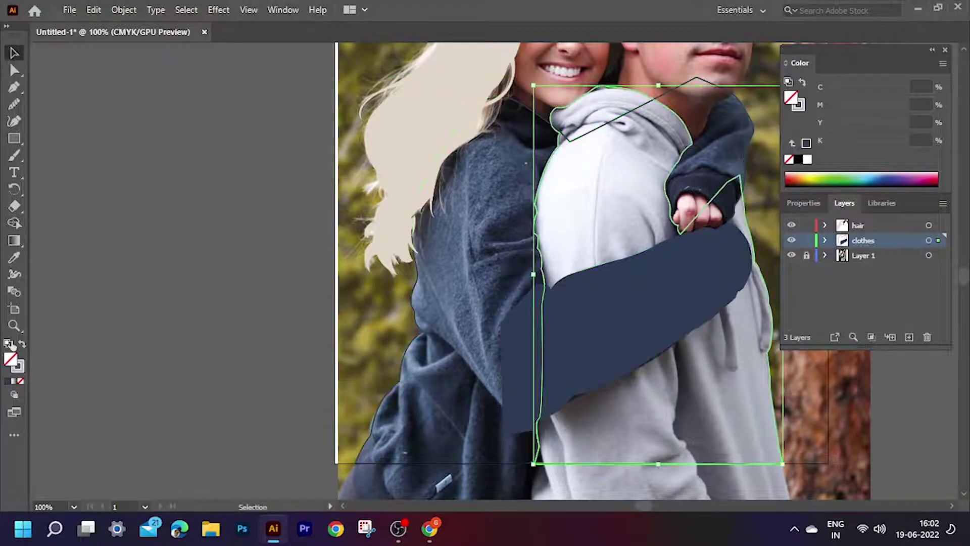
key(shift+x)
Select both hoodie shapes and merge the arm into the navy hoodie with Shape Builder
click(416, 329)
click(706, 394)
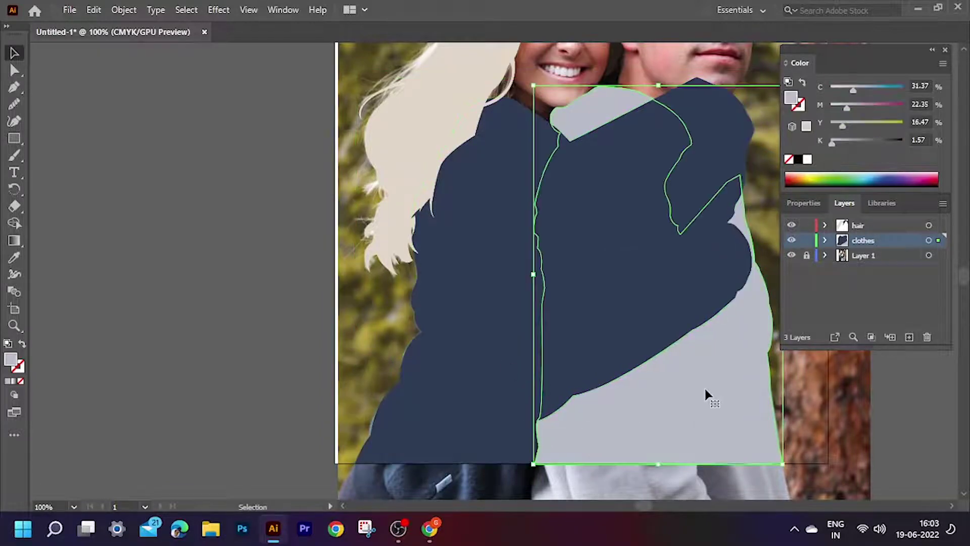
scroll(706, 394, up, 3)
shift+click(583, 312)
click(14, 273)
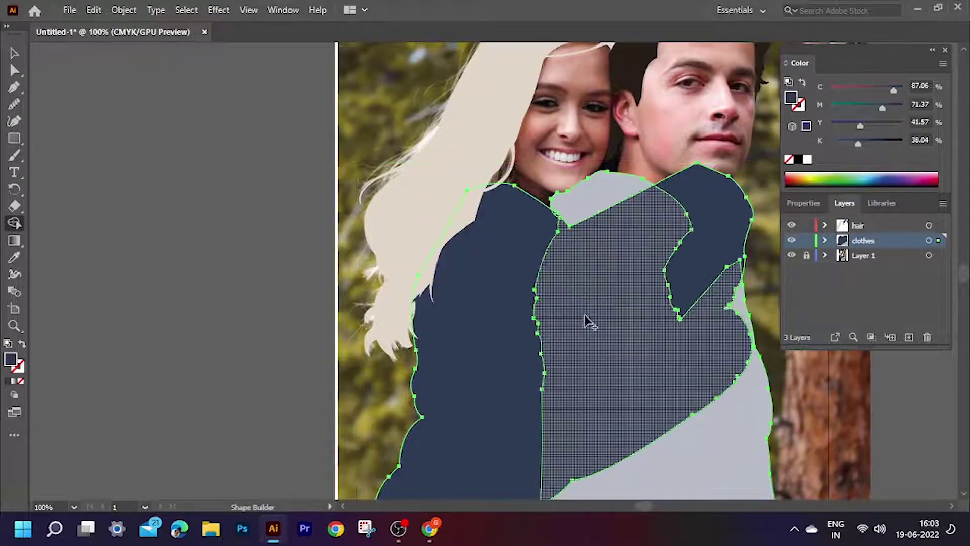
drag(584, 320, 708, 354)
key(v)
Reselect the arm and both hoodies for another merge, then turn the fills into outlines
click(657, 364)
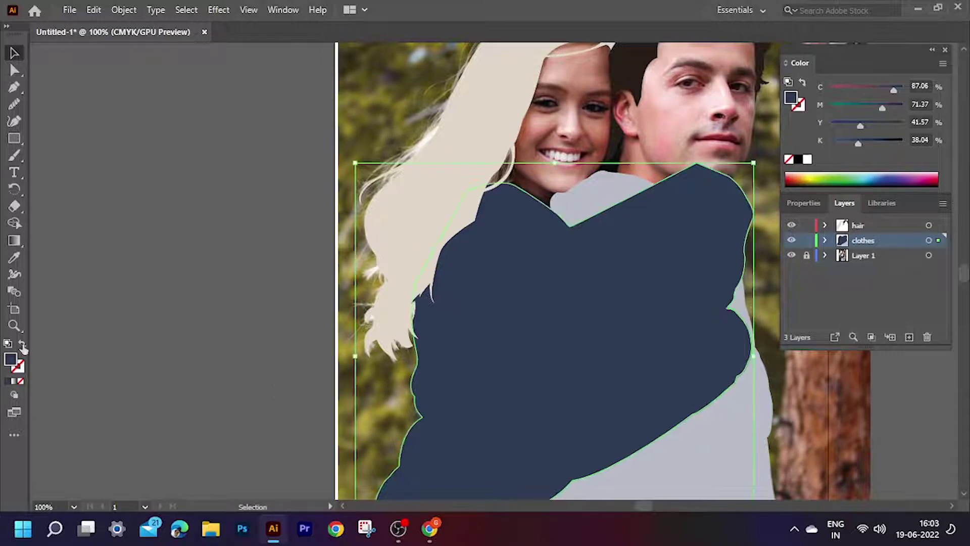
shift+click(585, 243)
scroll(629, 404, up, 5)
key(shift+m)
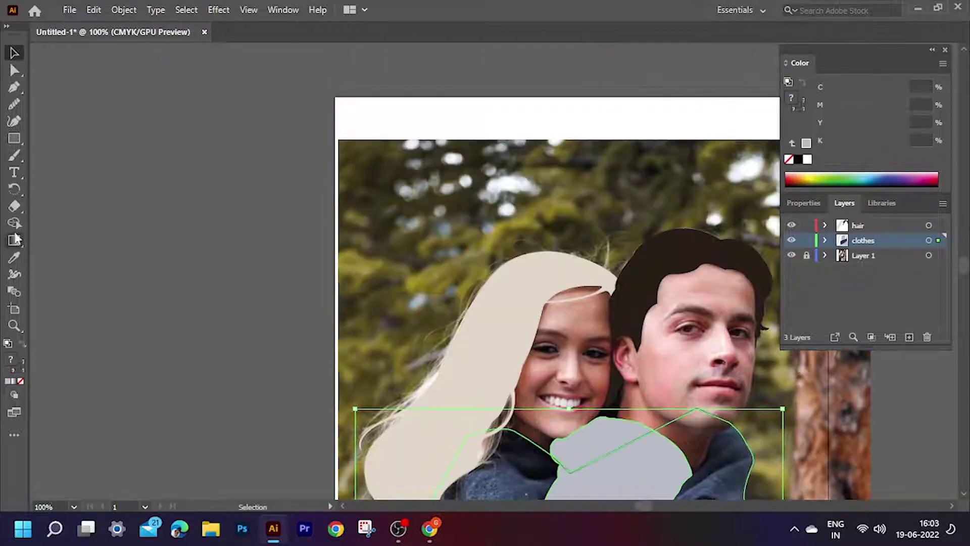
scroll(621, 448, down, 4)
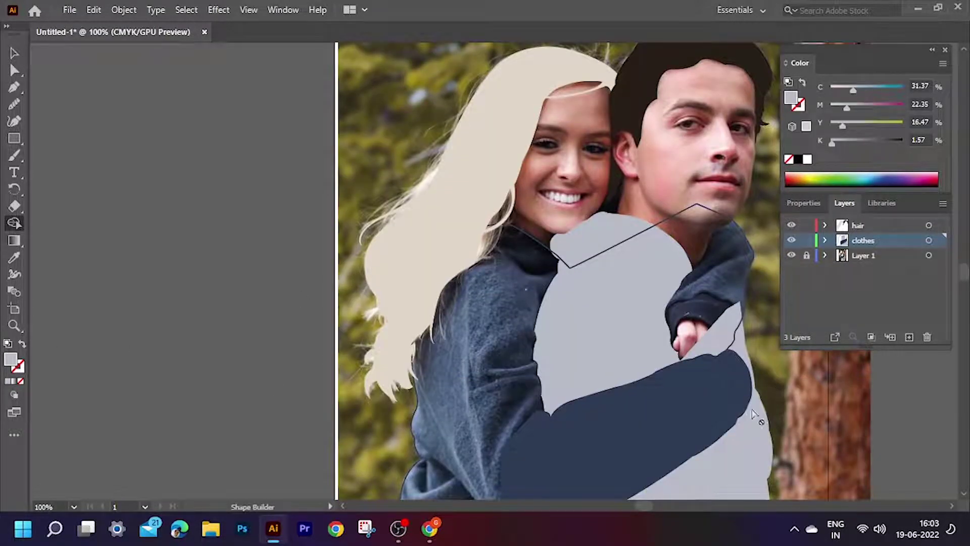
scroll(568, 261, down, 2)
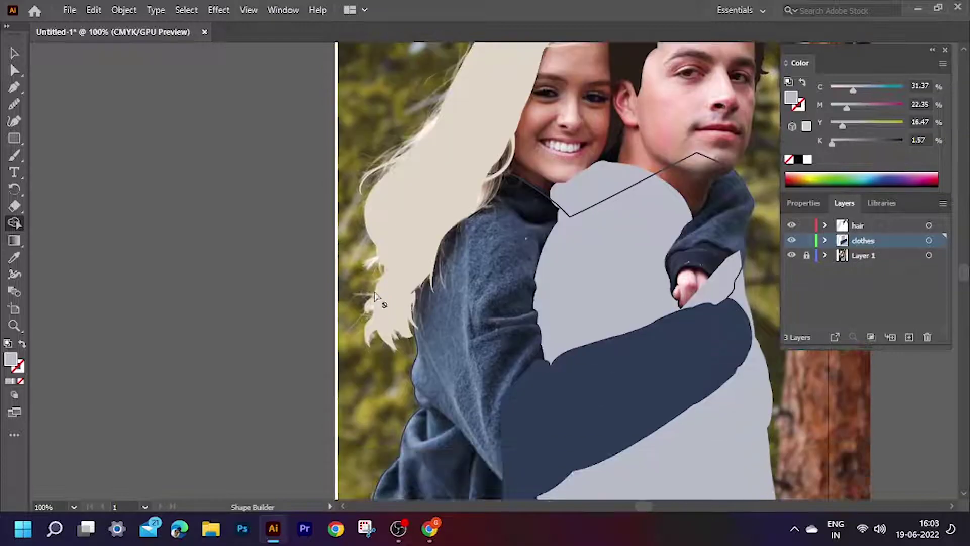
key(v)
key(shift+x)
Zoom in and trace the sleeve edge along the man's neckline with curved Pen anchors
key(ctrl+plus)
key(ctrl+plus)
key(ctrl+plus)
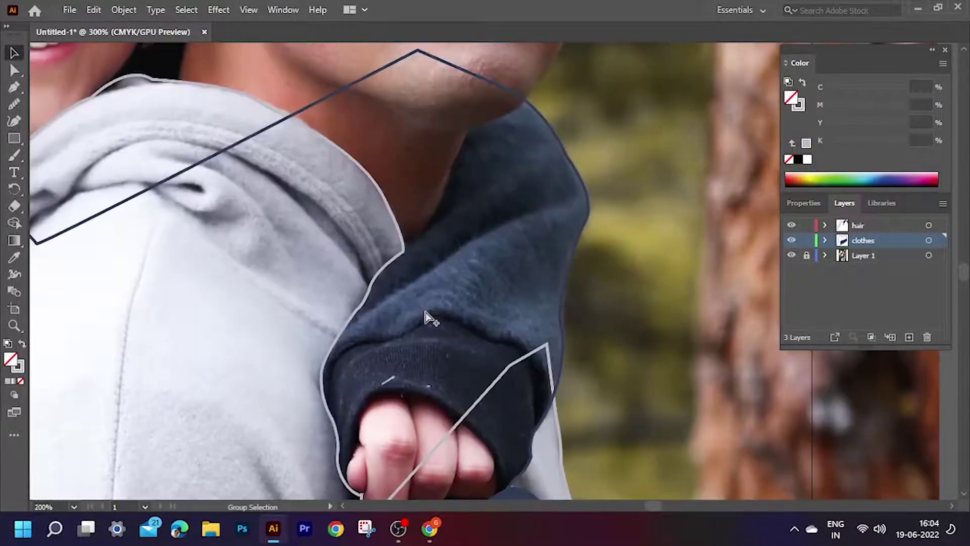
key(ctrl+plus)
key(ctrl+plus)
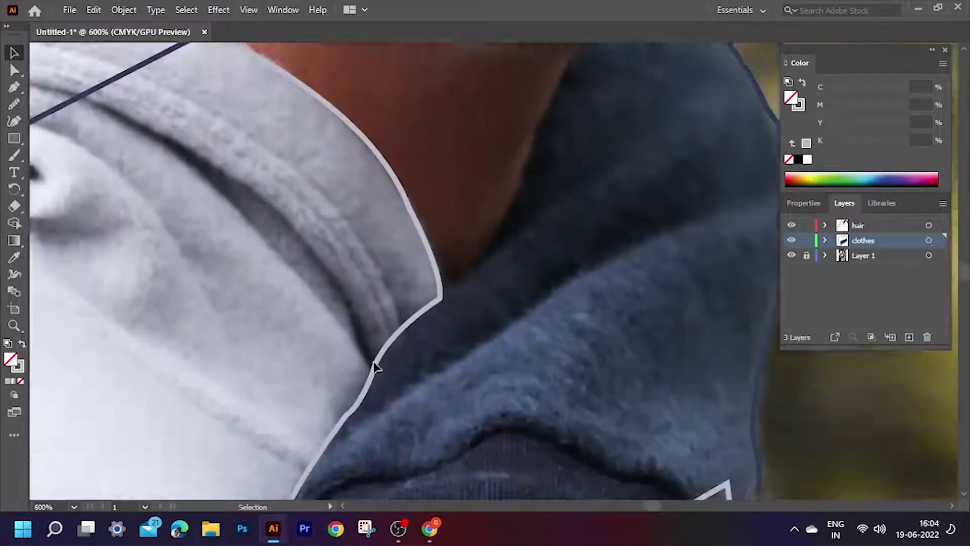
key(ctrl+plus)
key(p)
key(ctrl+plus)
click(721, 45)
drag(452, 188, 296, 197)
scroll(452, 217, down, 3)
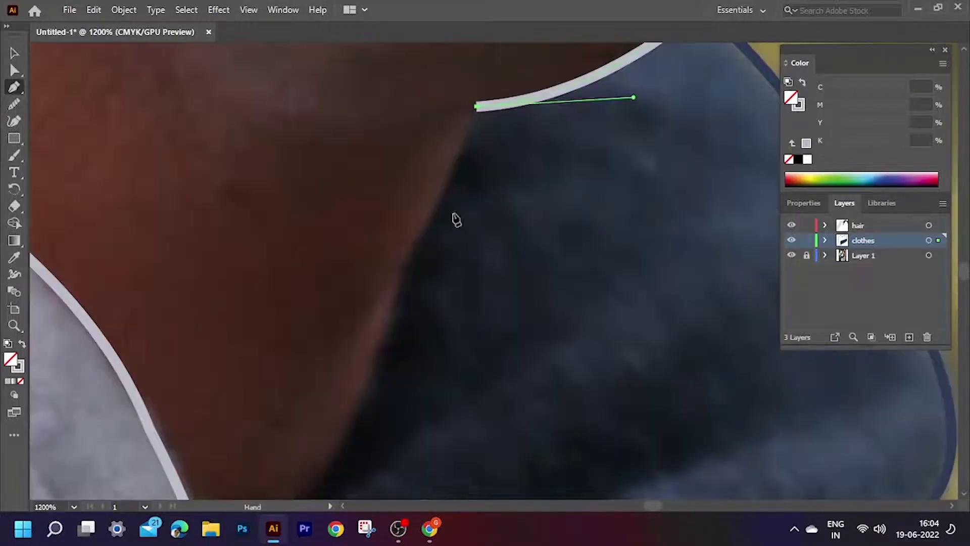
drag(402, 270, 399, 274)
scroll(364, 351, down, 8)
drag(322, 379, 160, 440)
Extend the sleeve path below the knuckles and up the arm, then close it
key(ctrl+minus)
key(ctrl+minus)
key(ctrl+minus)
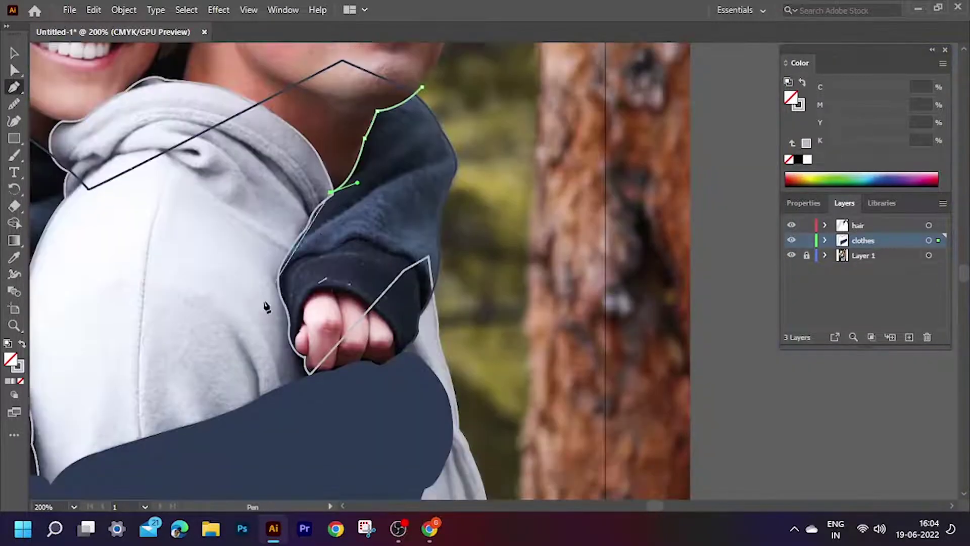
key(ctrl+plus)
key(ctrl+plus)
key(ctrl+minus)
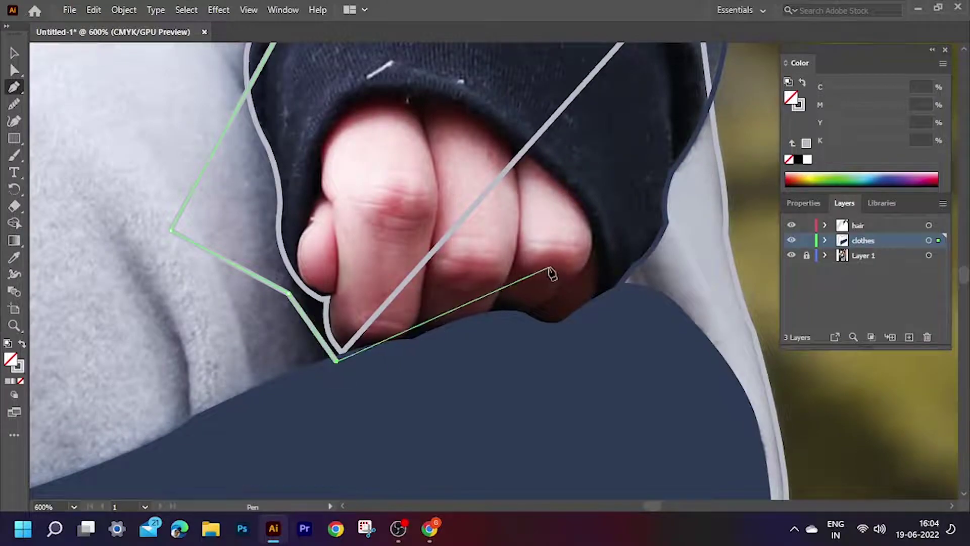
click(550, 271)
scroll(586, 298, down, 2)
click(708, 277)
scroll(708, 277, up, 3)
click(733, 135)
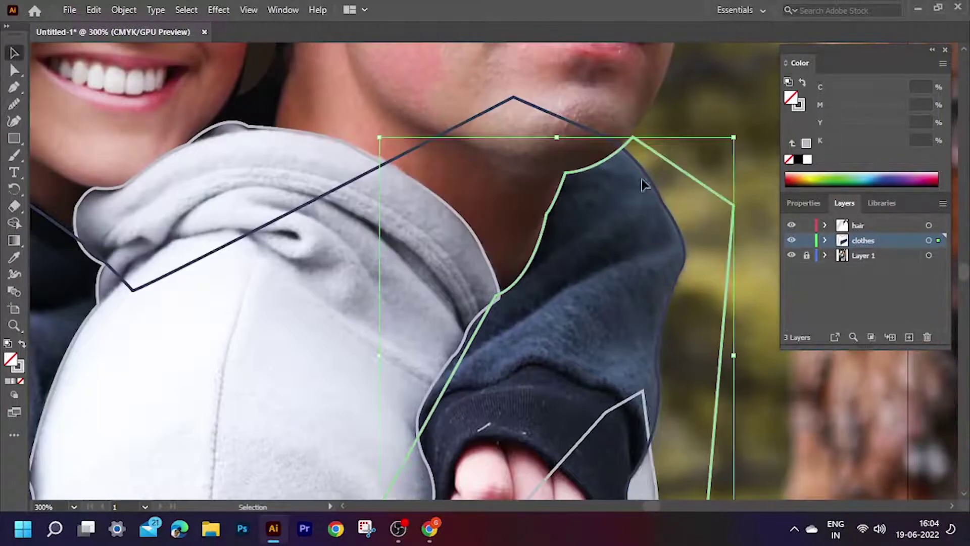
scroll(643, 184, down, 2)
Merge the sleeve regions with Shape Builder and fill the sleeve with sampled dark navy
key(shift+m)
alt+click(674, 292)
scroll(674, 292, up, 2)
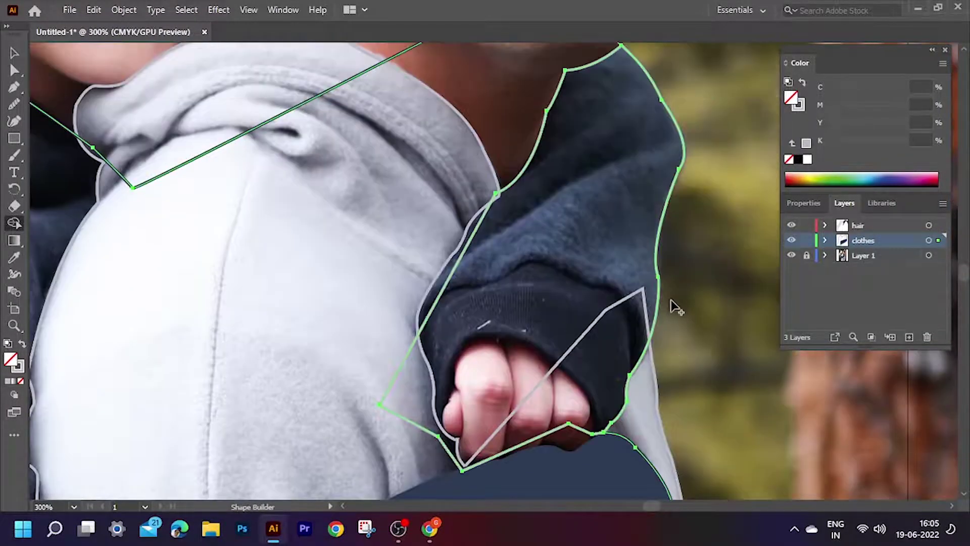
scroll(671, 300, up, 2)
scroll(671, 322, down, 3)
drag(610, 269, 625, 306)
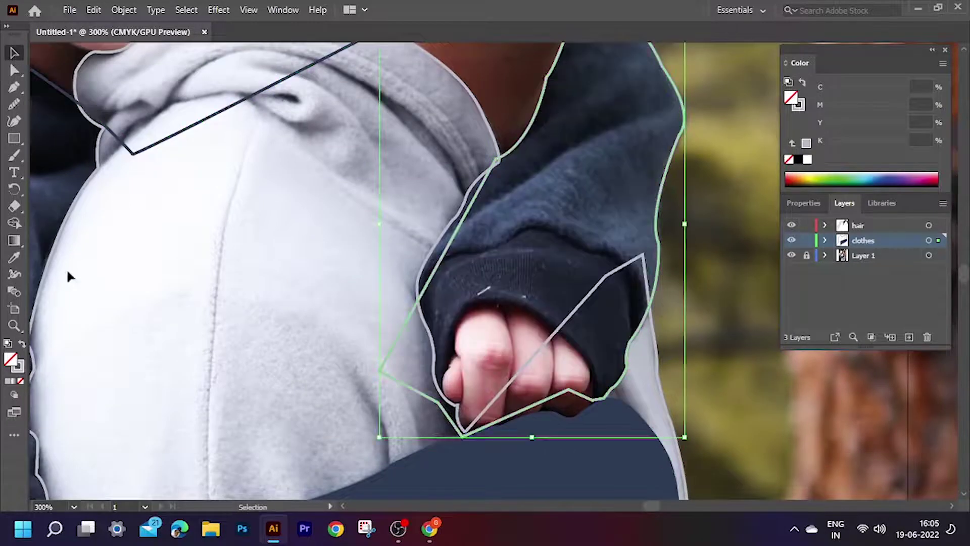
click(14, 258)
click(487, 449)
Move the sleeve's left corner anchor and merge the triangles into the sleeve region
click(12, 57)
key(a)
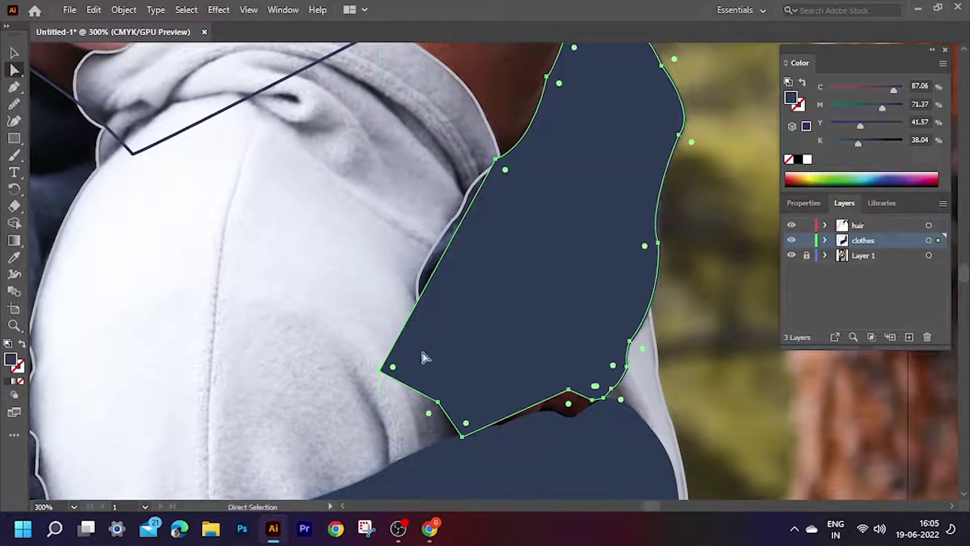
drag(380, 371, 353, 320)
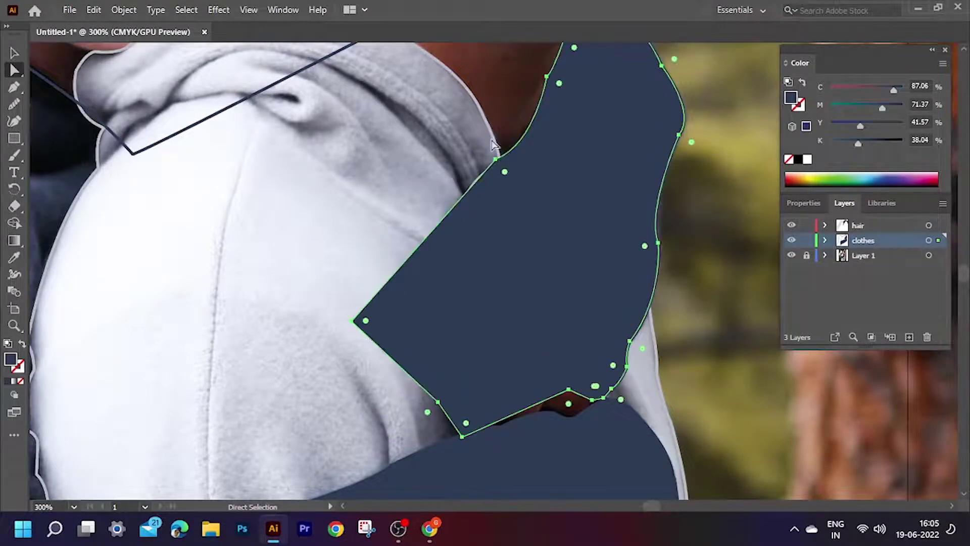
key(shift+m)
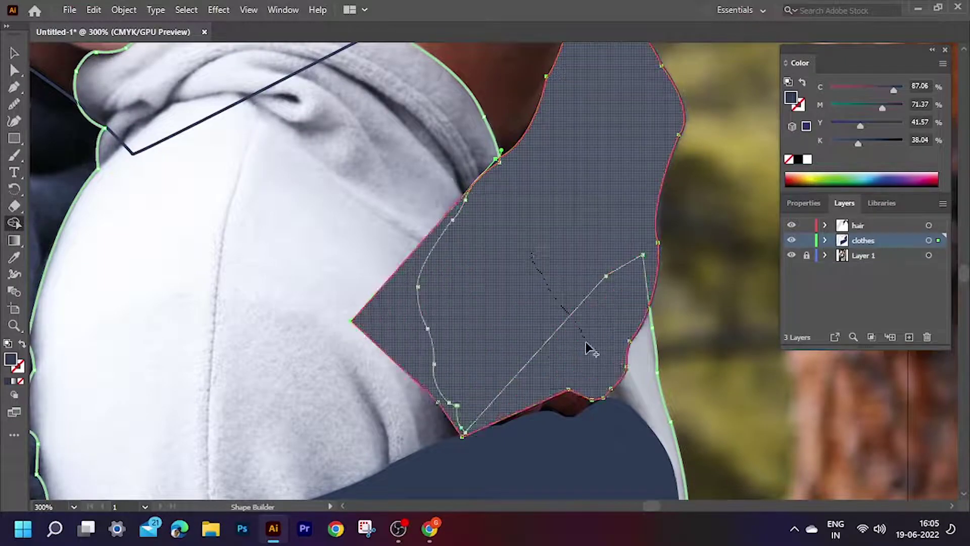
drag(532, 251, 586, 342)
Pull the lower corner up to reveal the hoodie and merge the leftover triangle into the navy shape
scroll(399, 329, up, 5)
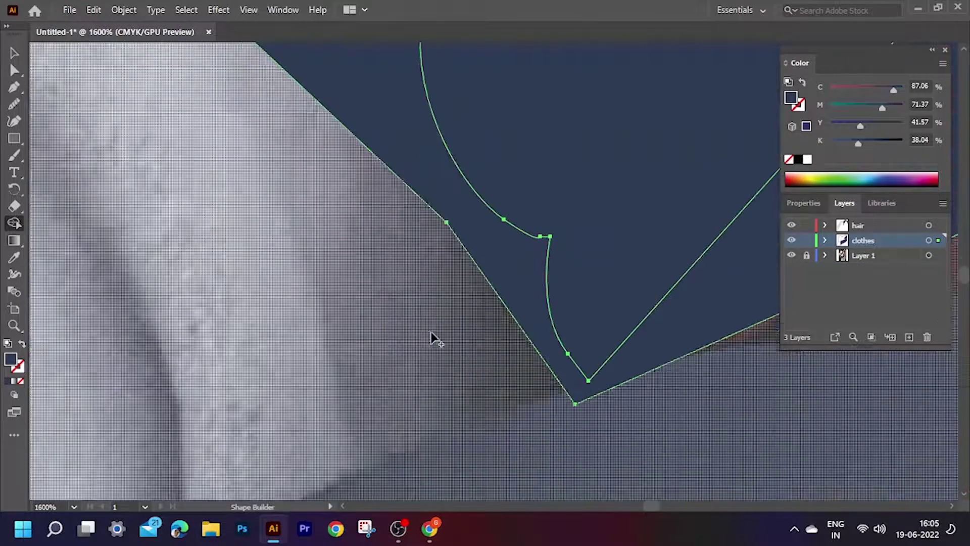
key(a)
drag(584, 388, 589, 377)
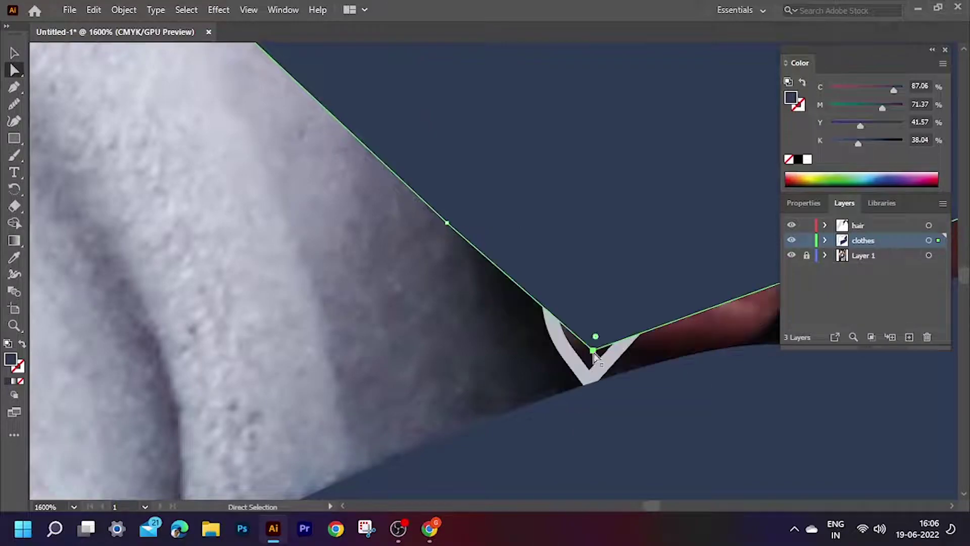
key(shift+m)
scroll(358, 115, down, 5)
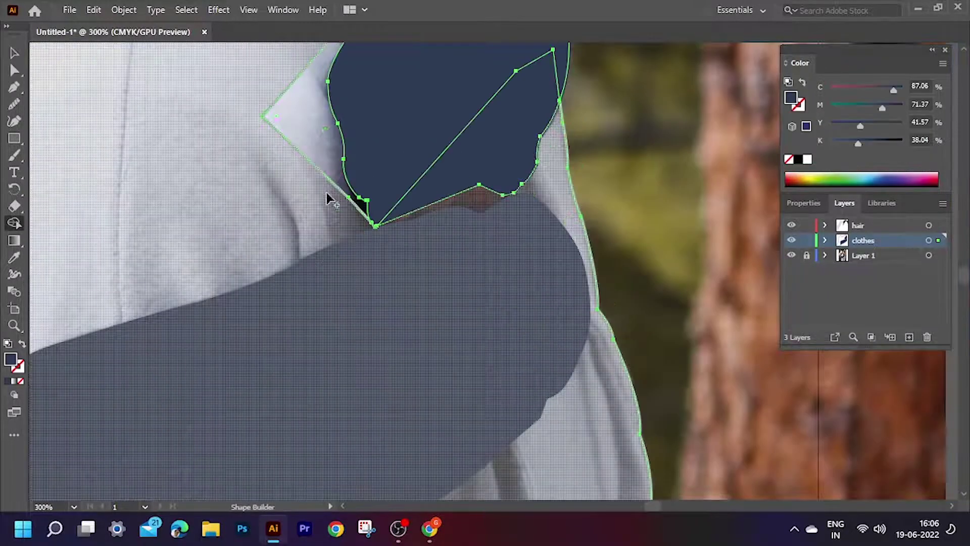
scroll(639, 169, up, 2)
scroll(321, 282, up, 3)
drag(320, 282, 316, 282)
Select both clothing shapes and clear the hoodie's fill to check it against the photo
key(v)
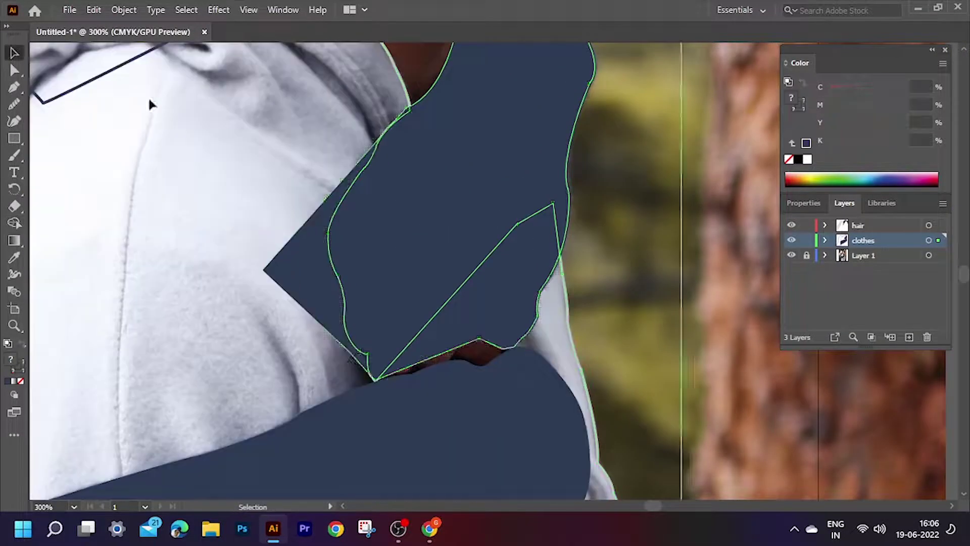
drag(422, 156, 288, 248)
key(shift+m)
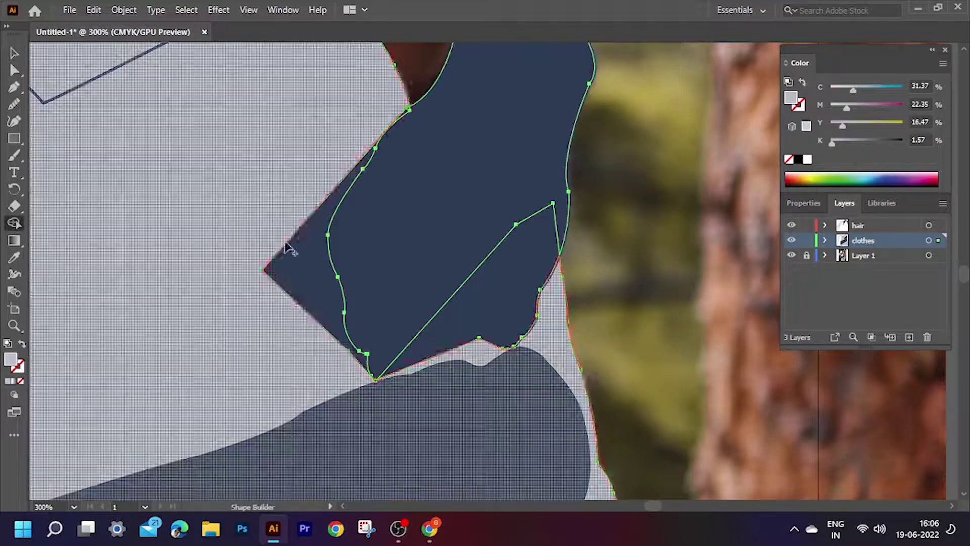
scroll(609, 299, down, 2)
scroll(609, 299, down, 2)
scroll(163, 123, up, 1)
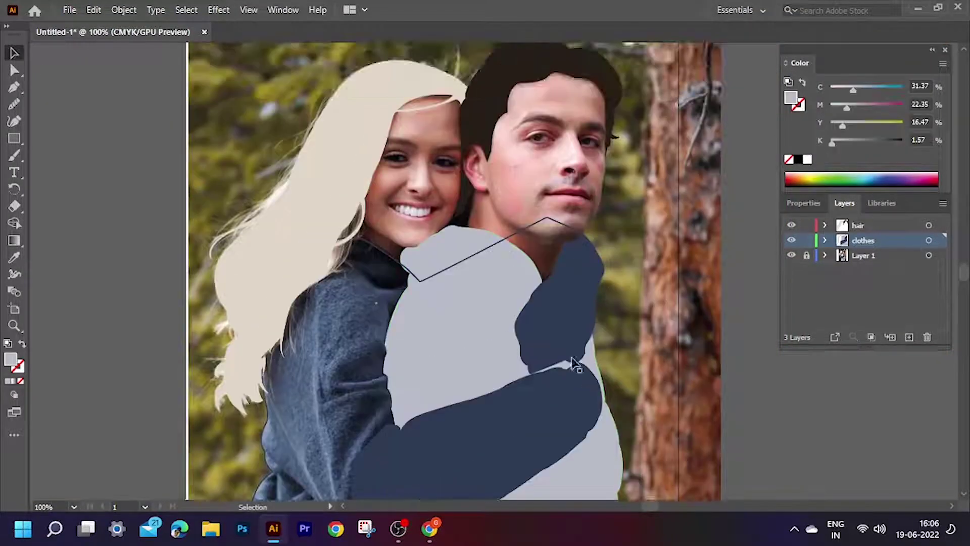
scroll(721, 278, up, 3)
key(v)
click(650, 292)
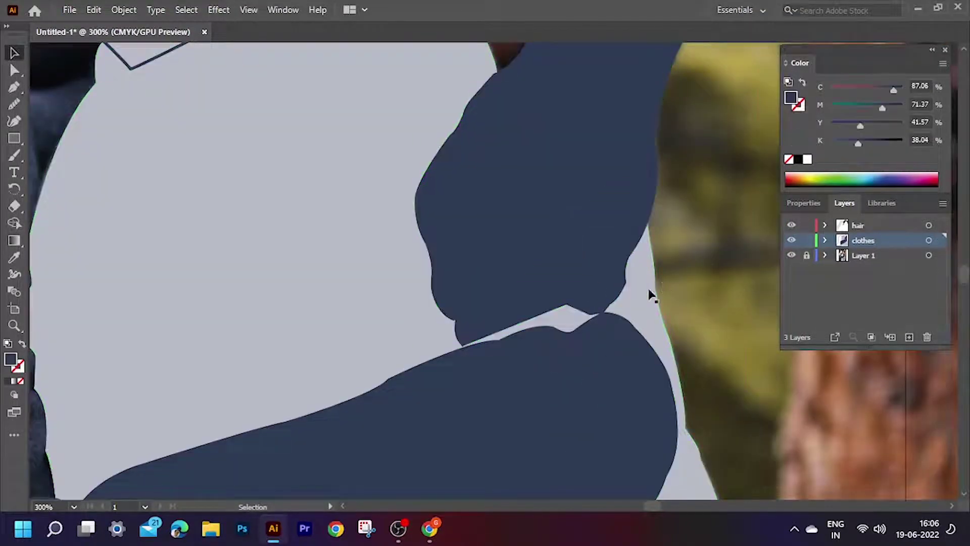
key(shift+x)
click(513, 277)
Give the sleeve path its navy fill and select the whole navy clothes shape
click(22, 343)
scroll(569, 298, up, 2)
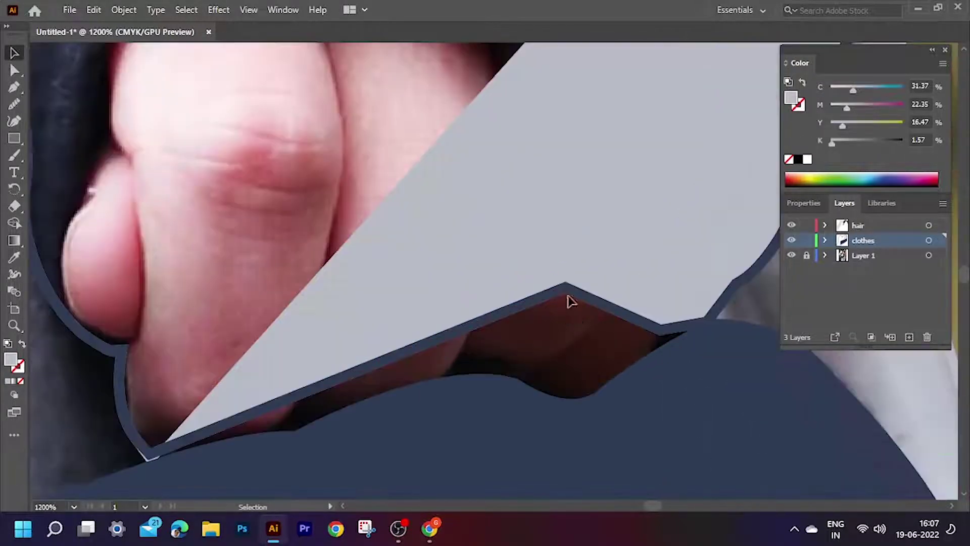
scroll(569, 298, down, 3)
click(568, 297)
scroll(568, 298, up, 3)
key(a)
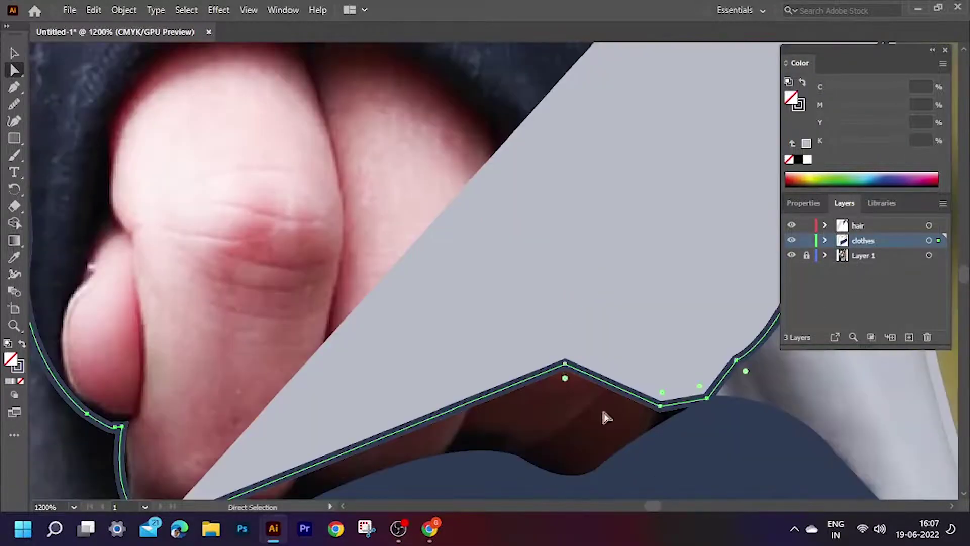
scroll(601, 405, down, 2)
click(685, 333)
click(478, 389)
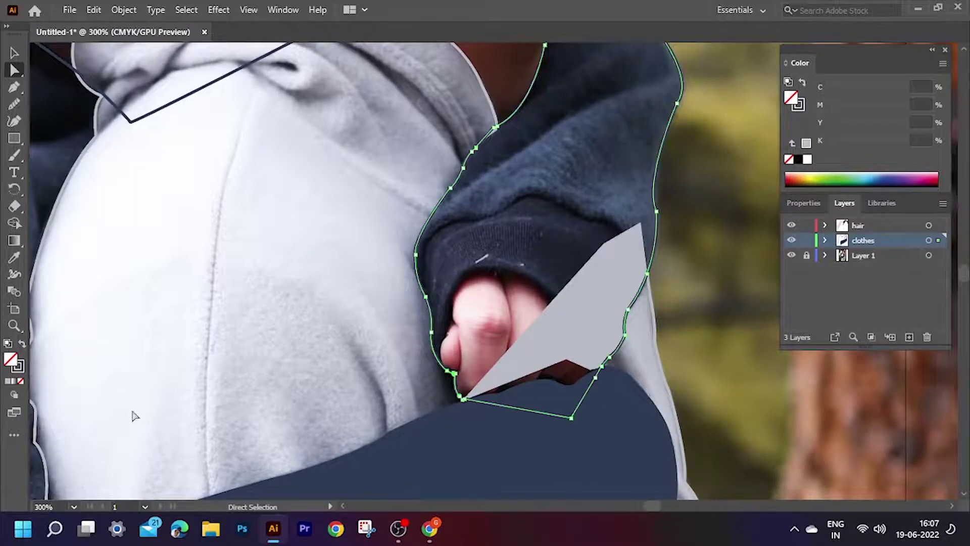
key(shift+x)
scroll(686, 329, up, 1)
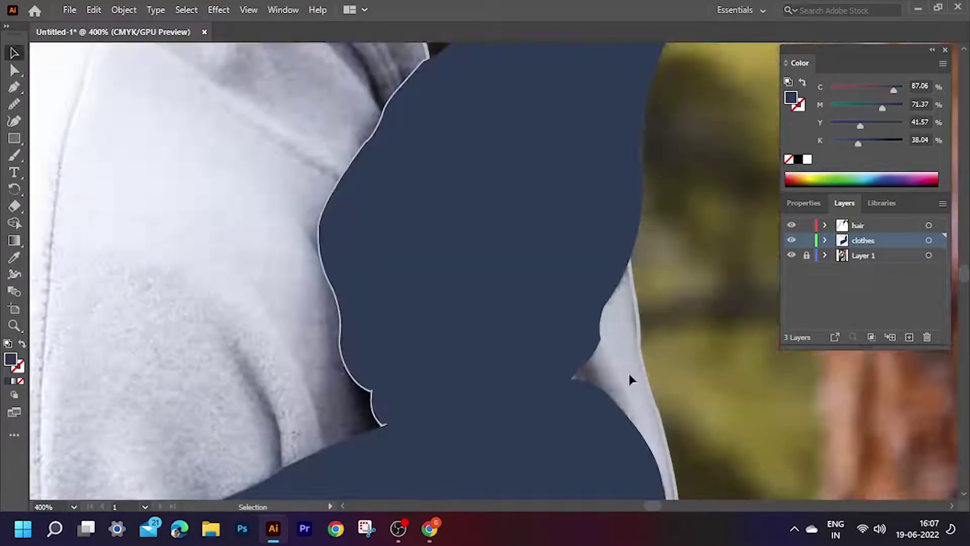
scroll(629, 379, down, 5)
click(93, 411)
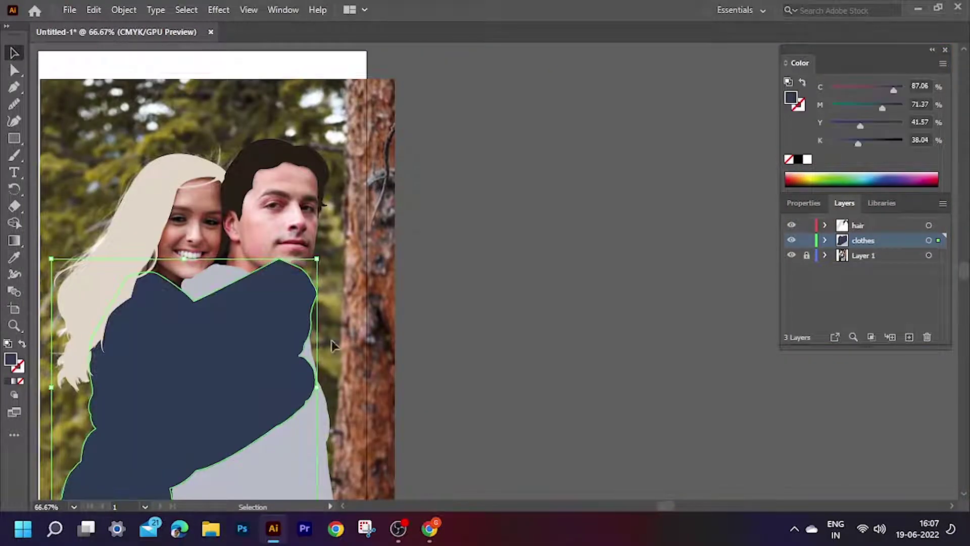
Undo the stray edit to restore the navy clothes shape
scroll(320, 325, up, 2)
scroll(341, 331, down, 2)
click(234, 278)
scroll(234, 281, up, 3)
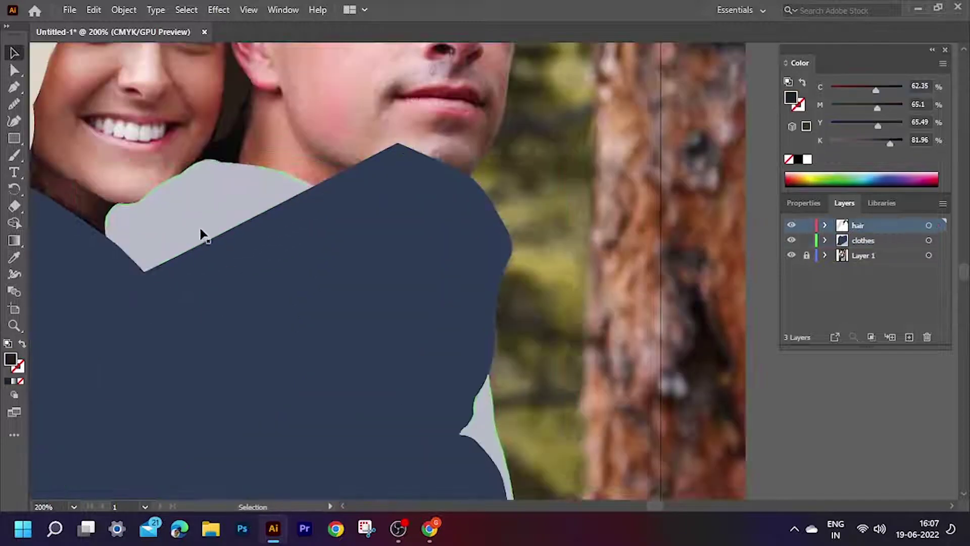
click(256, 340)
scroll(255, 340, down, 2)
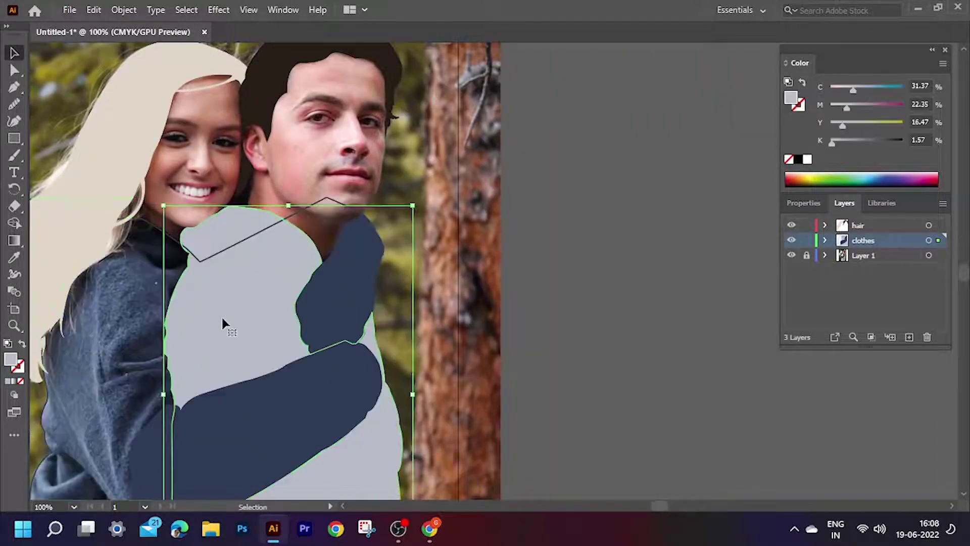
key(ctrl+z)
key(ctrl+z)
Merge the meshed region into the clothes shape with Shape Builder
scroll(225, 228, up, 2)
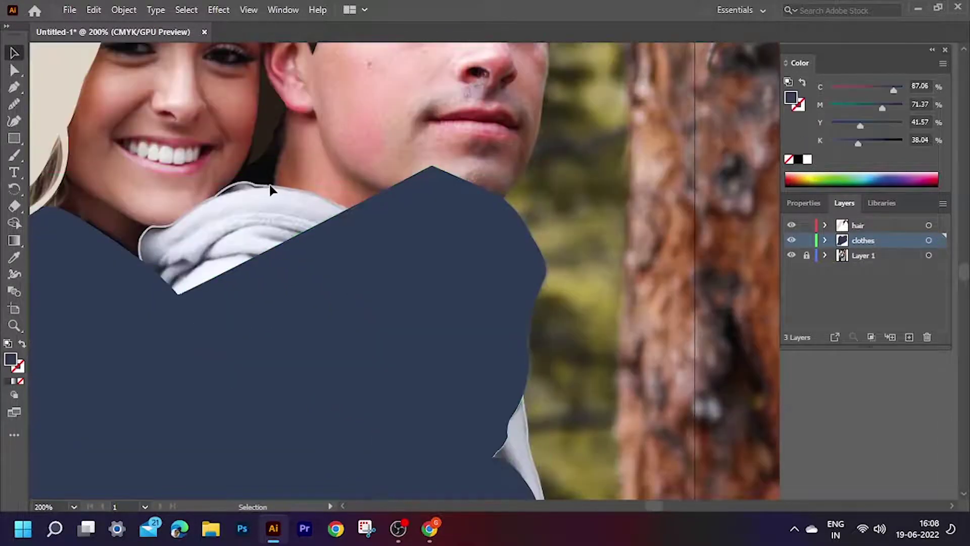
click(282, 333)
scroll(288, 273, down, 4)
click(14, 223)
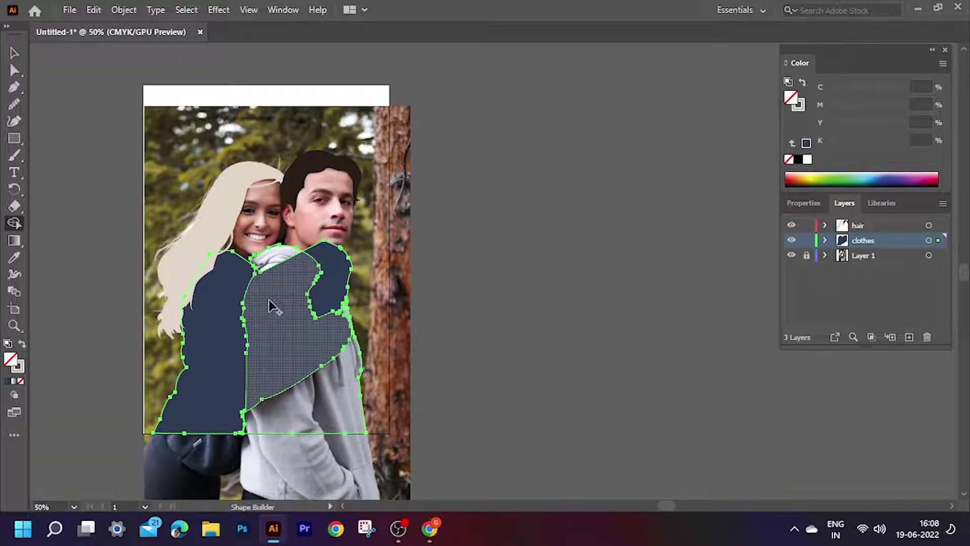
click(269, 306)
scroll(387, 312, up, 6)
Select the navy clothes shape and bring the shoulder area into view
key(v)
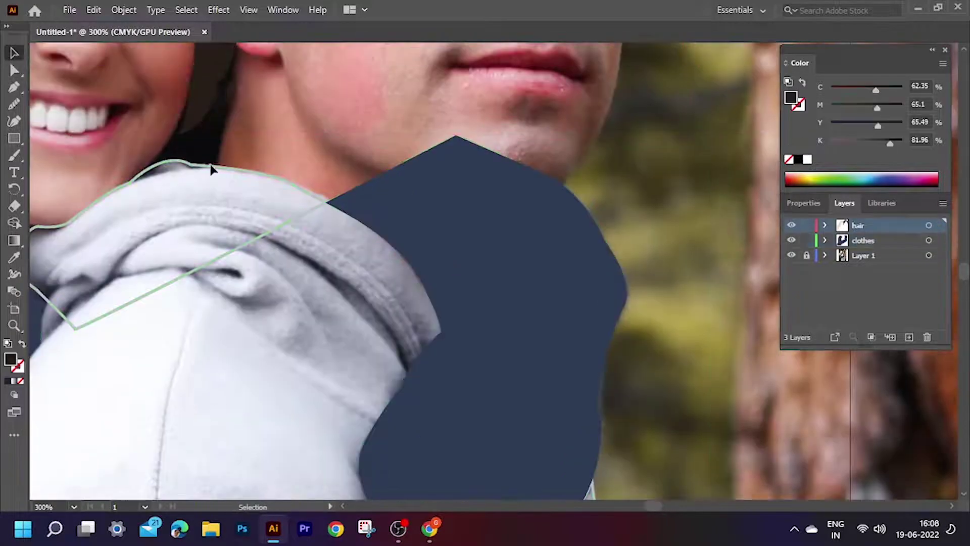
scroll(212, 169, down, 3)
click(156, 348)
scroll(157, 347, up, 2)
scroll(66, 405, down, 2)
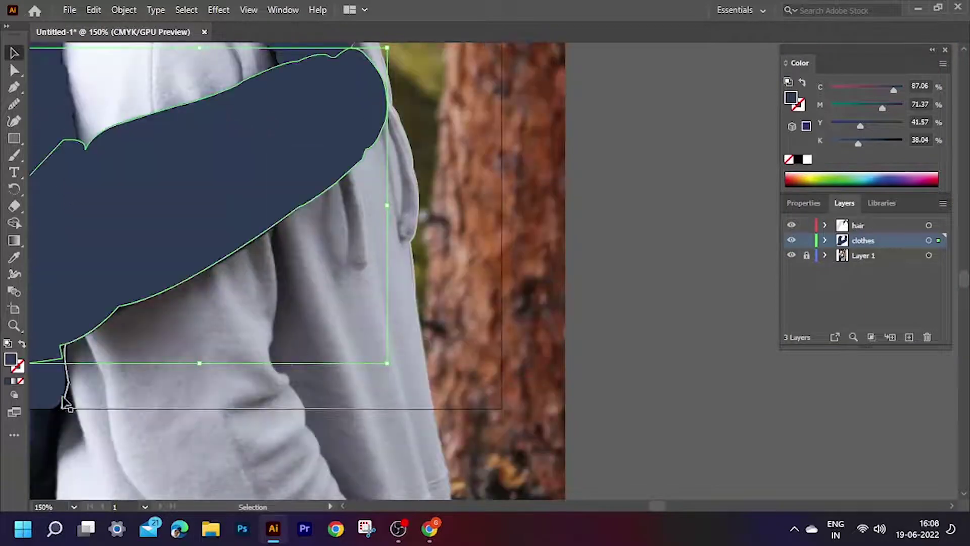
scroll(66, 401, down, 3)
scroll(167, 268, up, 4)
drag(169, 273, 368, 241)
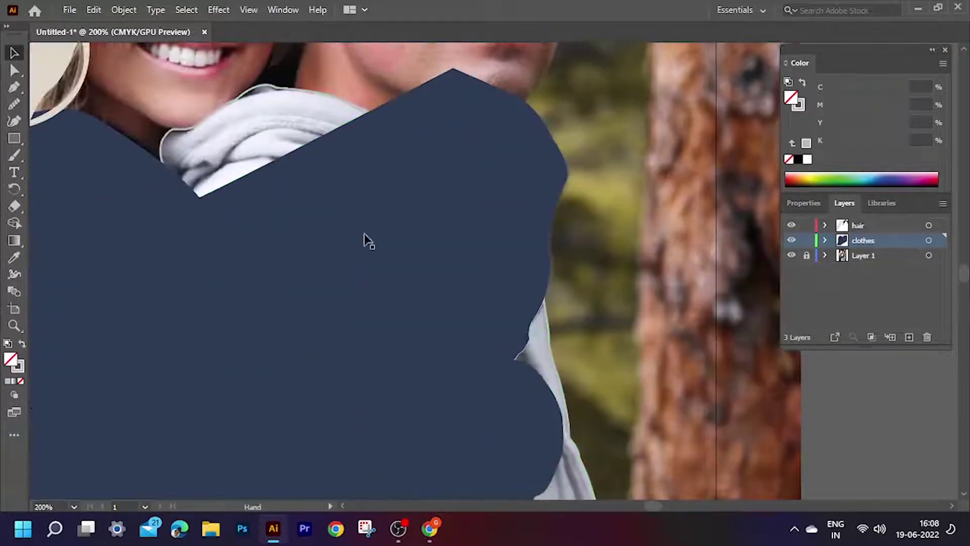
scroll(368, 241, down, 3)
Deselect the finished navy and grey clothing shapes
key(shift+m)
scroll(48, 269, down, 2)
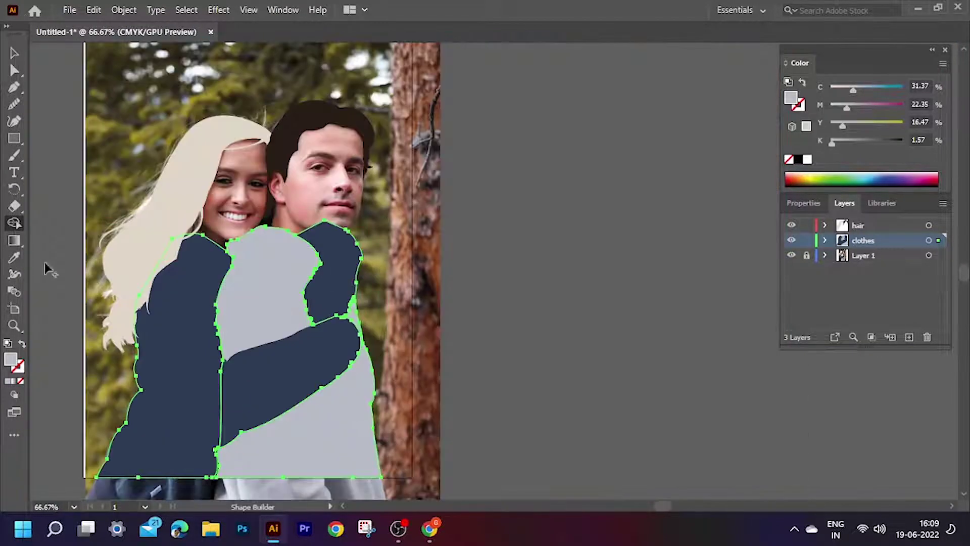
key(v)
scroll(277, 210, down, 3)
scroll(283, 268, up, 2)
click(392, 274)
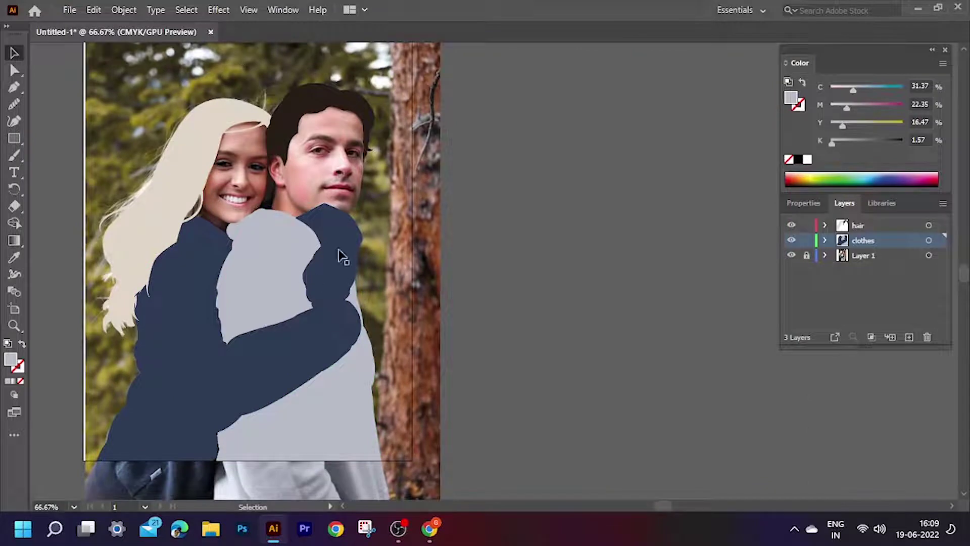
scroll(354, 242, down, 1)
scroll(324, 230, up, 2)
scroll(283, 217, up, 3)
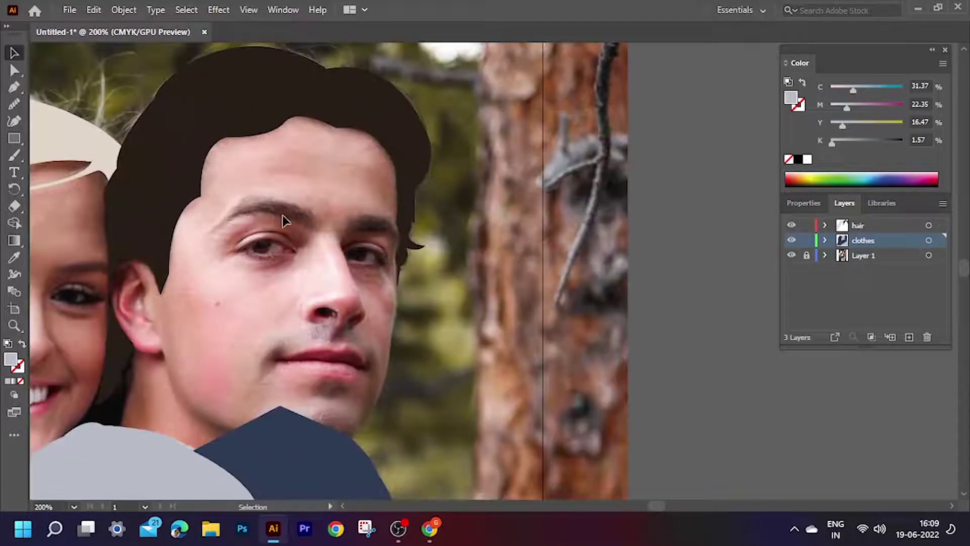
On the hair layer, outline the man's first eyebrow as a closed no-fill path
click(835, 226)
scroll(308, 235, up, 3)
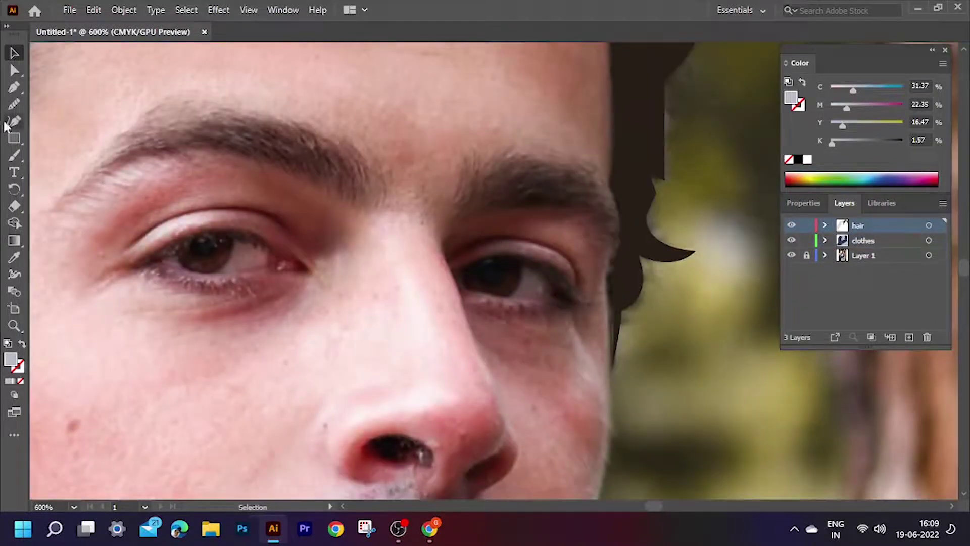
click(349, 135)
click(373, 211)
key(slash)
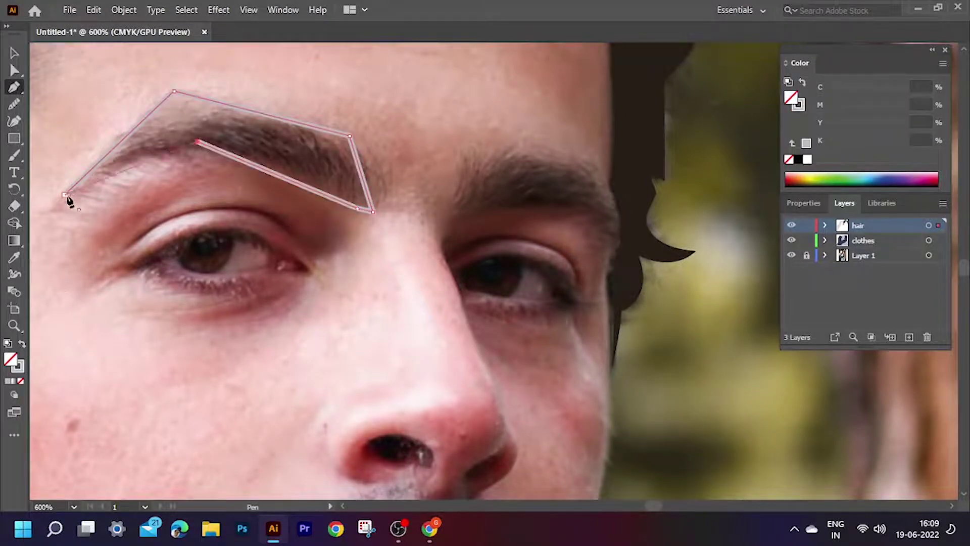
click(65, 194)
scroll(202, 167, down, 2)
scroll(392, 151, up, 3)
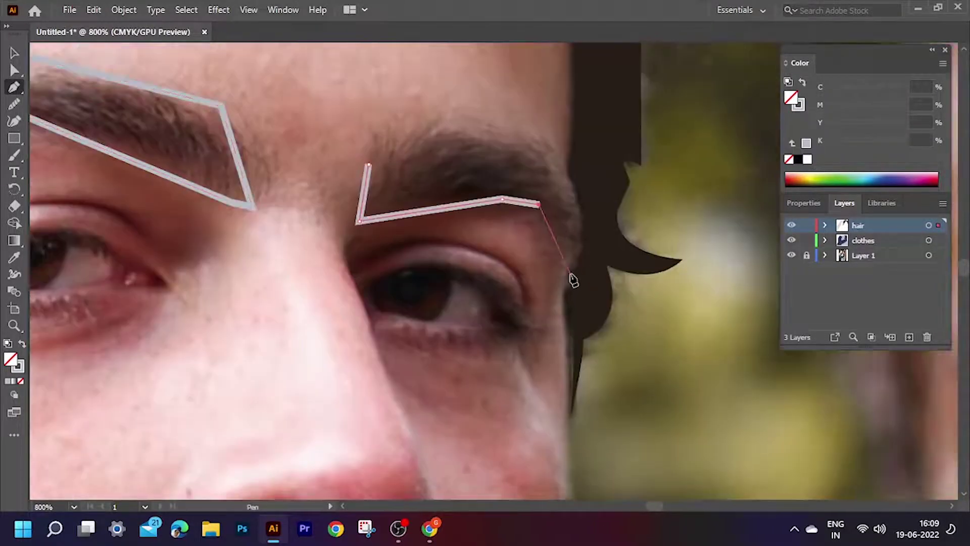
Outline the man's other eyebrow as a closed three-anchor path
click(555, 154)
click(442, 122)
click(369, 166)
scroll(384, 169, down, 3)
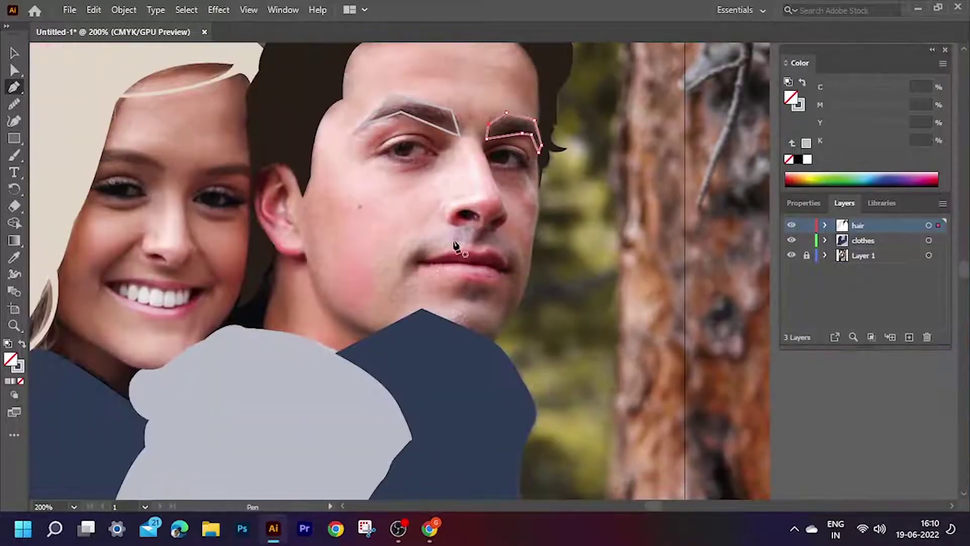
scroll(455, 250, up, 3)
Trace the woman's eyebrow along its top and lower edges as a closed outline
click(318, 148)
click(406, 130)
click(524, 146)
click(607, 205)
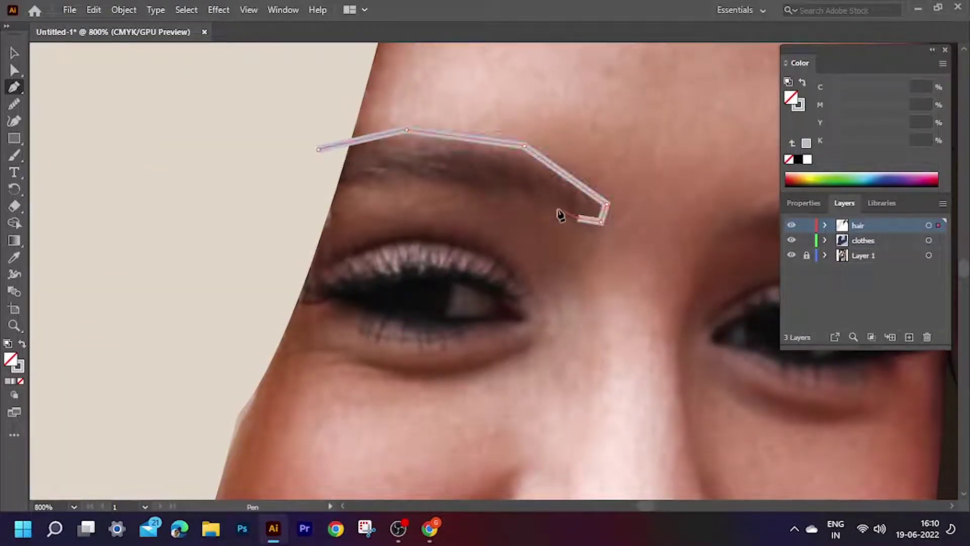
click(521, 195)
click(405, 175)
click(317, 149)
scroll(321, 165, right, 5)
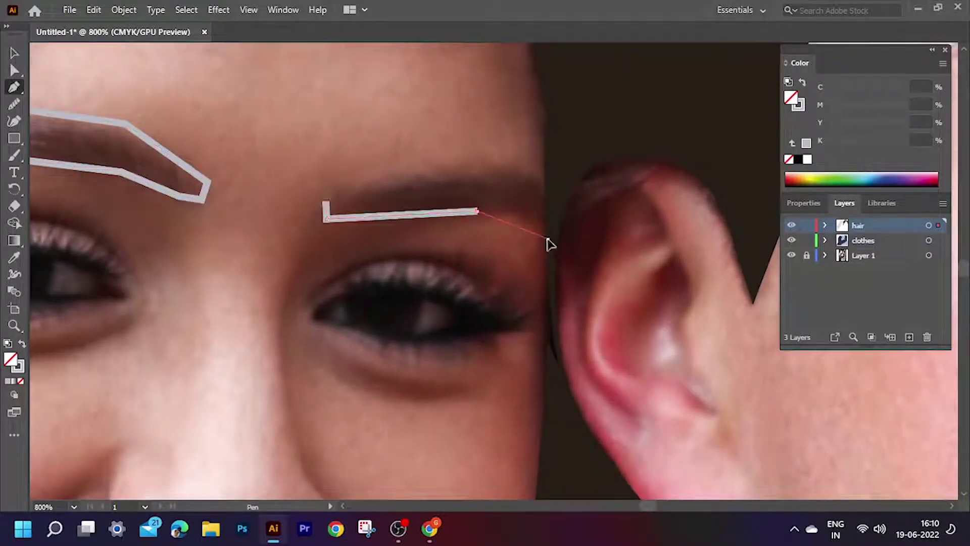
Fill both of the woman's eyebrows with sampled dark brown and fit the artboard in view
key(ctrl+minus)
key(i)
click(184, 162)
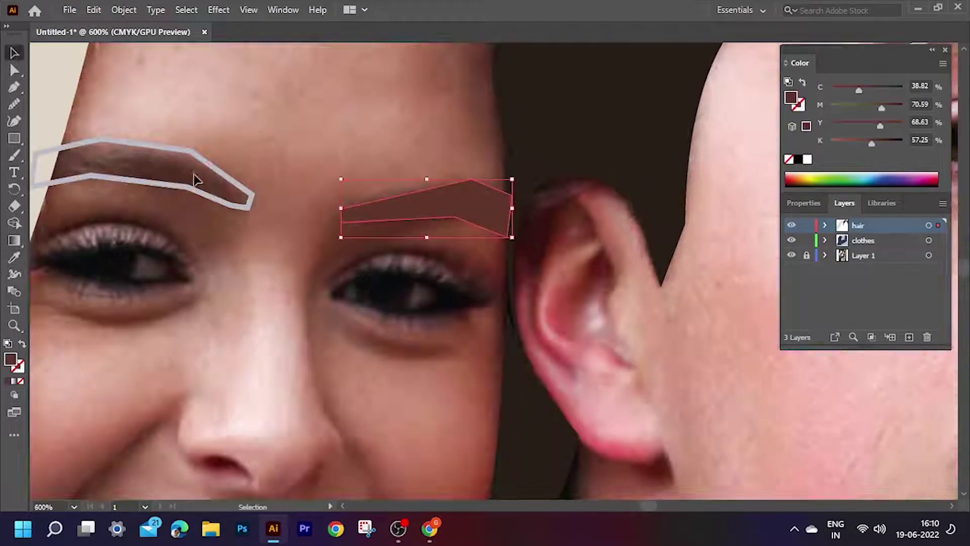
ctrl+click(195, 173)
click(474, 225)
key(ctrl+0)
key(v)
right_click(336, 134)
With the photo layer hidden, fill both of the man's eyebrows with the dark hair colour
click(535, 403)
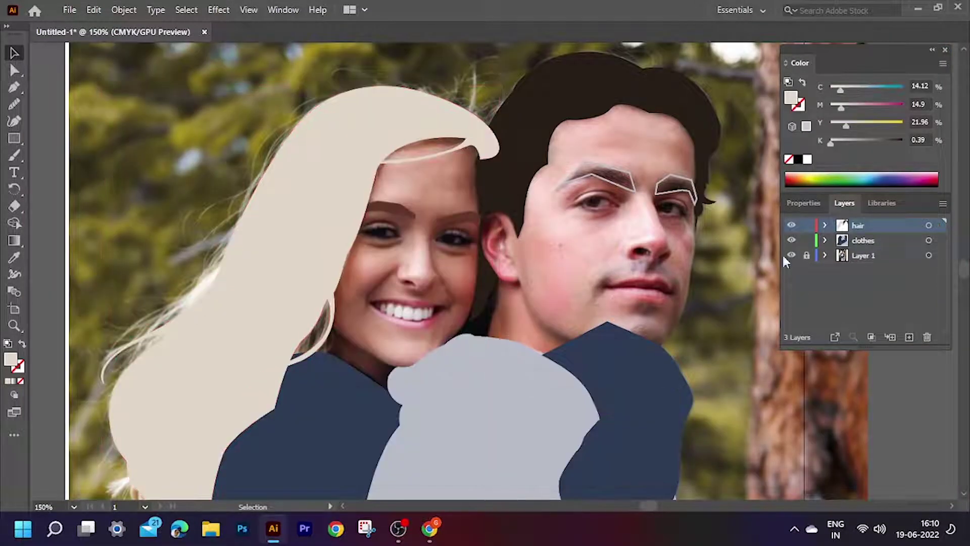
click(791, 255)
key(ctrl+plus)
key(ctrl+plus)
key(ctrl+plus)
click(571, 147)
key(i)
click(532, 91)
ctrl+click(678, 185)
click(491, 82)
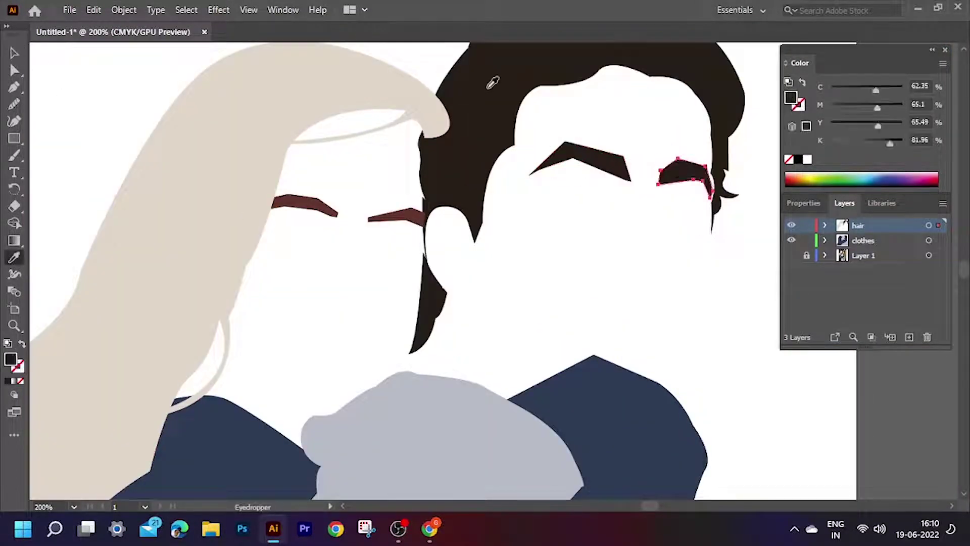
Zoom in and enter isolation mode on the eyebrow path to edit its anchor points
key(ctrl+plus)
key(ctrl+plus)
key(ctrl+plus)
key(v)
double_click(182, 167)
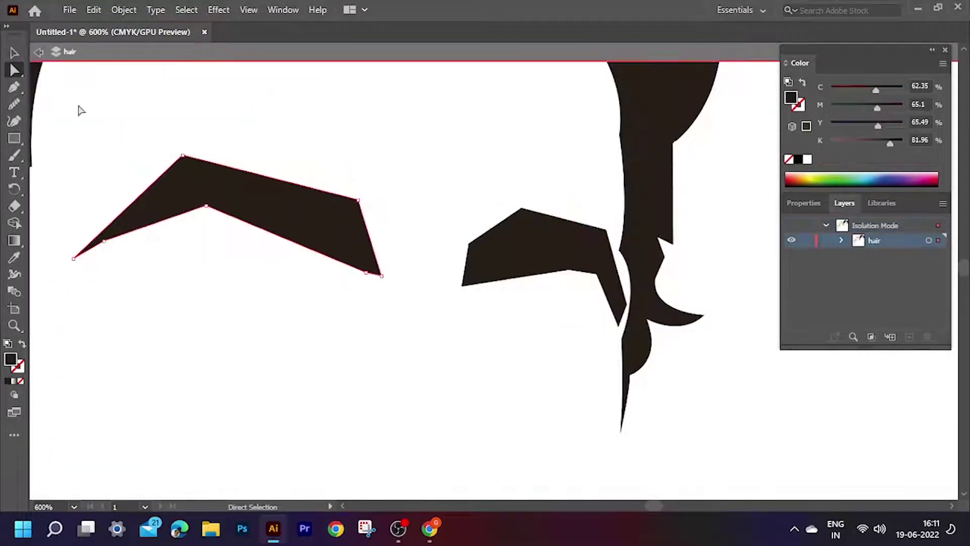
key(ctrl+plus)
key(ctrl+plus)
key(ctrl+plus)
key(ctrl+minus)
key(ctrl+minus)
key(ctrl+minus)
double_click(224, 261)
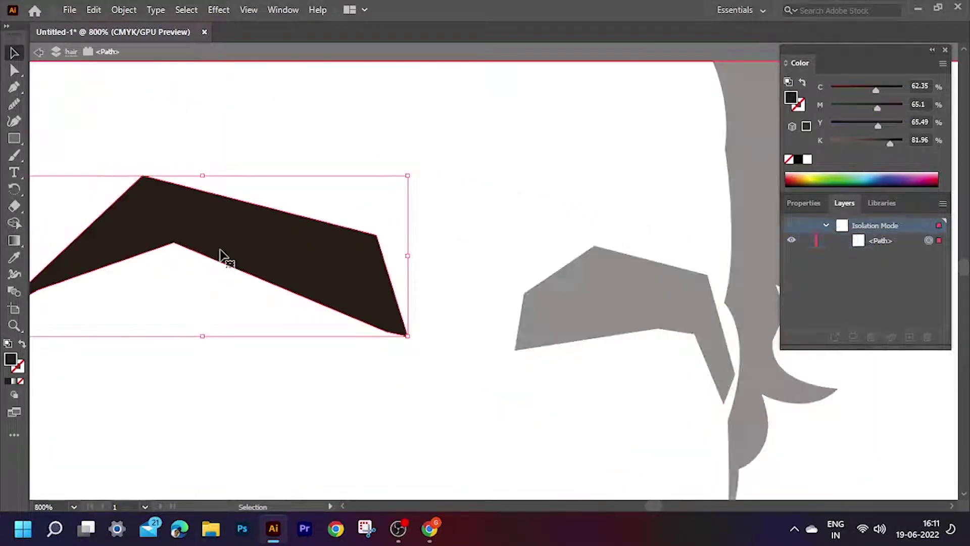
double_click(589, 303)
scroll(526, 301, up, 4)
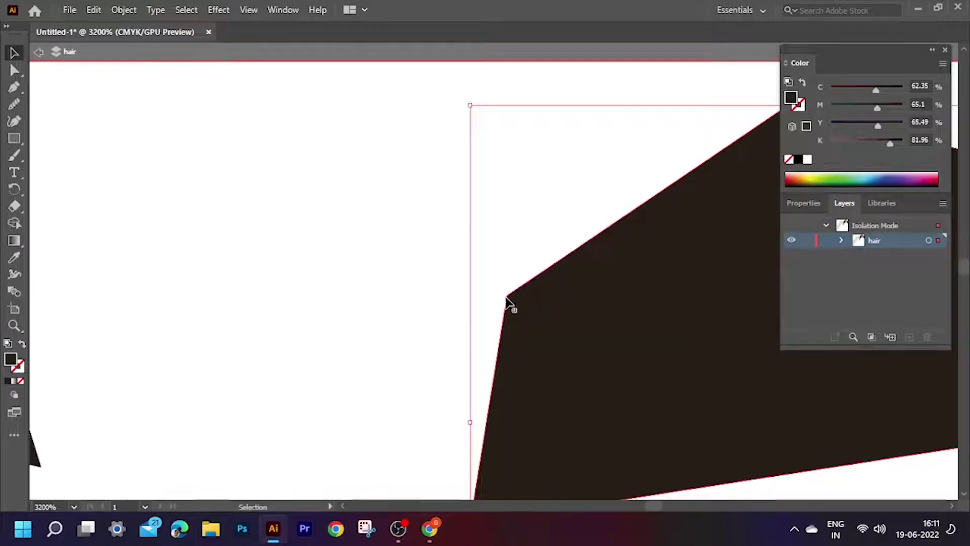
scroll(508, 303, down, 1)
scroll(489, 291, down, 5)
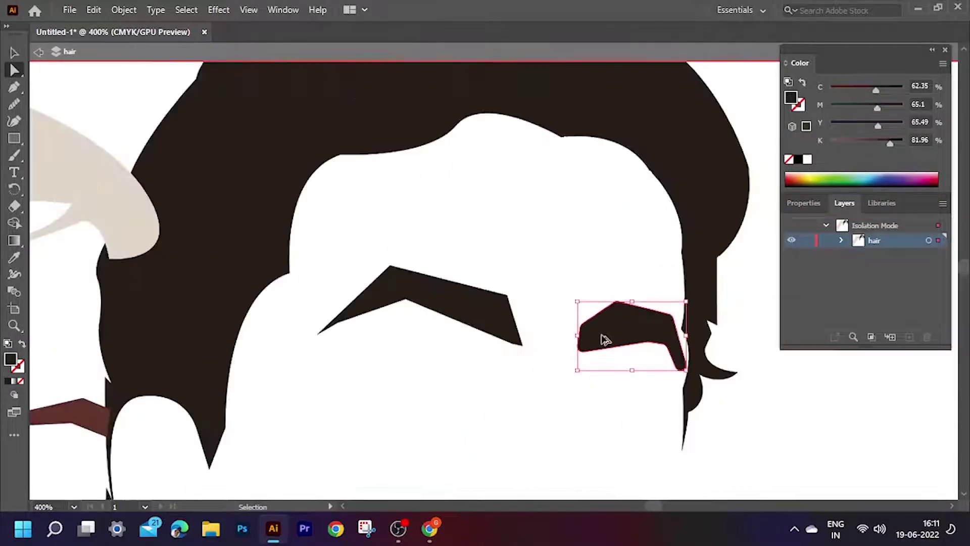
scroll(494, 325, up, 4)
Adjust the other eyebrow's points, then leave isolation mode so all layers show again
click(104, 173)
scroll(207, 360, down, 4)
scroll(207, 360, up, 2)
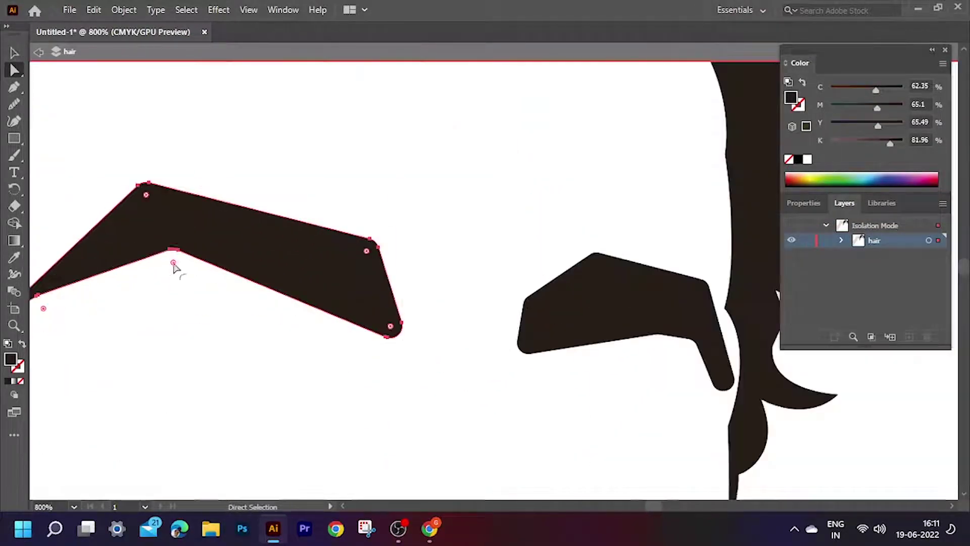
scroll(152, 331, left, 3)
scroll(103, 352, up, 4)
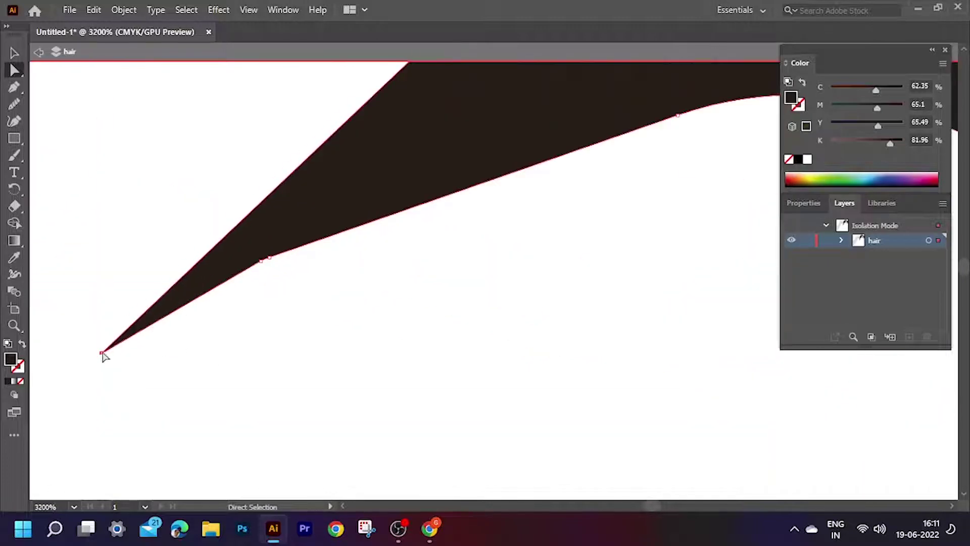
key(Escape)
scroll(171, 303, down, 5)
scroll(459, 123, down, 3)
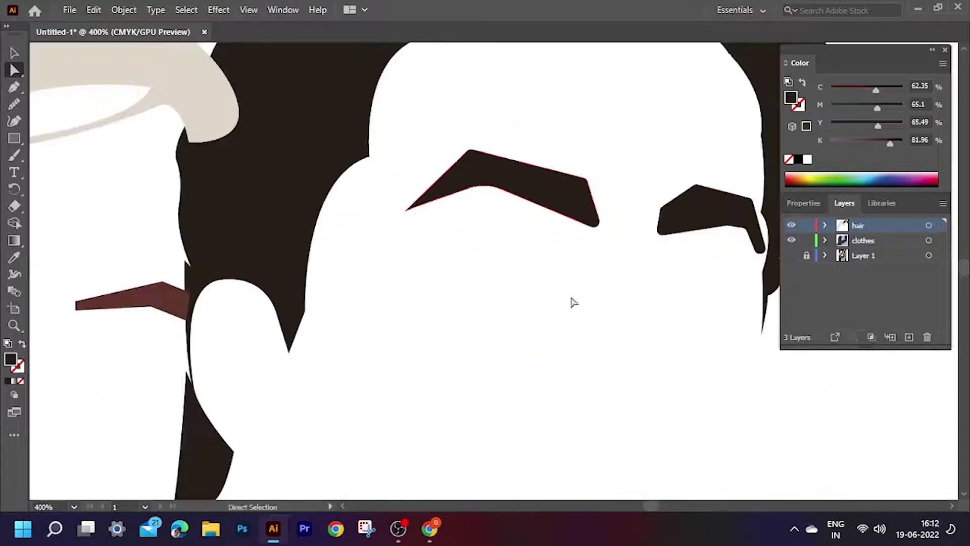
scroll(574, 301, down, 3)
Add a new layer named 'face' above the clothes layer
scroll(456, 260, down, 3)
scroll(421, 173, up, 3)
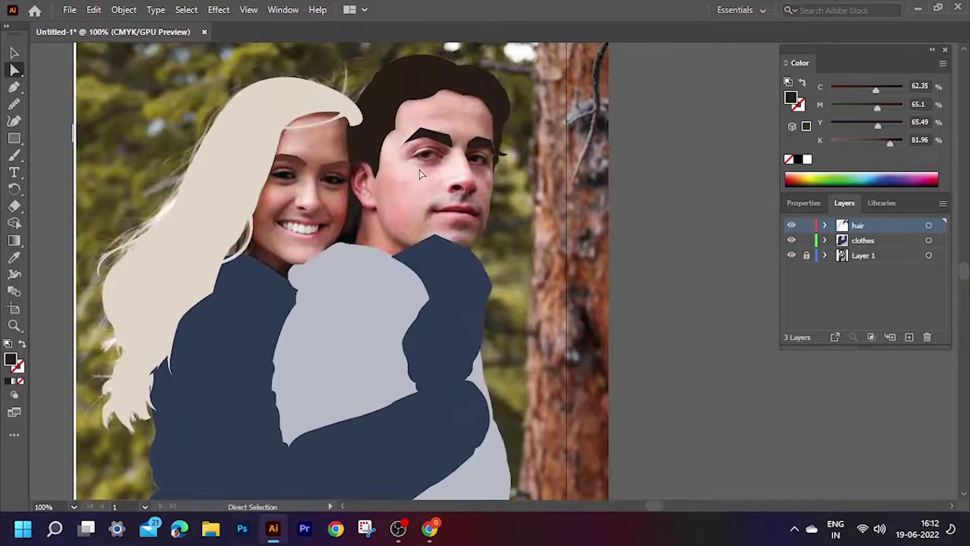
scroll(447, 271, up, 1)
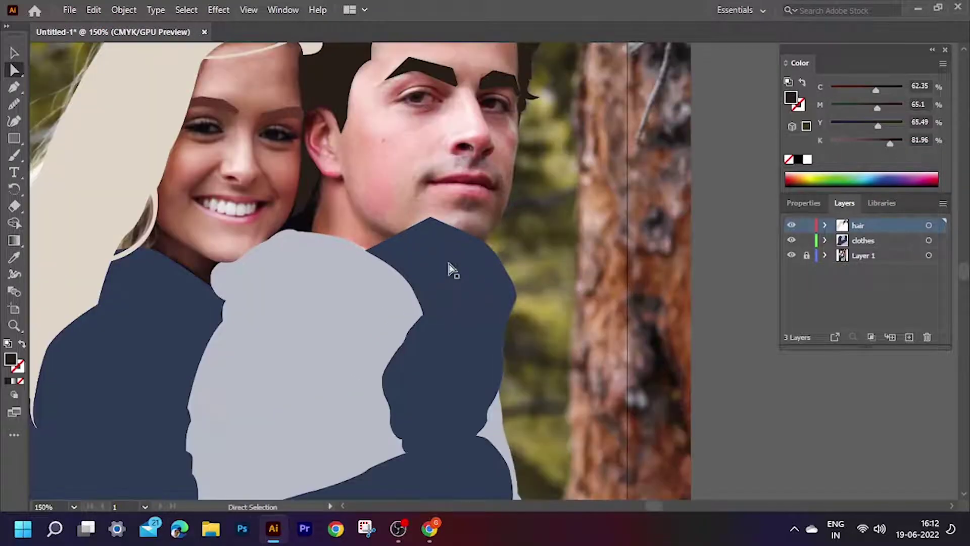
click(865, 241)
key(ctrl+l)
text(face)
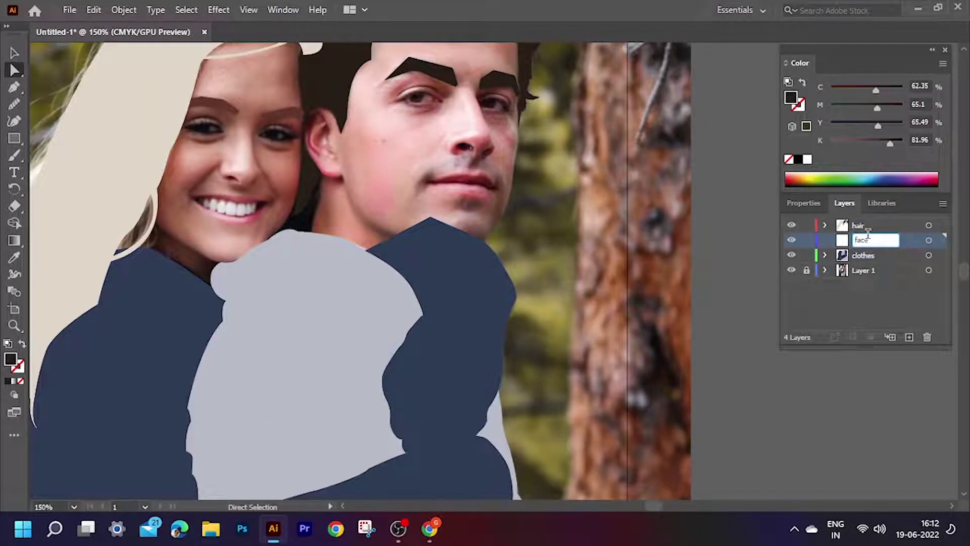
key(Return)
Hide the clothes and hair layers to expose the woman's face
scroll(680, 292, up, 1)
click(792, 256)
click(791, 225)
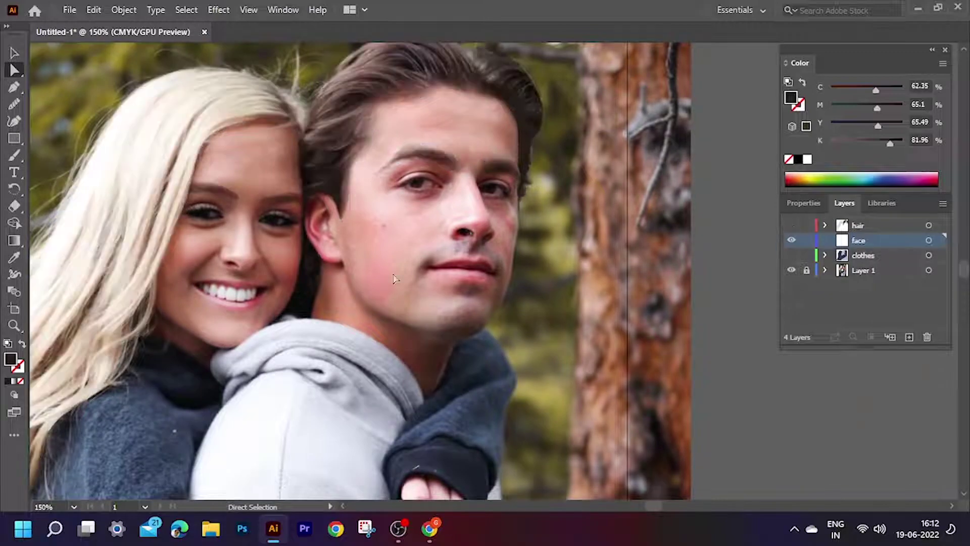
scroll(189, 212, up, 2)
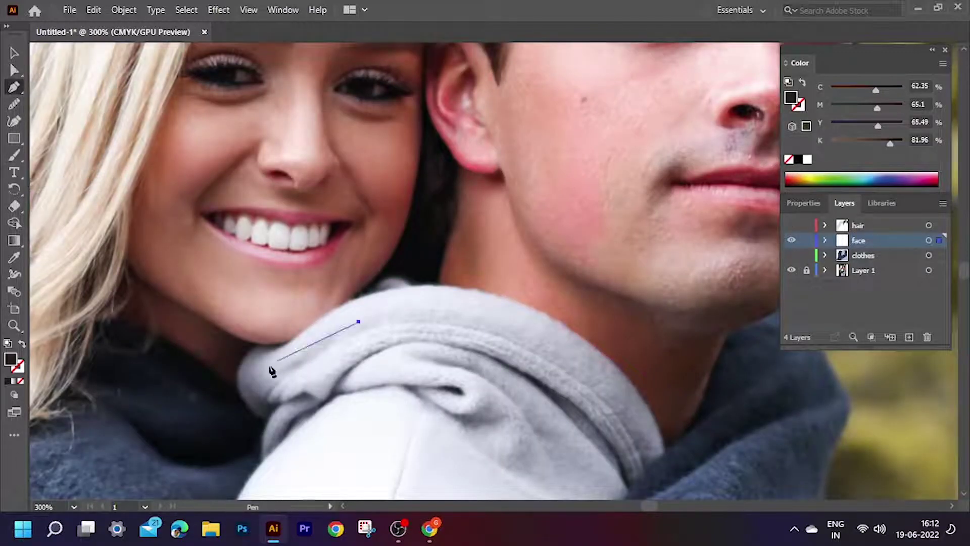
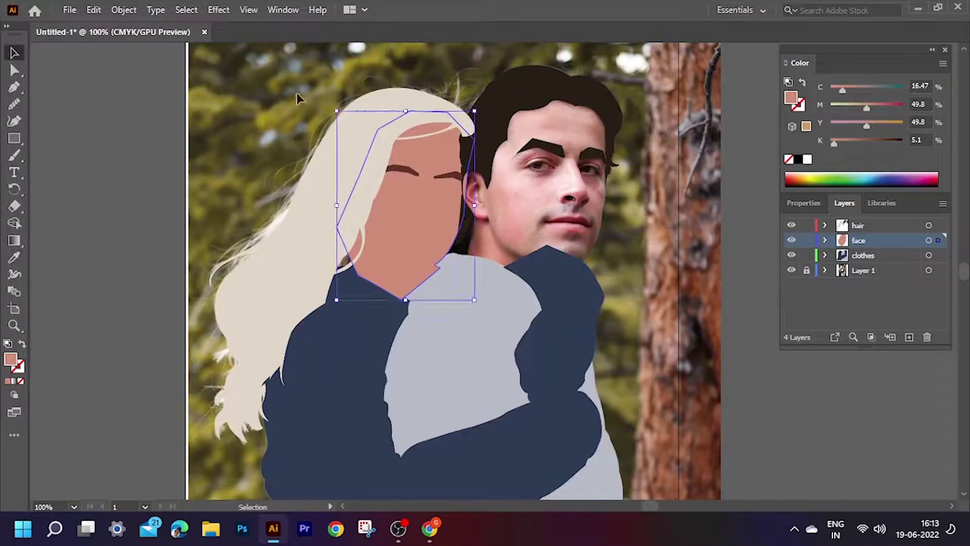
Move the face layer below the clothes layer and select the woman's face shape
drag(860, 240, 864, 261)
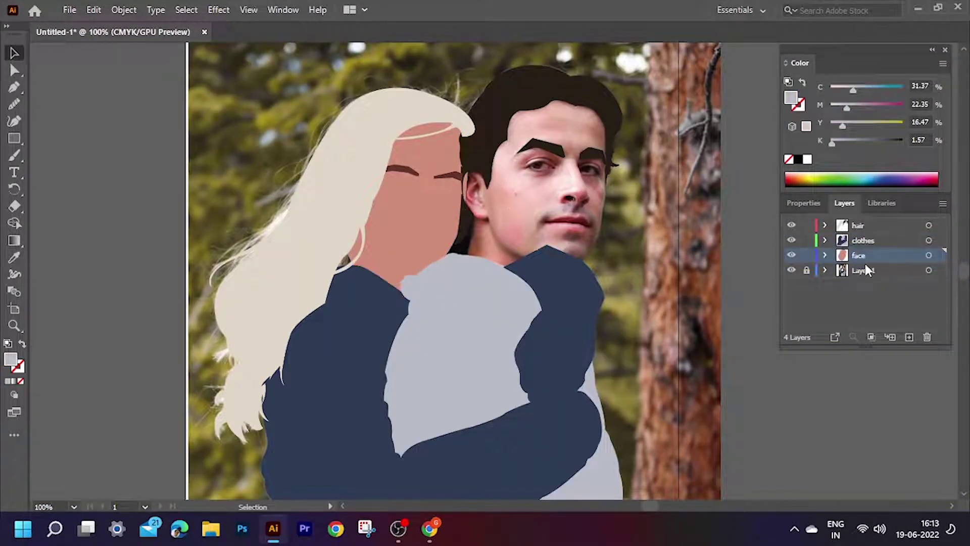
key(v)
click(352, 253)
scroll(494, 249, up, 1)
key(a)
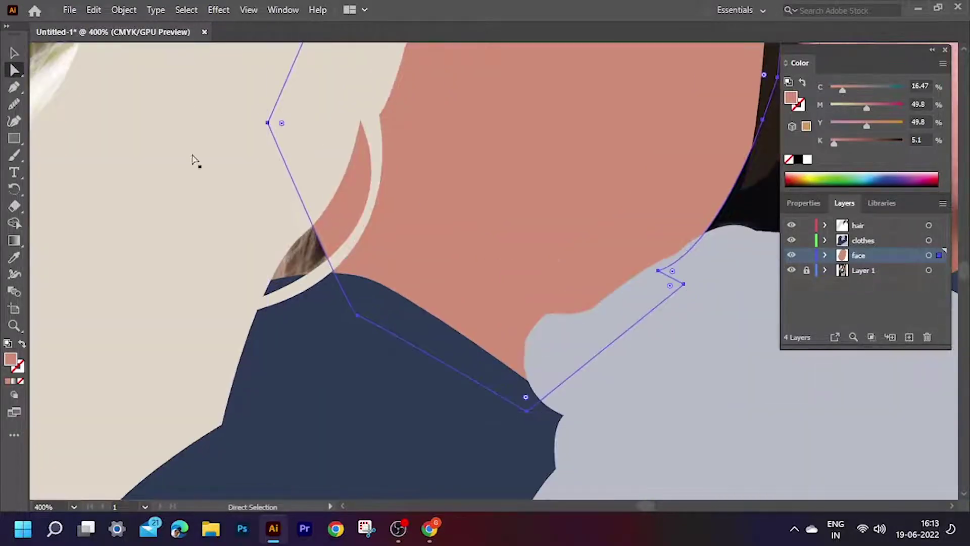
key(ctrl+1)
scroll(443, 236, up, 1)
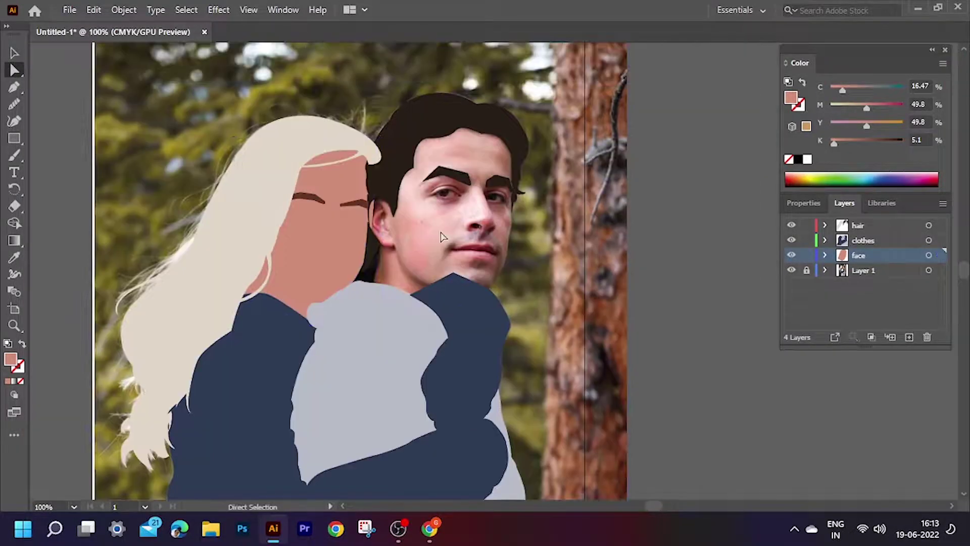
scroll(444, 237, up, 1)
Start the man's face outline with the Pen tool, from the neck around the ear
key(p)
scroll(354, 329, up, 1)
scroll(324, 384, up, 1)
click(319, 393)
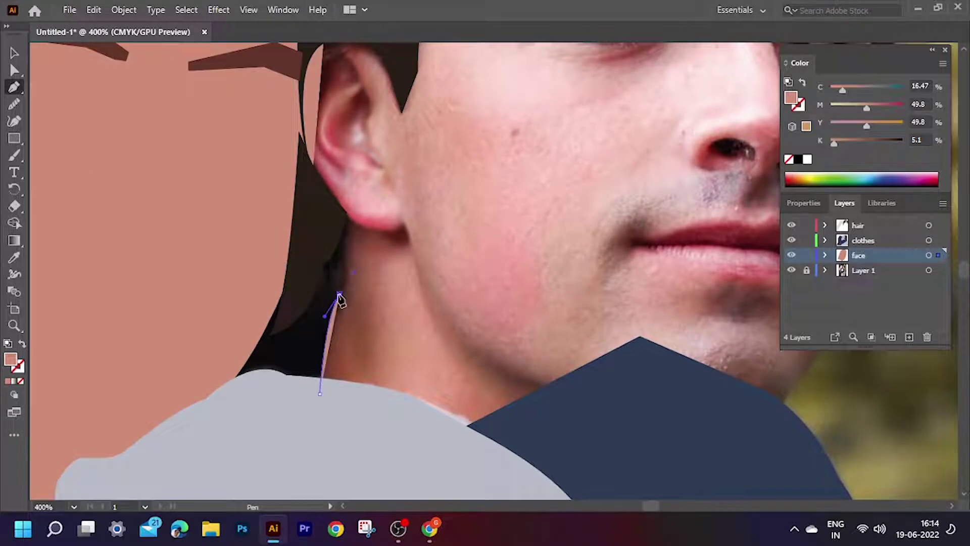
scroll(339, 299, up, 2)
scroll(324, 313, up, 5)
click(306, 242)
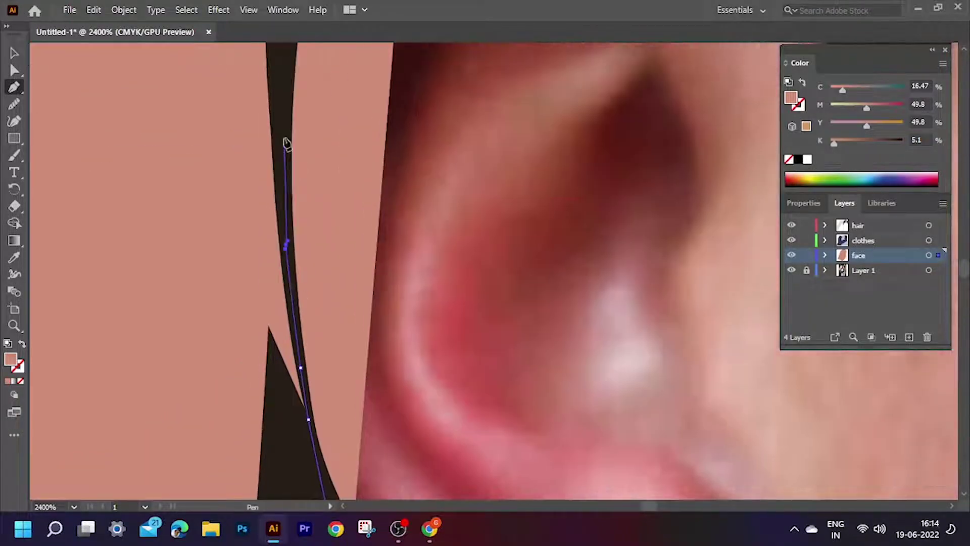
scroll(283, 143, down, 3)
click(336, 80)
scroll(336, 80, down, 5)
click(532, 141)
scroll(556, 118, up, 2)
Continue the face outline along the man's hairline, jaw and chin
click(596, 124)
click(714, 224)
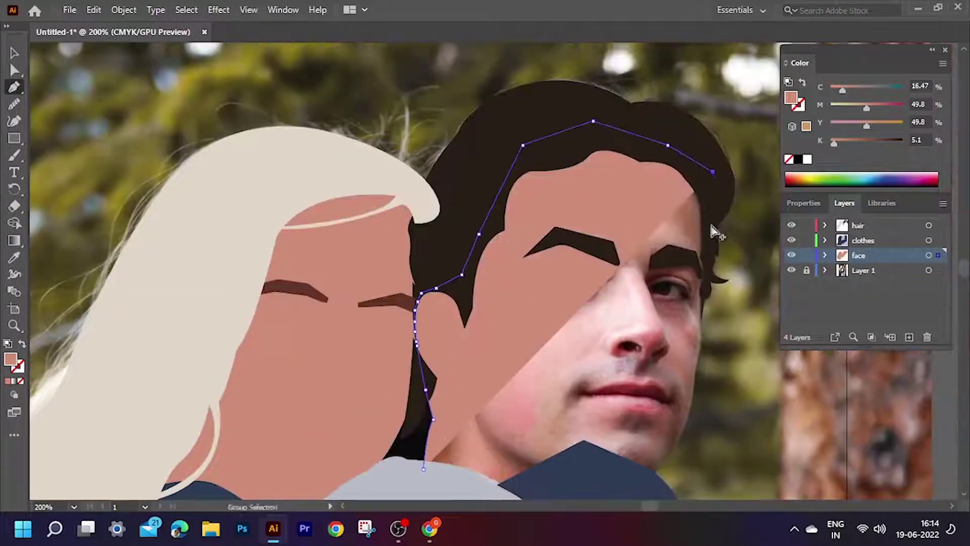
scroll(43, 361, up, 3)
scroll(679, 422, down, 5)
scroll(615, 425, down, 1)
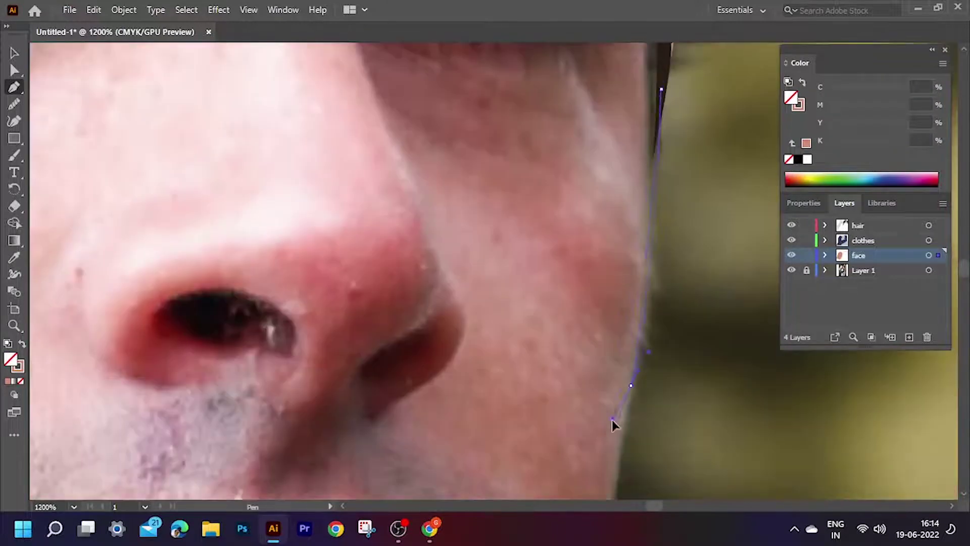
scroll(596, 369, down, 1)
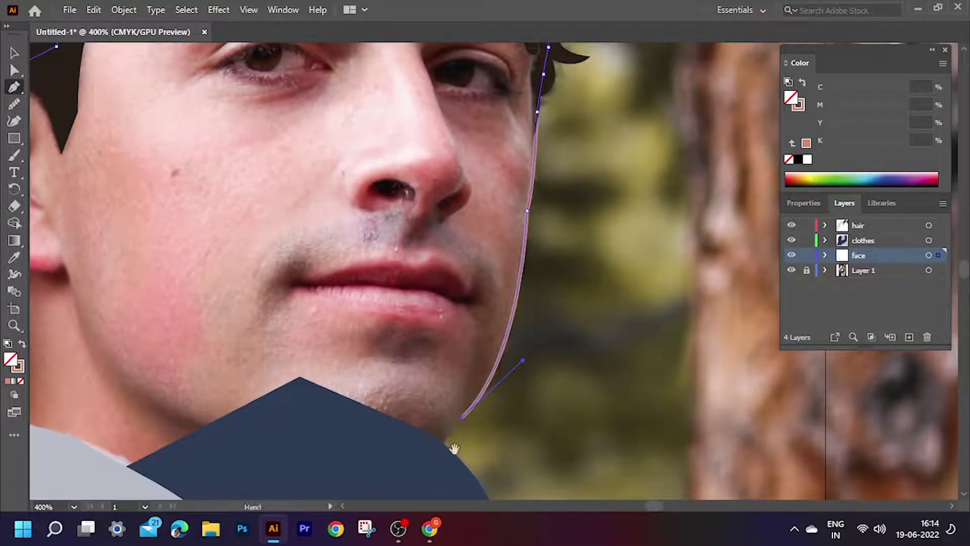
click(433, 457)
scroll(332, 375, down, 4)
scroll(331, 374, left, 4)
click(323, 373)
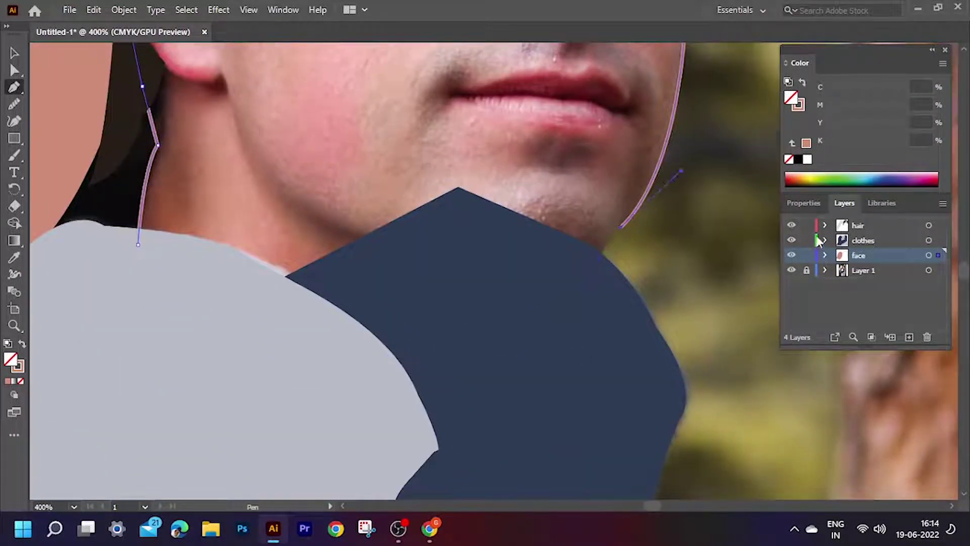
Hide the clothes layer and close the face path with a curve down the neck
click(791, 240)
scroll(596, 270, up, 3)
scroll(455, 326, down, 2)
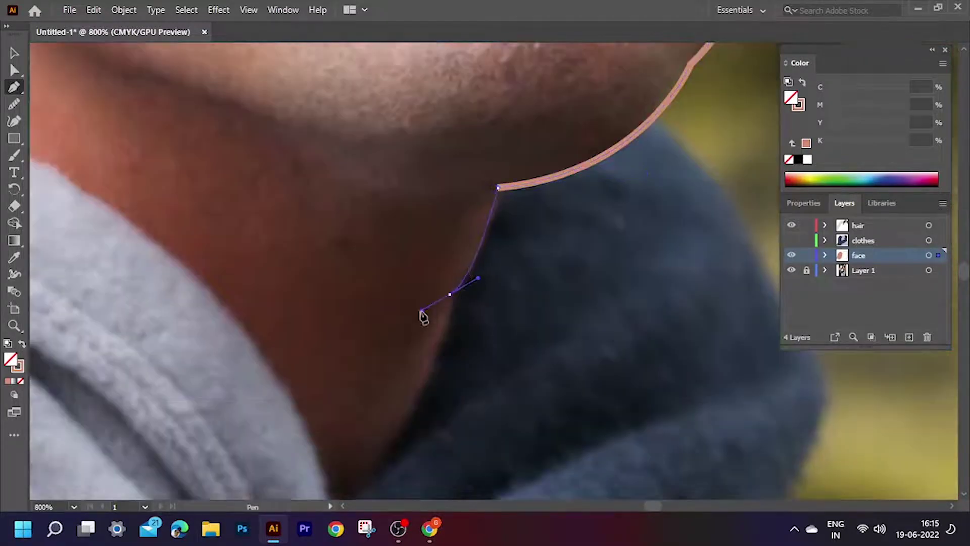
scroll(428, 319, down, 2)
click(376, 336)
scroll(401, 325, down, 4)
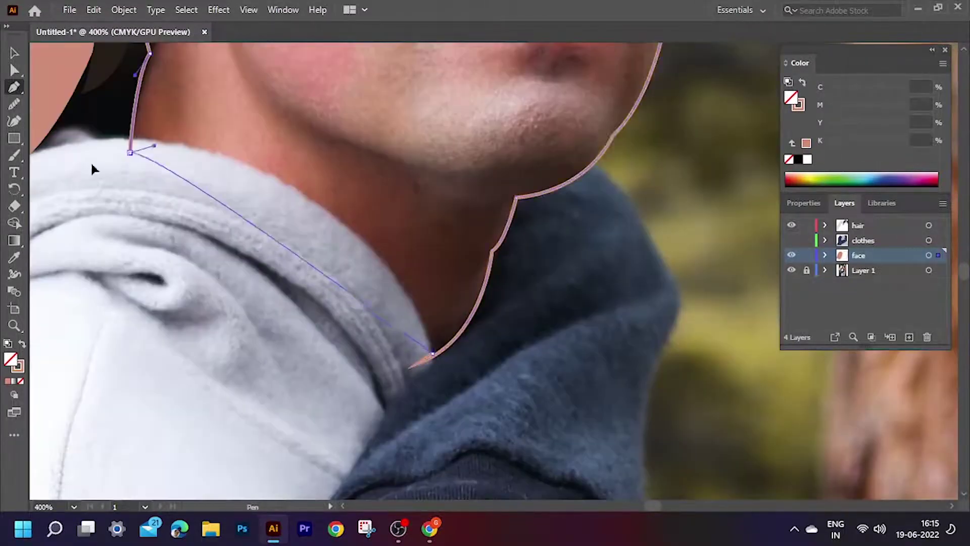
scroll(128, 153, down, 2)
Fill the man's face shape with pale pink skin and show the clothes layer again
click(416, 98)
scroll(425, 116, down, 4)
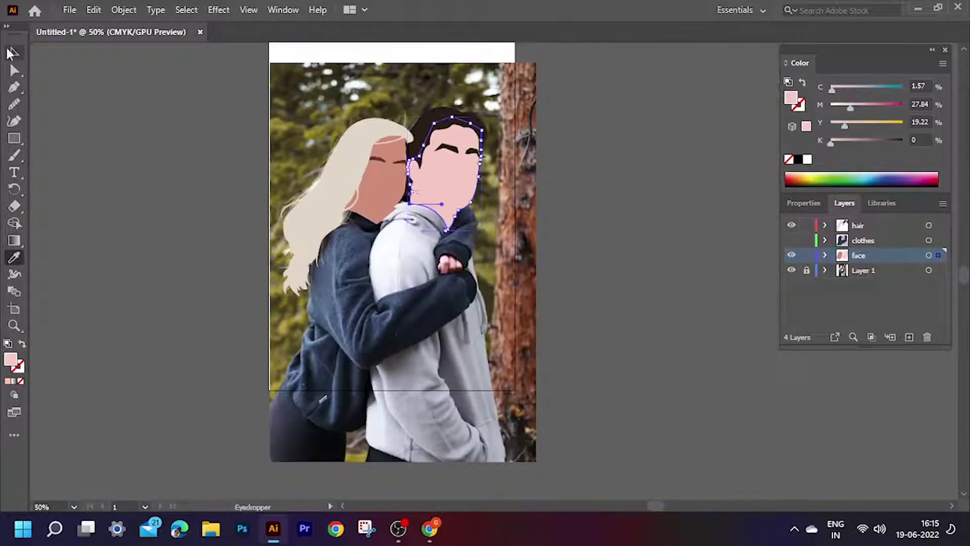
click(791, 240)
scroll(366, 369, up, 4)
Merge the neck overlap into the clothes with Shape Builder, then undo the merge
click(433, 287)
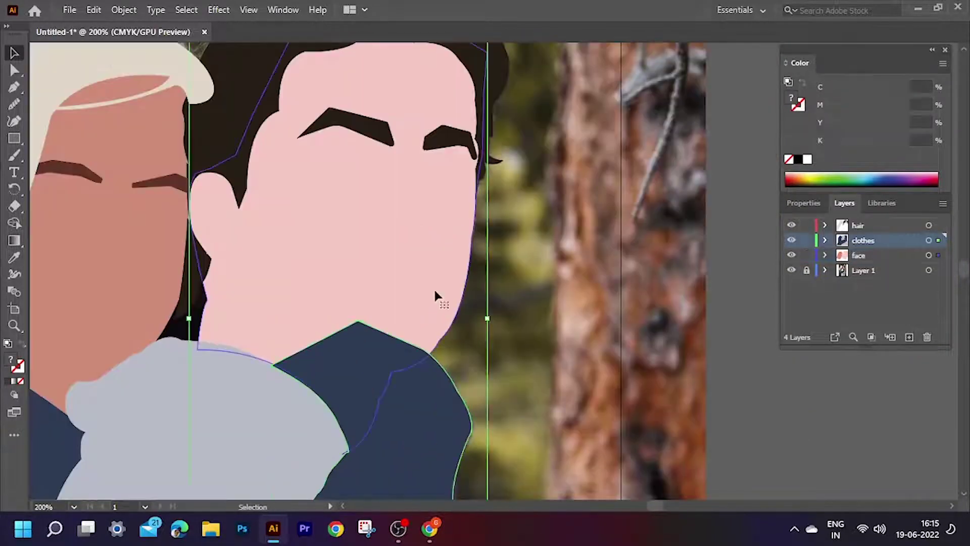
click(14, 222)
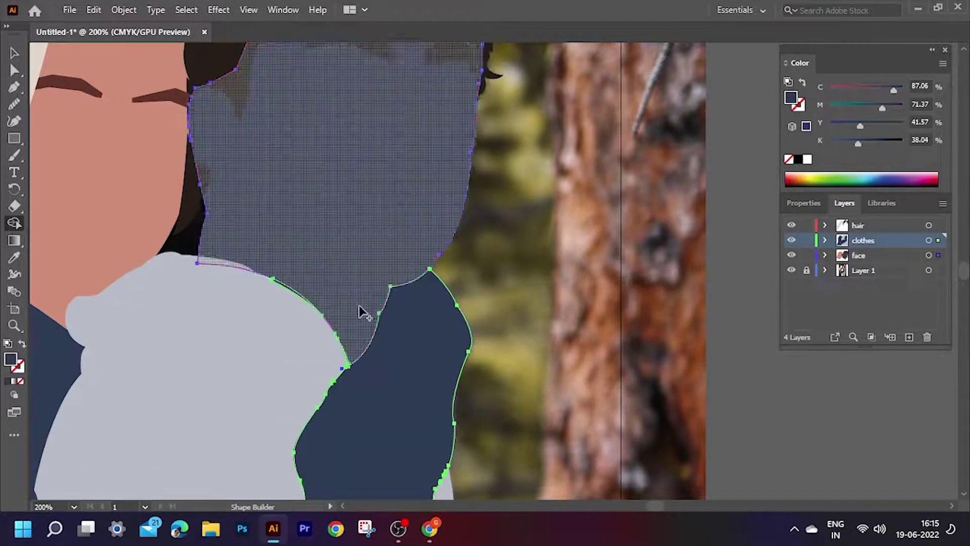
click(348, 288)
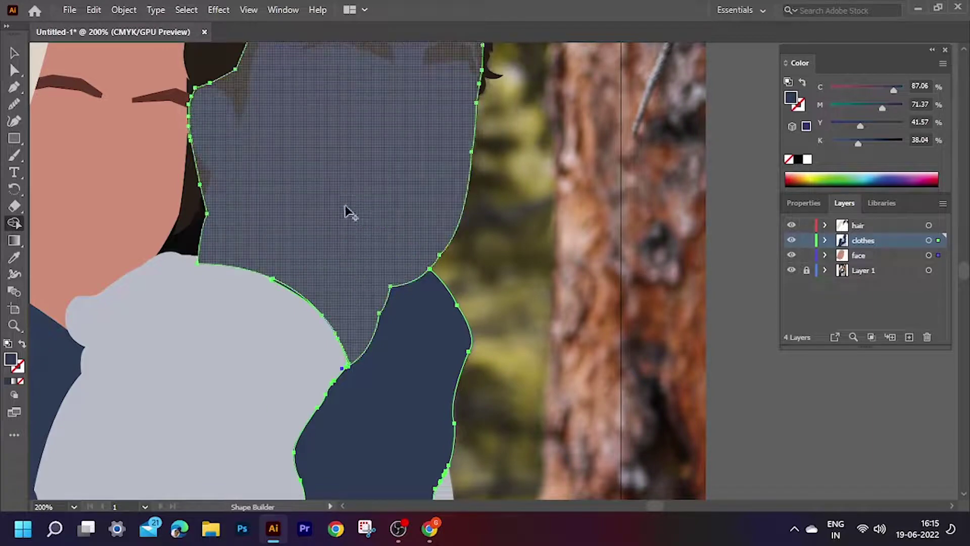
key(ctrl+z)
Hide the face layer to reveal the photo and switch to Outline view near the lips
key(v)
key(ctrl+0)
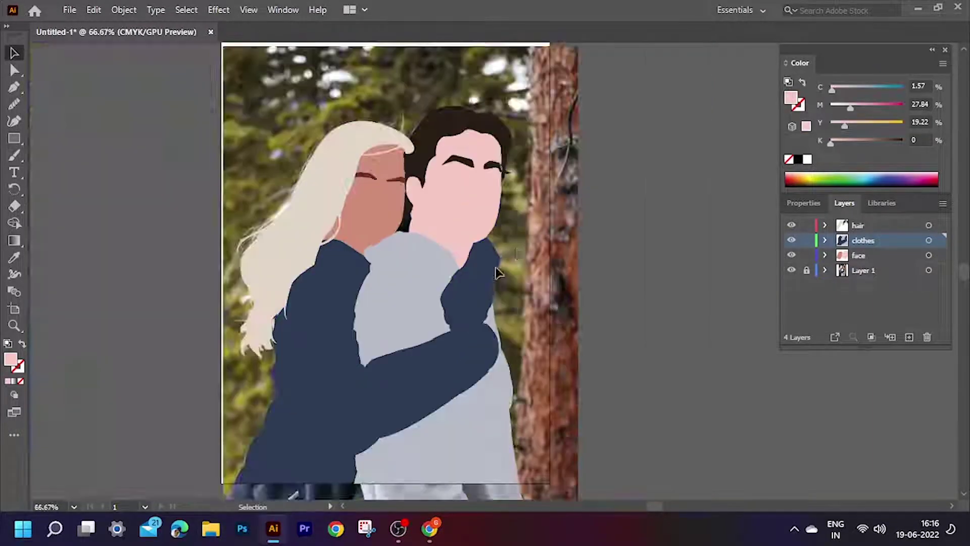
key(ctrl+minus)
key(ctrl+minus)
key(ctrl+minus)
key(ctrl+1)
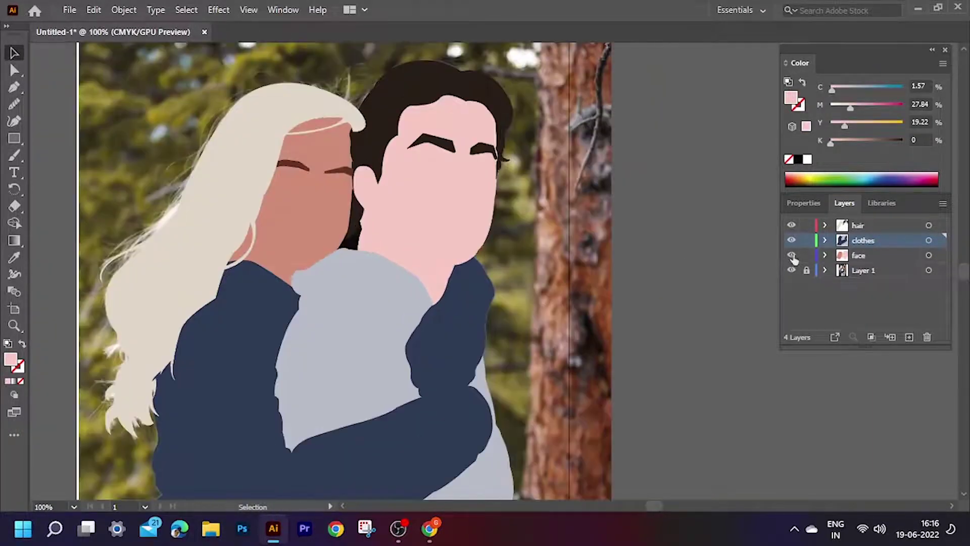
ctrl+click(791, 255)
key(ctrl+plus)
key(ctrl+plus)
key(ctrl+plus)
key(p)
key(ctrl+y)
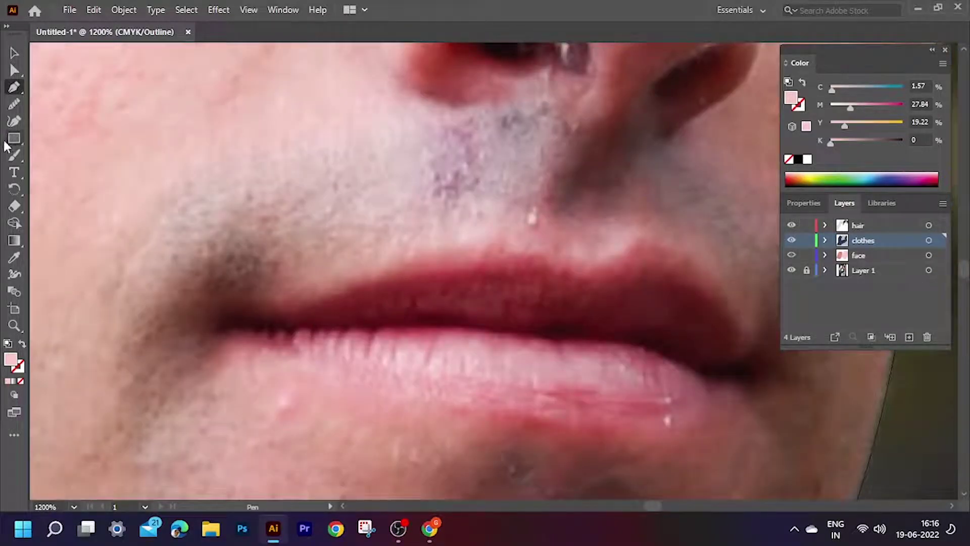
Trace the man's lips freehand and fill them with the photo's dark red
mouse_move(269, 298)
mouse_down()
mouse_move(503, 245)
mouse_move(685, 255)
mouse_up()
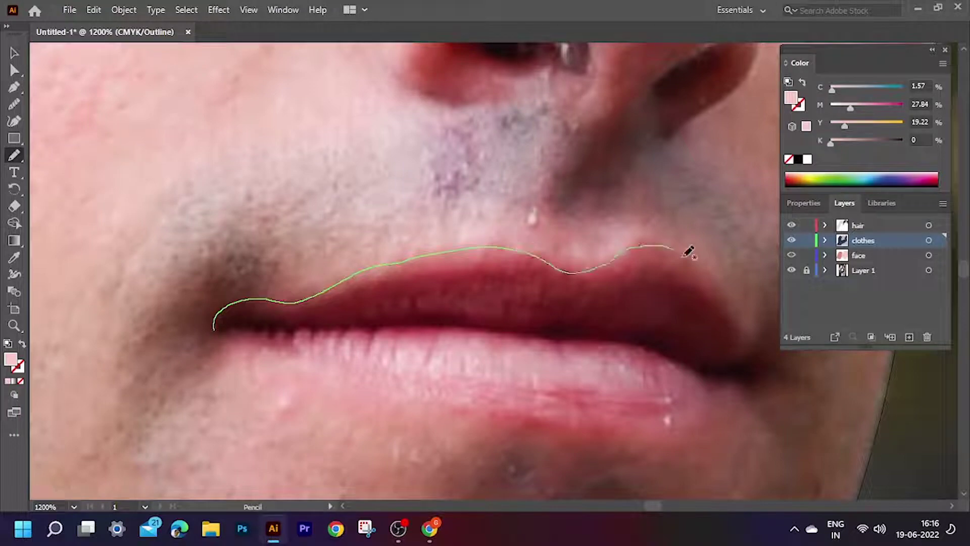
drag(351, 378, 217, 323)
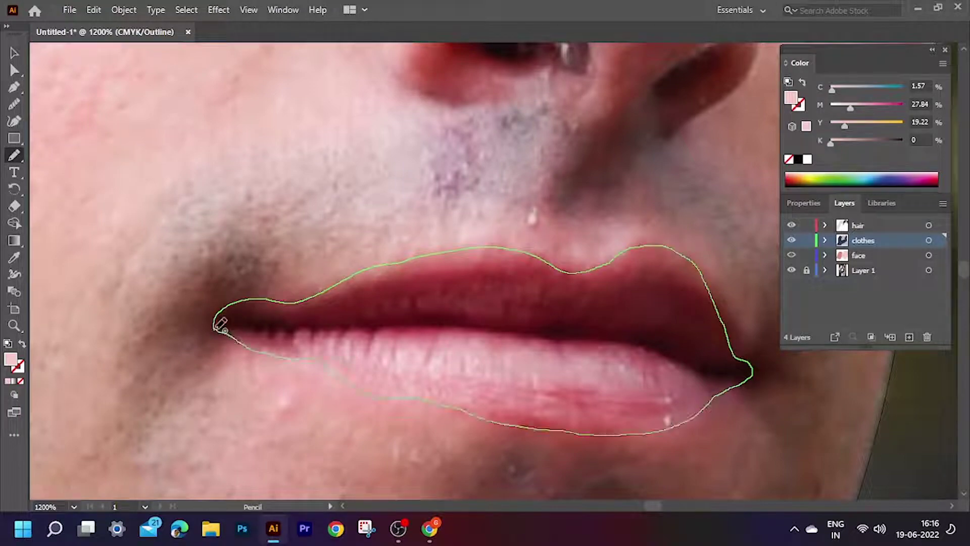
key(i)
scroll(474, 181, up, 2)
click(474, 181)
Recolour the lip shape a softer pink, swapping its fill and stroke
key(ctrl+minus)
key(ctrl+minus)
key(ctrl+minus)
key(v)
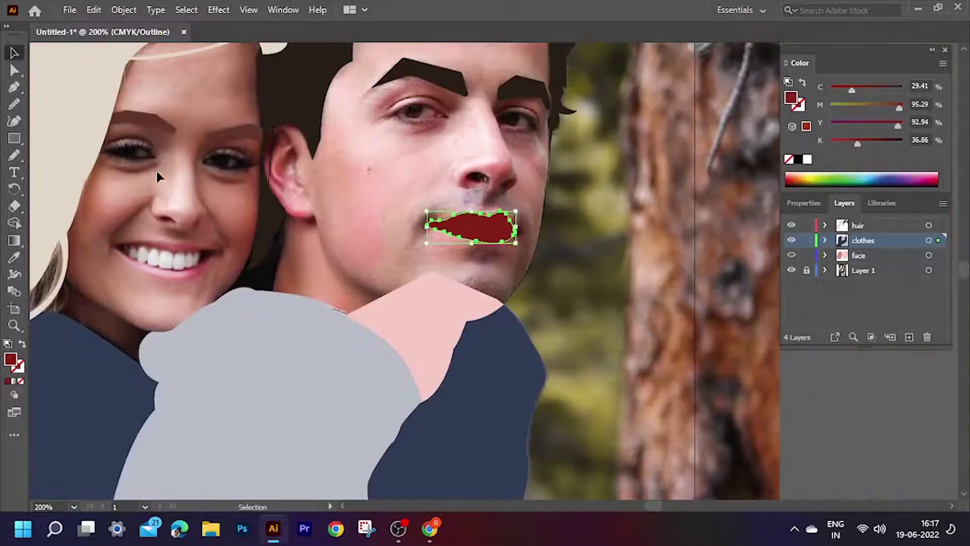
click(22, 344)
key(ctrl+plus)
key(ctrl+plus)
key(ctrl+plus)
scroll(468, 263, up, 3)
key(i)
click(458, 146)
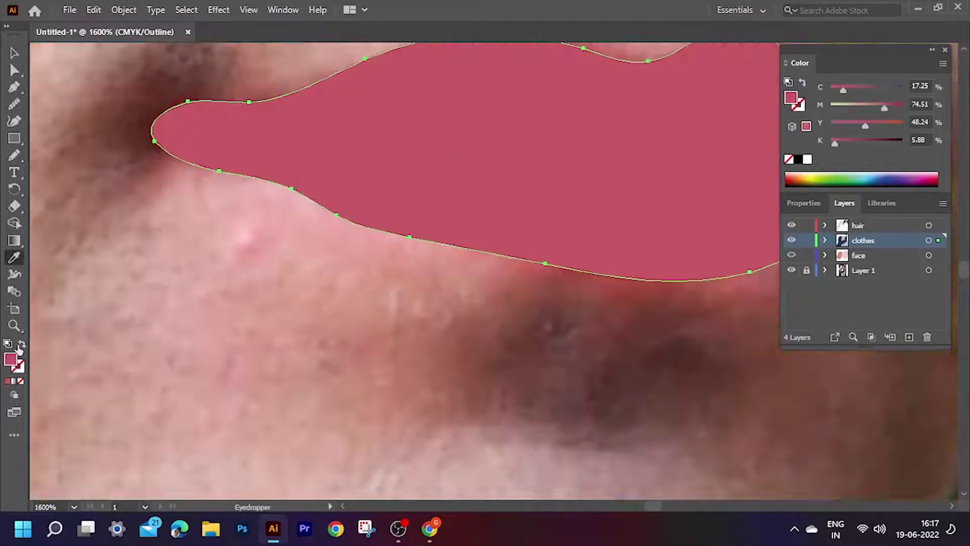
key(shift+x)
Draw the line between the lips and fill it with a dark colour
drag(185, 375, 253, 393)
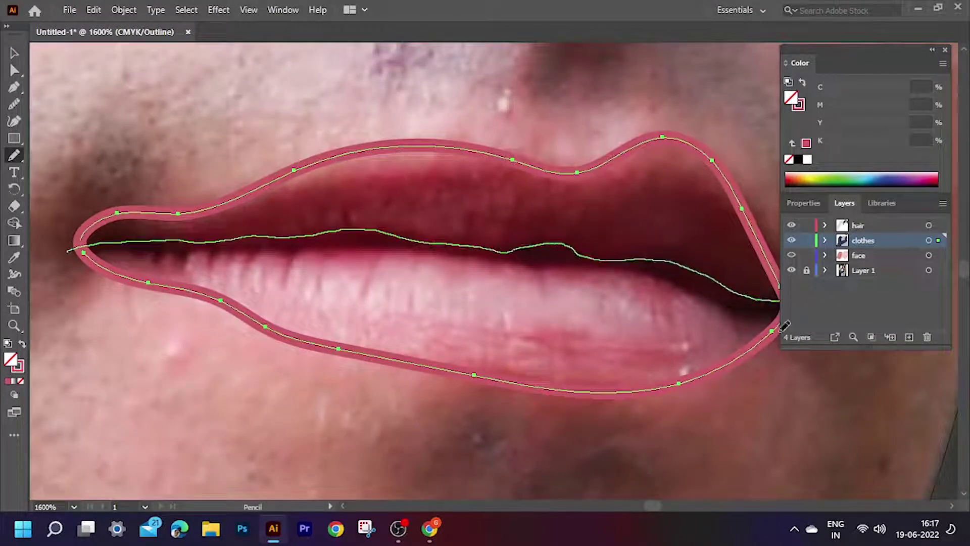
drag(157, 249, 74, 249)
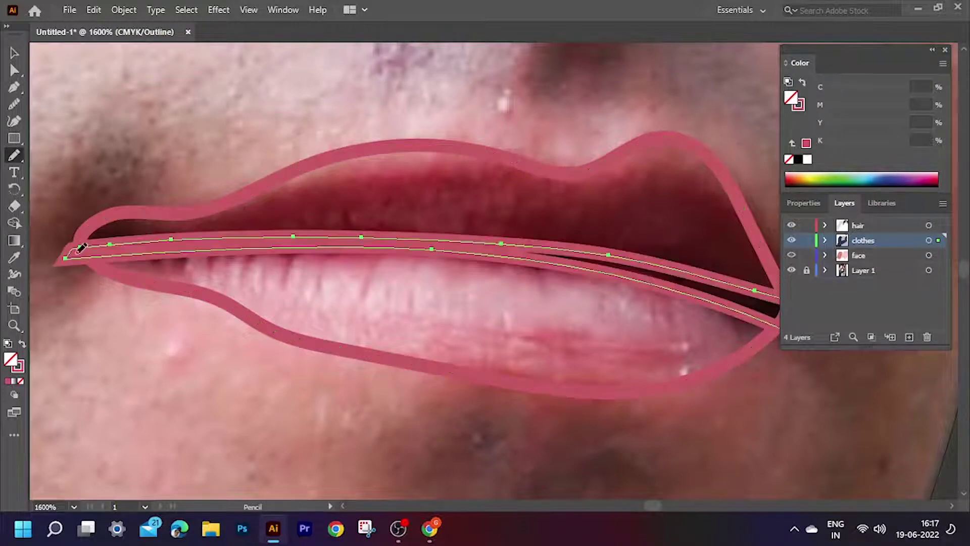
key(ctrl+minus)
key(i)
click(578, 282)
Select the mouth line with the lip outline and merge them with Shape Builder
key(v)
key(ctrl+minus)
shift+click(495, 343)
click(15, 223)
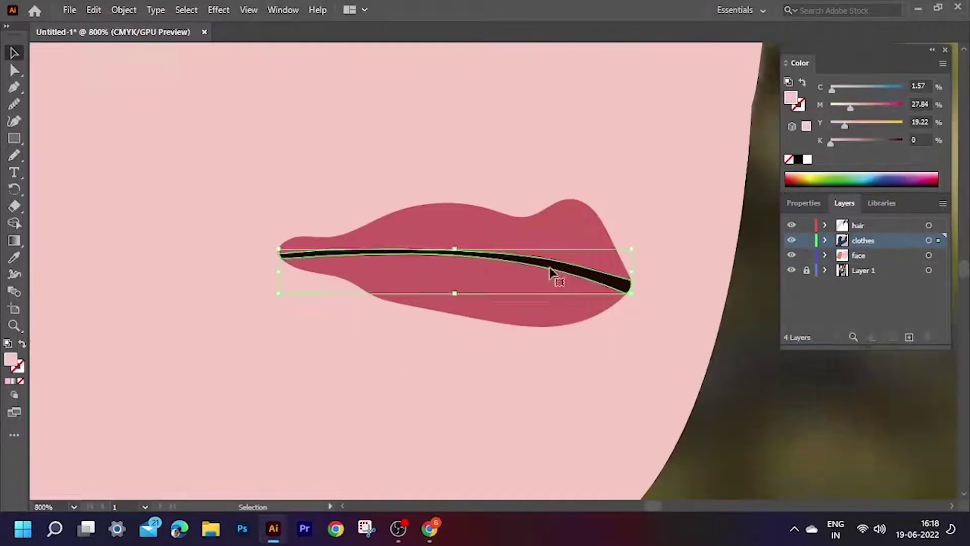
click(855, 400)
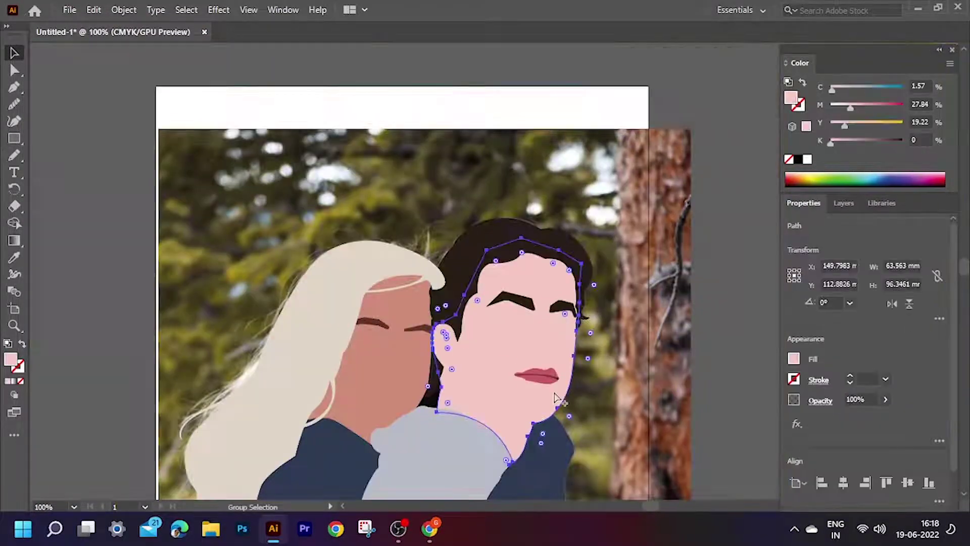
Hide the face layer and trace the man's nostril, filling it dark maroon from the photo
click(844, 203)
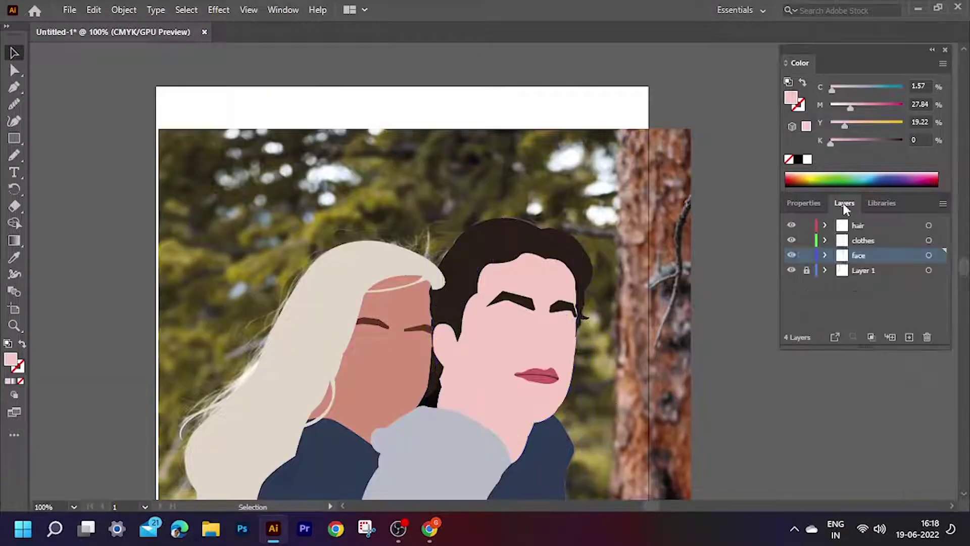
ctrl+click(792, 255)
alt+scroll(553, 359, up, 4)
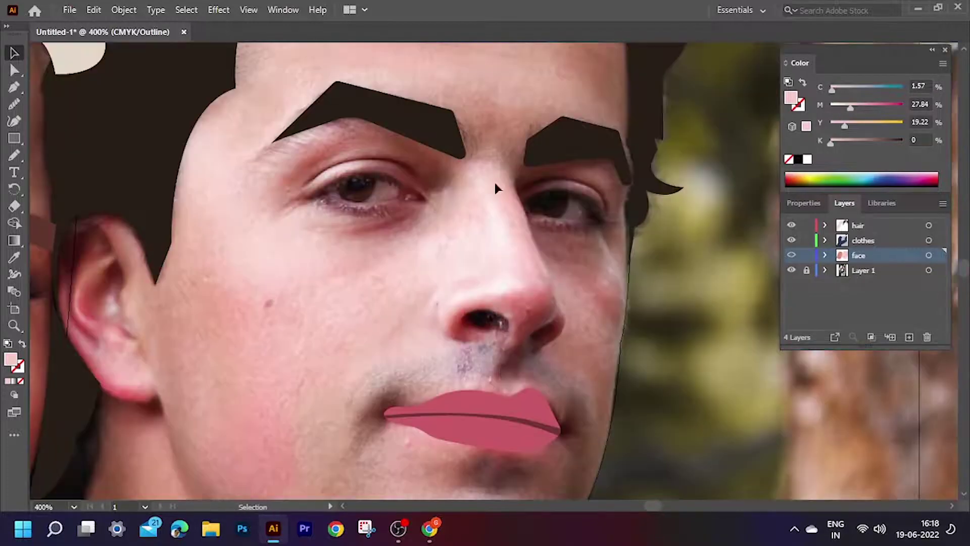
key(n)
alt+scroll(475, 317, up, 3)
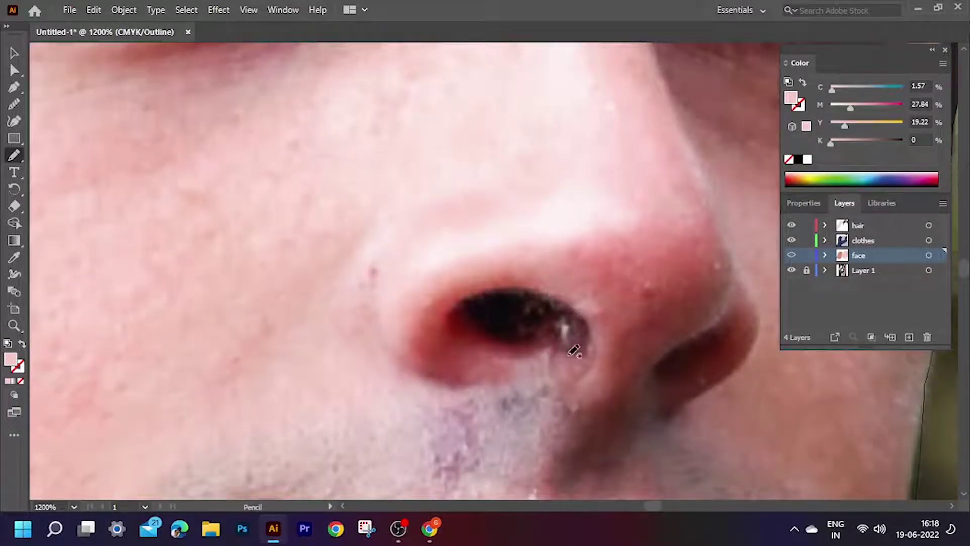
drag(542, 286, 556, 344)
drag(678, 350, 572, 332)
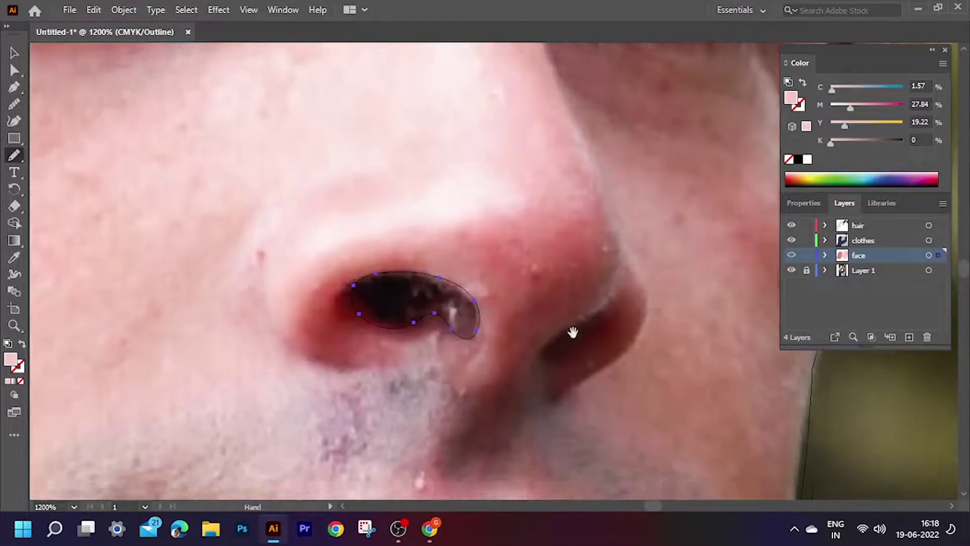
click(406, 322)
Return to Preview, deselect the nostril and zoom out to the whole artwork
key(ctrl+y)
key(v)
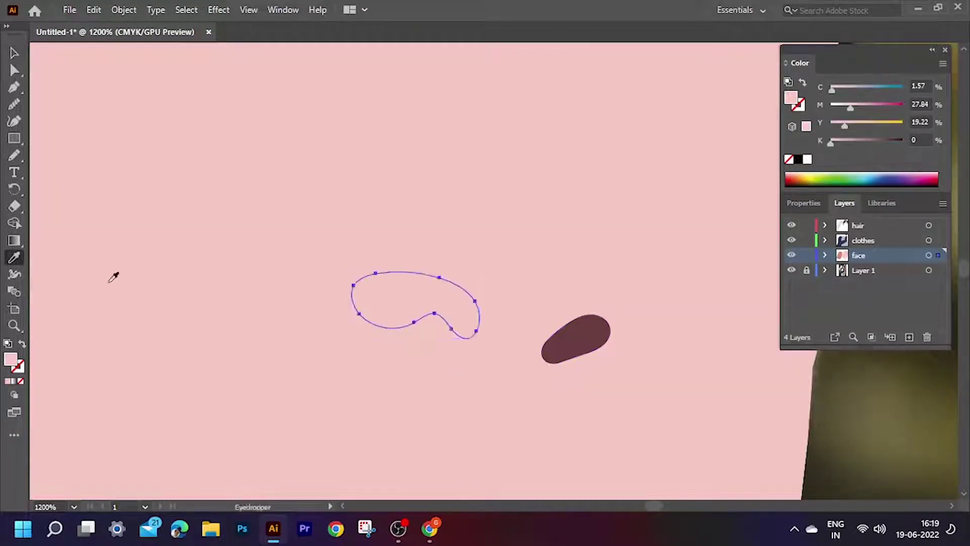
key(ctrl+1)
key(ctrl+shift+a)
scroll(622, 418, down, 3)
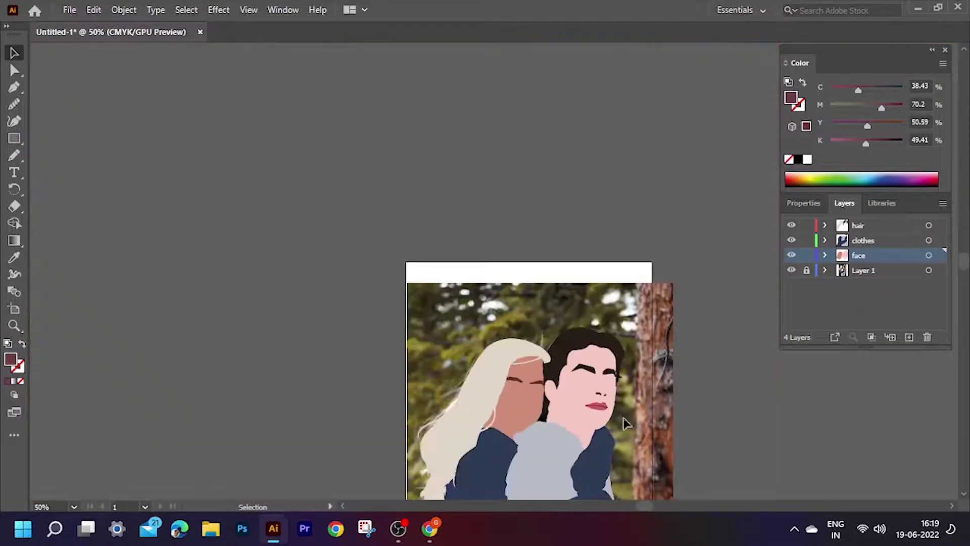
scroll(622, 417, up, 4)
Show the face layer over the photo and trace the woman's smiling lips freehand
ctrl+click(791, 255)
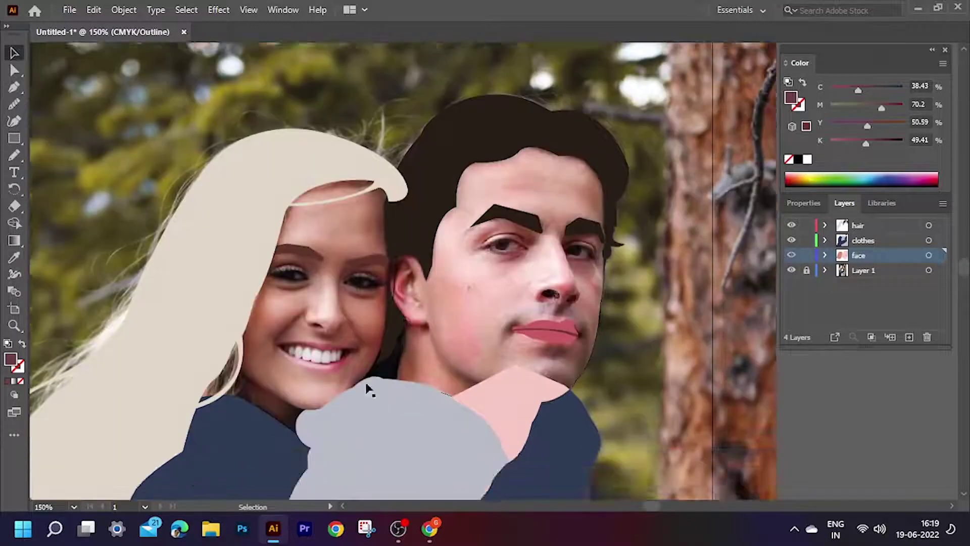
scroll(341, 315, up, 5)
key(n)
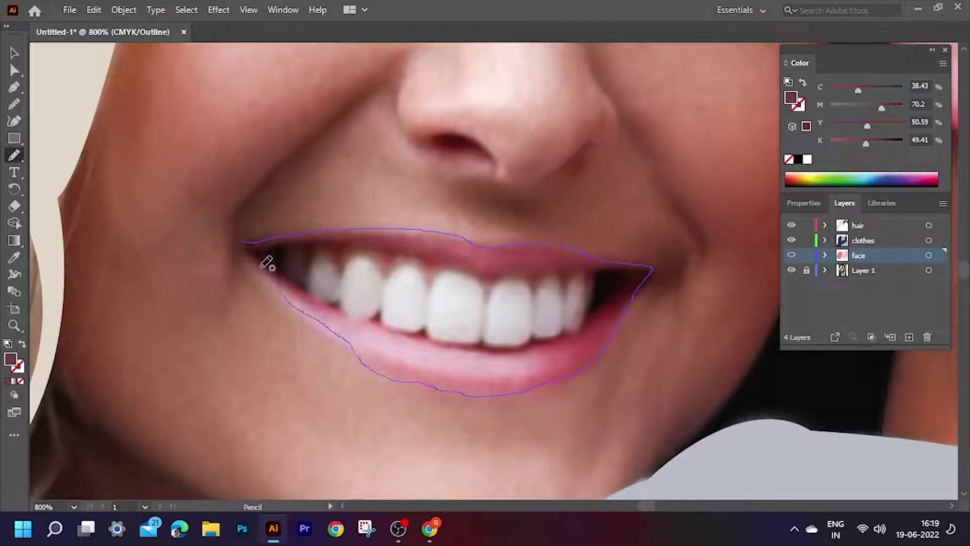
drag(267, 262, 247, 249)
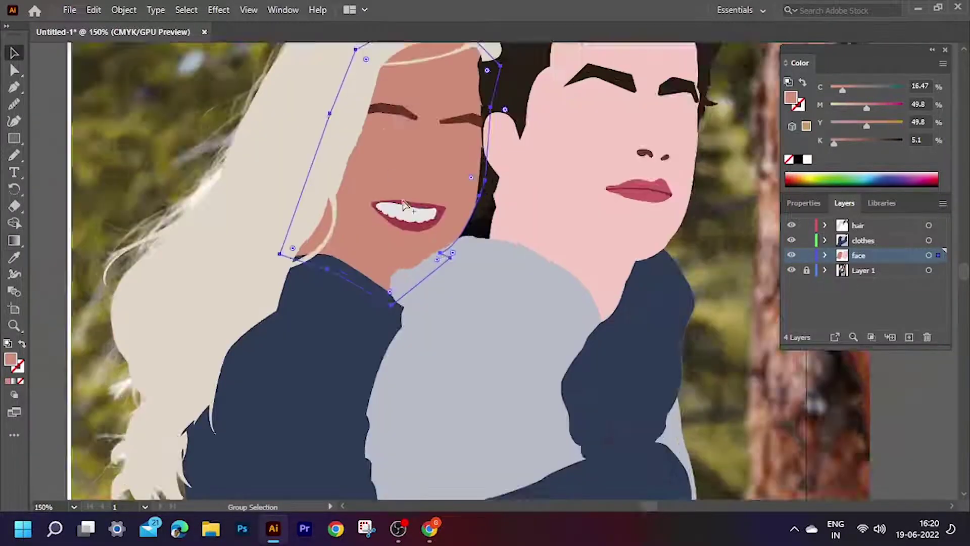
scroll(404, 212, up, 3)
Trace the woman's nostril, fill it dark maroon, then return to Preview
key(ctrl+y)
scroll(471, 271, up, 3)
key(n)
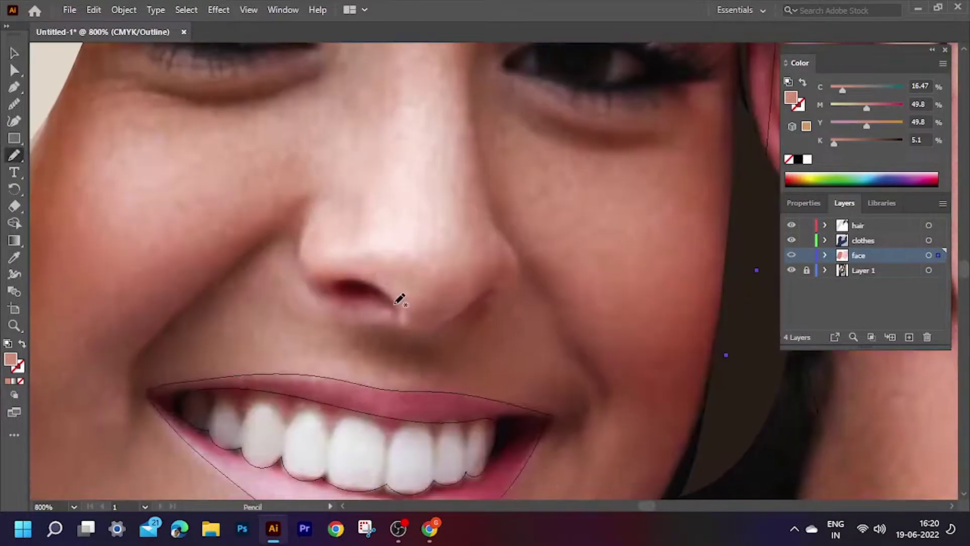
drag(376, 278, 392, 303)
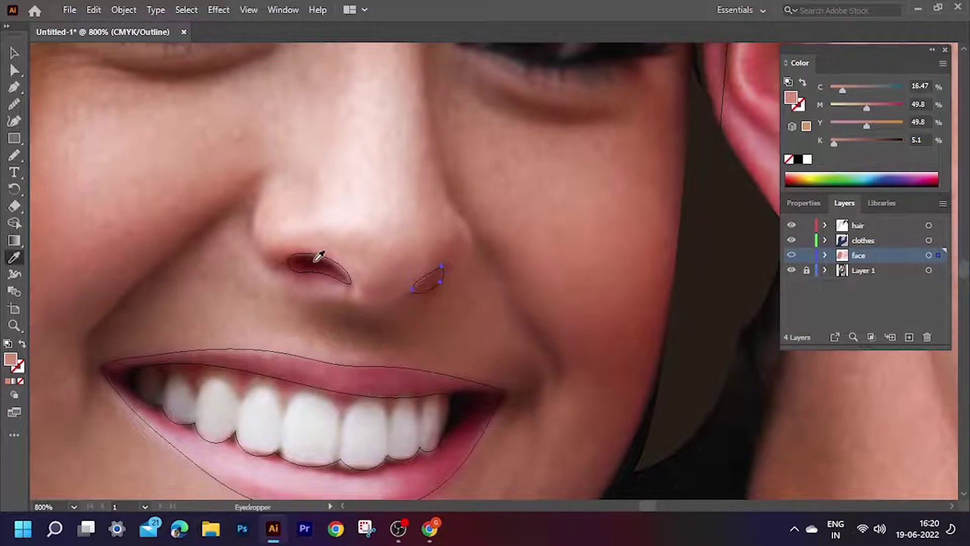
click(319, 256)
key(ctrl+y)
key(v)
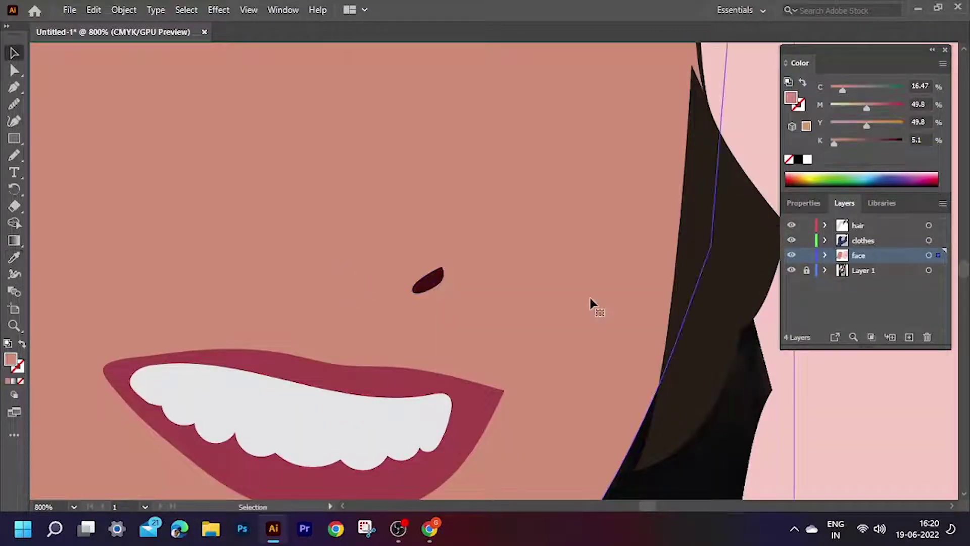
click(591, 303)
key(ctrl+minus)
key(ctrl+minus)
key(ctrl+minus)
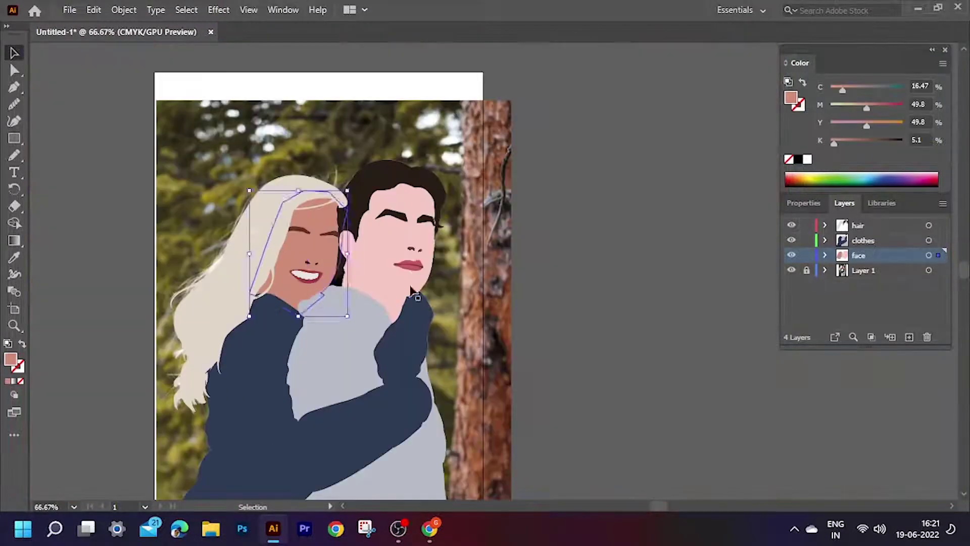
In Outline view, trace the fist over the sleeve as a closed Pencil shape
scroll(412, 272, down, 1)
ctrl+click(791, 240)
scroll(405, 278, up, 3)
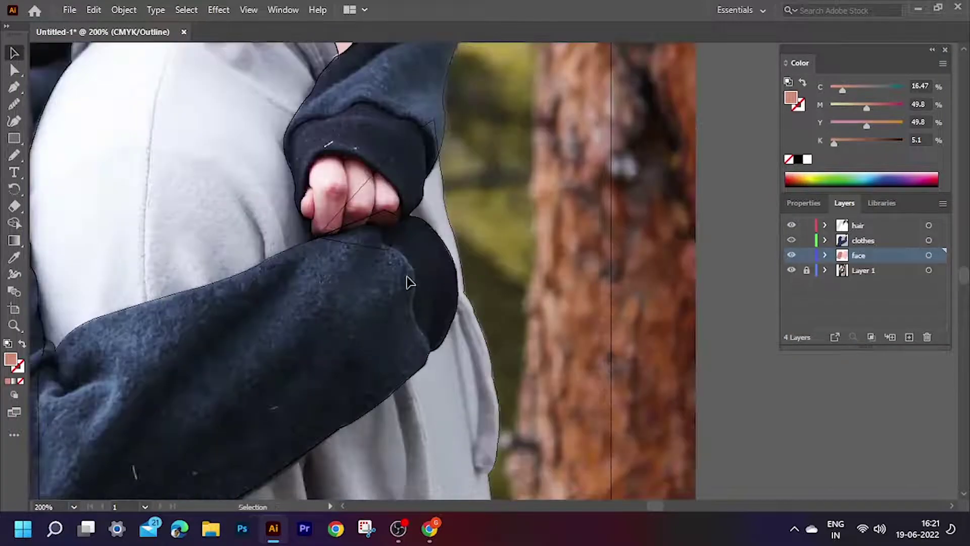
key(ctrl+y)
scroll(311, 213, up, 1)
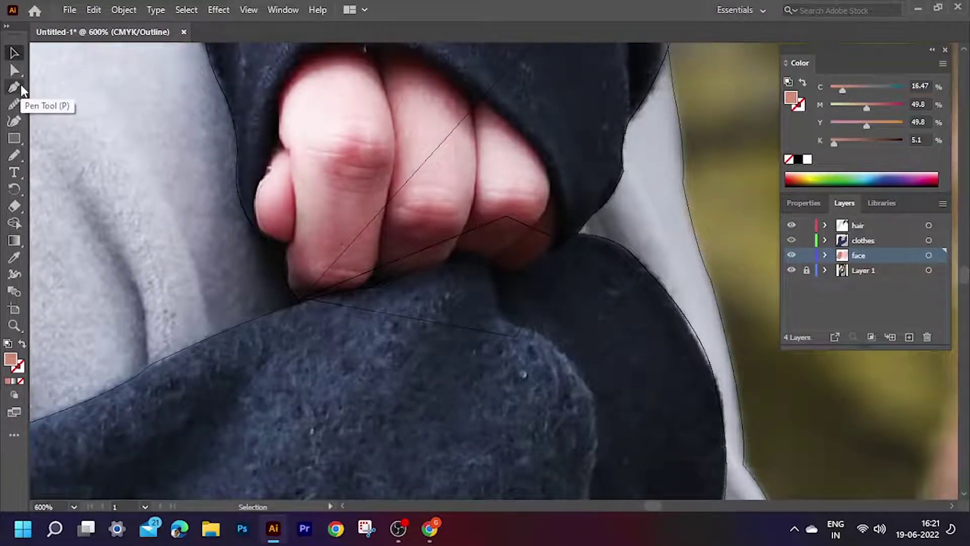
click(14, 155)
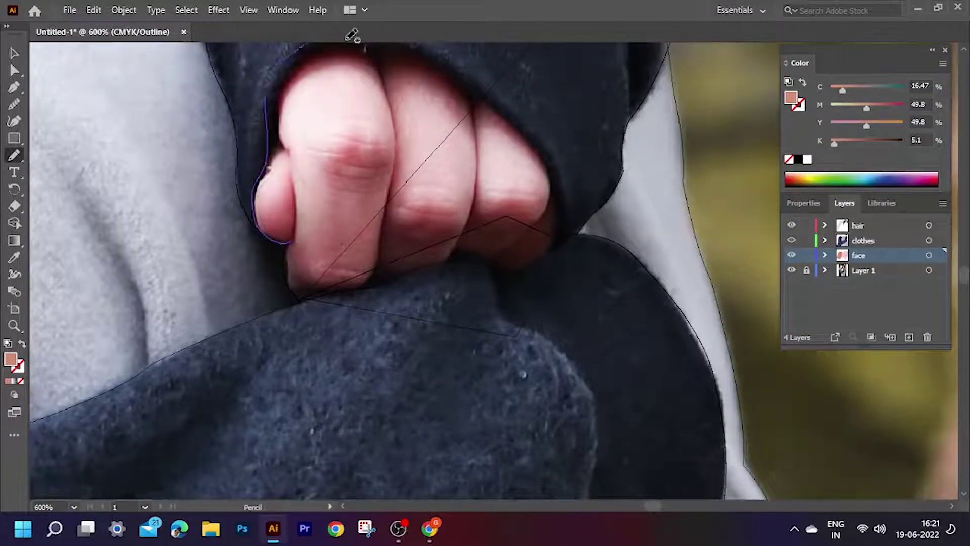
drag(348, 40, 454, 74)
drag(524, 263, 451, 258)
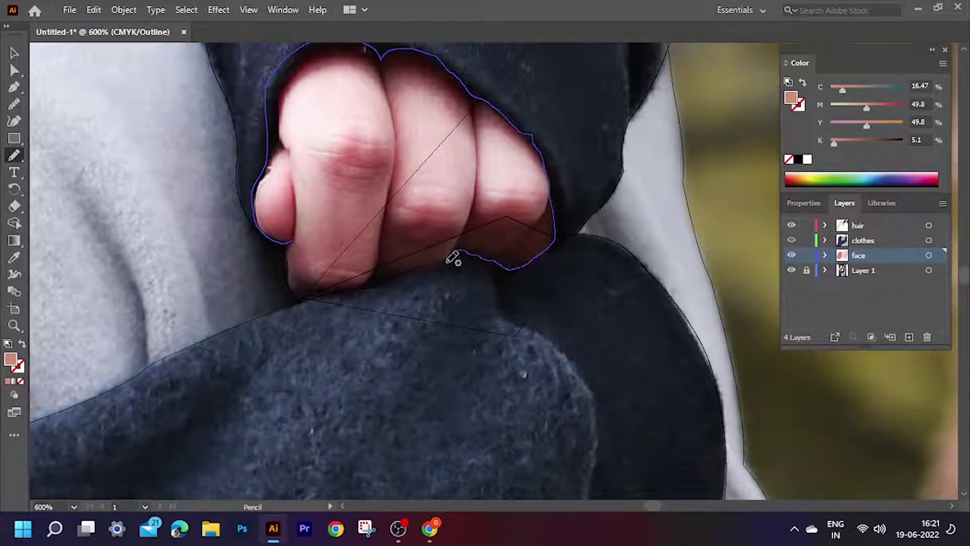
drag(328, 257, 304, 289)
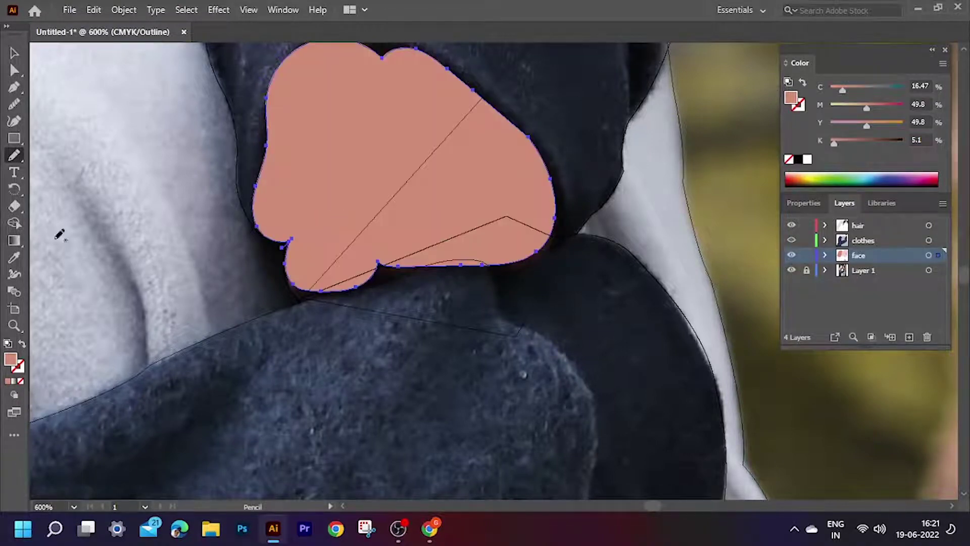
Fill the fist with light skin pink sampled by Eyedropper
key(i)
click(384, 114)
key(v)
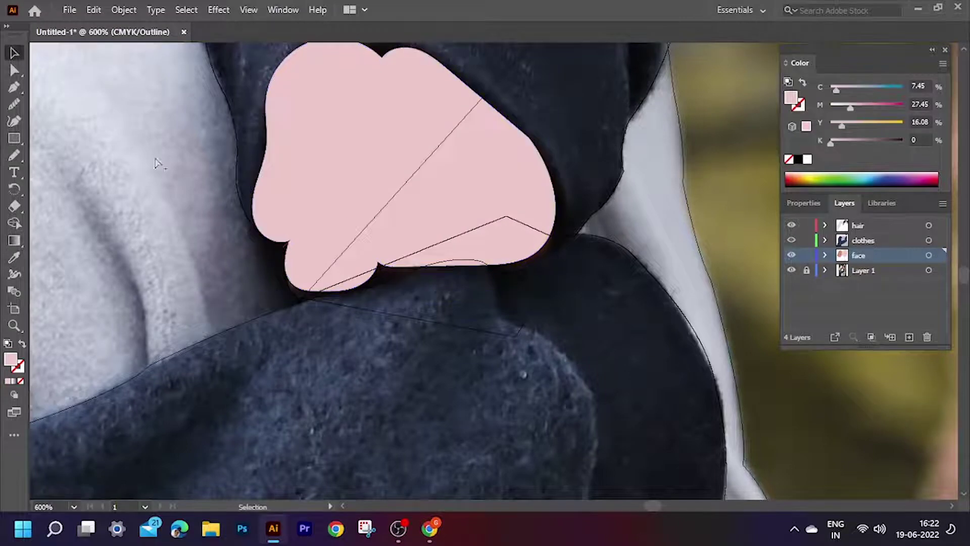
key(ctrl+y)
key(ctrl+0)
key(ctrl+y)
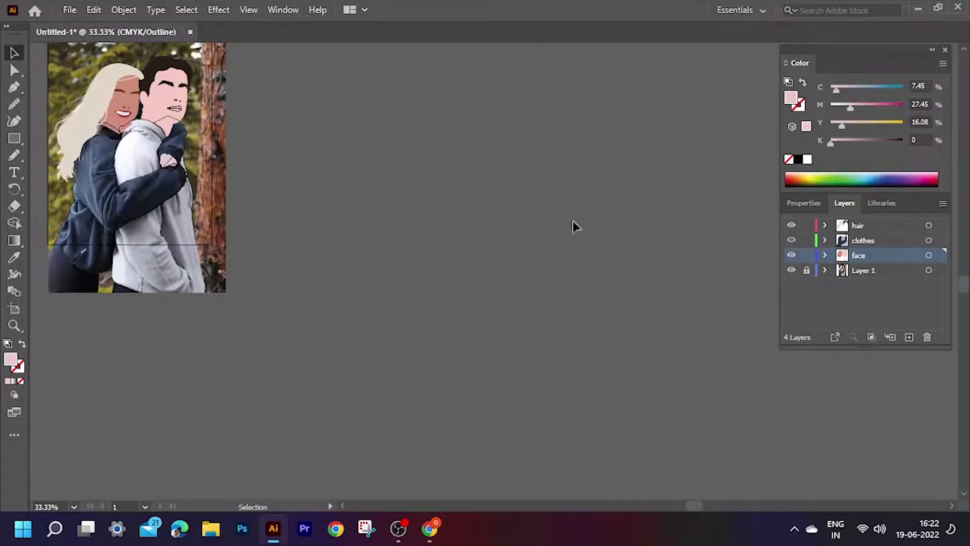
key(ctrl+equal)
key(ctrl+equal)
key(ctrl+equal)
Move the pink fist onto the clothes layer with cut and Paste in Front
right_click(215, 184)
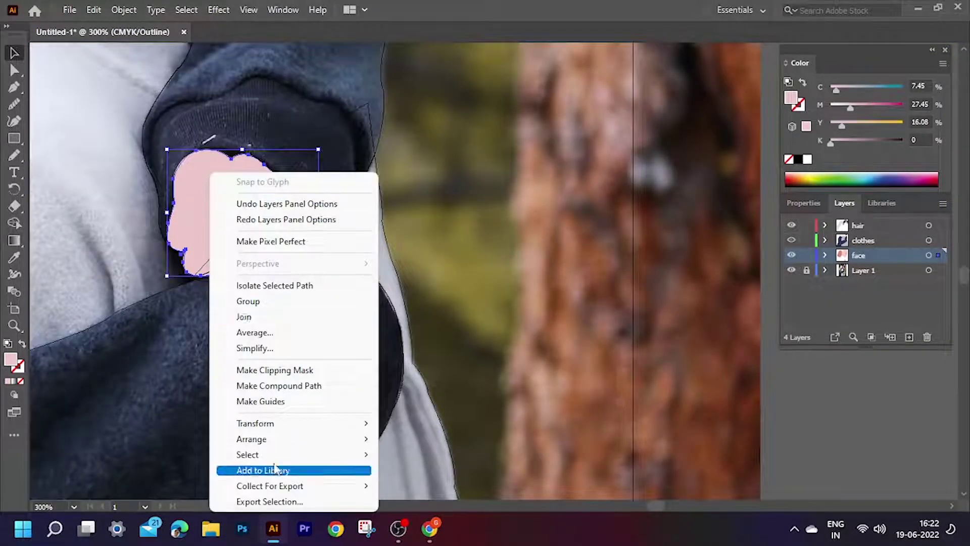
click(422, 247)
key(ctrl+x)
key(ctrl+y)
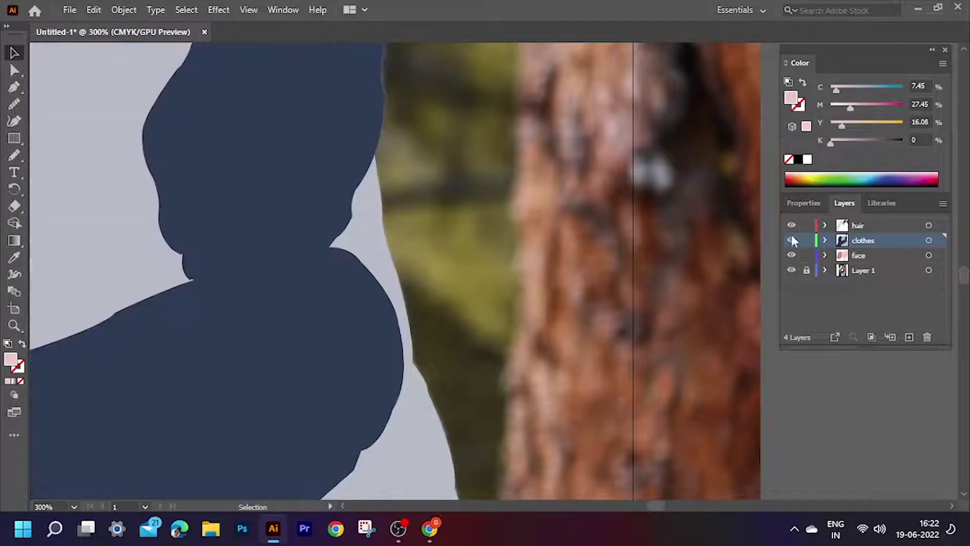
key(ctrl+v)
key(ctrl+z)
key(ctrl+f)
key(ctrl+0)
Hide the reference photo Layer 1 and check the hand up close
click(792, 270)
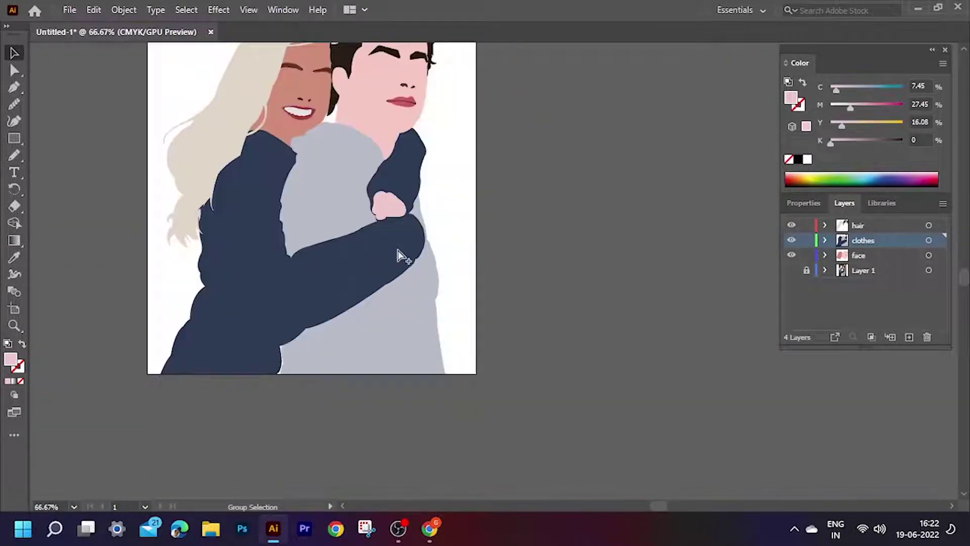
key(ctrl+equal)
key(ctrl+equal)
key(ctrl+equal)
key(ctrl+y)
click(792, 270)
alt+scroll(358, 124, up, 2)
alt+scroll(369, 127, up, 1)
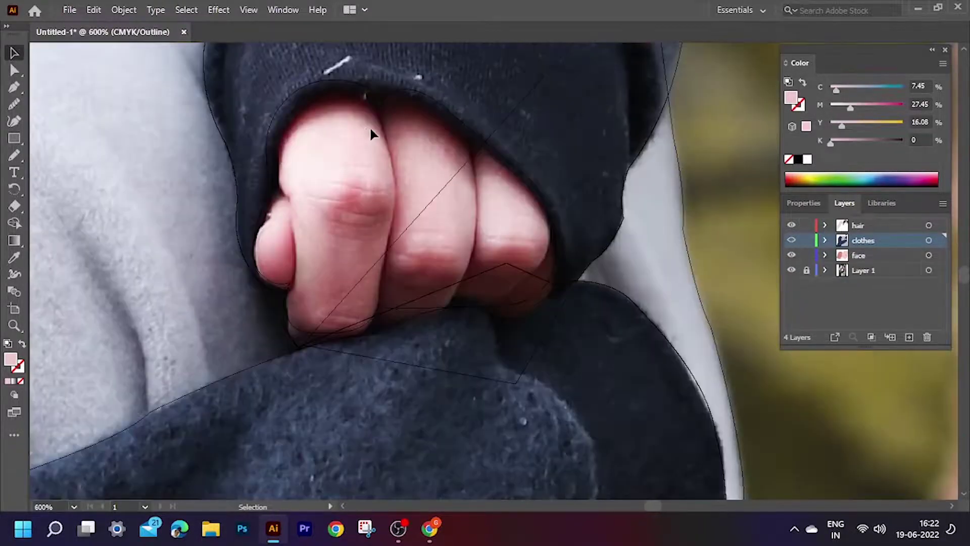
scroll(384, 132, down, 1)
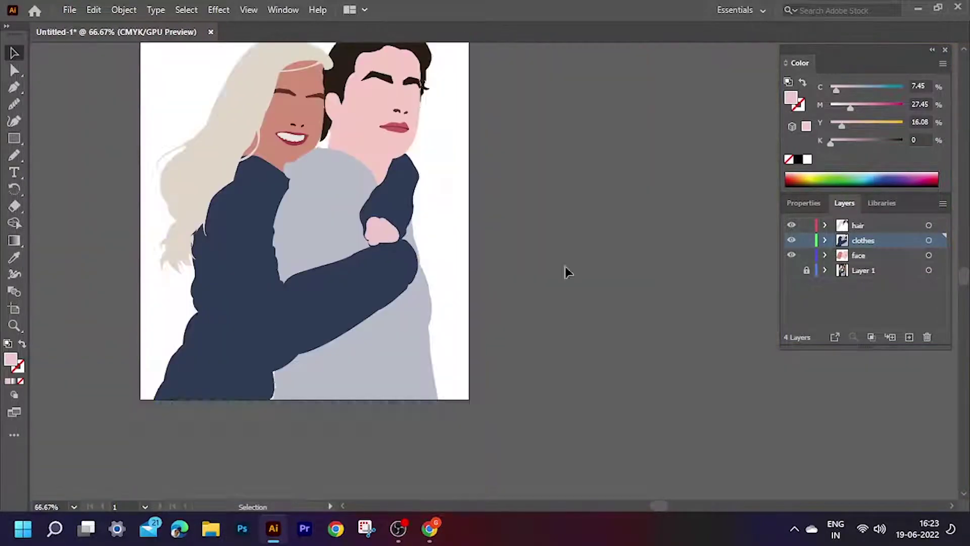
Draw an artboard-sized background rectangle and give it a lighter pink fill
key(m)
drag(137, 43, 469, 473)
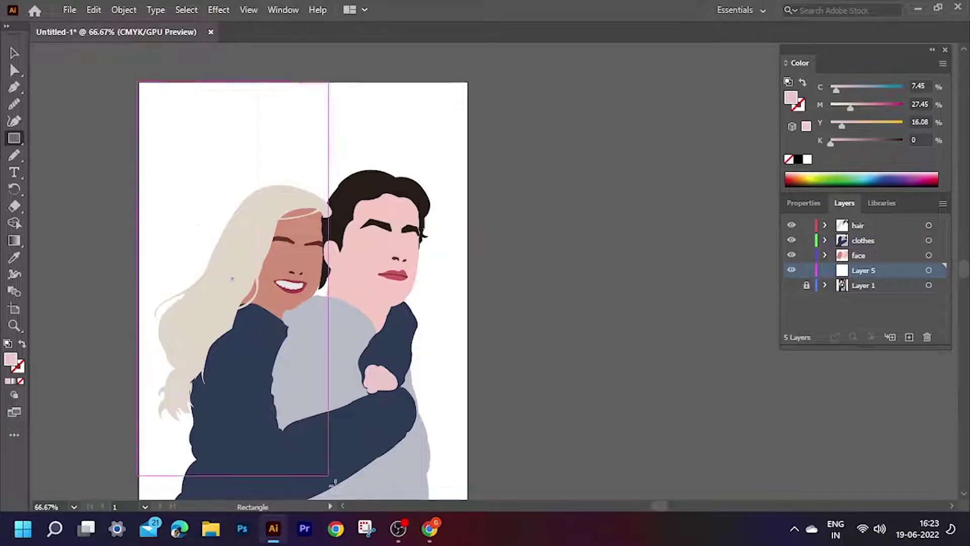
key(v)
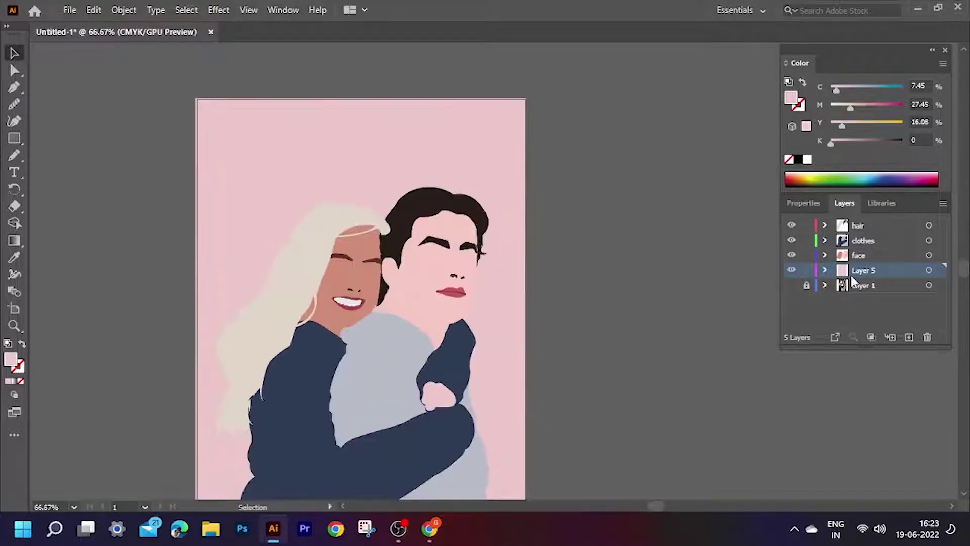
double_click(10, 359)
key(Return)
click(642, 231)
key(ctrl+minus)
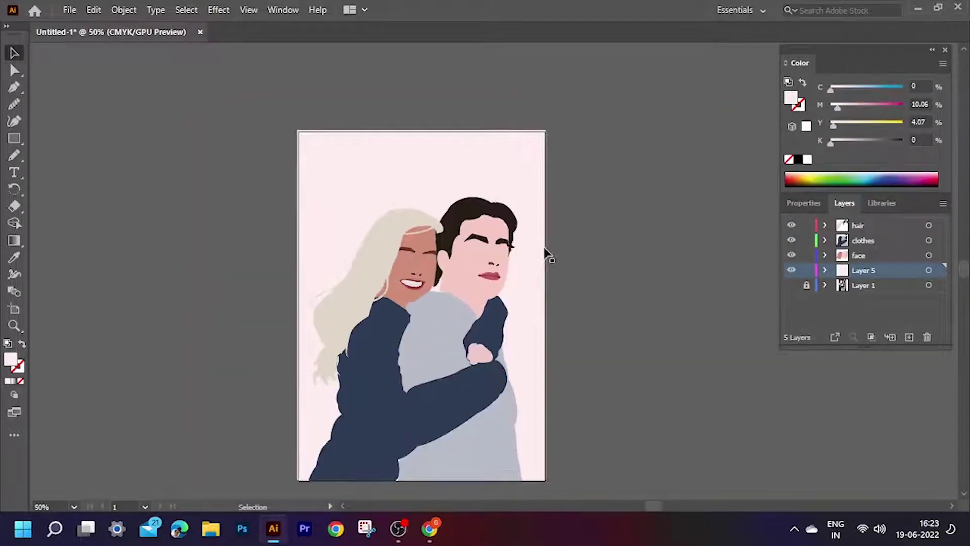
Try other background fills, sampling the navy and entering hex A3B6D1
double_click(11, 360)
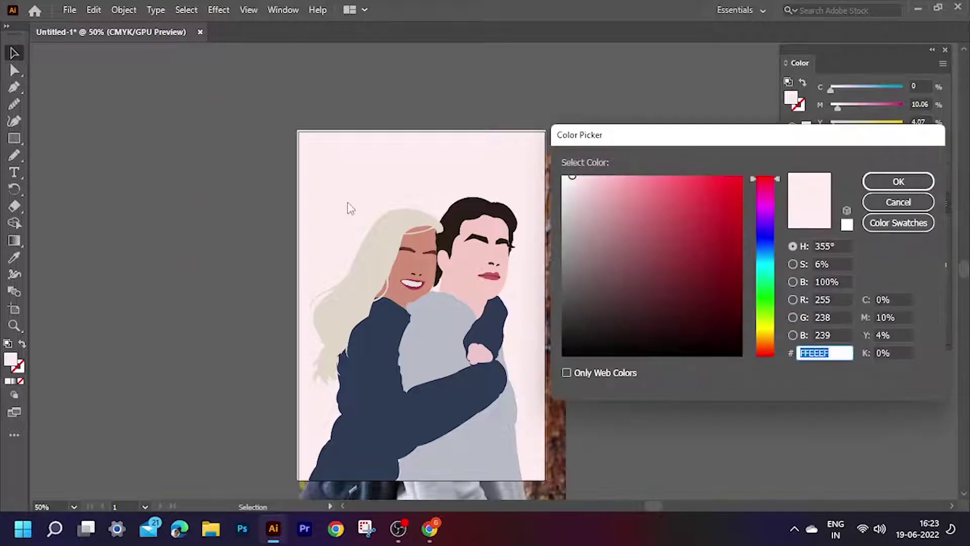
key(Return)
key(ctrl+plus)
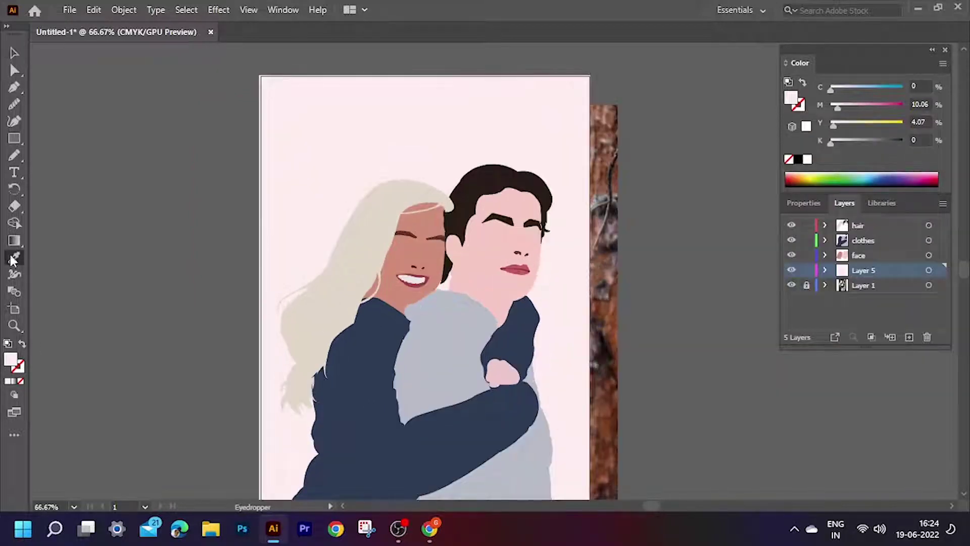
double_click(11, 360)
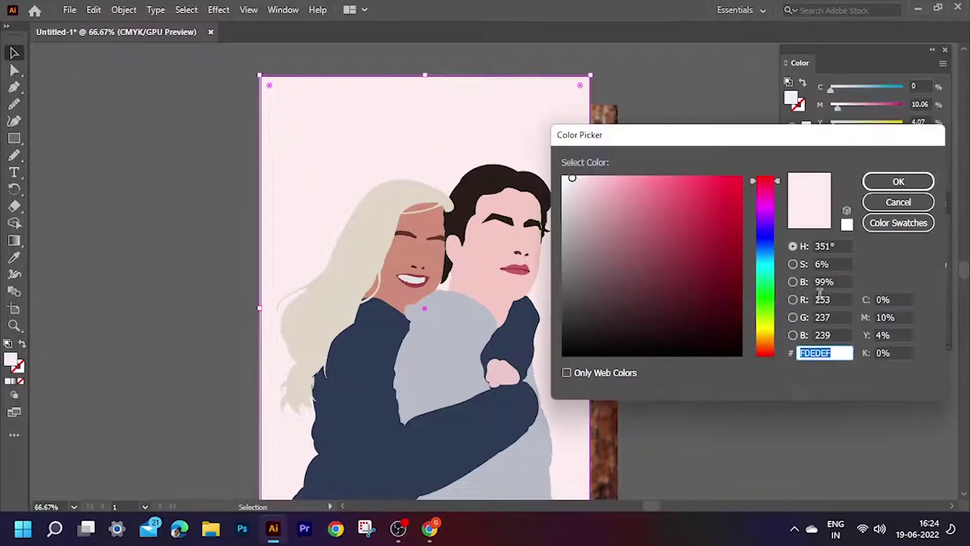
click(896, 180)
click(16, 263)
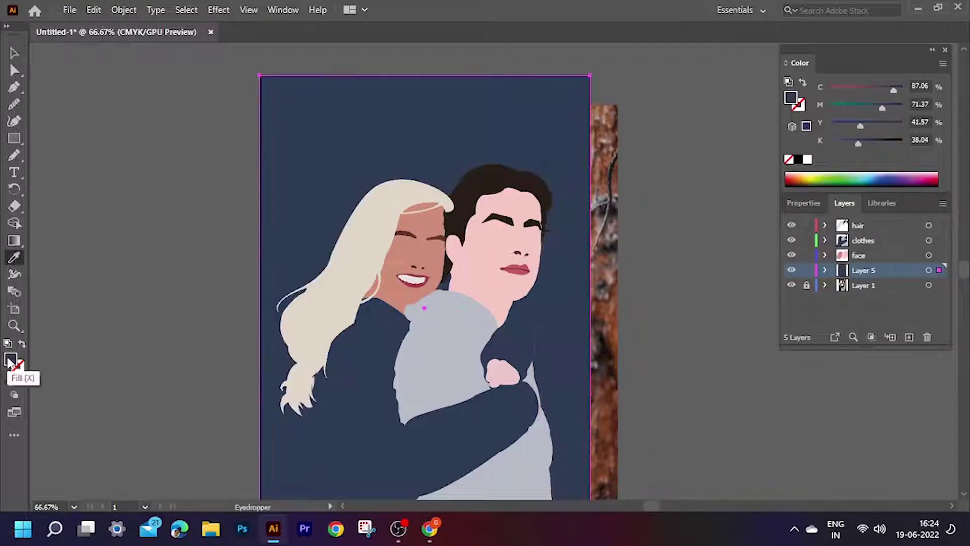
double_click(11, 359)
text(A3B6D1)
key(Return)
Confirm the light blue background, then shift its hue towards green
double_click(12, 360)
key(Return)
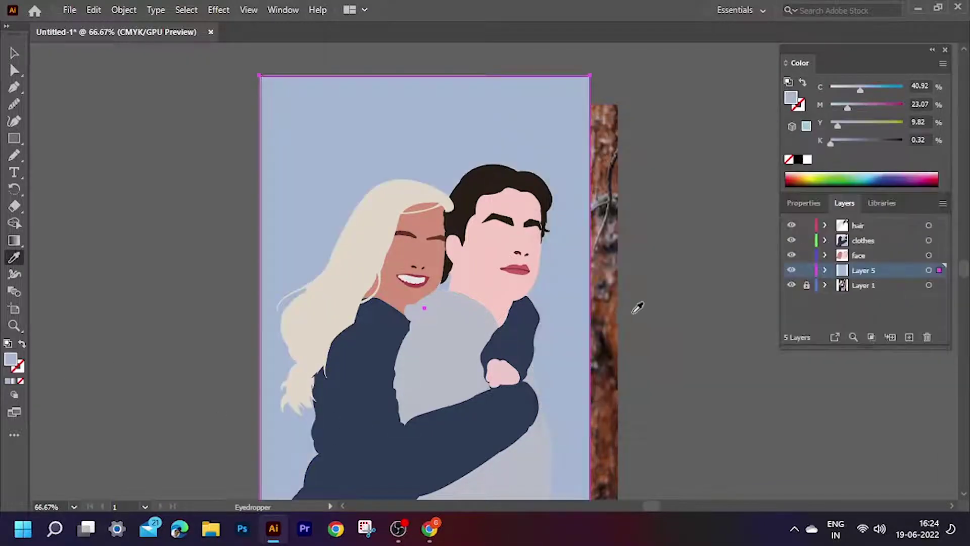
double_click(11, 360)
drag(765, 247, 765, 286)
key(Return)
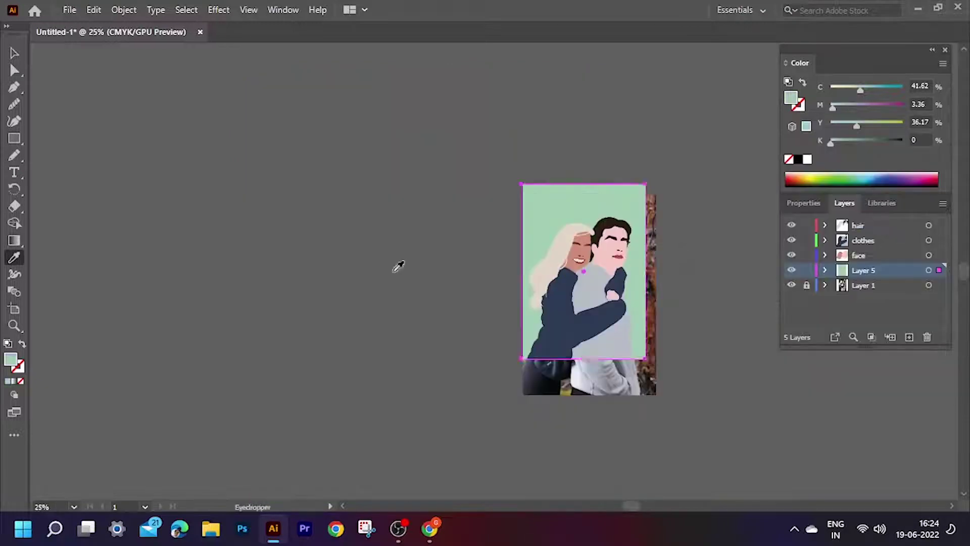
Sample the navy sleeve colour, then set the background fill to hex 7194CC
scroll(647, 278, up, 3)
scroll(647, 278, up, 2)
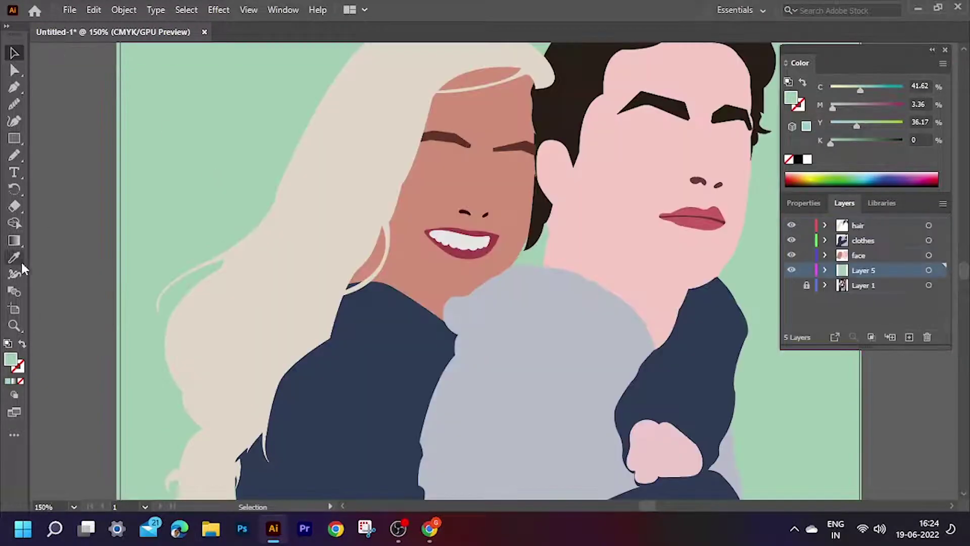
click(14, 258)
click(455, 217)
click(352, 317)
key(ctrl+0)
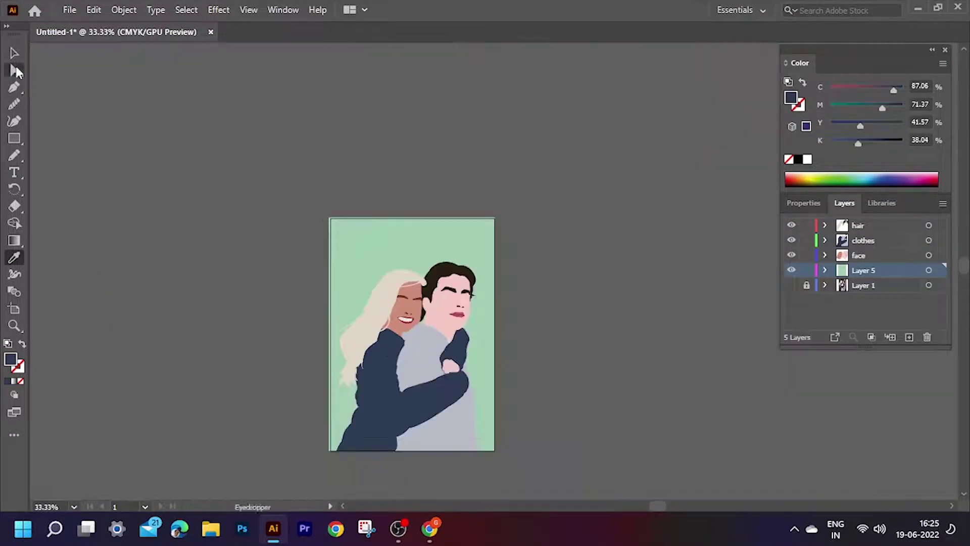
double_click(11, 360)
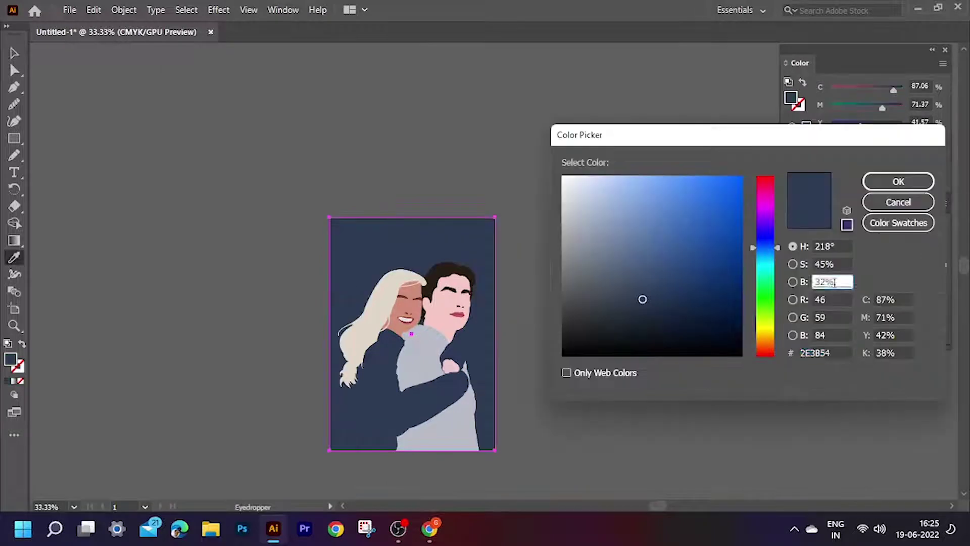
text(7194CC)
key(Return)
Lower the background saturation to 25% for a greyish blue and add a new layer
double_click(11, 359)
click(800, 268)
text(25)
key(Return)
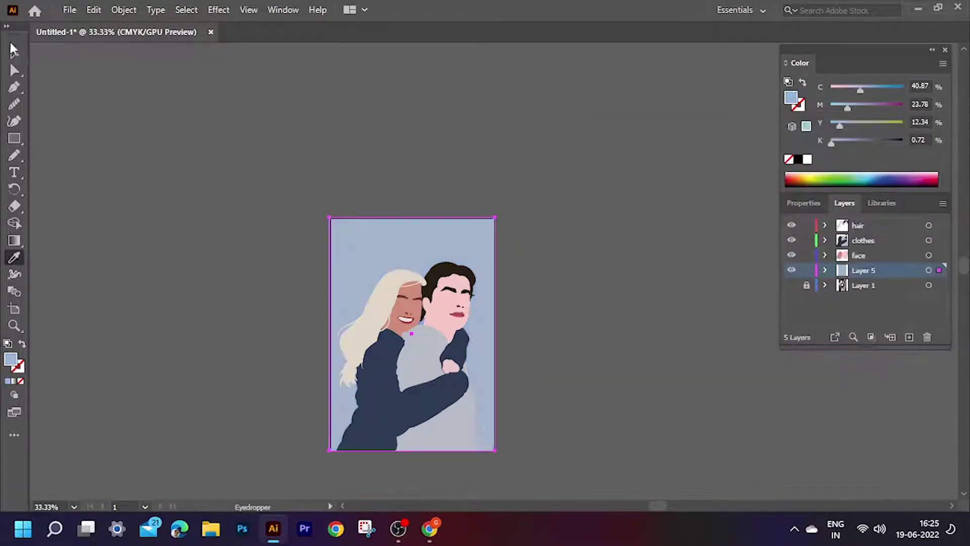
click(909, 337)
key(ctrl+1)
Choose the Ellipse tool with a near-white pale grey fill
right_click(428, 220)
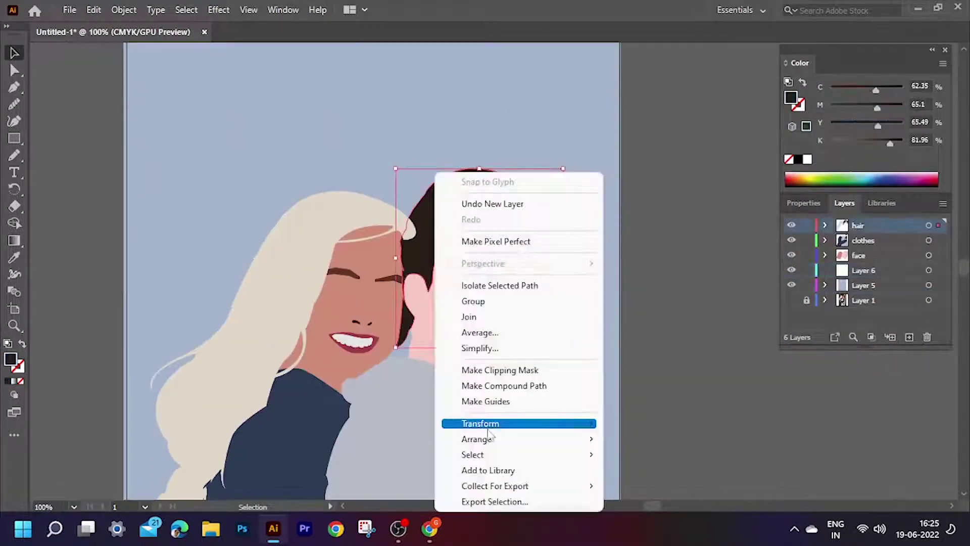
key(ctrl+plus)
scroll(409, 347, down, 3)
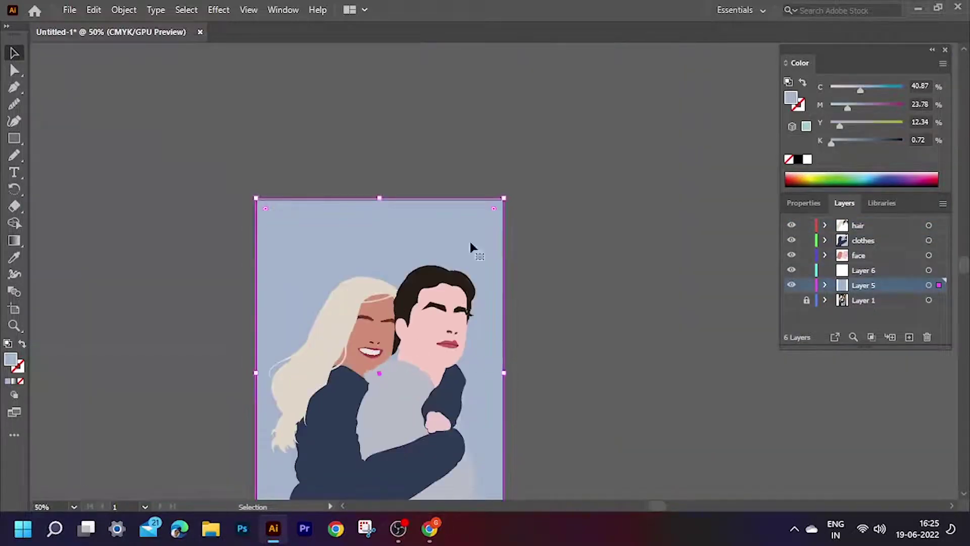
drag(469, 239, 527, 177)
click(14, 139)
click(51, 154)
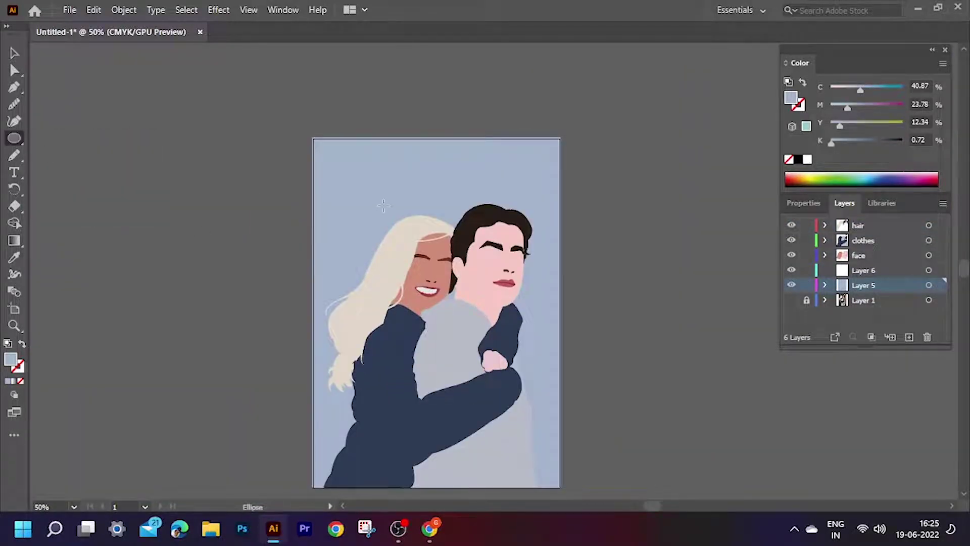
double_click(10, 360)
mouse_move(596, 210)
mouse_down()
mouse_move(541, 181)
mouse_move(597, 210)
mouse_move(564, 191)
mouse_up()
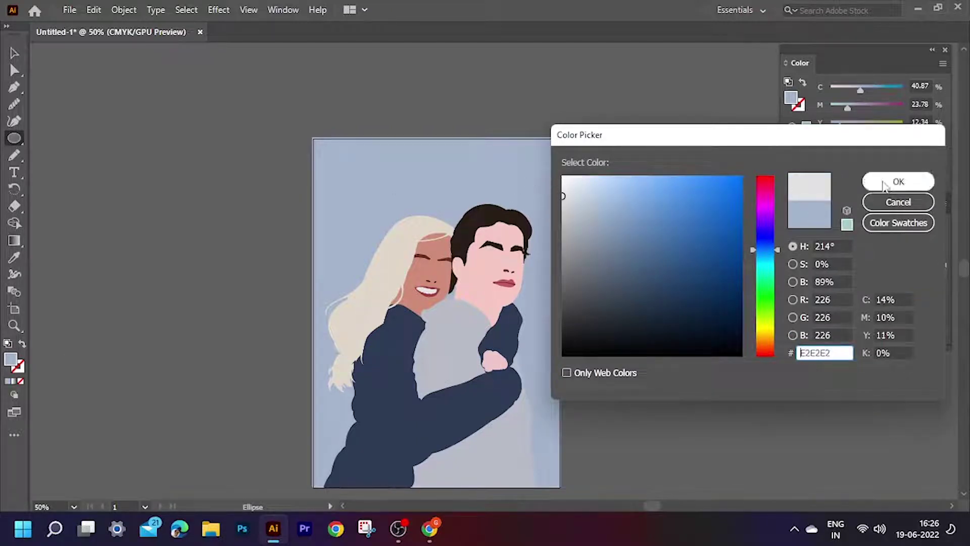
key(Return)
Draw a large circle behind the couple's heads, sized to span the artboard width
drag(369, 176, 532, 349)
key(v)
mouse_move(476, 199)
mouse_down()
mouse_move(423, 177)
mouse_move(445, 178)
mouse_up()
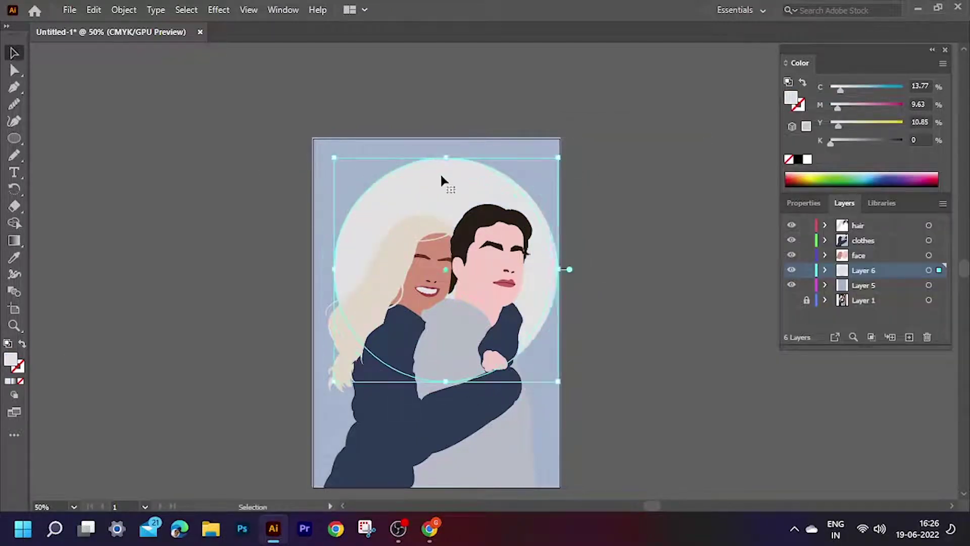
drag(568, 269, 535, 269)
click(665, 229)
scroll(665, 229, down, 2)
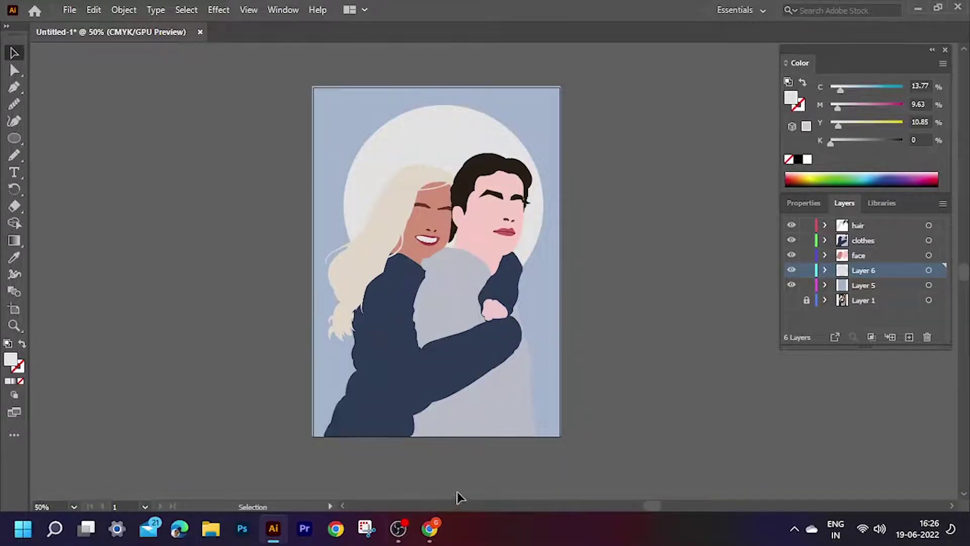
click(403, 528)
Hide the clothes, face and background layers, show the photo in Outline view, and activate the hair layer
drag(791, 240, 792, 285)
click(791, 300)
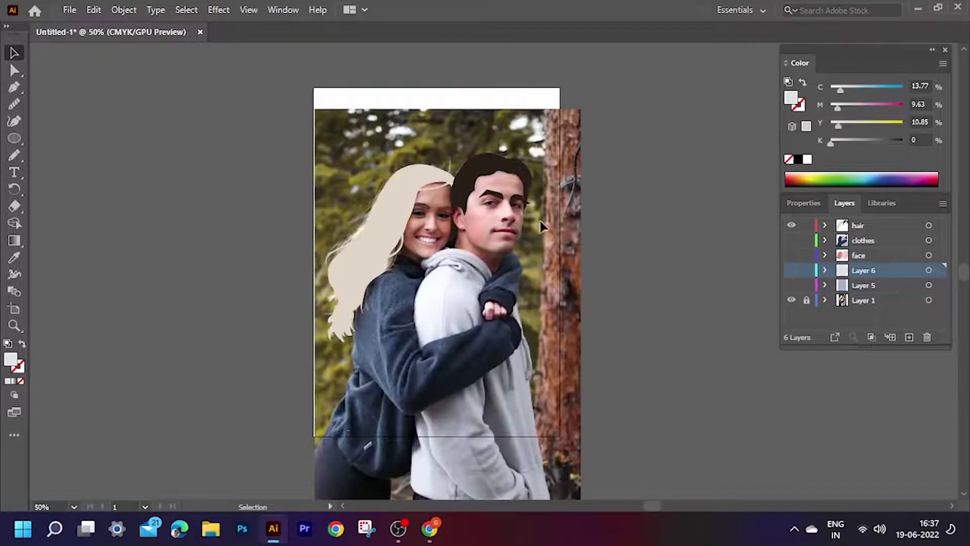
key(ctrl+plus)
key(ctrl+plus)
key(ctrl+plus)
ctrl+click(792, 225)
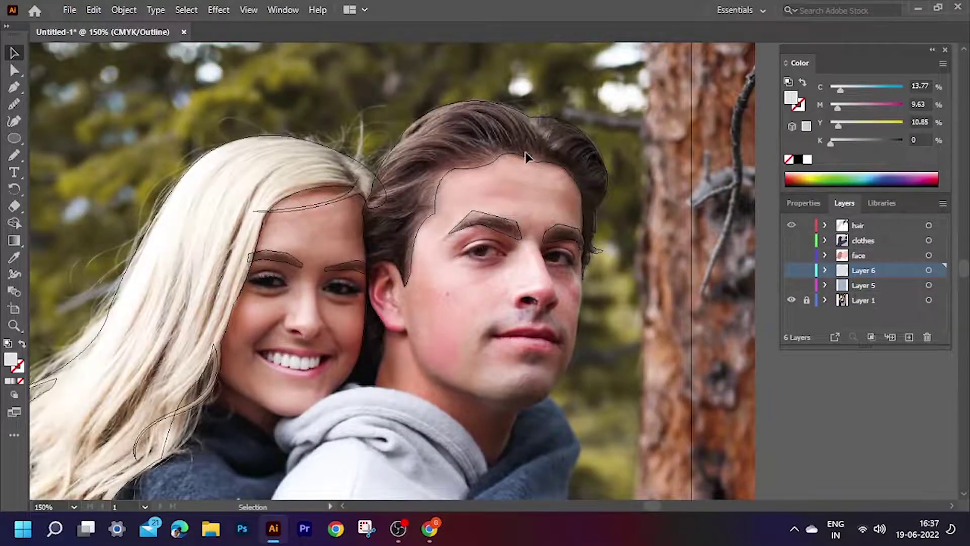
scroll(525, 157, up, 4)
scroll(596, 191, up, 3)
scroll(503, 163, up, 1)
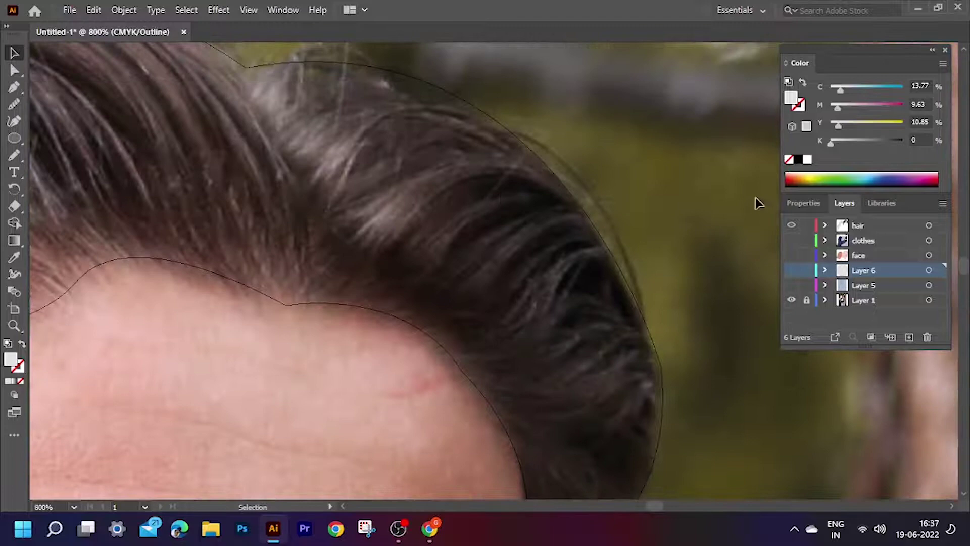
click(875, 225)
scroll(333, 196, up, 1)
Sketch a zigzag highlight stroke across the man's hair with the Pencil tool
key(n)
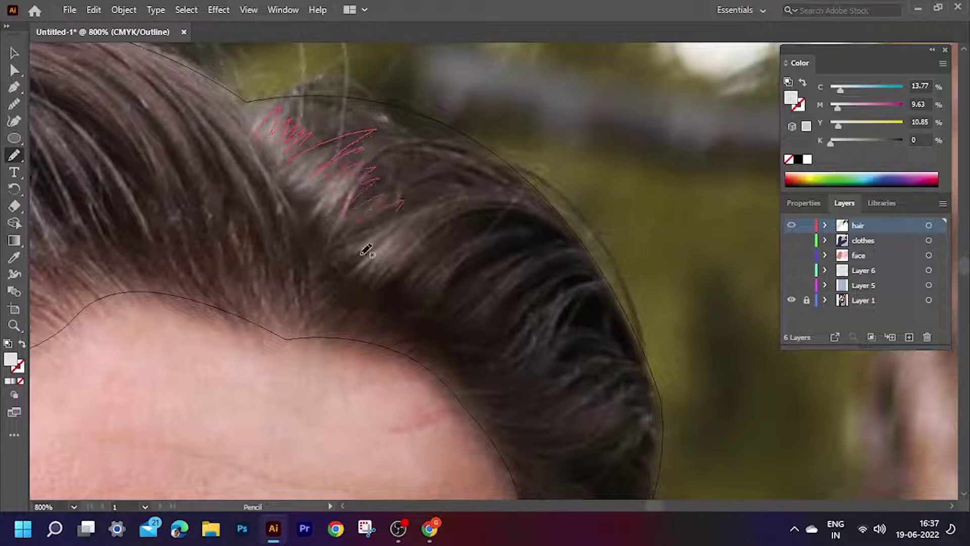
drag(363, 254, 397, 257)
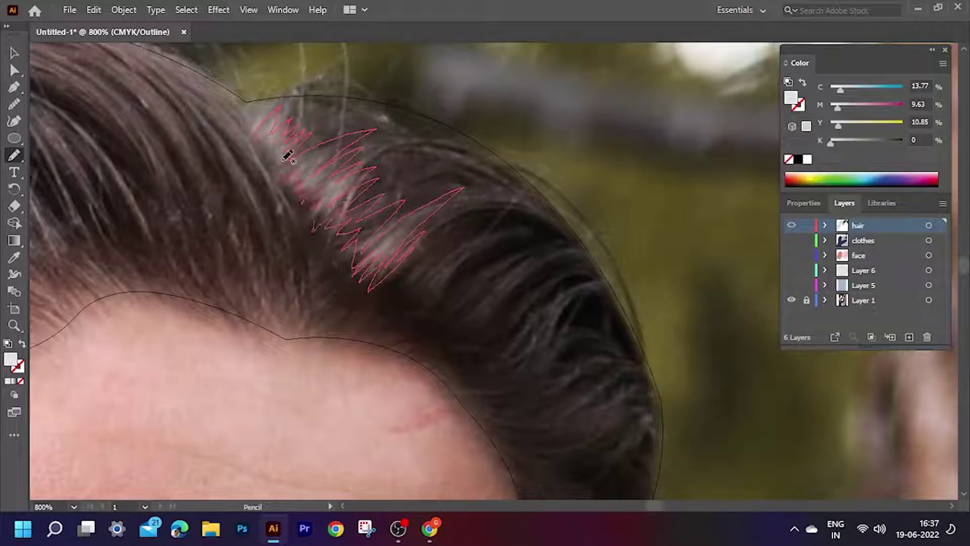
drag(261, 131, 261, 133)
scroll(286, 108, up, 3)
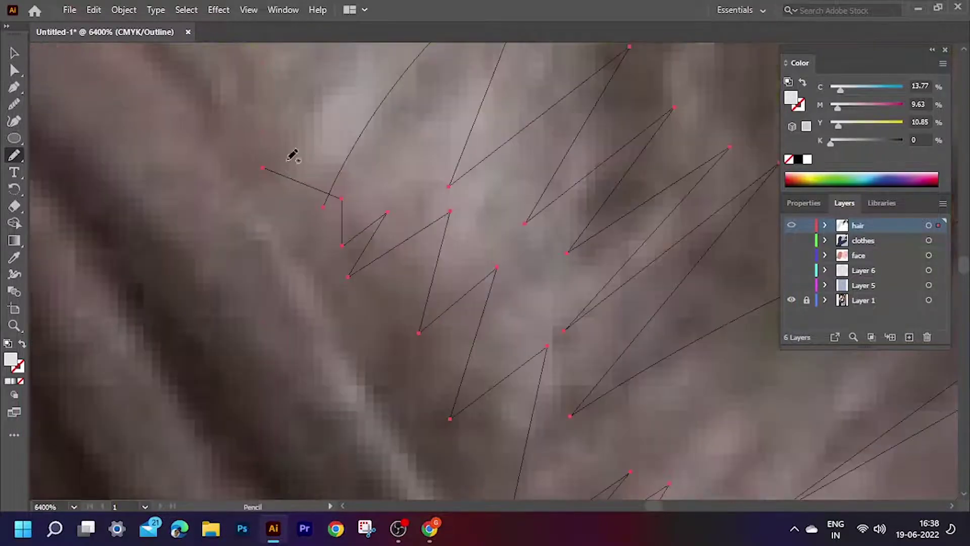
Average the zigzag stroke's stray anchor points
click(20, 71)
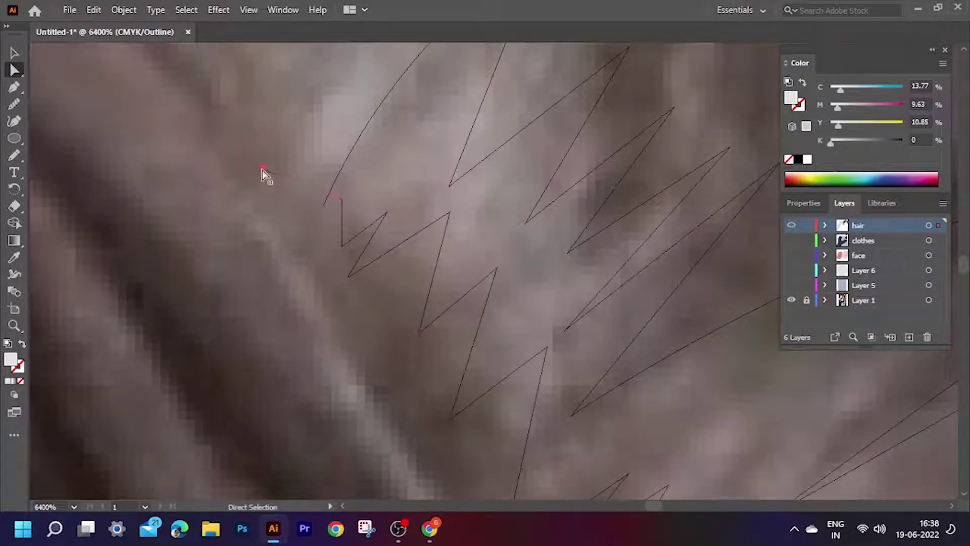
drag(342, 203, 324, 209)
key(ctrl+z)
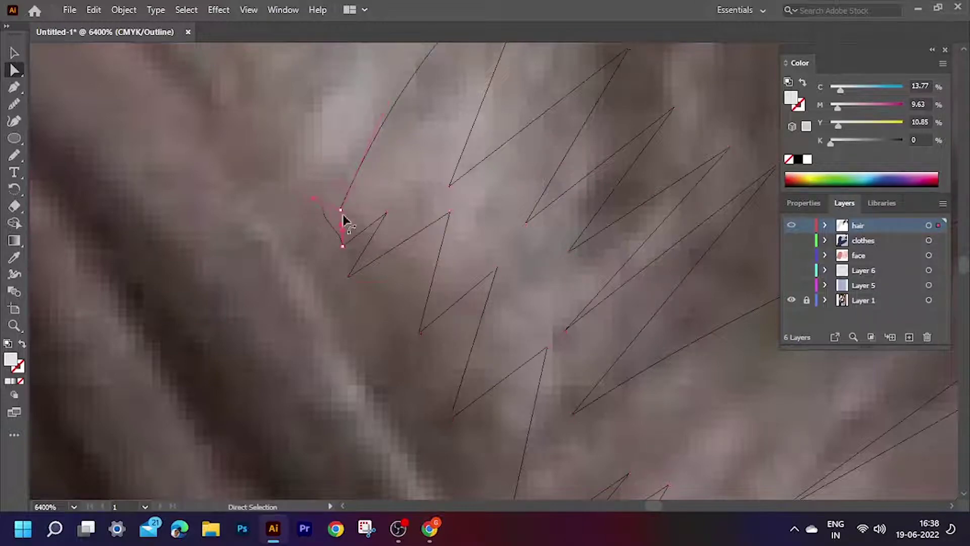
right_click(357, 173)
click(404, 332)
click(449, 305)
right_click(360, 173)
key(Escape)
key(ctrl+minus)
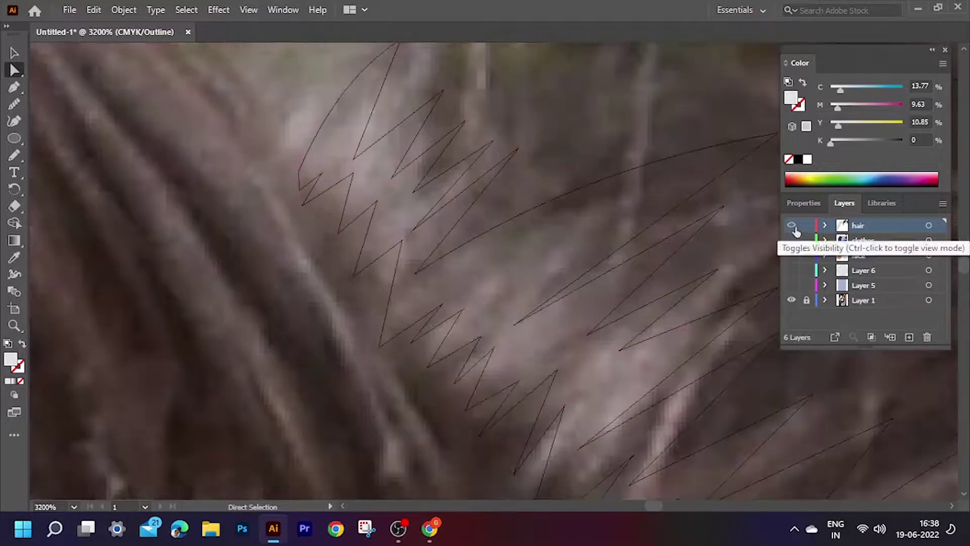
Fill the hair highlight with a tan colour sampled using the Eyedropper
key(ctrl+y)
scroll(503, 192, down, 10)
scroll(541, 256, up, 3)
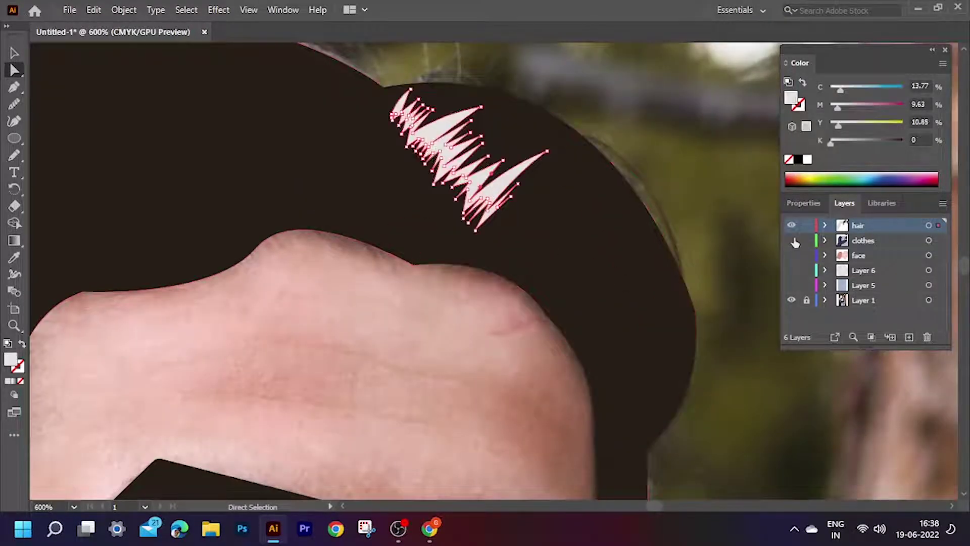
click(791, 300)
key(ctrl+y)
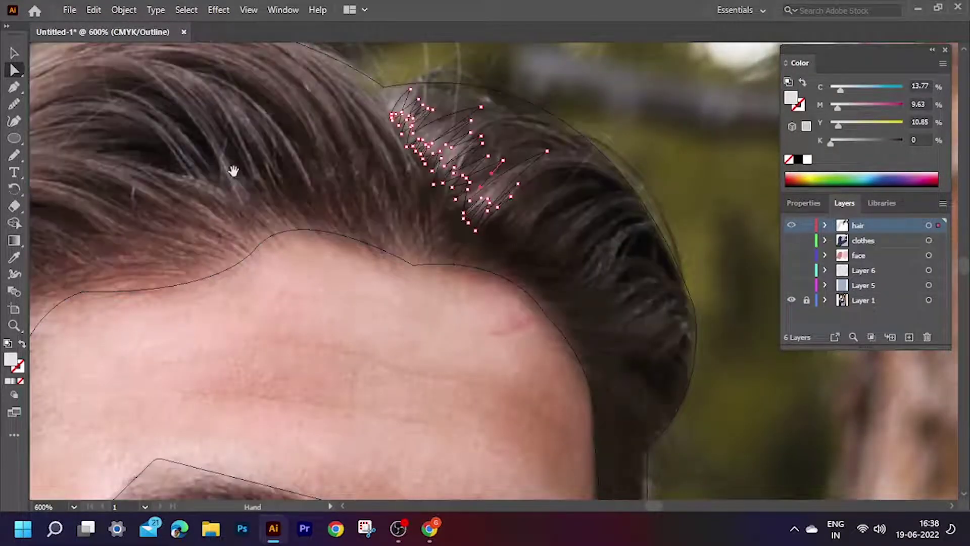
scroll(232, 166, up, 3)
scroll(232, 167, left, 4)
key(i)
key(ctrl+y)
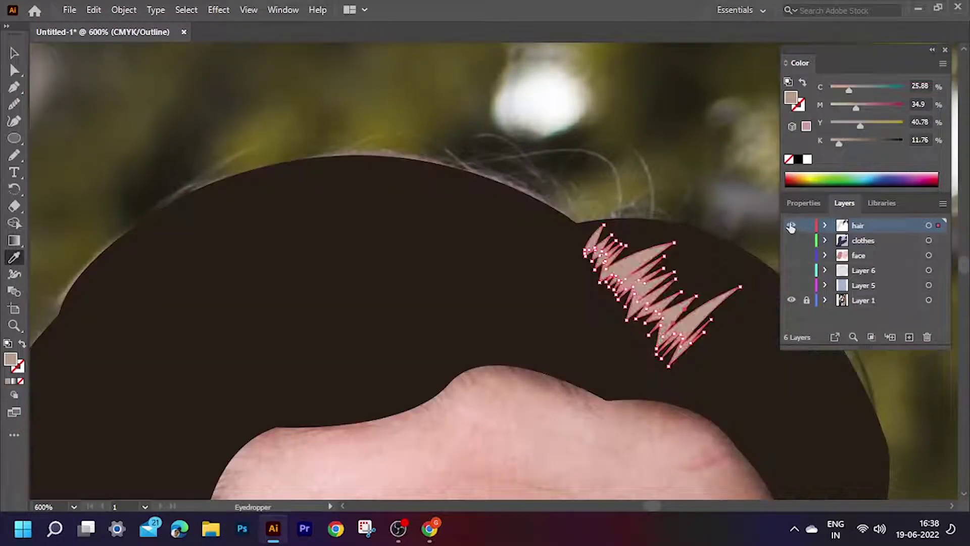
click(635, 153)
click(14, 52)
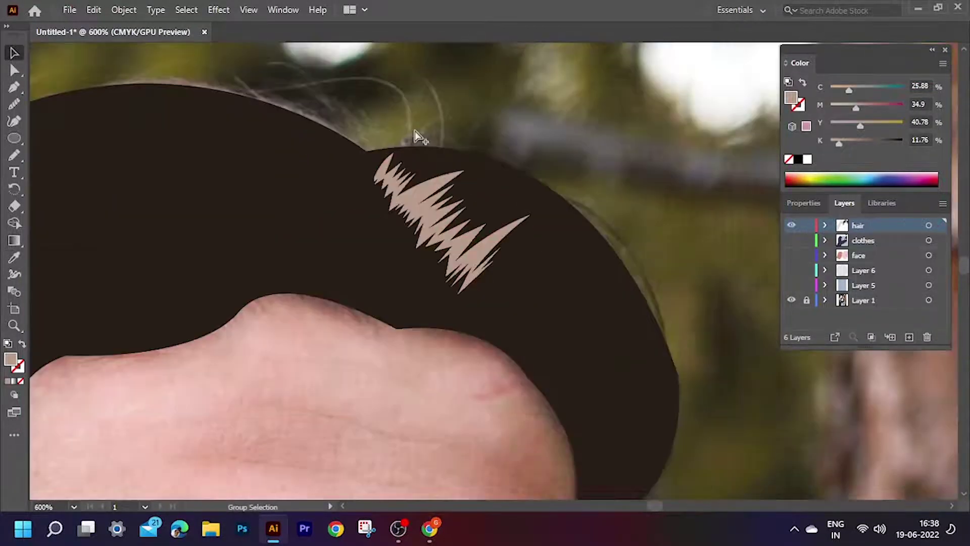
In Outline view, pencil the first highlight strands along the man's hair
key(ctrl+y)
alt+scroll(574, 234, down, 2)
alt+scroll(479, 219, up, 1)
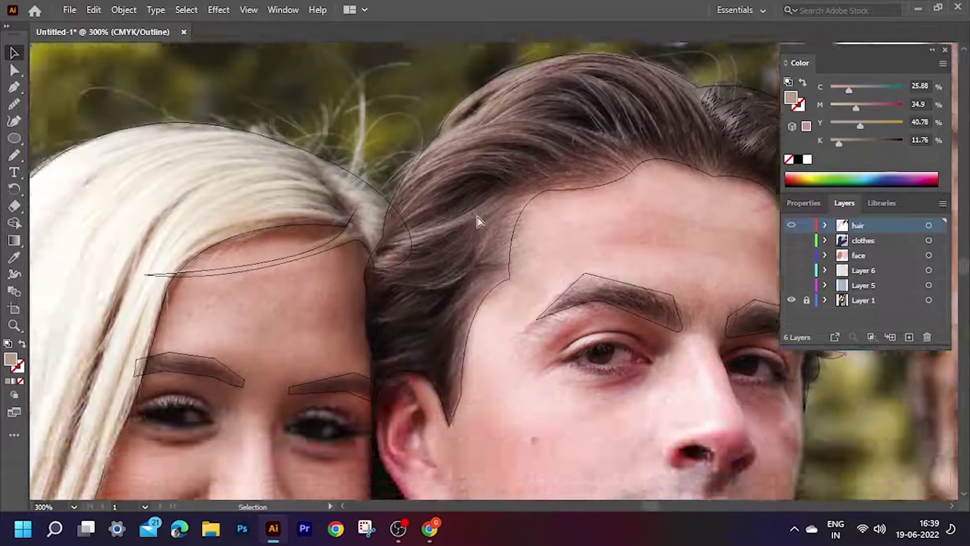
alt+scroll(475, 240, up, 1)
key(n)
drag(314, 277, 535, 183)
drag(465, 250, 376, 300)
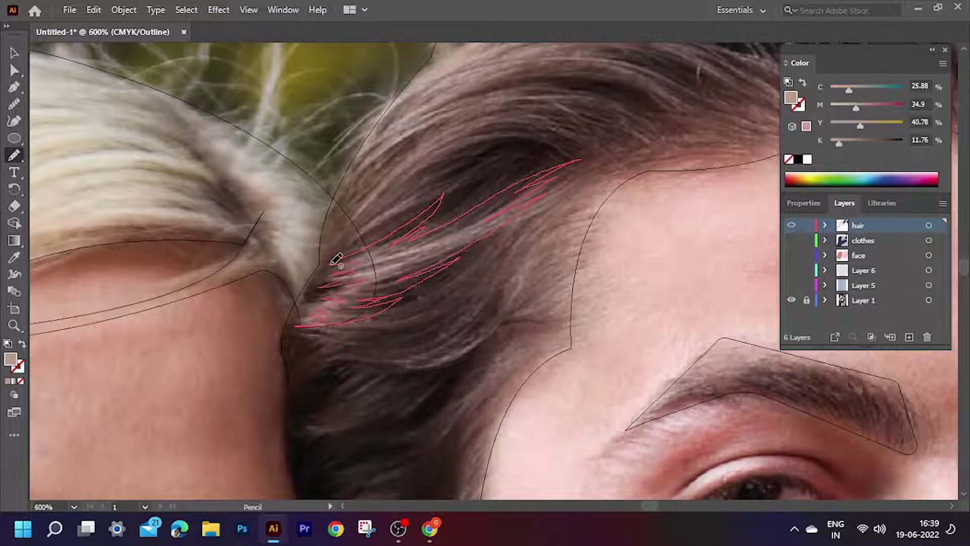
scroll(461, 264, down, 3)
mouse_move(364, 274)
mouse_down()
mouse_move(472, 234)
mouse_move(431, 274)
mouse_up()
scroll(444, 283, up, 5)
scroll(541, 277, right, 3)
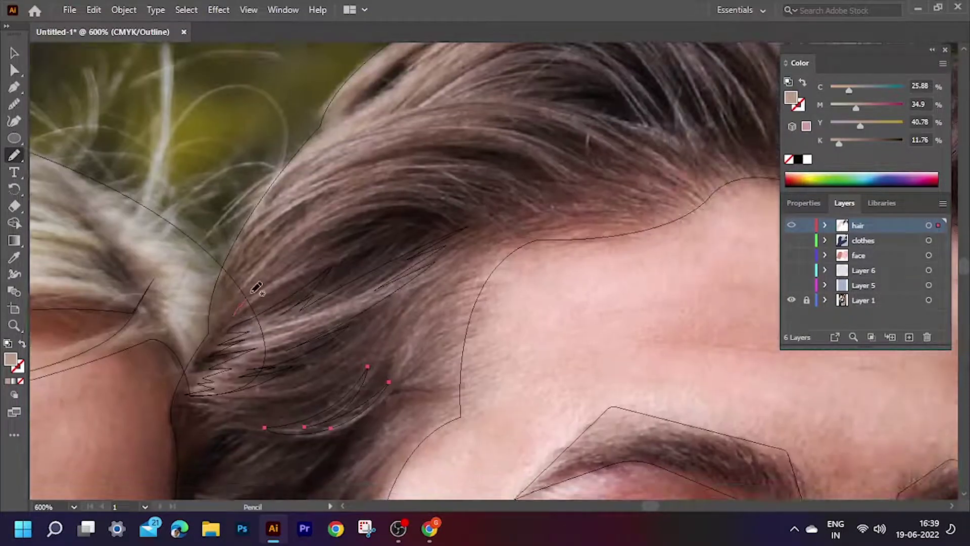
Draw long curved strands following the upper hair and across its top
mouse_move(256, 288)
mouse_down()
mouse_move(407, 199)
mouse_move(514, 197)
mouse_up()
drag(321, 206, 564, 169)
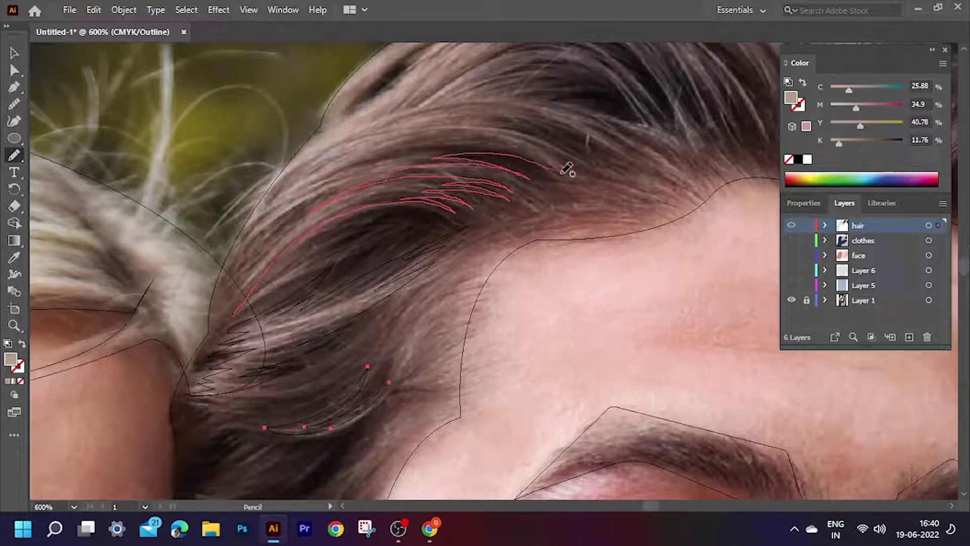
mouse_move(323, 172)
mouse_down()
mouse_move(570, 123)
mouse_move(398, 114)
mouse_up()
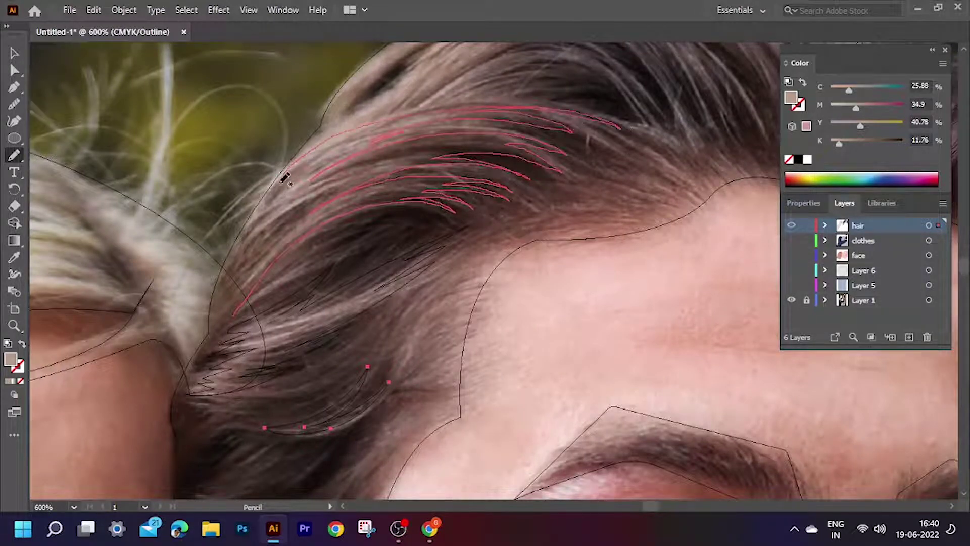
scroll(242, 294, up, 5)
scroll(315, 207, right, 3)
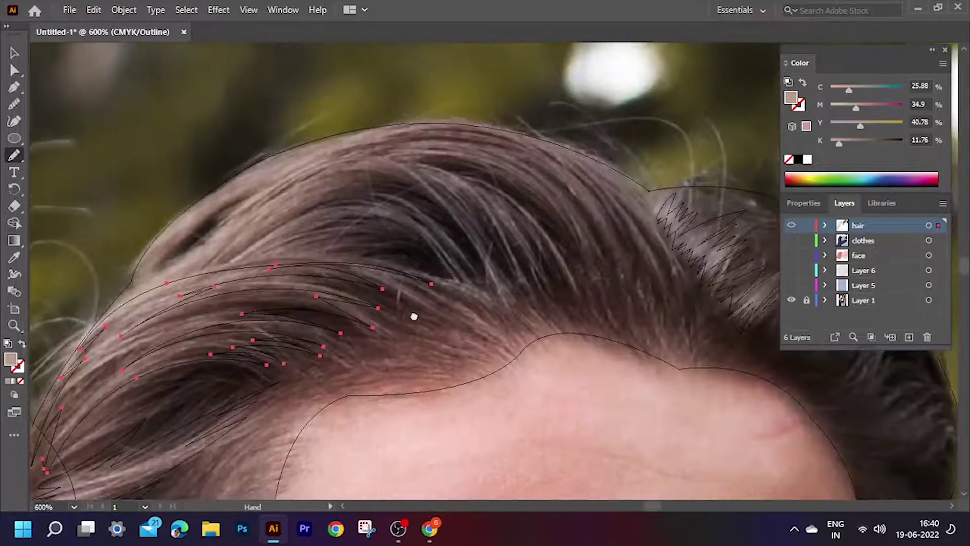
drag(429, 253, 263, 246)
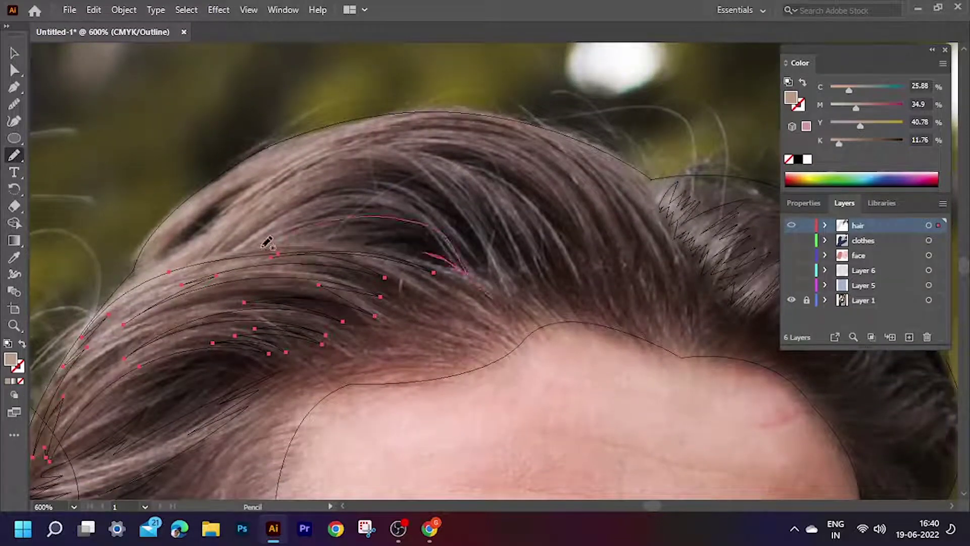
drag(399, 207, 316, 208)
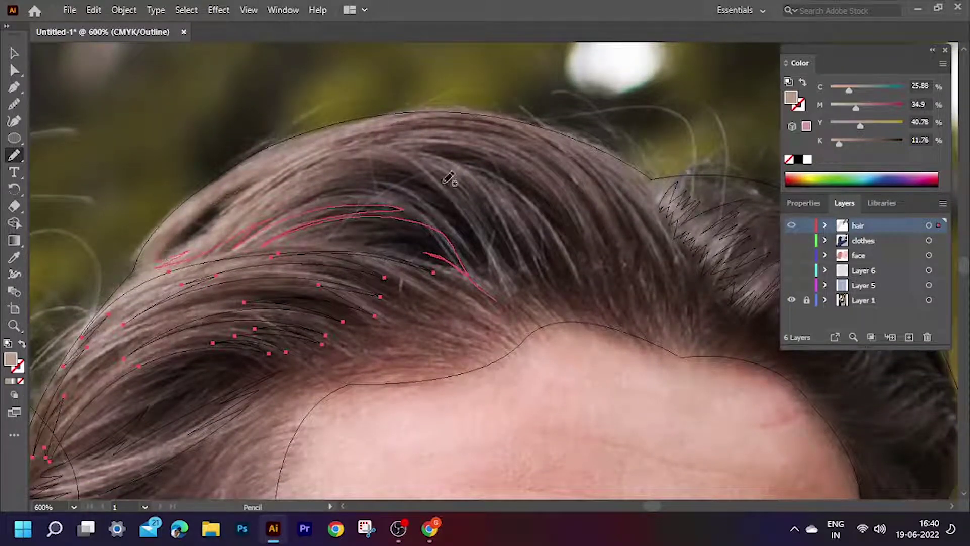
drag(278, 184, 495, 300)
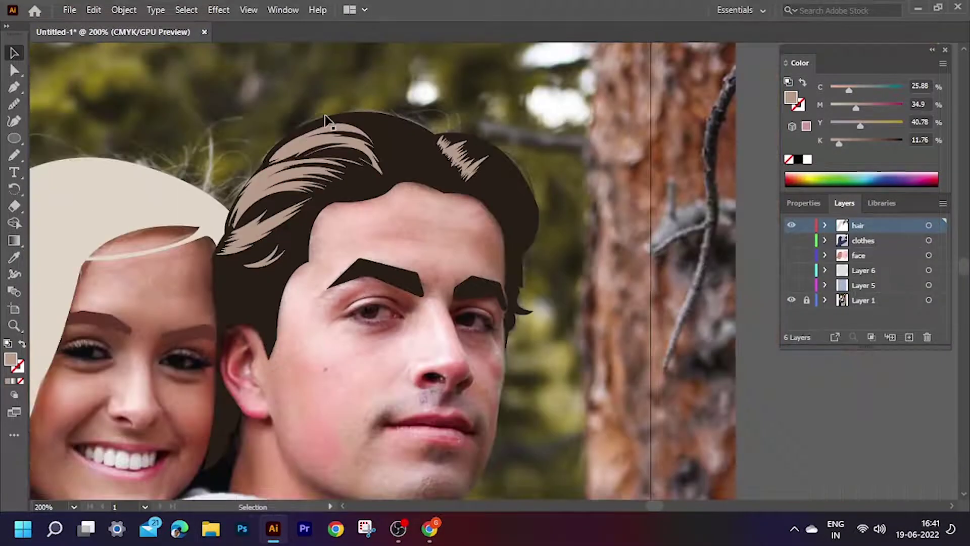
Add two more strands running up the crown of the hair
key(ctrl+y)
key(ctrl+minus)
key(r)
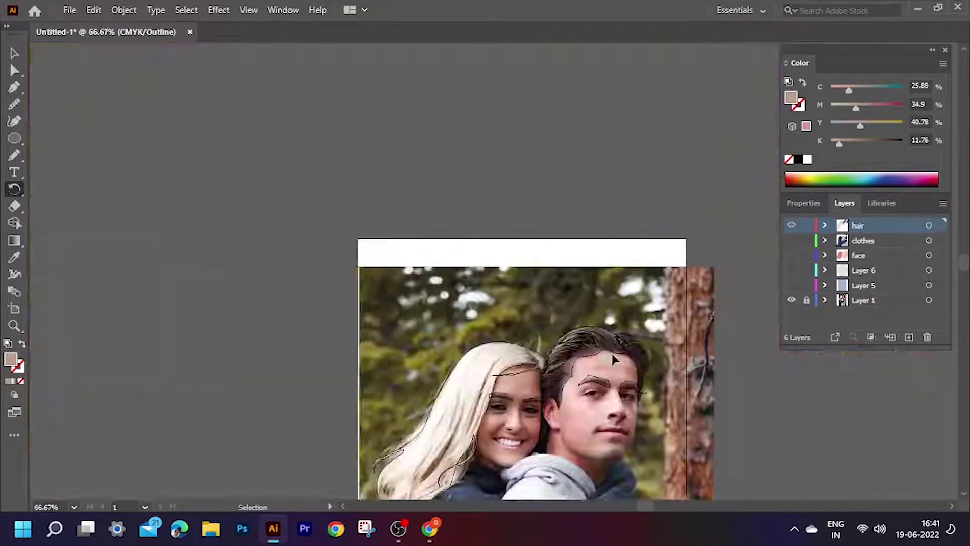
scroll(505, 192, down, 3)
scroll(457, 229, right, 4)
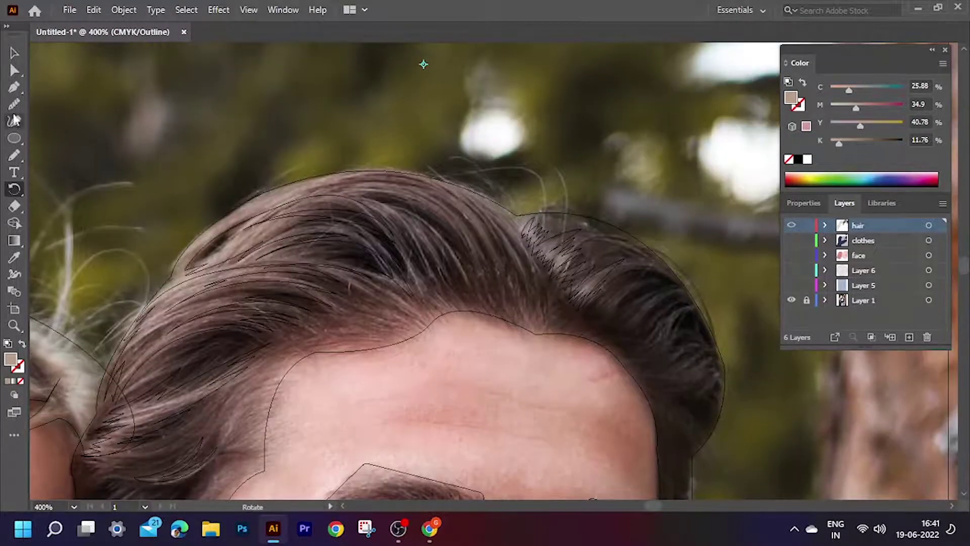
click(14, 156)
drag(451, 287, 446, 248)
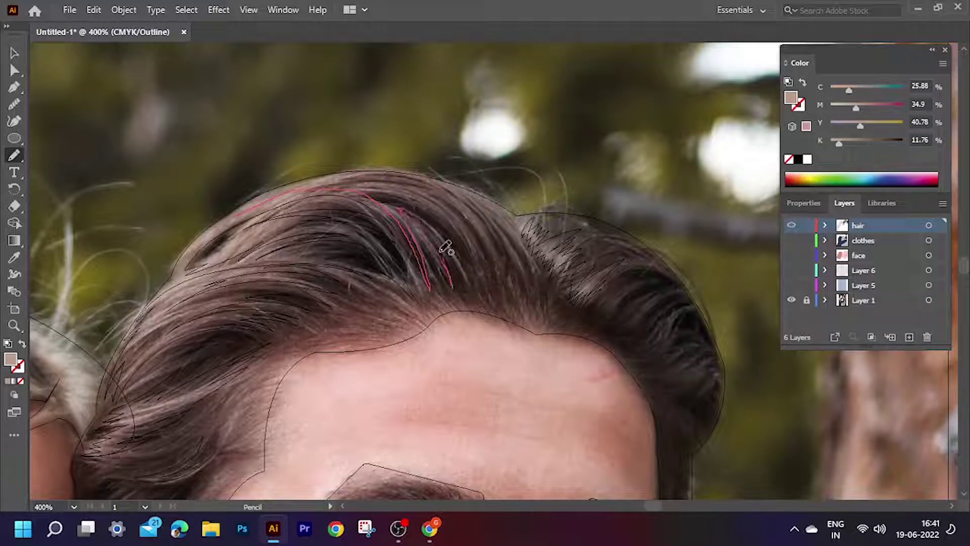
drag(469, 282, 443, 219)
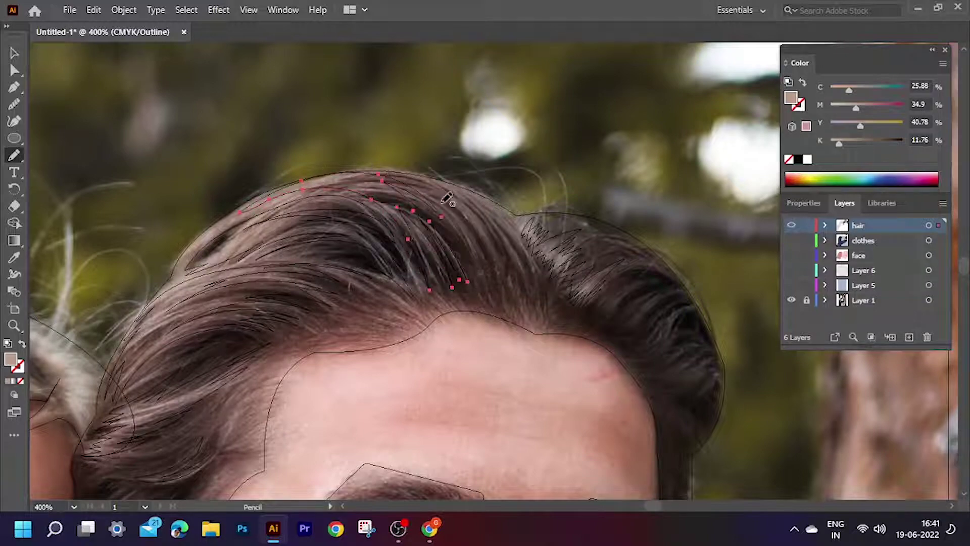
Draw three more highlight strands on the right side of the hair
drag(494, 255, 505, 187)
scroll(611, 200, up, 2)
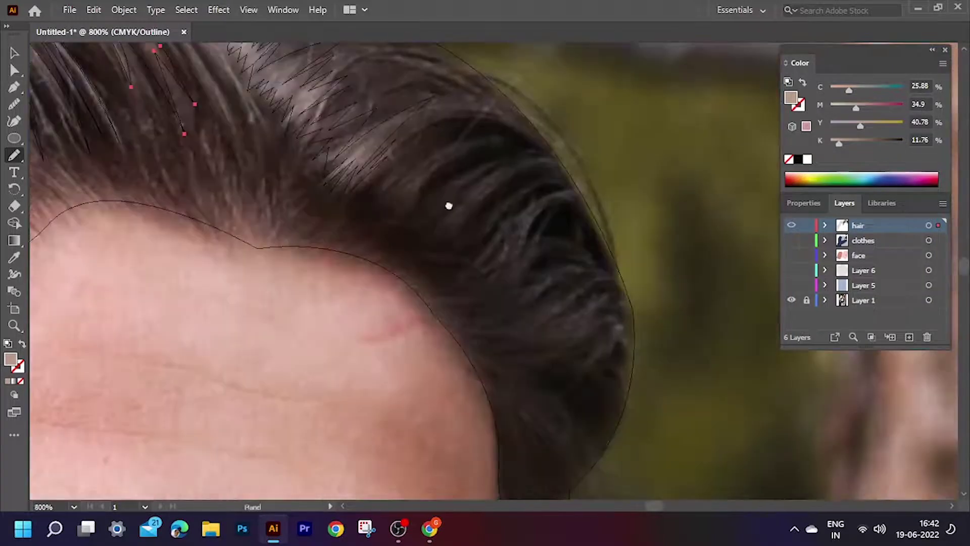
drag(412, 238, 515, 153)
mouse_move(427, 234)
mouse_down()
mouse_move(475, 185)
mouse_move(396, 217)
mouse_up()
drag(375, 269, 423, 237)
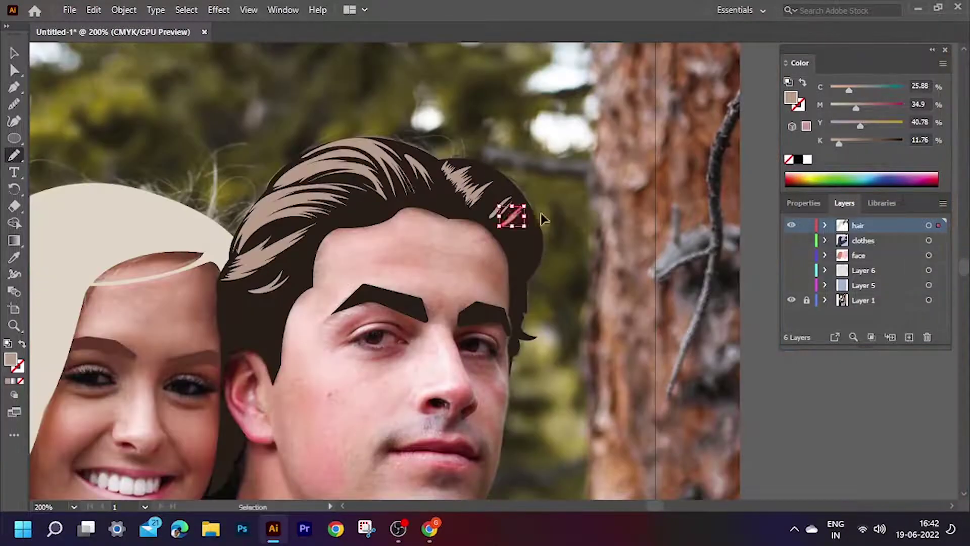
Hide the other artwork layers and show the reference photo in Outline view at the man's ear
key(v)
click(792, 301)
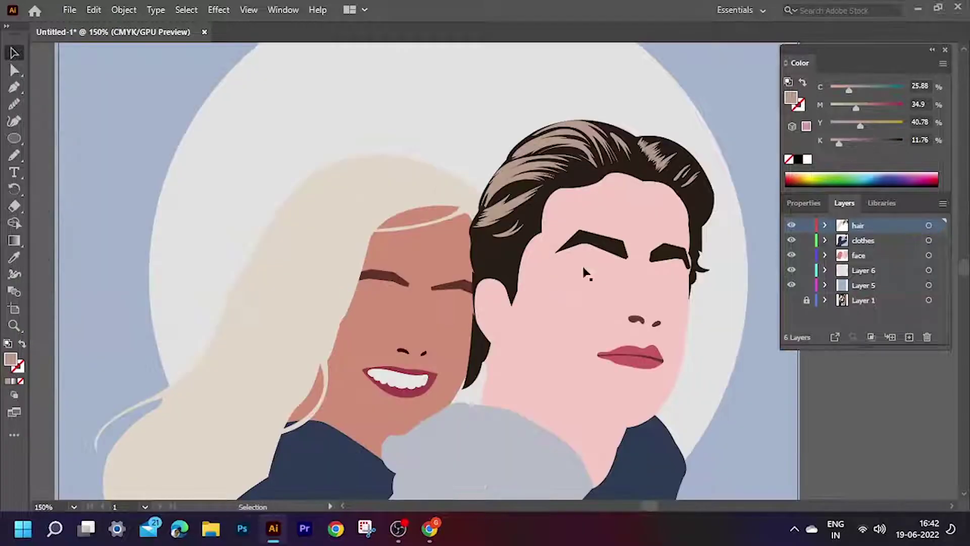
drag(791, 240, 791, 286)
key(ctrl+y)
click(792, 300)
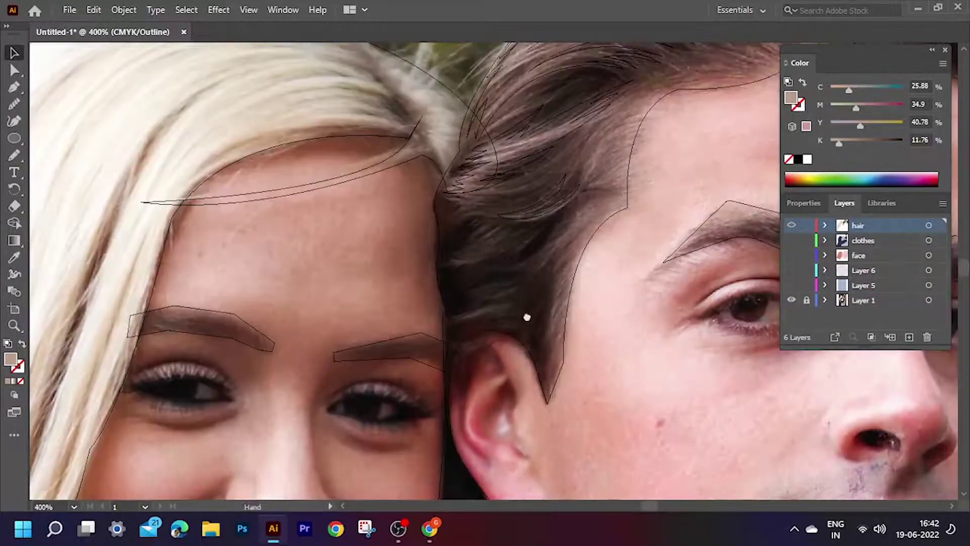
drag(526, 317, 528, 290)
scroll(536, 288, up, 2)
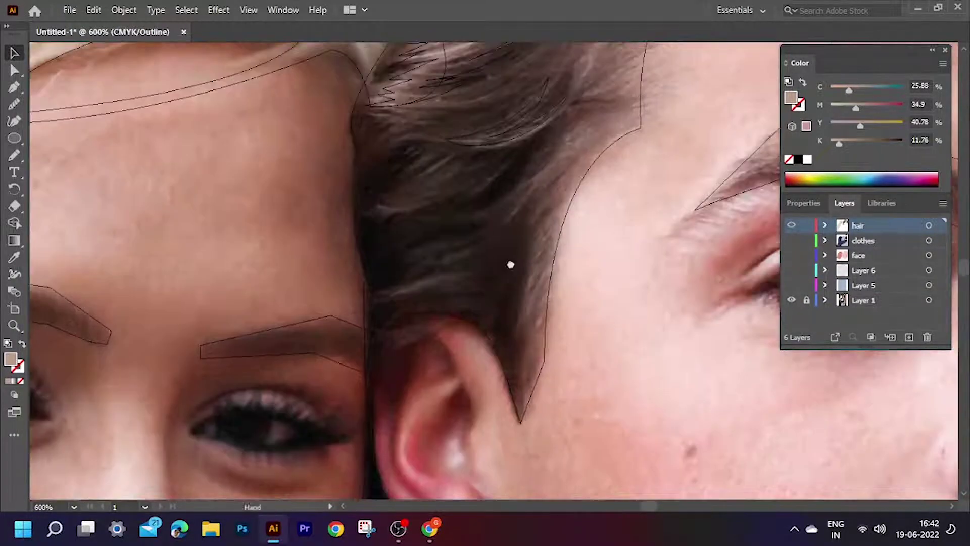
Pencil several short curved strands over the hair above the ear
key(n)
mouse_move(461, 134)
mouse_down()
mouse_move(493, 159)
mouse_move(474, 158)
mouse_up()
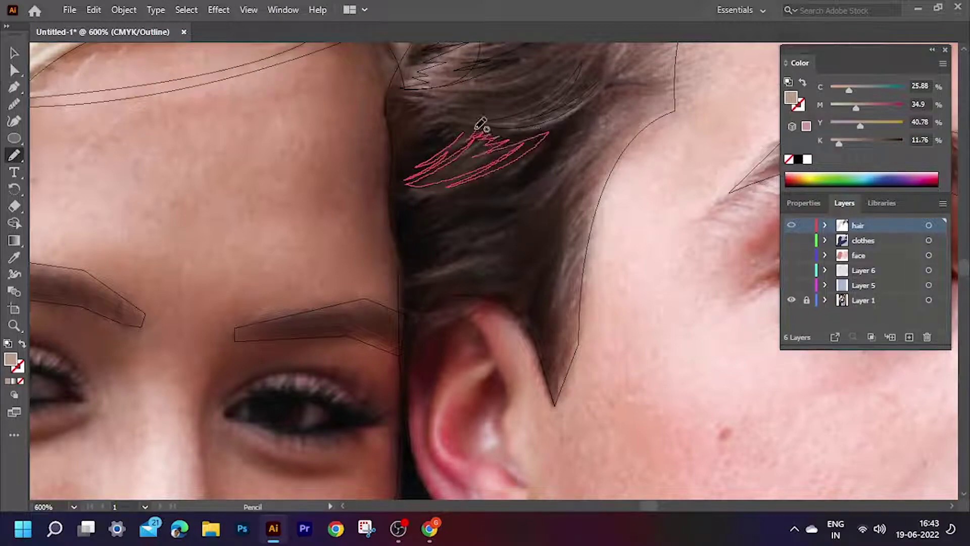
drag(480, 125, 473, 134)
drag(448, 174, 427, 228)
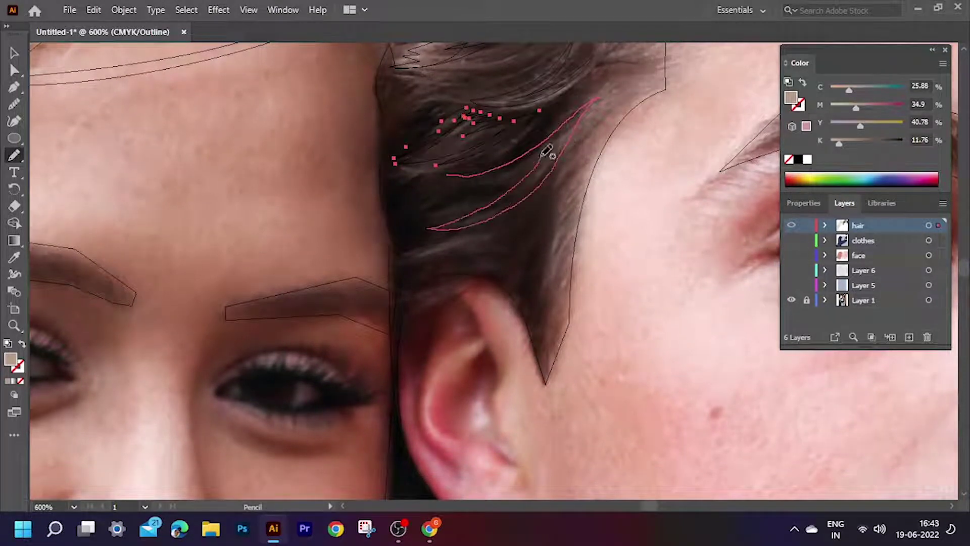
drag(546, 151, 526, 233)
scroll(522, 238, down, 2)
drag(445, 127, 429, 214)
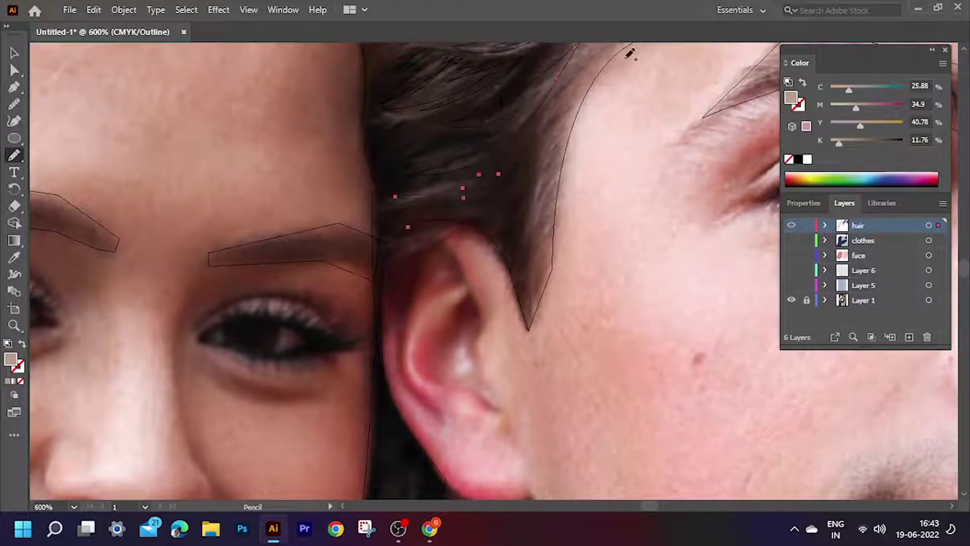
Check the new strands in coloured preview at 200%, then return to Outline view
key(ctrl+y)
key(ctrl+minus)
key(ctrl+equal)
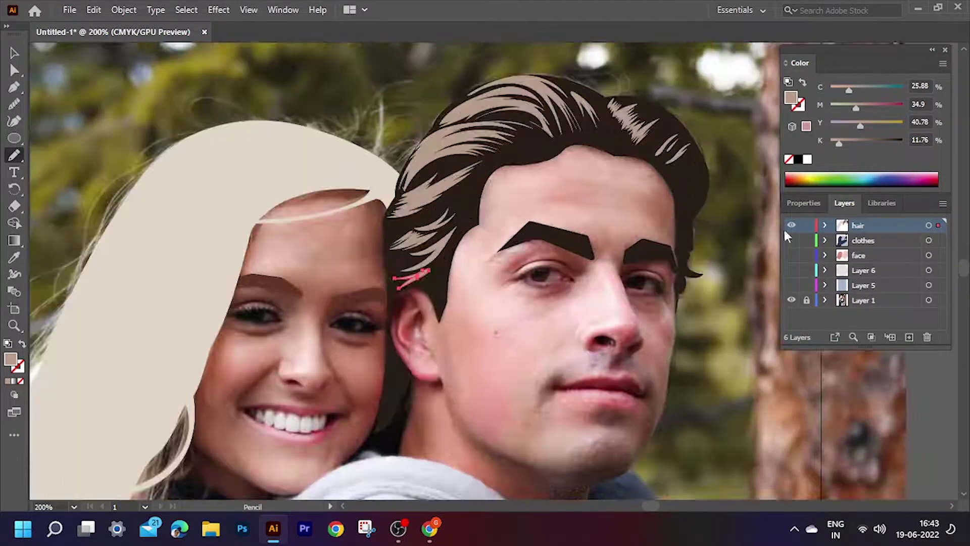
key(ctrl+y)
key(ctrl+minus)
Sample a darker tan and zoom in on the woman's hair parting with the Pencil tool
key(i)
click(325, 253)
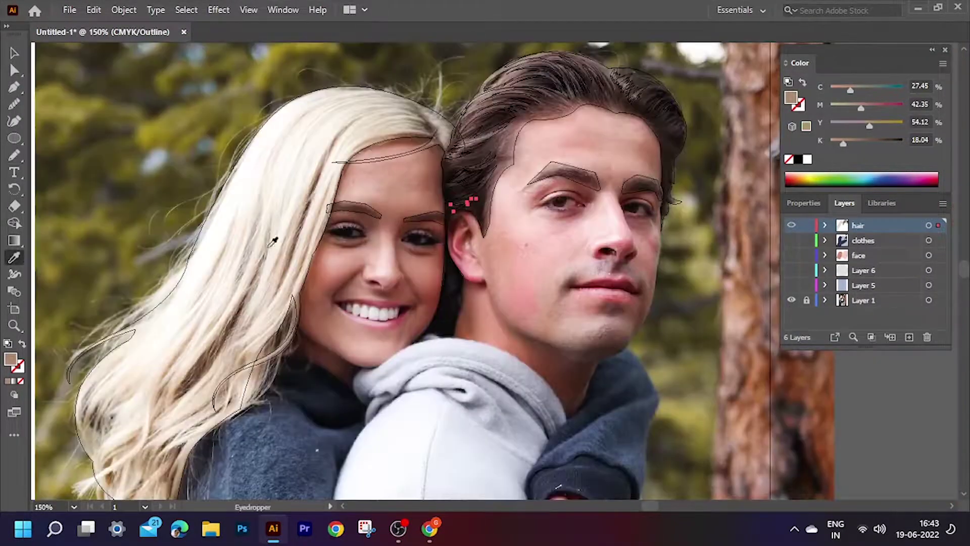
key(ctrl+equal)
drag(413, 136, 322, 254)
click(13, 160)
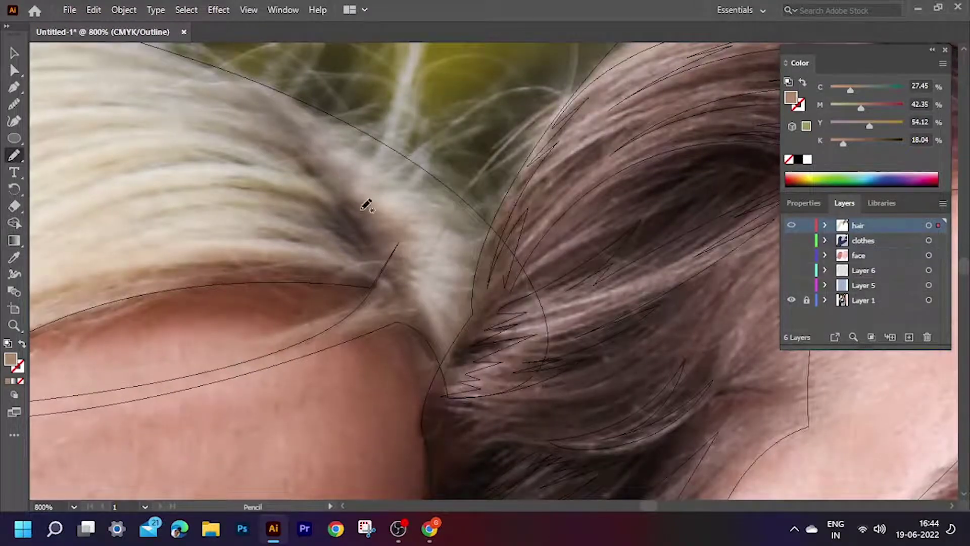
scroll(367, 205, down, 2)
scroll(354, 212, right, 1)
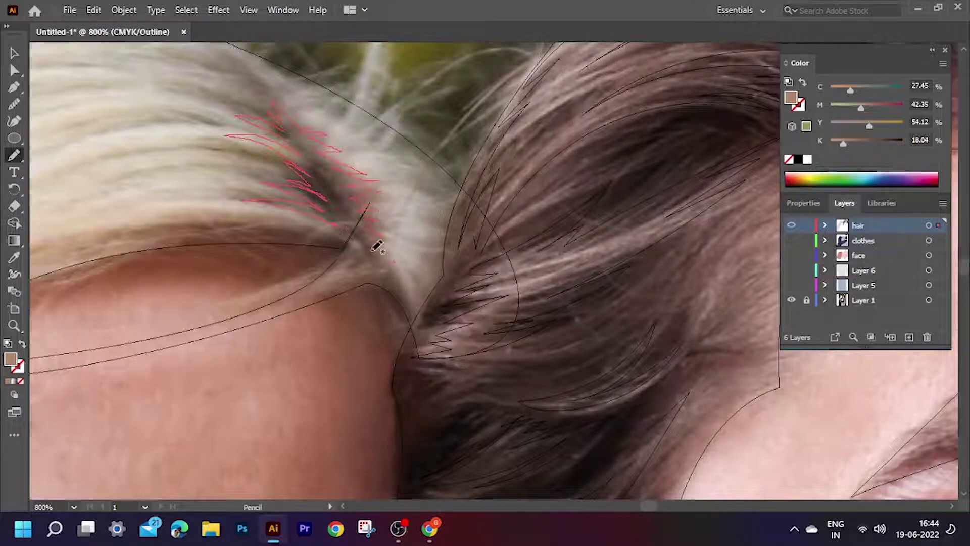
Preview the tan strands with all layers shown, then return to outline with other layers hidden
alt+click(792, 225)
key(ctrl+y)
key(v)
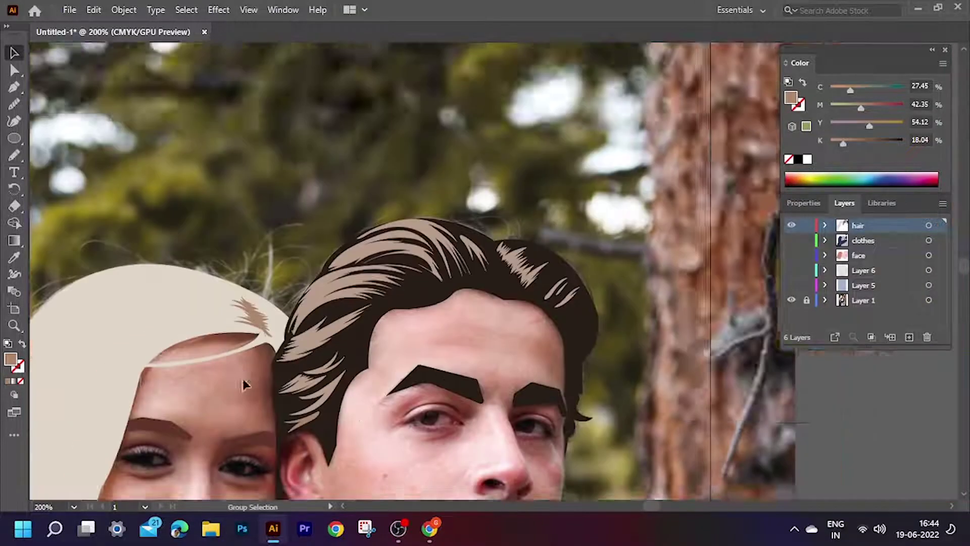
scroll(551, 251, down, 4)
key(ctrl+y)
scroll(551, 251, up, 2)
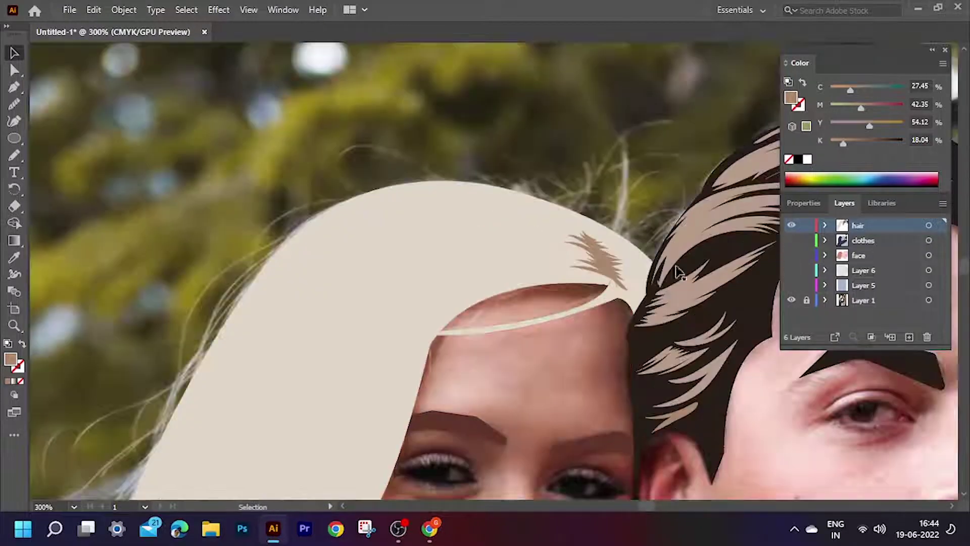
alt+click(792, 225)
mouse_move(409, 342)
mouse_down()
mouse_move(409, 198)
mouse_move(459, 47)
mouse_up()
Pencil-draw strands beside the woman's face, down her long hair and along its top
drag(379, 299, 359, 360)
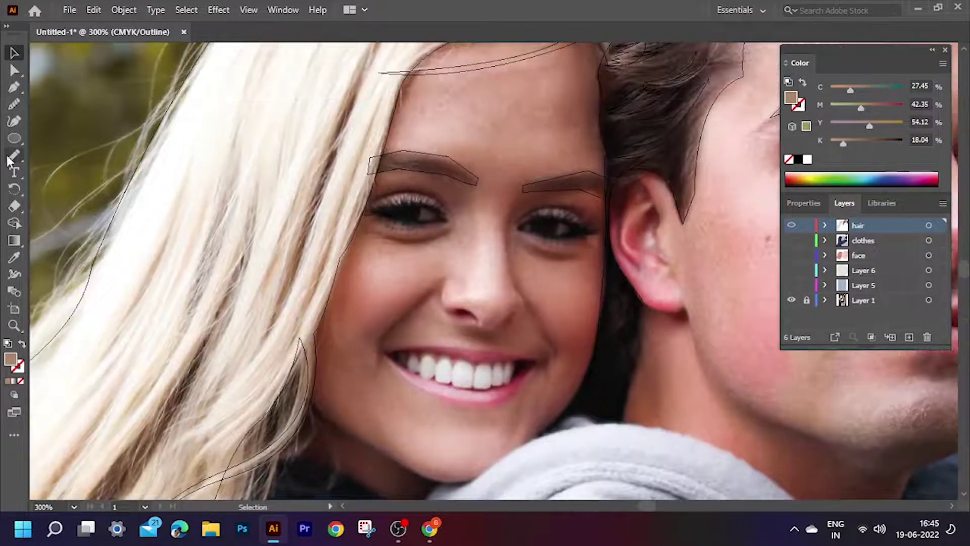
key(n)
drag(257, 389, 287, 339)
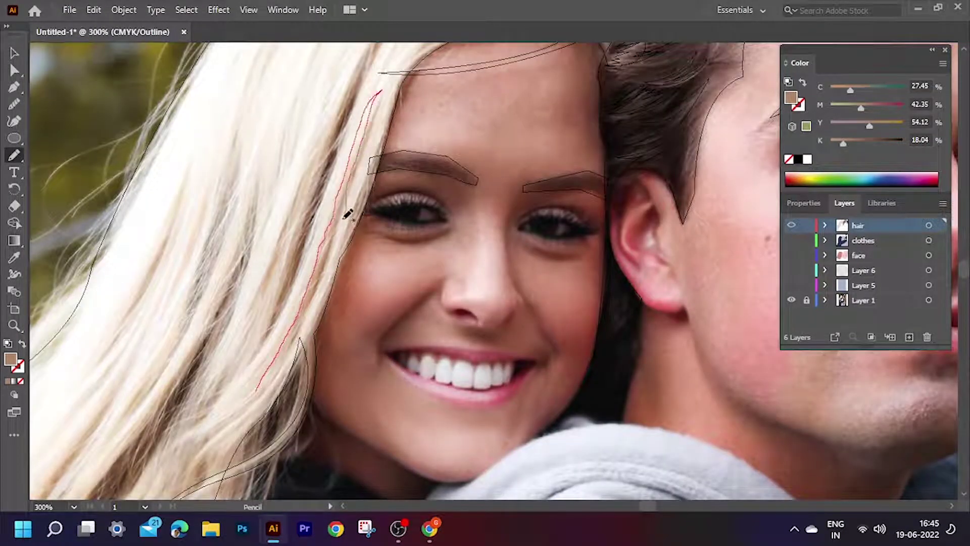
drag(262, 387, 437, 255)
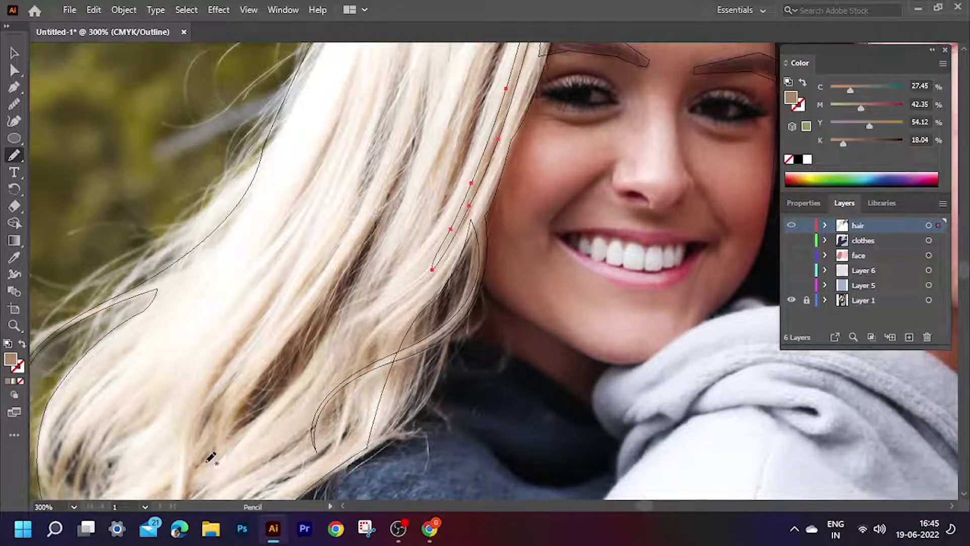
mouse_move(210, 457)
mouse_down()
mouse_move(349, 270)
mouse_move(405, 81)
mouse_move(308, 360)
mouse_up()
drag(212, 456, 255, 392)
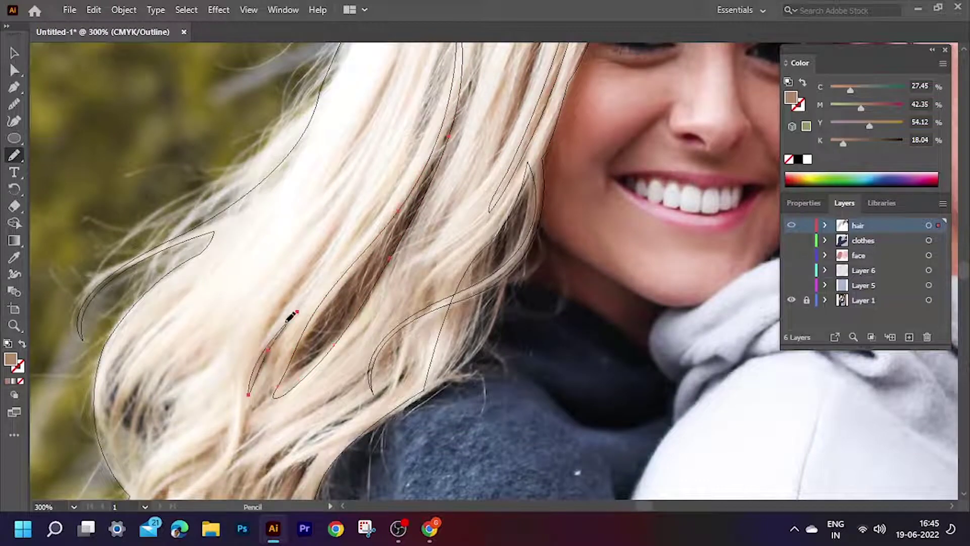
scroll(323, 263, up, 1)
mouse_move(357, 206)
mouse_down()
mouse_move(281, 357)
mouse_move(373, 226)
mouse_move(289, 404)
mouse_up()
scroll(293, 372, up, 5)
scroll(397, 208, up, 4)
scroll(396, 208, right, 3)
drag(505, 89, 395, 206)
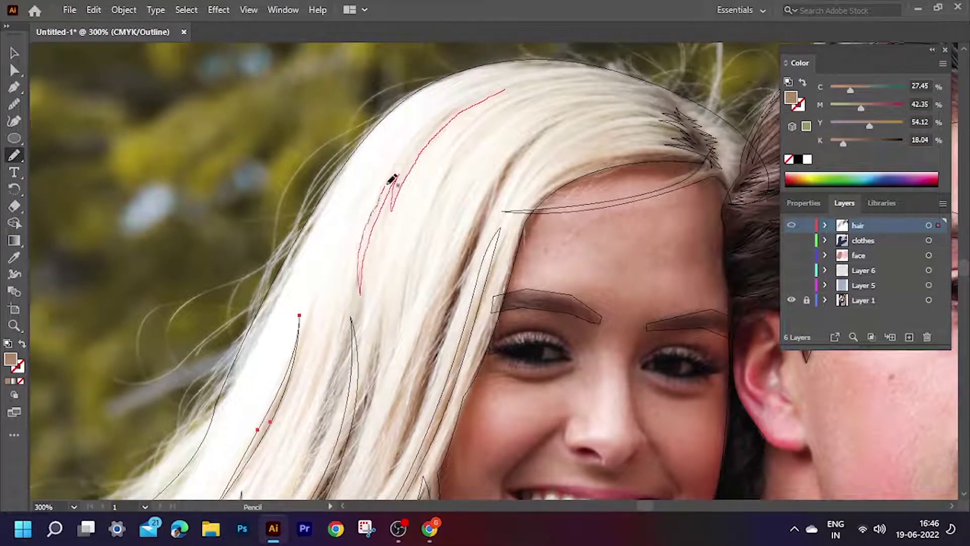
drag(563, 64, 564, 64)
scroll(483, 136, right, 4)
scroll(444, 47, down, 2)
drag(450, 79, 318, 311)
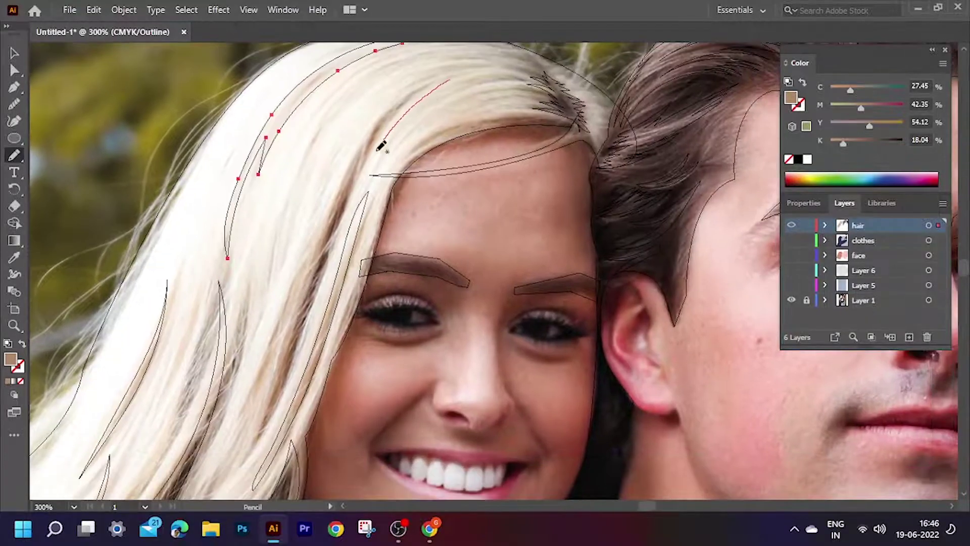
mouse_move(254, 450)
mouse_down()
mouse_move(304, 264)
mouse_move(342, 200)
mouse_up()
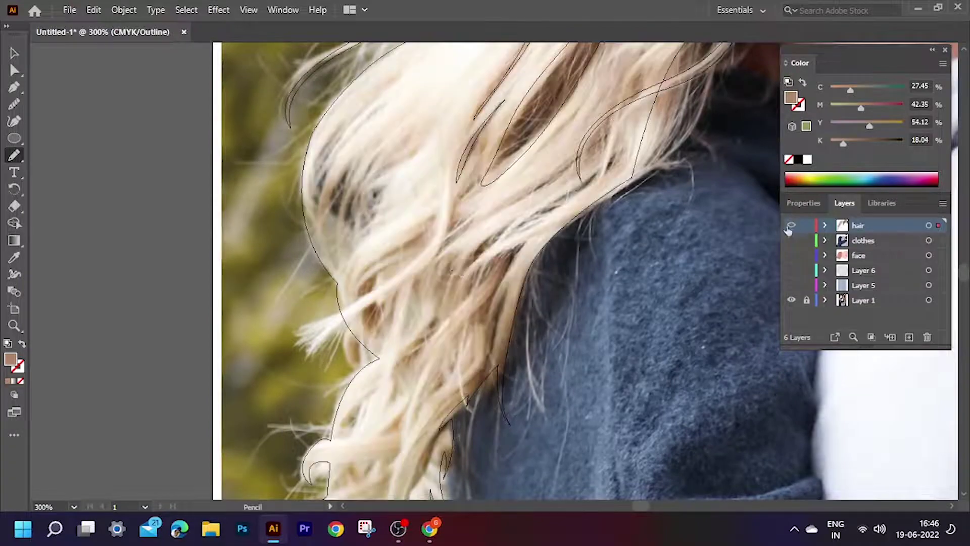
Add more strands along the hair's outer edge, lower hair and tips
scroll(454, 202, up, 3)
drag(415, 151, 380, 186)
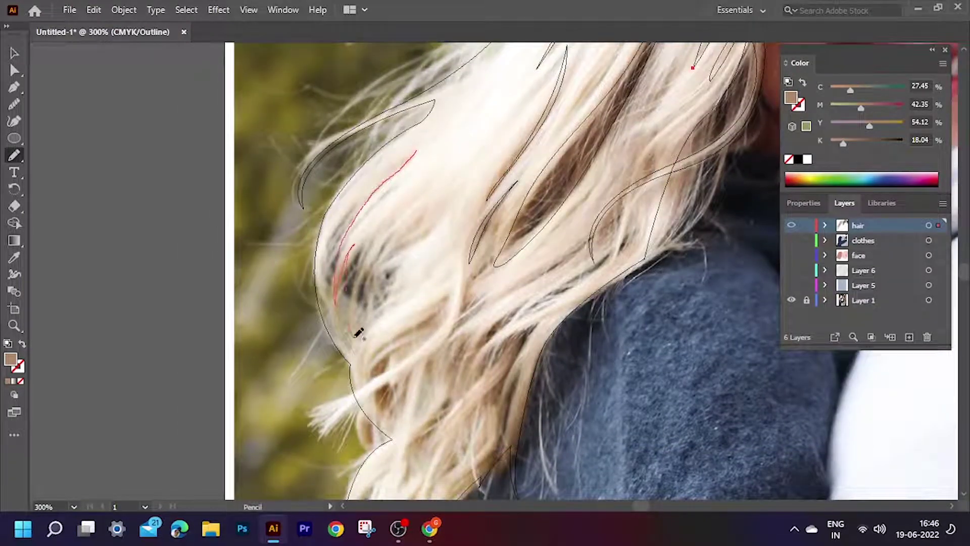
drag(358, 333, 353, 339)
scroll(404, 202, down, 3)
drag(407, 195, 380, 216)
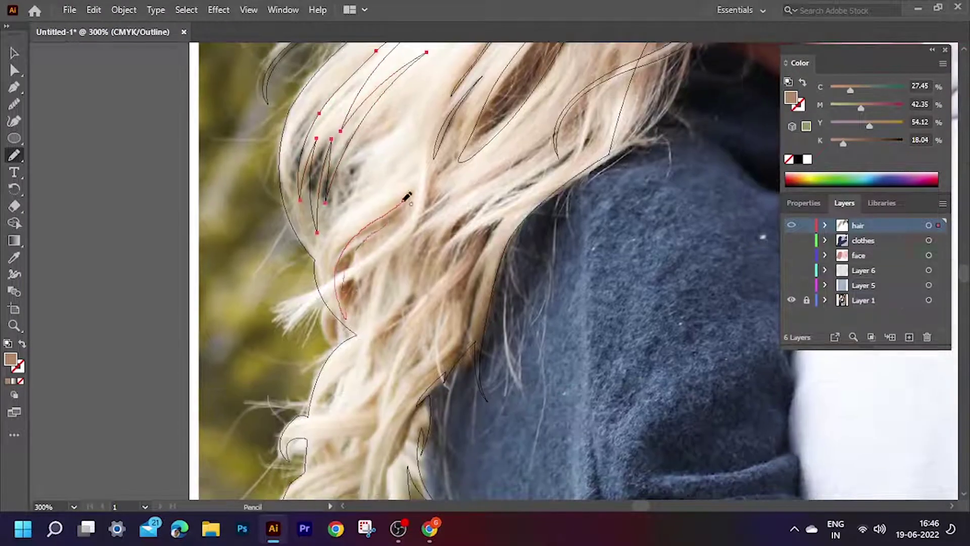
scroll(407, 196, down, 2)
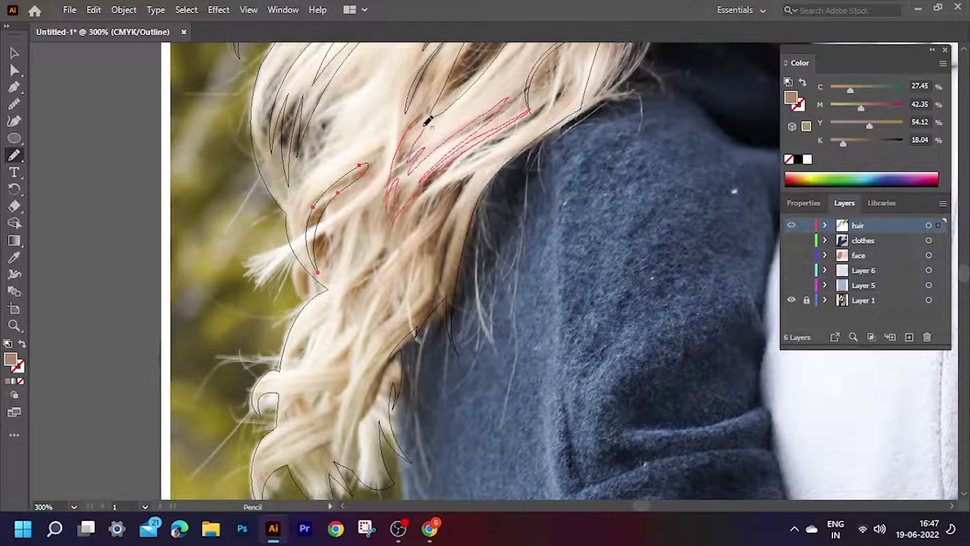
drag(427, 120, 428, 120)
scroll(427, 120, down, 2)
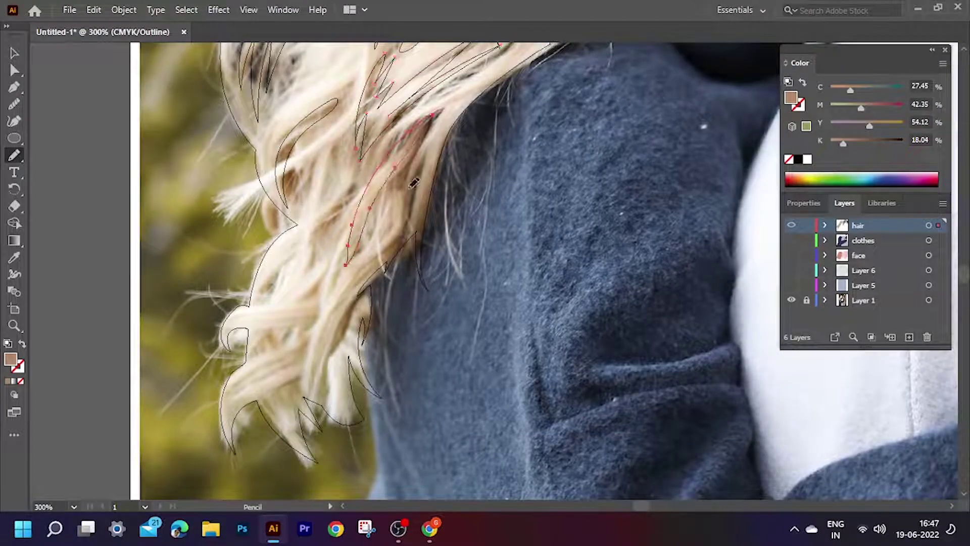
drag(384, 248, 423, 146)
scroll(424, 152, left, 4)
drag(401, 228, 449, 167)
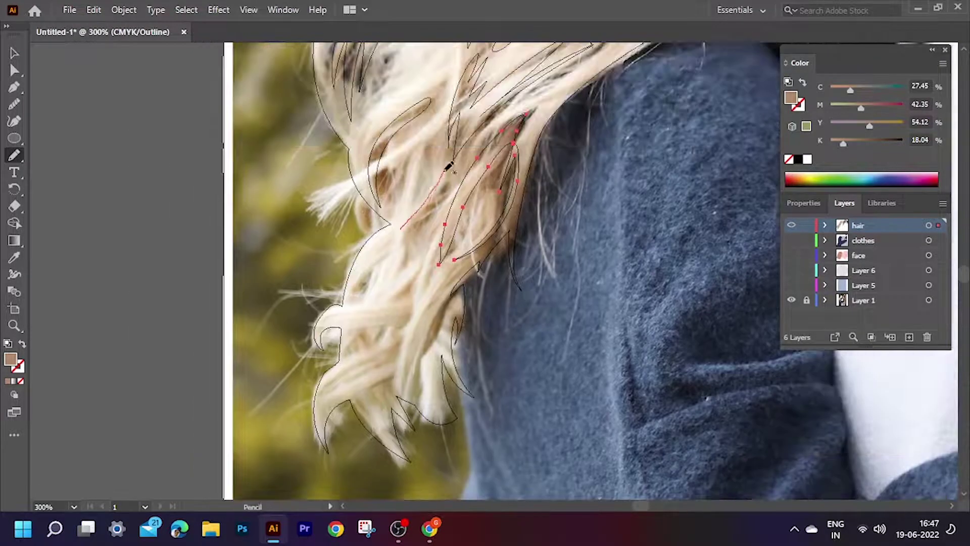
drag(373, 295, 372, 300)
scroll(384, 253, down, 5)
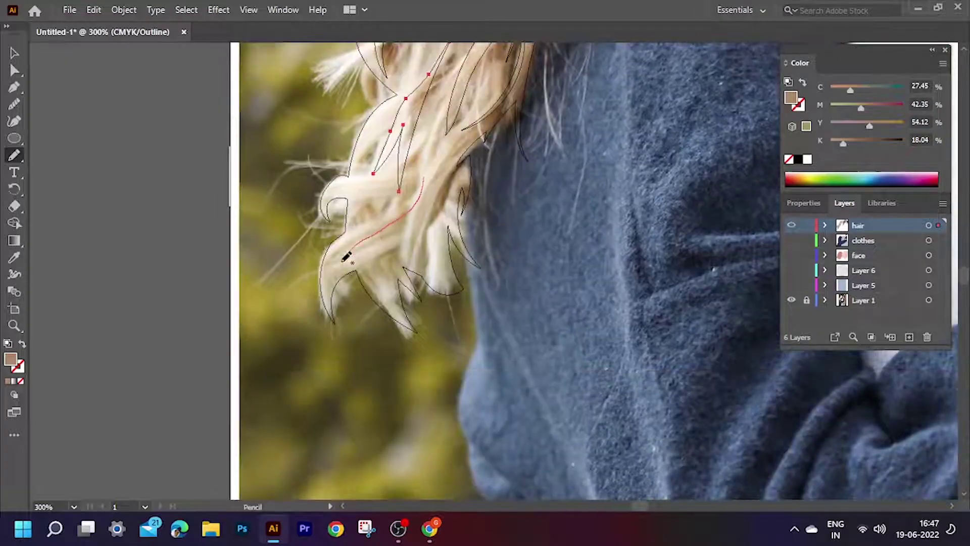
scroll(392, 208, down, 2)
scroll(393, 208, up, 2)
drag(402, 173, 404, 177)
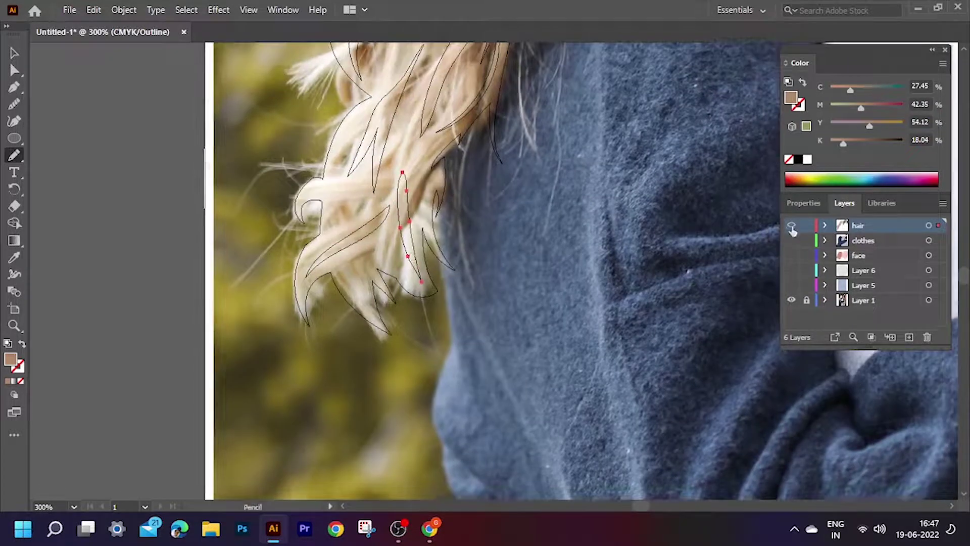
Preview the whole portrait, hide the hair layer and show the clothes layer in outline view
key(ctrl+y)
key(ctrl+0)
click(791, 225)
click(792, 240)
key(ctrl+y)
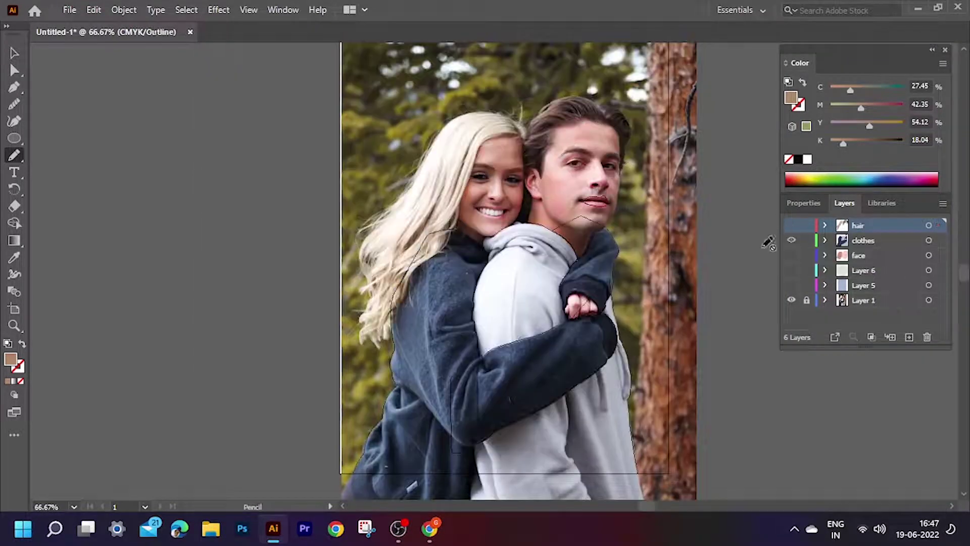
scroll(496, 289, down, 1)
scroll(480, 217, up, 3)
scroll(465, 216, up, 2)
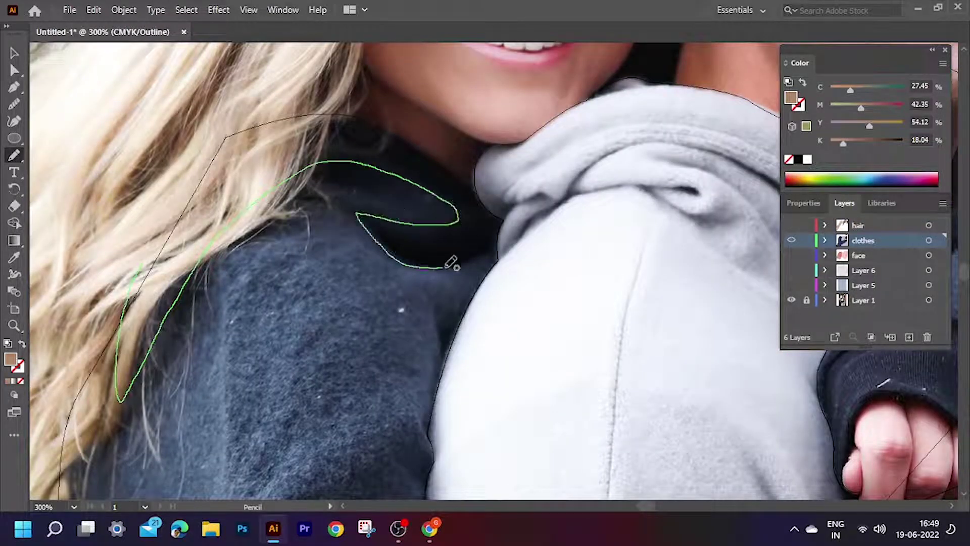
Draw a dark navy collar shadow on the woman's sweater, merge it with Shape Builder, and preview
drag(451, 263, 121, 401)
key(i)
click(393, 187)
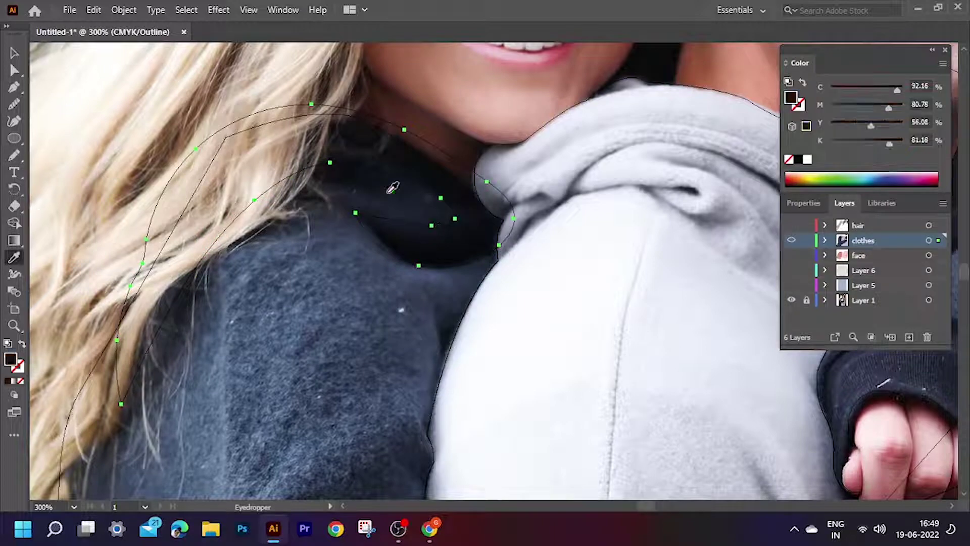
key(shift+m)
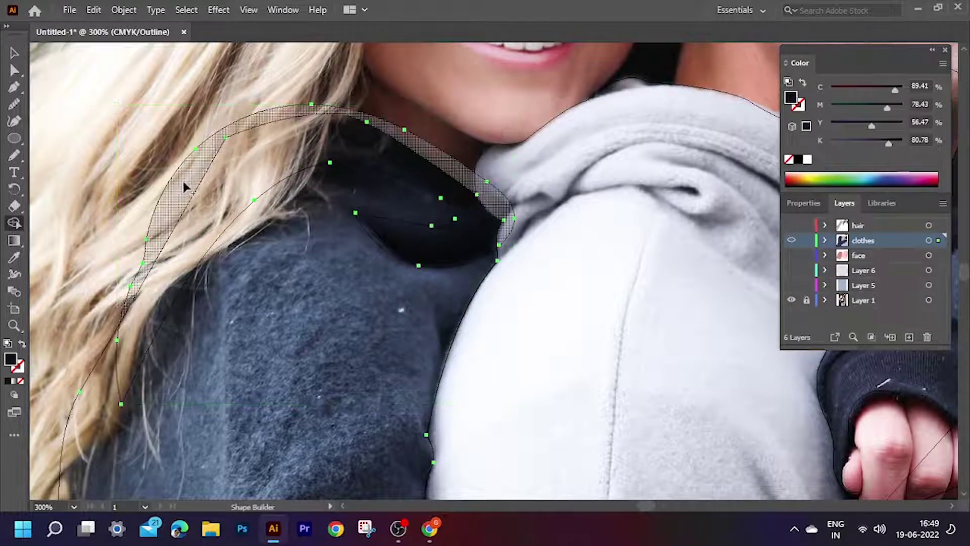
drag(183, 181, 129, 228)
key(ctrl+y)
alt+scroll(77, 115, down, 3)
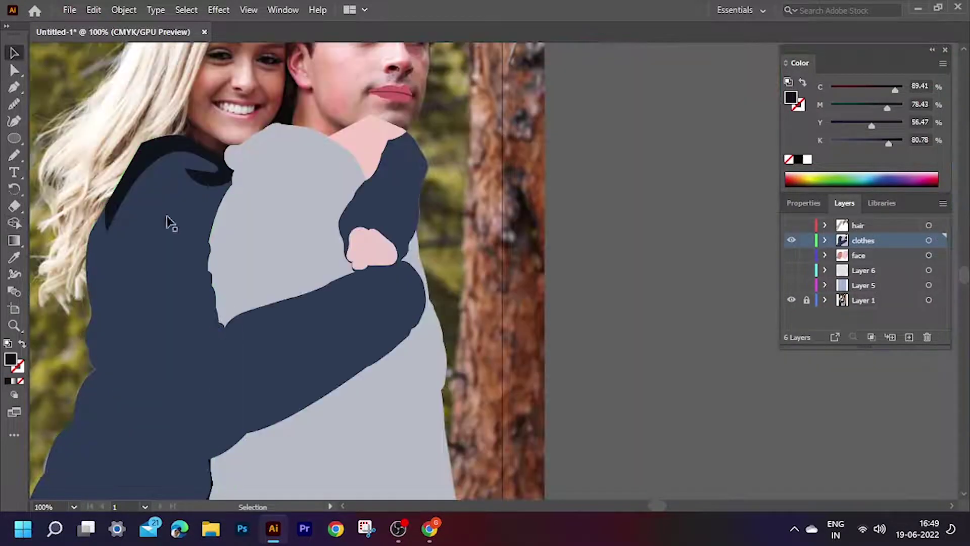
key(ctrl+y)
scroll(268, 314, down, 1)
alt+scroll(396, 138, up, 2)
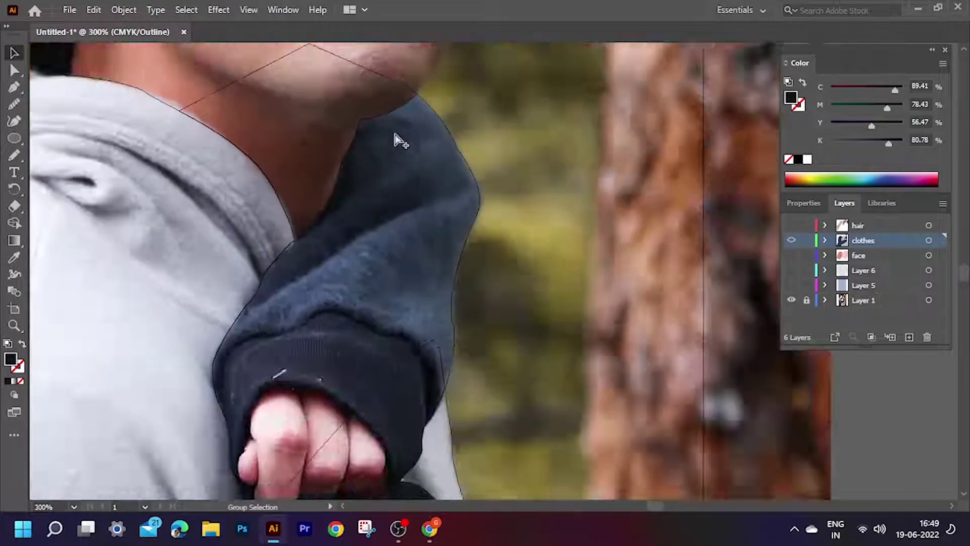
alt+scroll(349, 85, up, 1)
Outline a collar shadow on the sleeve by his neck and merge its regions into one shape
key(n)
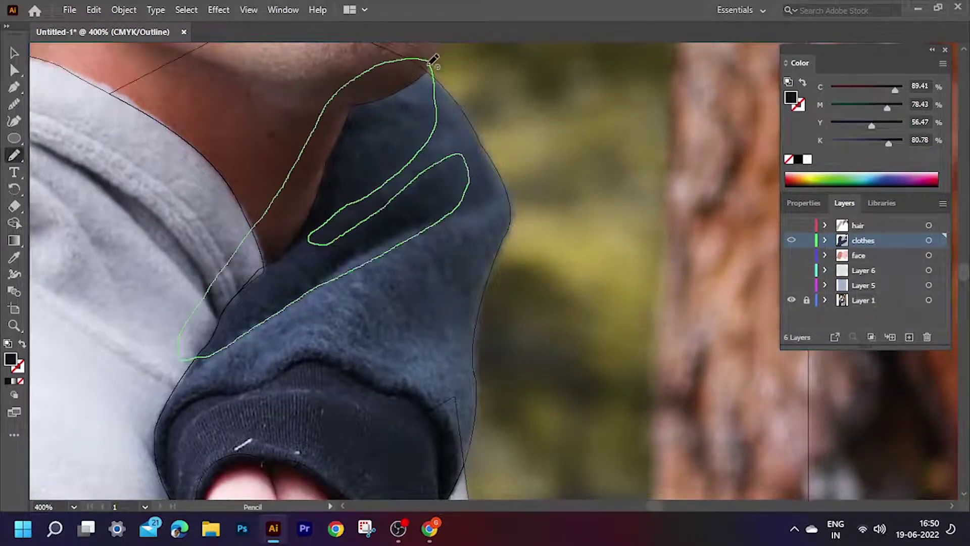
drag(449, 155, 430, 65)
key(v)
key(ctrl+a)
alt+scroll(419, 99, up, 1)
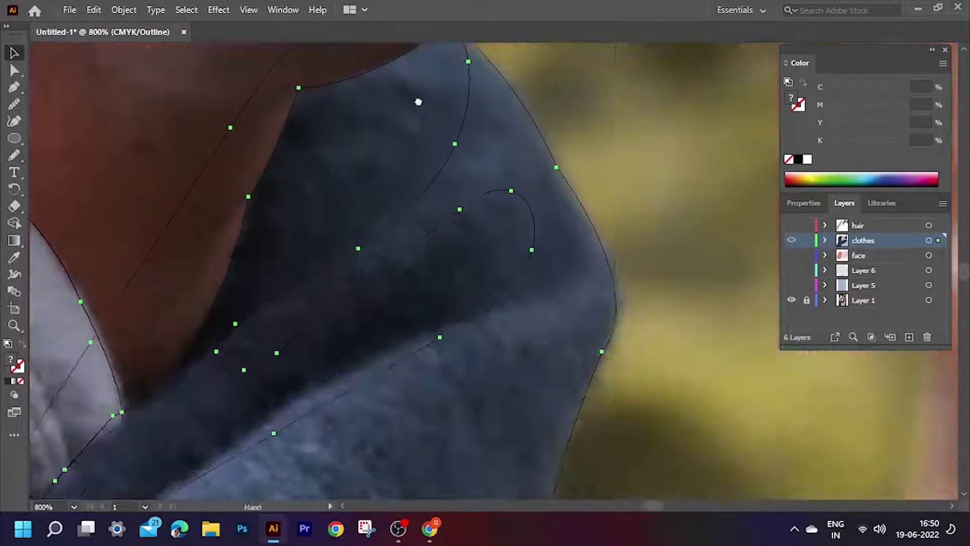
alt+scroll(419, 101, up, 1)
key(shift+m)
click(328, 207)
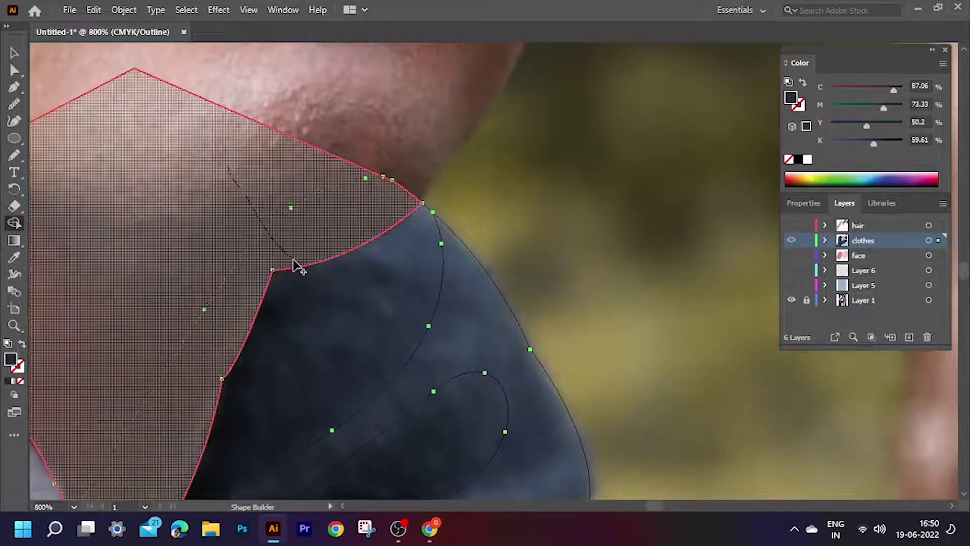
click(311, 279)
scroll(330, 213, down, 1)
Preview the merged collar shapes in colour and deselect them
key(ctrl+y)
key(ctrl+y)
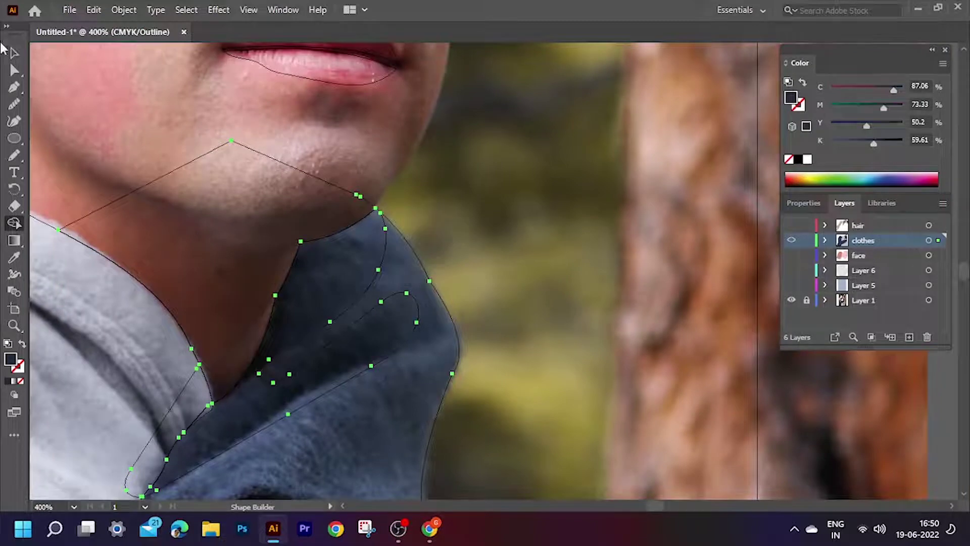
key(v)
click(532, 211)
alt+scroll(532, 212, down, 2)
key(ctrl+y)
Show the face layer and send the new collar shape behind the man's neck
click(792, 255)
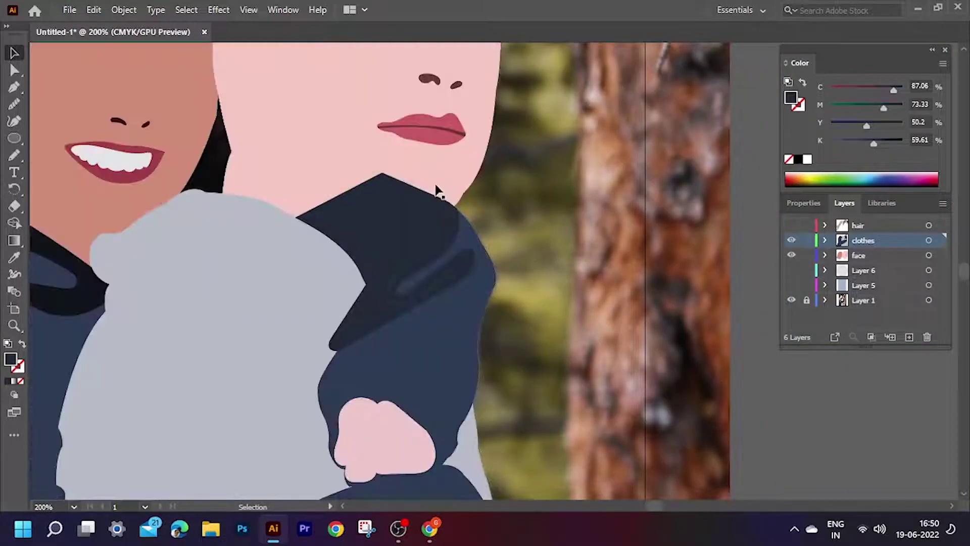
click(437, 191)
key(ctrl+shift+bracketleft)
alt+scroll(510, 214, down, 1)
alt+scroll(303, 225, up, 2)
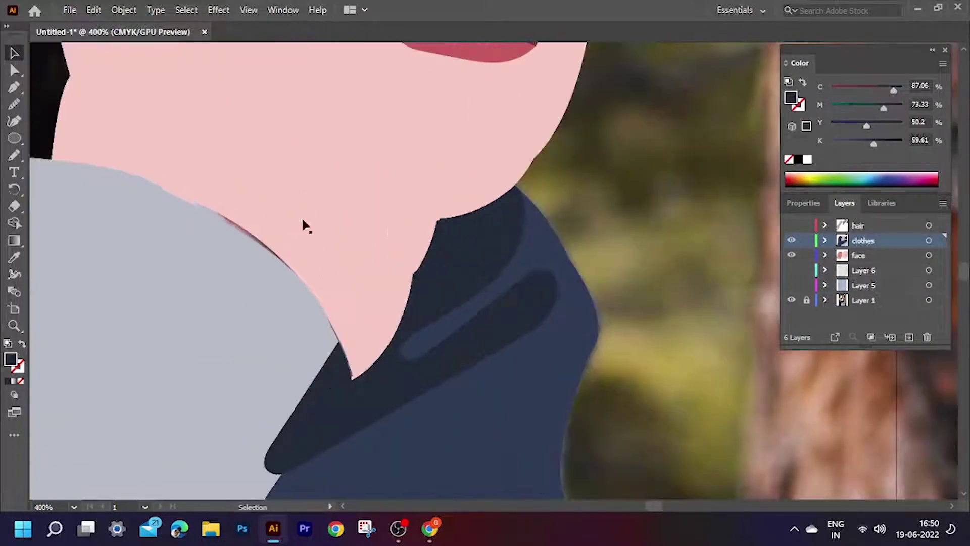
alt+scroll(303, 224, down, 3)
Toggle the face, photo, hair and background layer visibility to compare the artwork with the photo
click(791, 285)
click(792, 255)
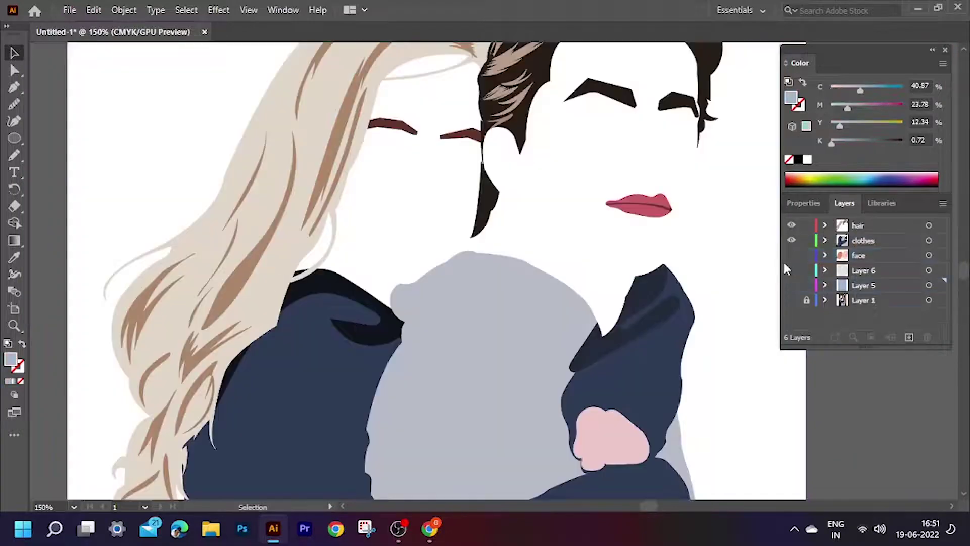
alt+scroll(791, 255, down, 3)
click(792, 300)
alt+scroll(789, 229, down, 3)
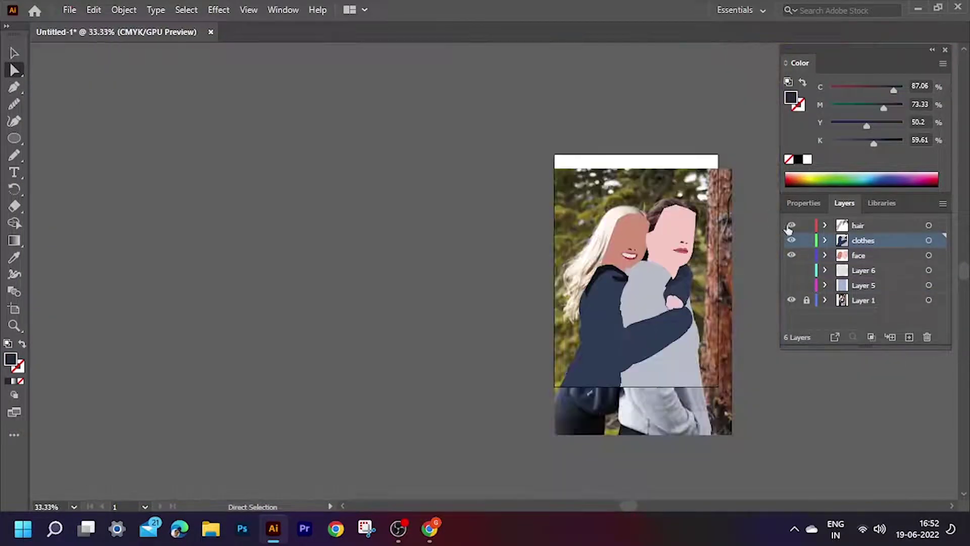
drag(792, 226, 791, 285)
drag(708, 267, 594, 281)
drag(792, 285, 792, 255)
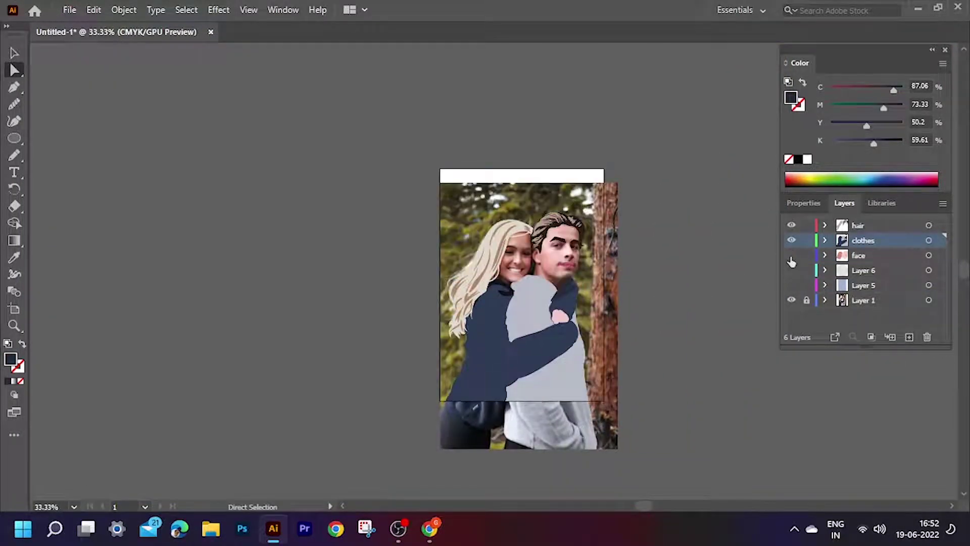
Zoom in, hide the clothes layer, and pan to the woman's lower sweater
key(super)
key(Escape)
key(ctrl+equal)
key(ctrl+equal)
click(791, 240)
alt+scroll(488, 308, up, 2)
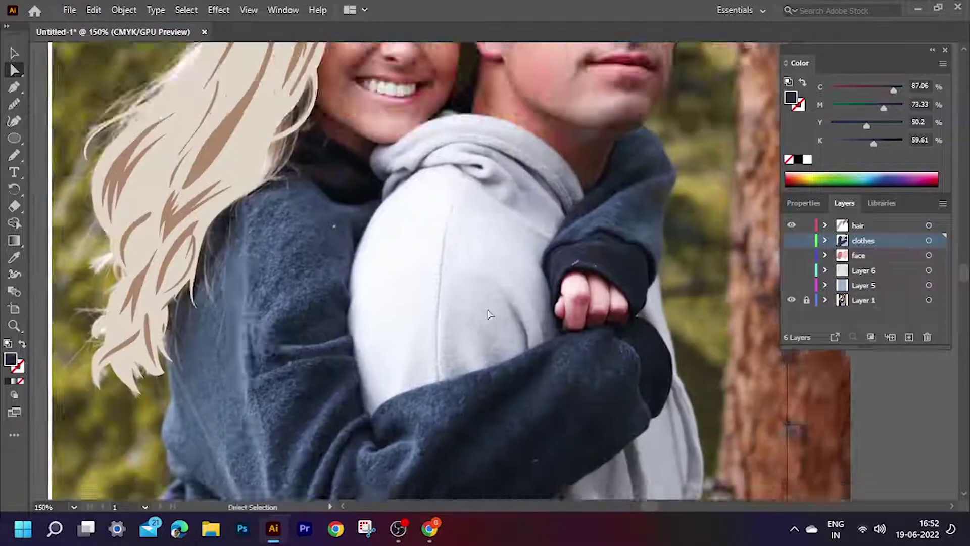
mouse_move(465, 426)
mouse_down()
mouse_move(445, 284)
mouse_move(454, 174)
mouse_up()
Show the clothes layer and Pencil-draw fold shadows on the woman's lower sweater and wrapped arm
key(n)
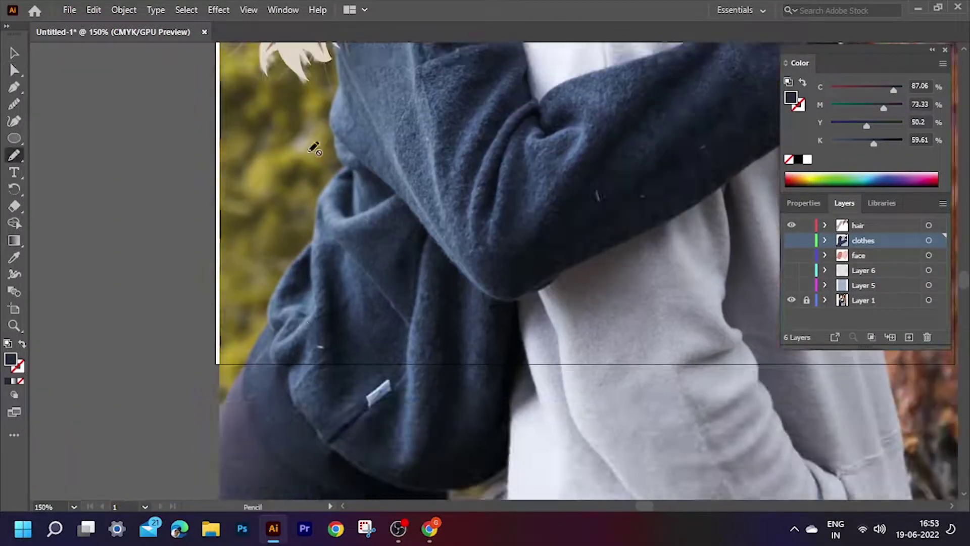
click(792, 240)
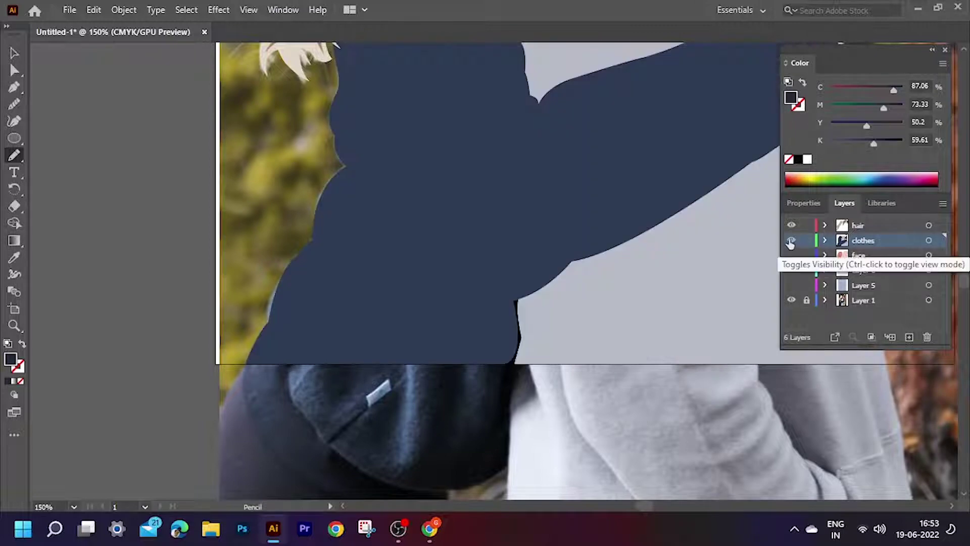
drag(291, 297, 286, 303)
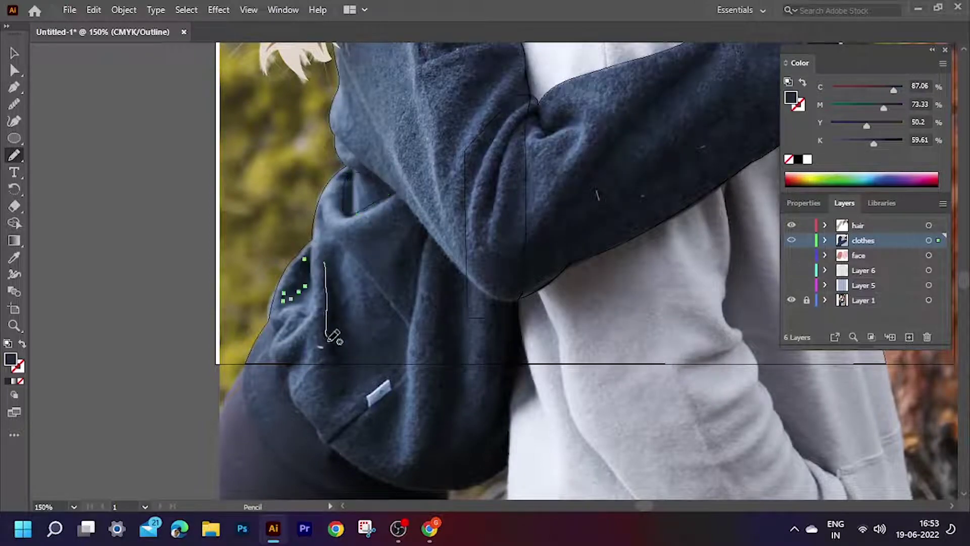
drag(325, 257, 365, 355)
drag(430, 234, 431, 233)
scroll(520, 181, up, 3)
scroll(519, 180, right, 5)
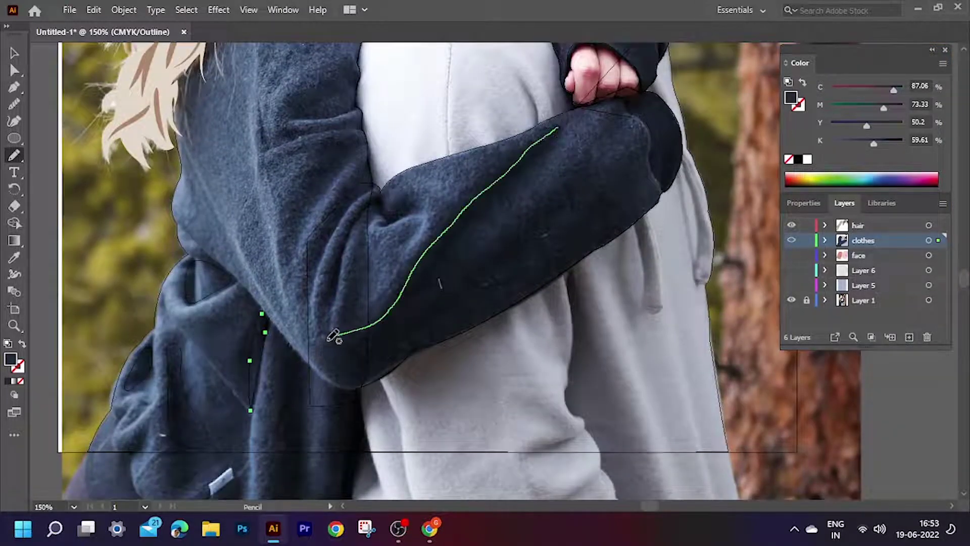
Close the arm fold shadow, add shadow patches on the upper sleeve, then preview zoomed out
drag(445, 316, 537, 178)
scroll(538, 178, up, 2)
scroll(537, 178, left, 4)
drag(405, 192, 455, 166)
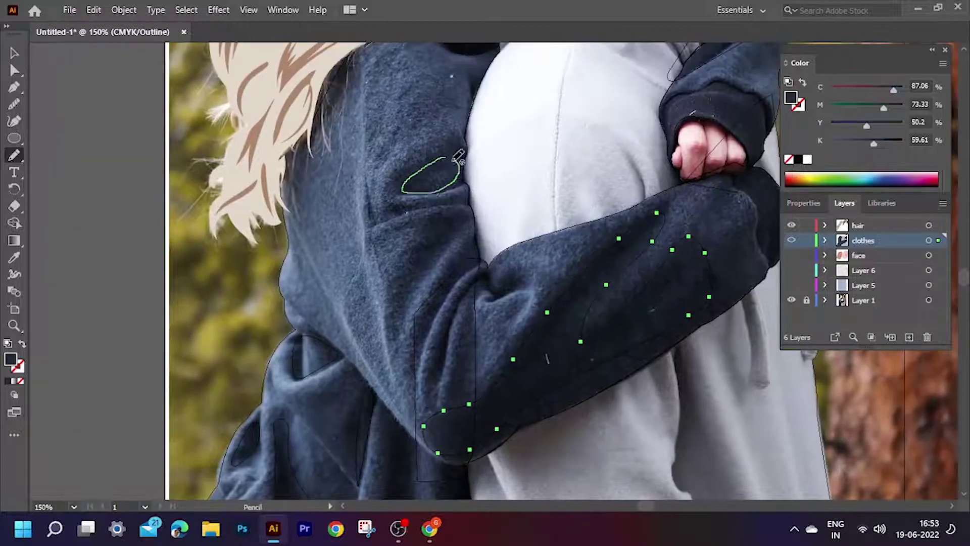
drag(397, 208, 457, 200)
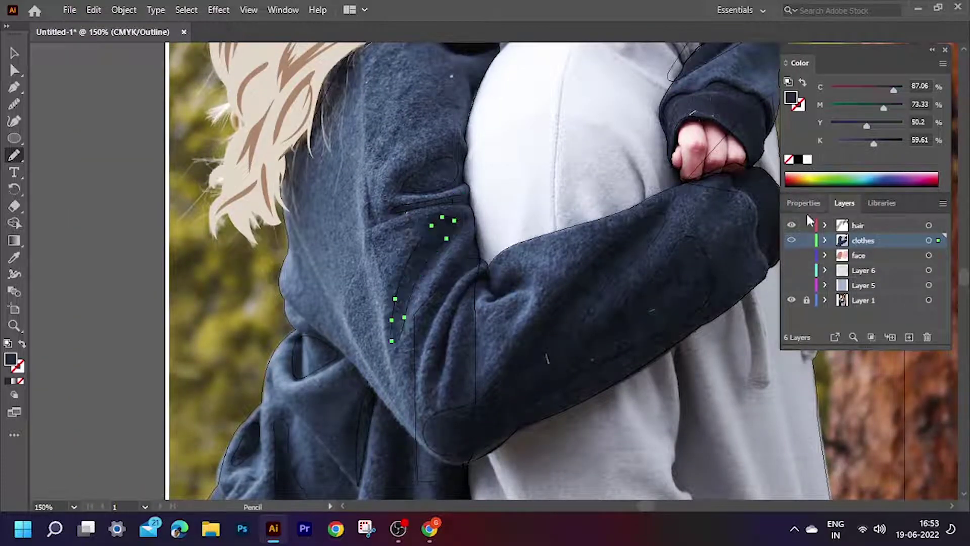
key(ctrl+y)
key(ctrl+minus)
key(ctrl+minus)
Select the man's light grey hoodie and switch to outline view for Pencil tracing
key(v)
click(655, 308)
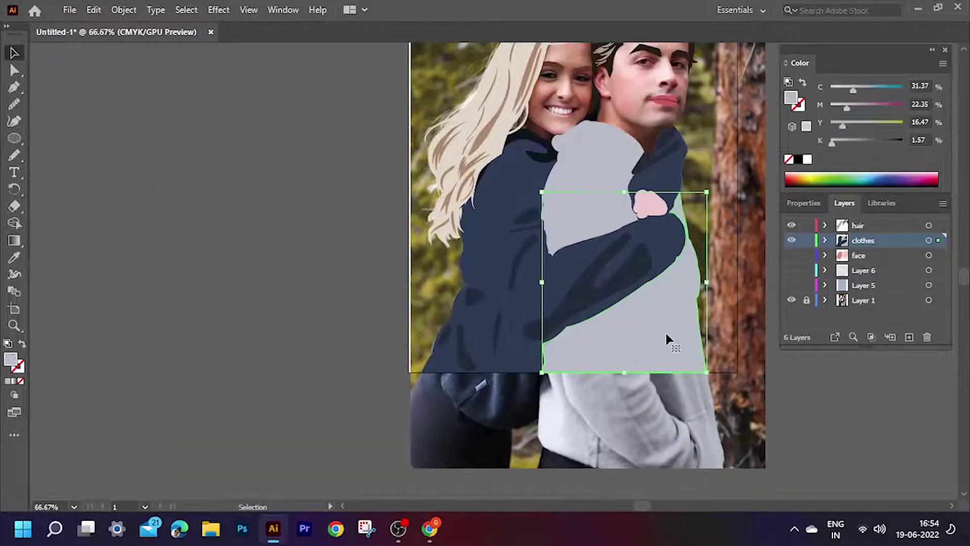
key(ctrl+y)
key(i)
key(ctrl+plus)
key(ctrl+plus)
key(ctrl+plus)
key(x)
key(n)
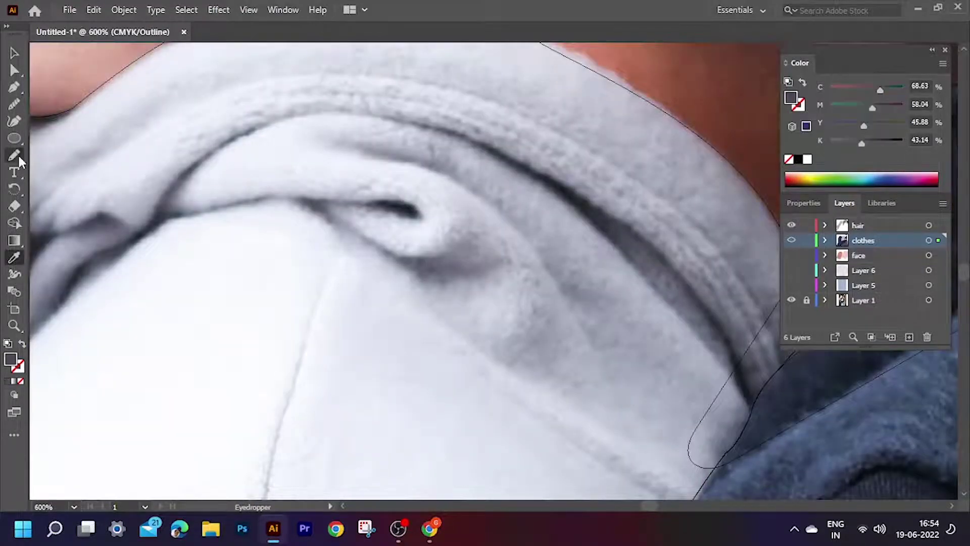
key(ctrl+minus)
key(ctrl+minus)
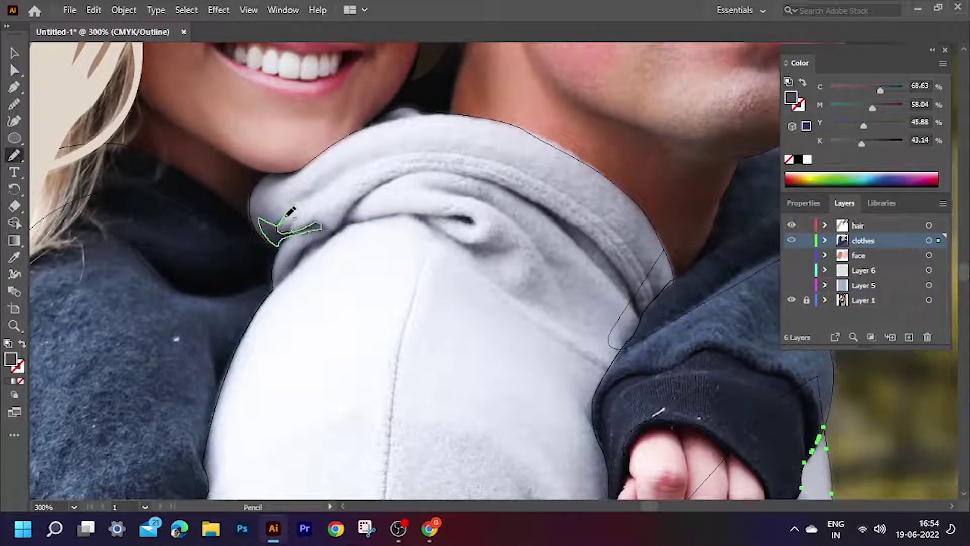
Pencil-trace fold shadows inside the hood and along the hoodie shoulder
drag(291, 212, 286, 215)
scroll(273, 249, down, 1)
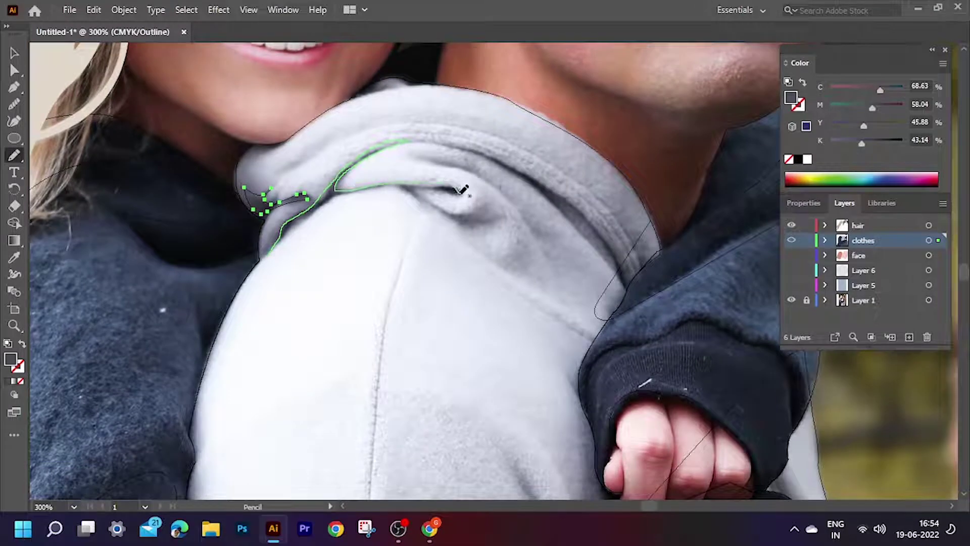
scroll(285, 243, right, 3)
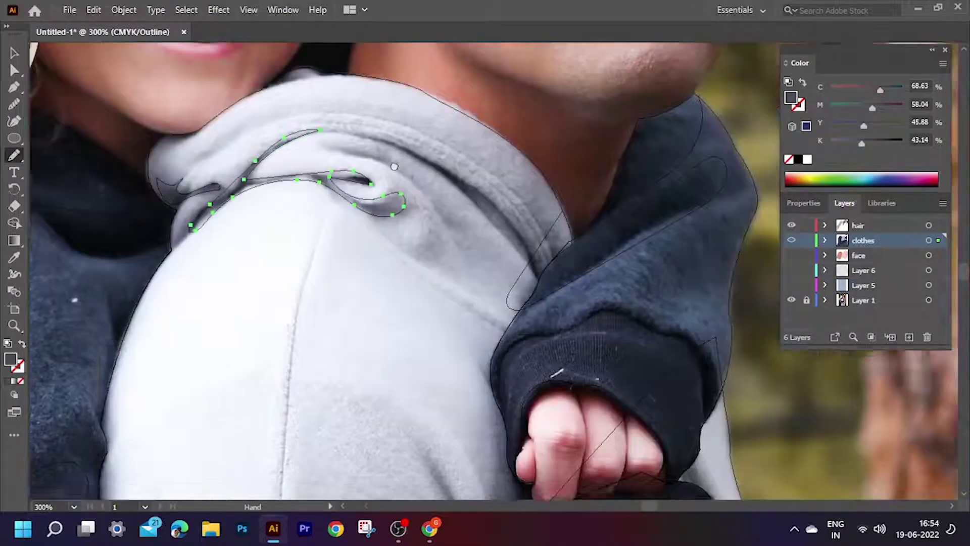
drag(260, 147, 385, 215)
scroll(267, 141, down, 1)
scroll(267, 141, right, 2)
drag(199, 100, 226, 99)
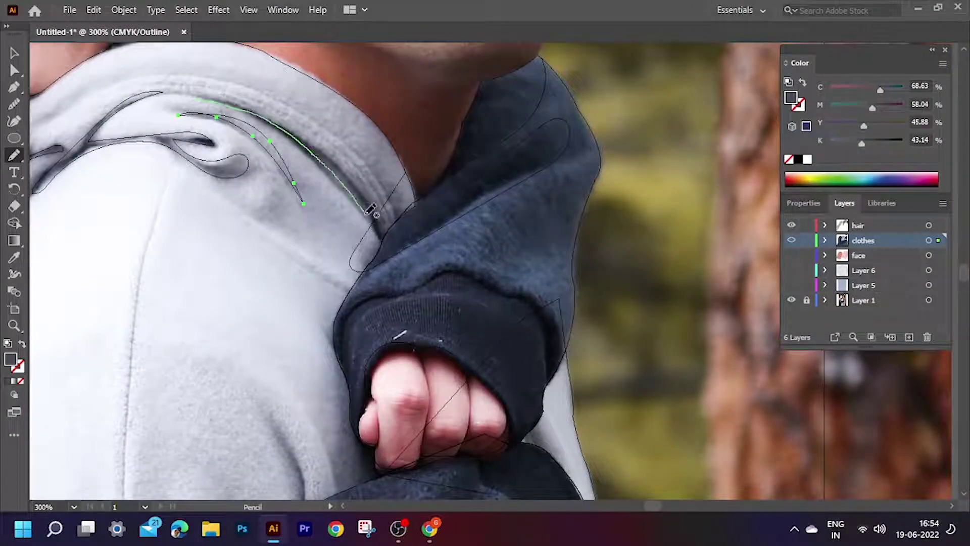
Pencil-trace a drop-shaped fold on the front of the hoodie
scroll(277, 197, down, 5)
scroll(300, 170, down, 2)
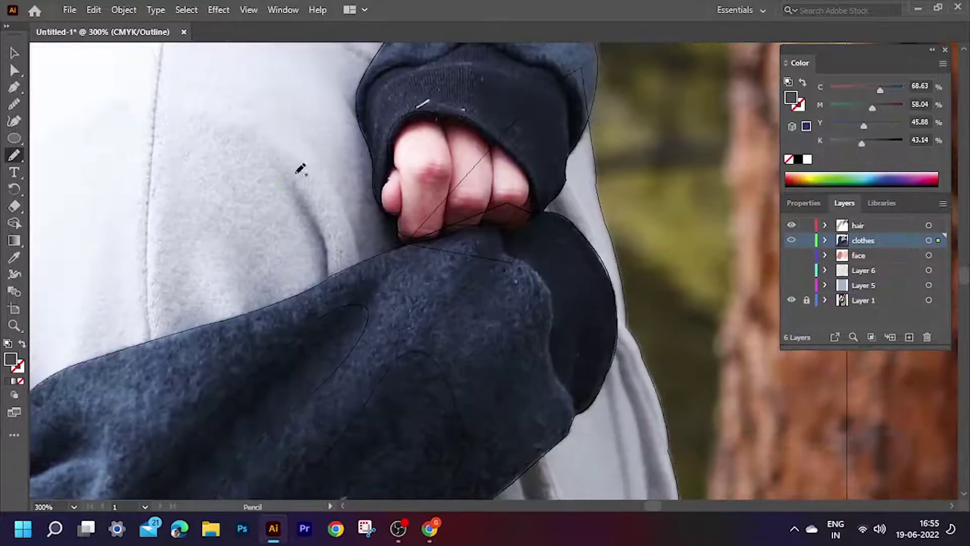
scroll(309, 180, down, 2)
scroll(223, 151, down, 3)
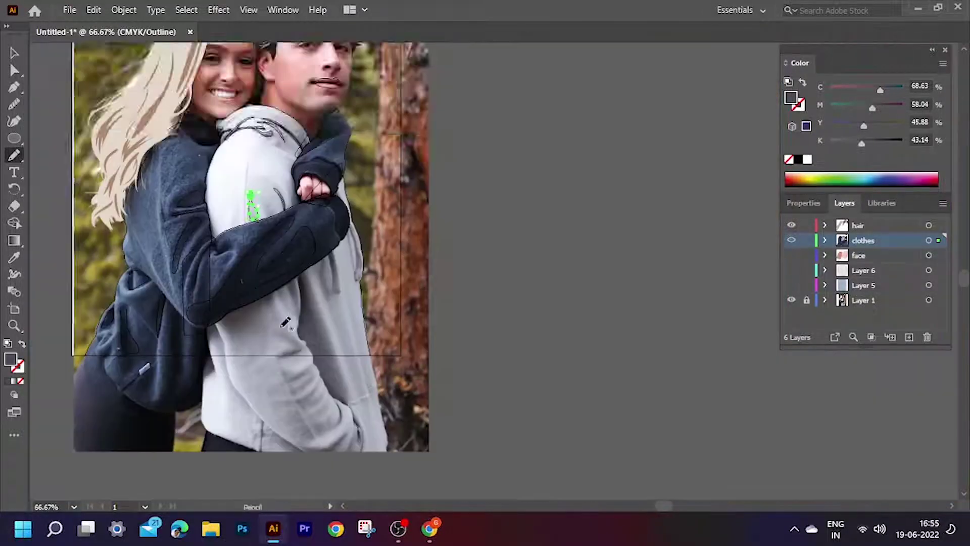
scroll(296, 161, up, 1)
drag(329, 280, 286, 166)
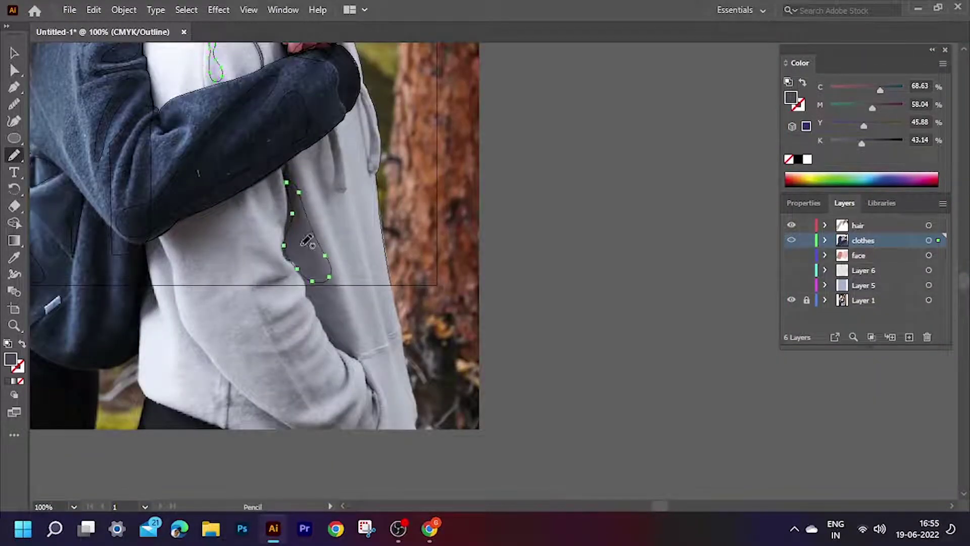
scroll(236, 226, down, 1)
scroll(237, 225, left, 2)
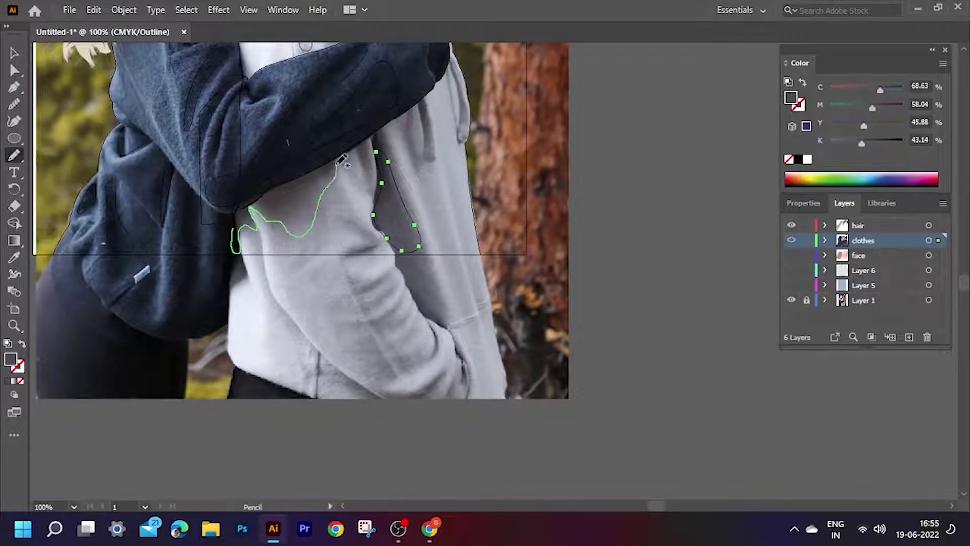
drag(238, 220, 238, 222)
Preview in colour and give the new fold shadows a sampled grey fill
key(ctrl+y)
scroll(462, 286, up, 3)
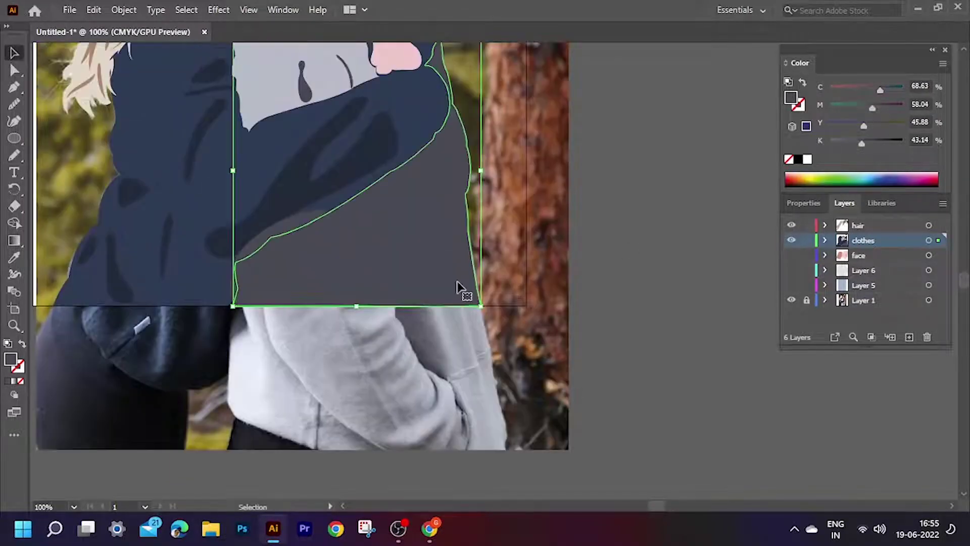
key(i)
click(268, 116)
key(v)
Send the dark grey lower hoodie shadow backward, behind the woman's navy sleeve
scroll(404, 308, up, 3)
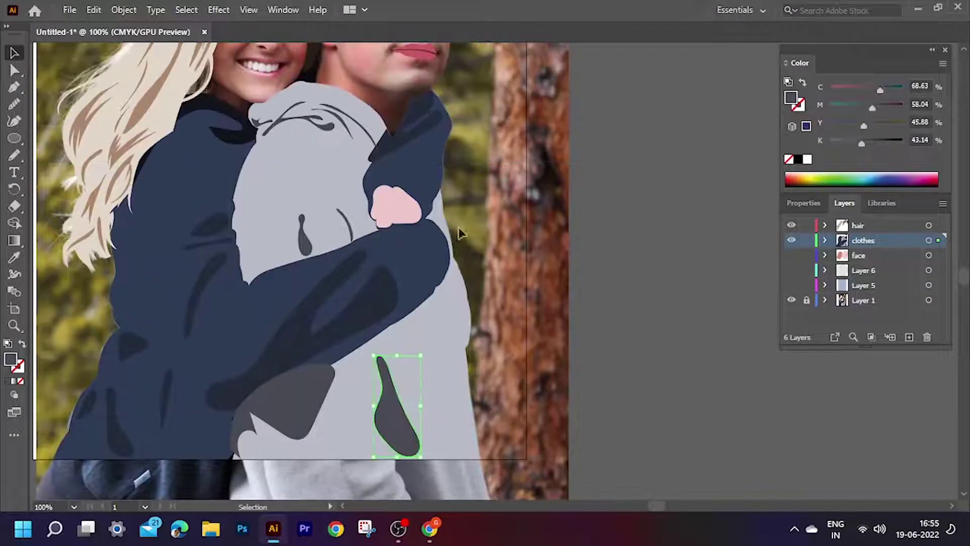
scroll(445, 302, down, 1)
click(303, 385)
right_click(305, 385)
click(506, 336)
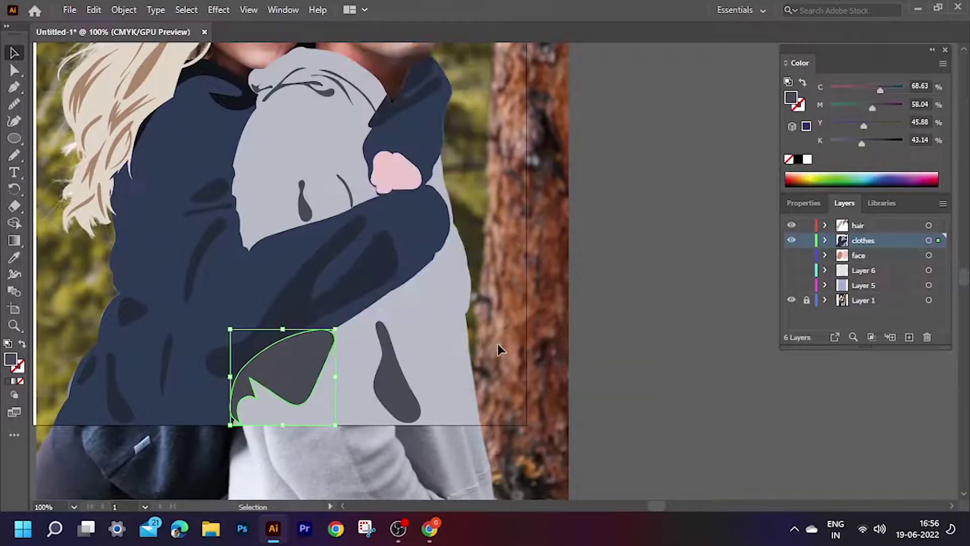
key(a)
click(499, 342)
Fit the artboard in view, check the reference photo layer, and return to outline view
key(ctrl+0)
click(791, 301)
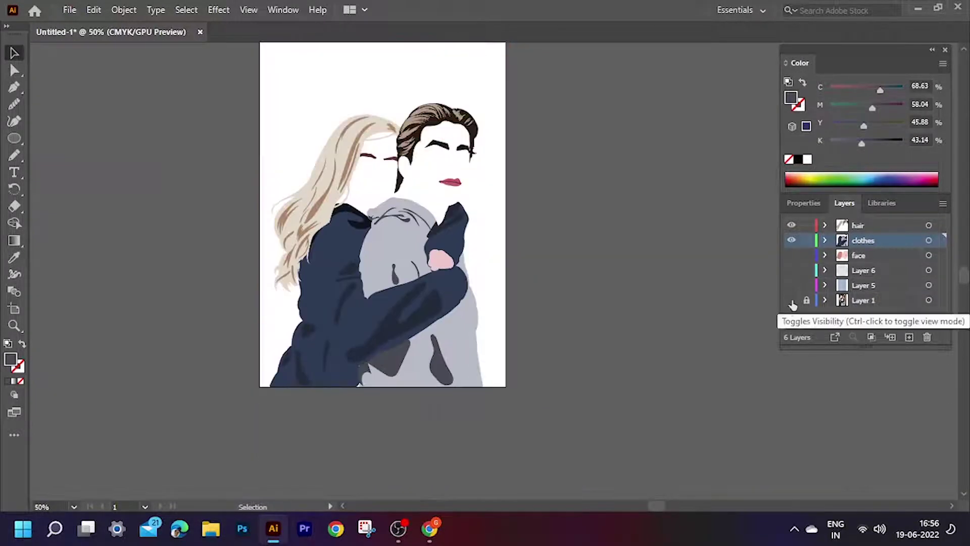
click(791, 300)
key(ctrl+y)
Bring the man's face into view, hiding the hair and clothes layers and showing the face layer
scroll(323, 253, up, 4)
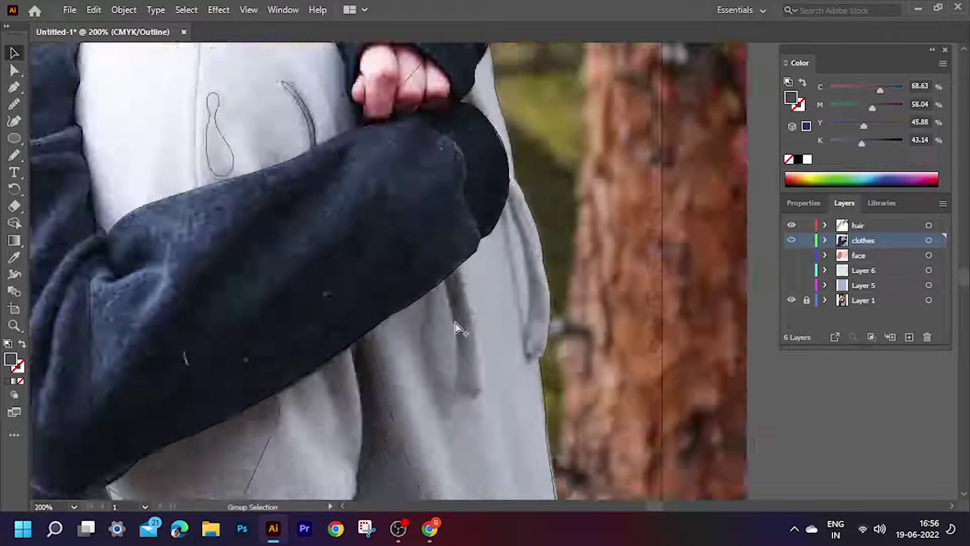
scroll(326, 253, down, 4)
scroll(277, 213, up, 1)
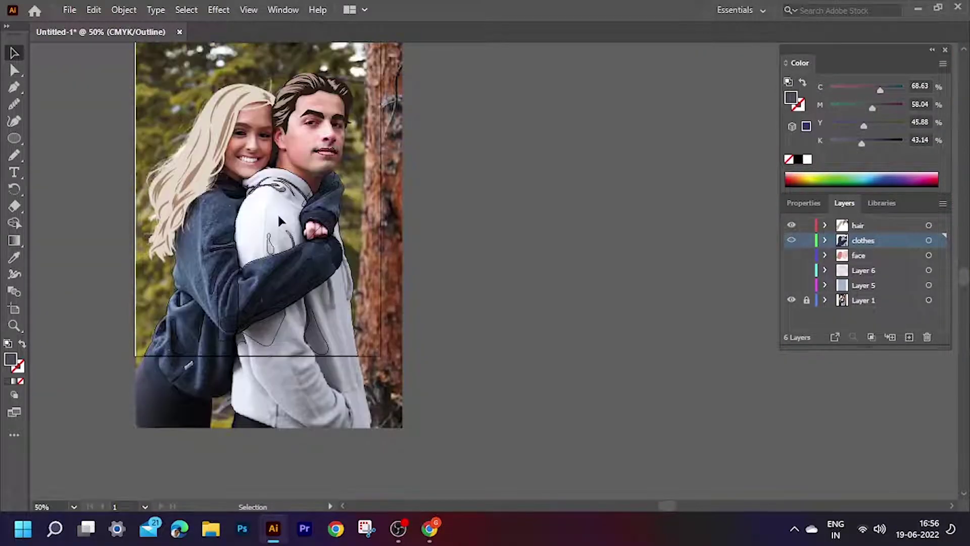
scroll(257, 119, up, 3)
drag(257, 119, 247, 271)
click(792, 256)
click(792, 225)
click(792, 240)
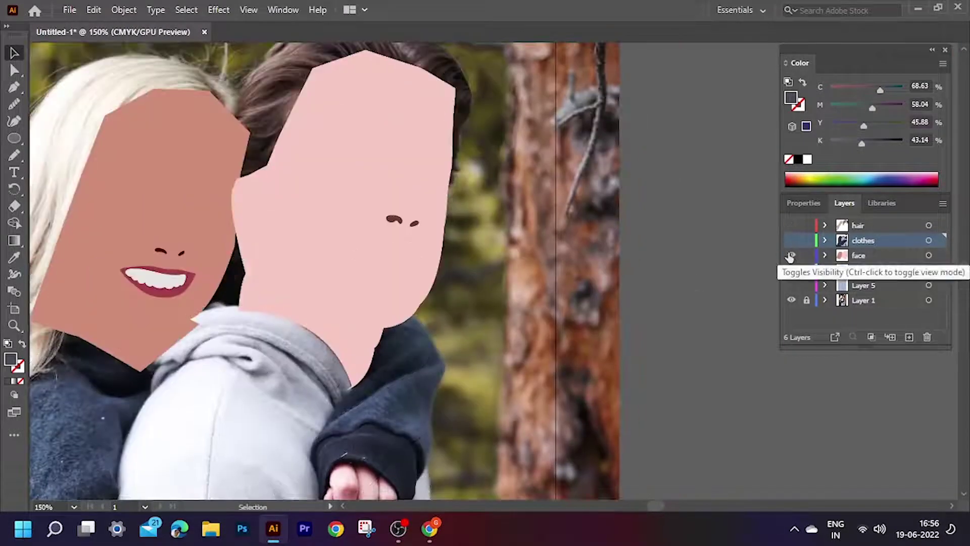
Pencil-trace the man's outer ear curve, earlobe detail and neck shadow
scroll(305, 243, up, 5)
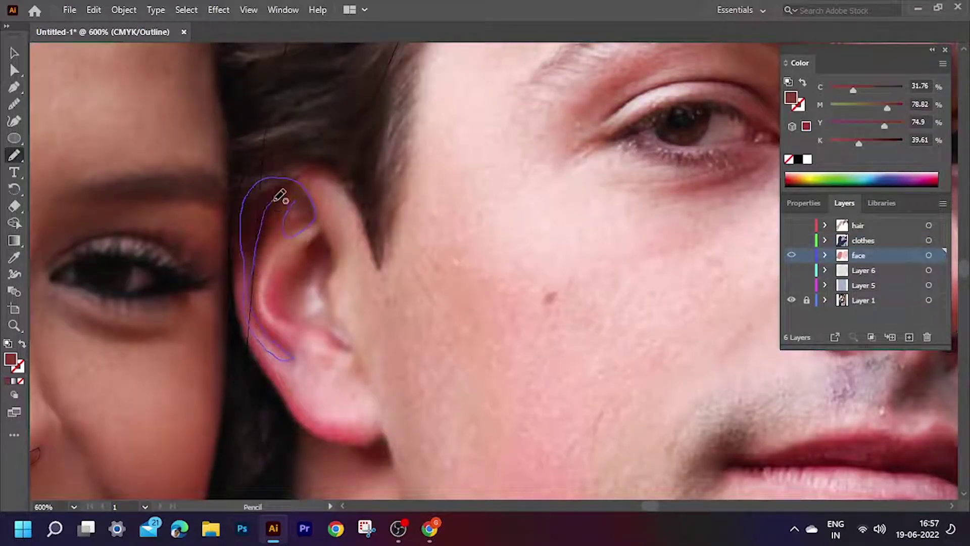
mouse_move(276, 200)
mouse_down()
mouse_move(272, 254)
mouse_move(245, 232)
mouse_move(281, 248)
mouse_up()
drag(271, 288, 271, 289)
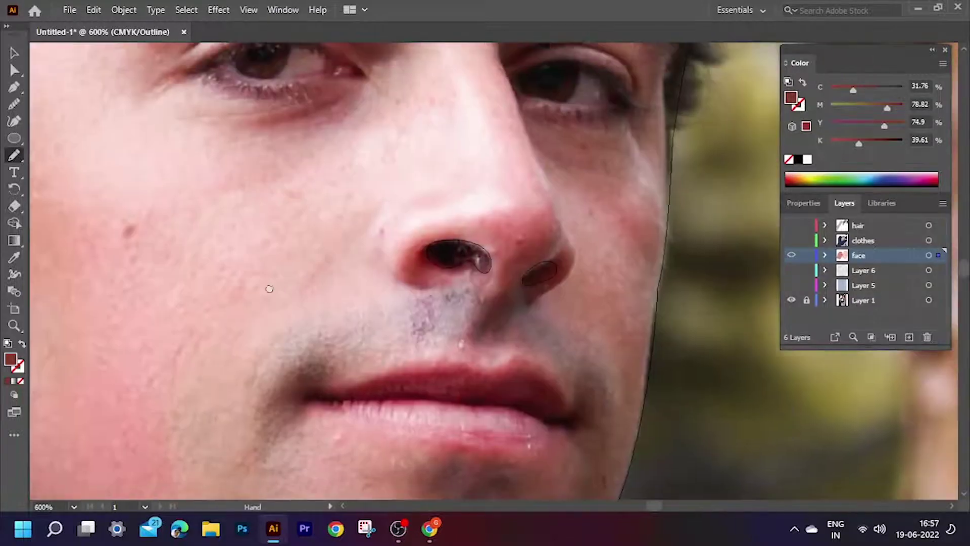
scroll(267, 284, down, 3)
scroll(270, 285, up, 3)
drag(174, 192, 201, 219)
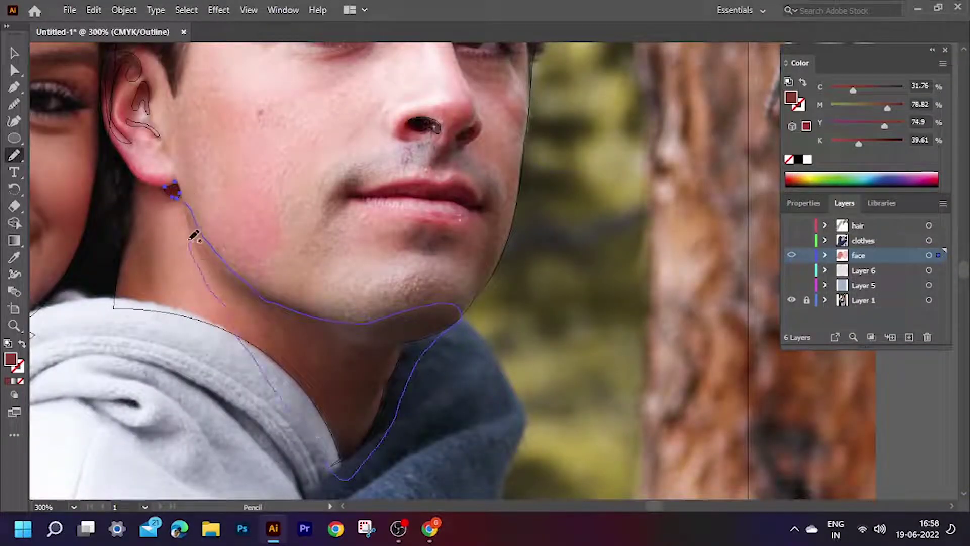
Preview in colour, show the hair layer again, and fill the neck shadow salmon
key(ctrl+y)
key(ctrl+minus)
key(v)
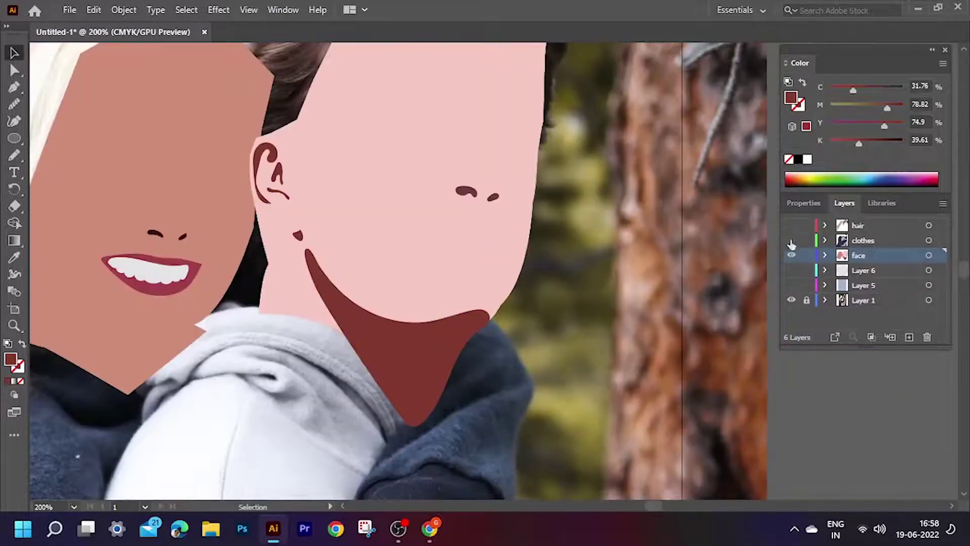
click(791, 226)
key(ctrl+plus)
click(384, 354)
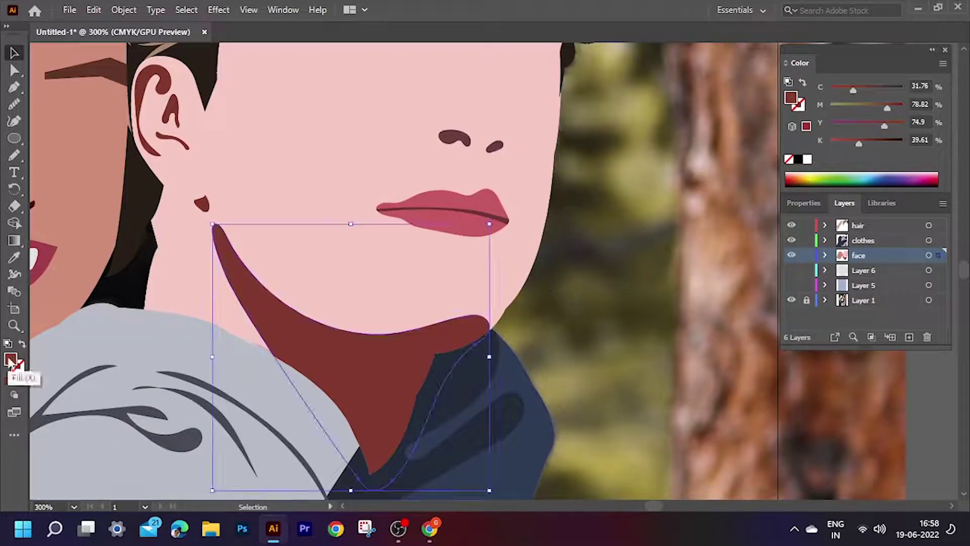
click(14, 257)
click(75, 152)
key(ctrl+0)
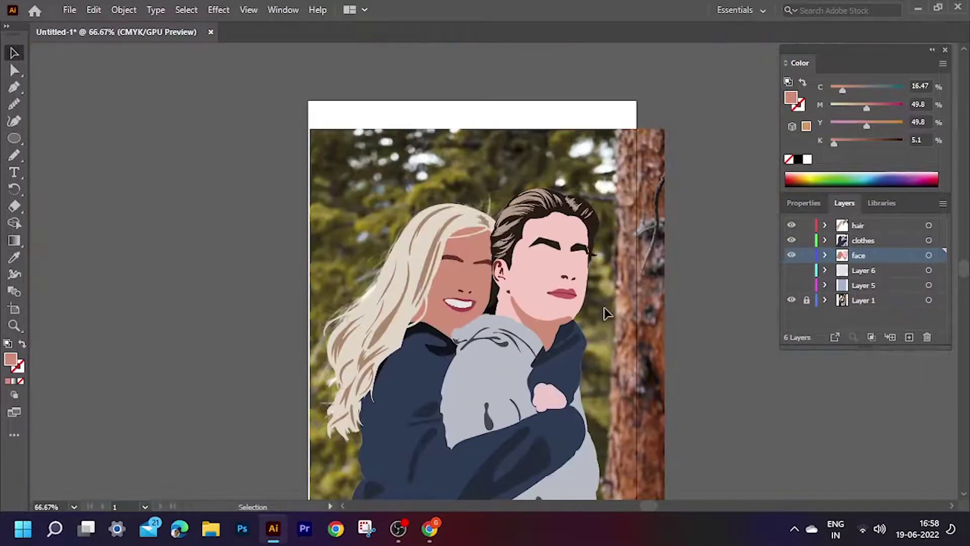
click(470, 285)
Trace a smile line beside the woman's mouth in outline view
key(ctrl+y)
key(ctrl+plus)
key(ctrl+plus)
key(ctrl+plus)
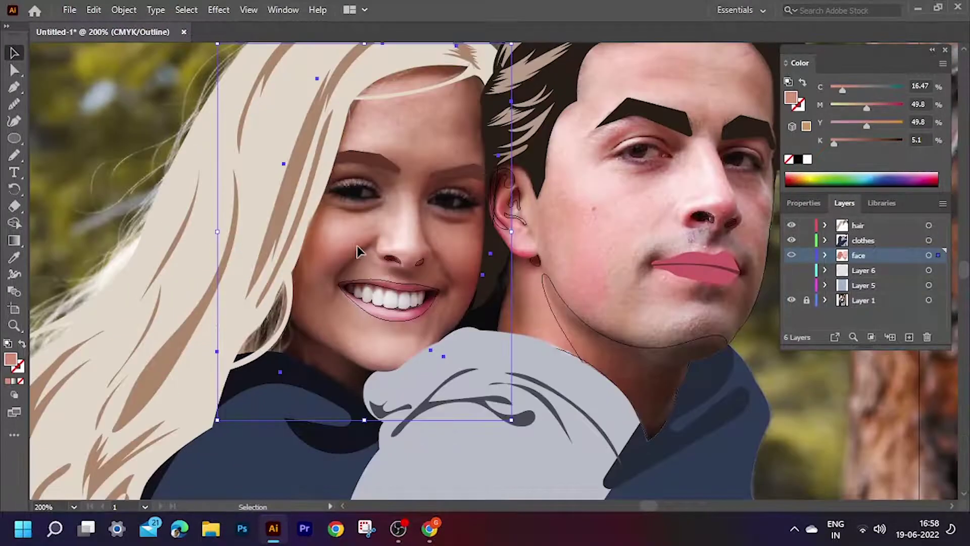
key(n)
key(ctrl+plus)
key(ctrl+plus)
key(ctrl+plus)
key(ctrl+plus)
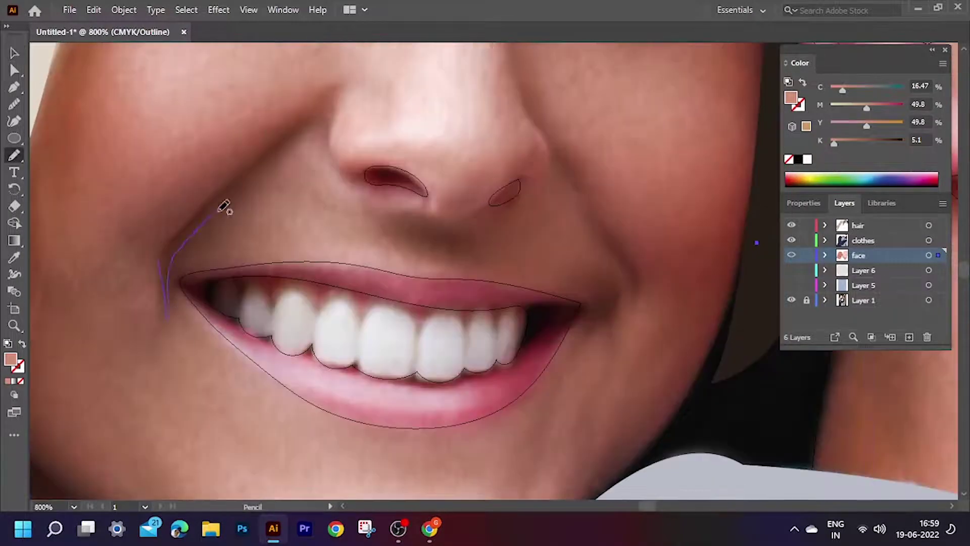
drag(171, 238, 166, 243)
key(ctrl+minus)
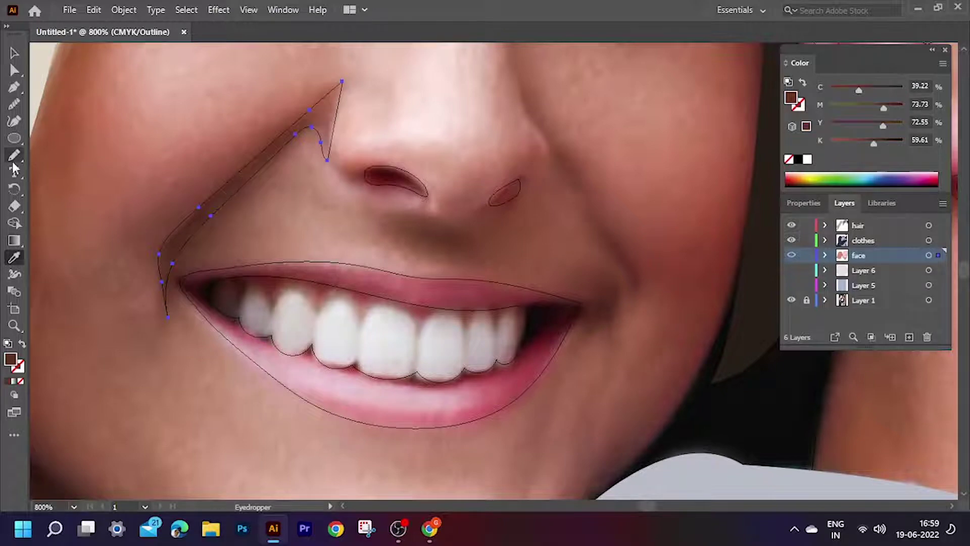
key(v)
key(ctrl+minus)
key(ctrl+minus)
Trace a shadow along the woman's jaw and cheek and fill it darker brown
scroll(271, 322, up, 2)
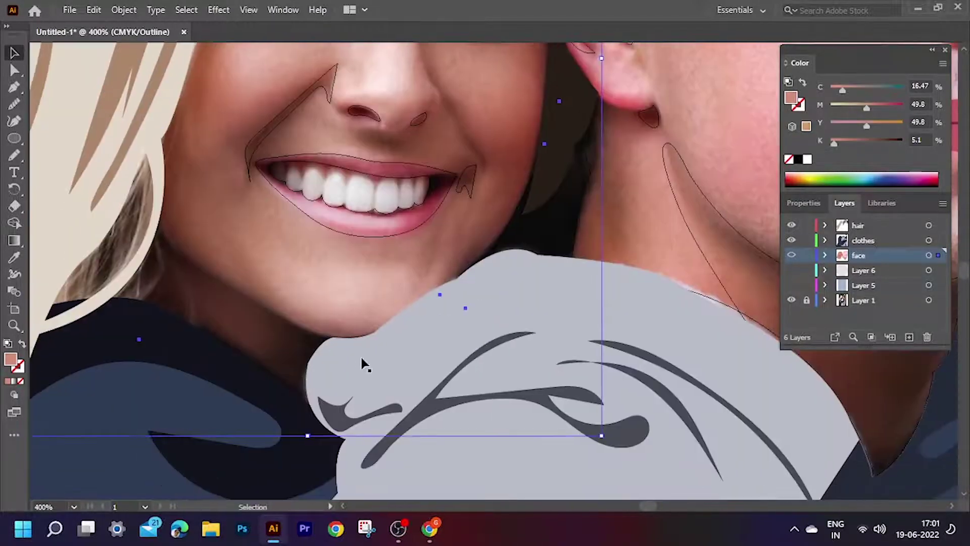
click(10, 157)
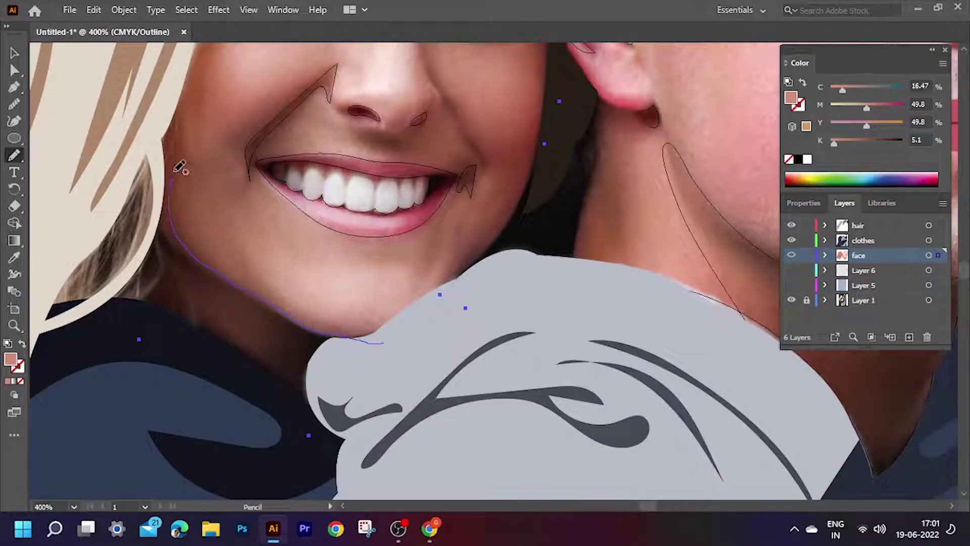
drag(252, 387, 379, 343)
key(ctrl+minus)
key(ctrl+y)
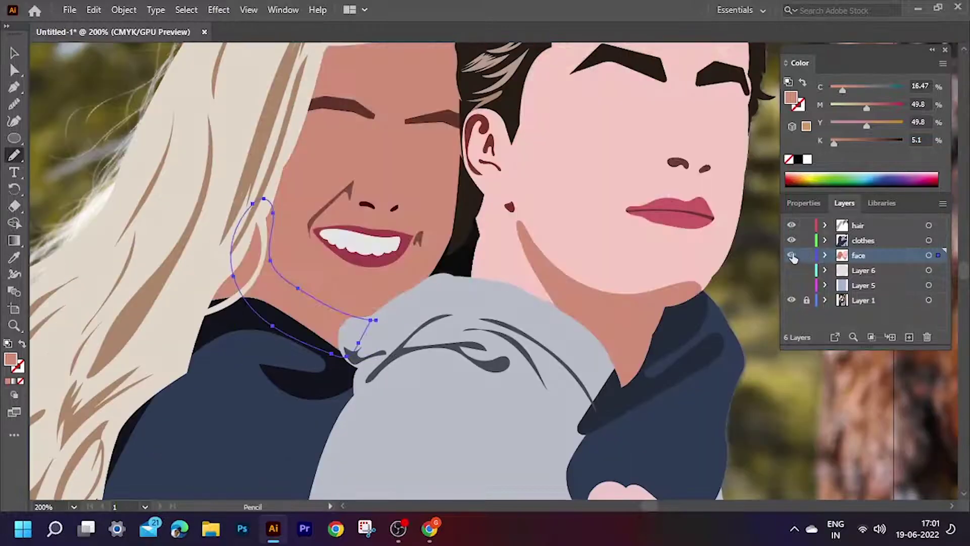
click(357, 185)
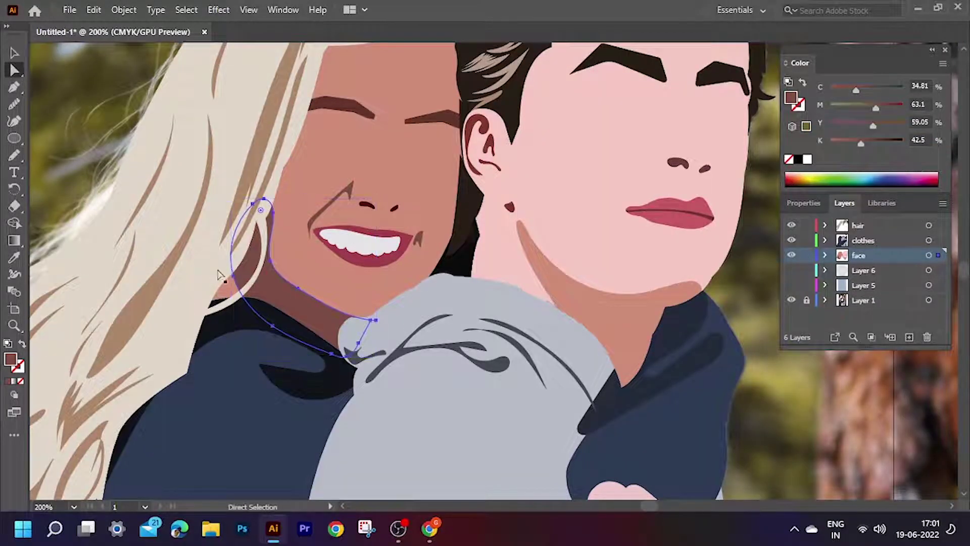
key(ctrl+minus)
scroll(105, 124, up, 1)
Trace the shadow under the woman's hairline and preview it at full artboard view
key(ctrl+y)
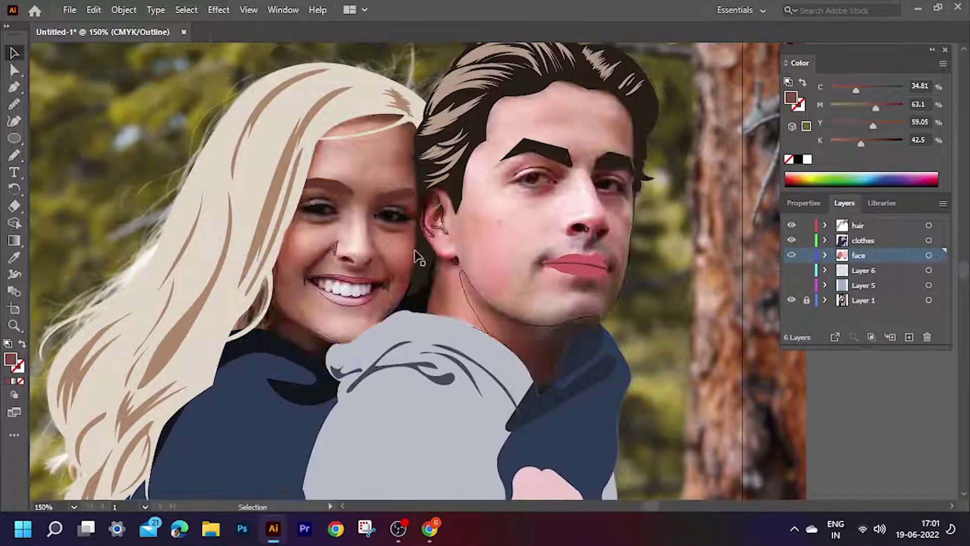
key(ctrl+plus)
key(ctrl+plus)
key(n)
scroll(216, 374, up, 3)
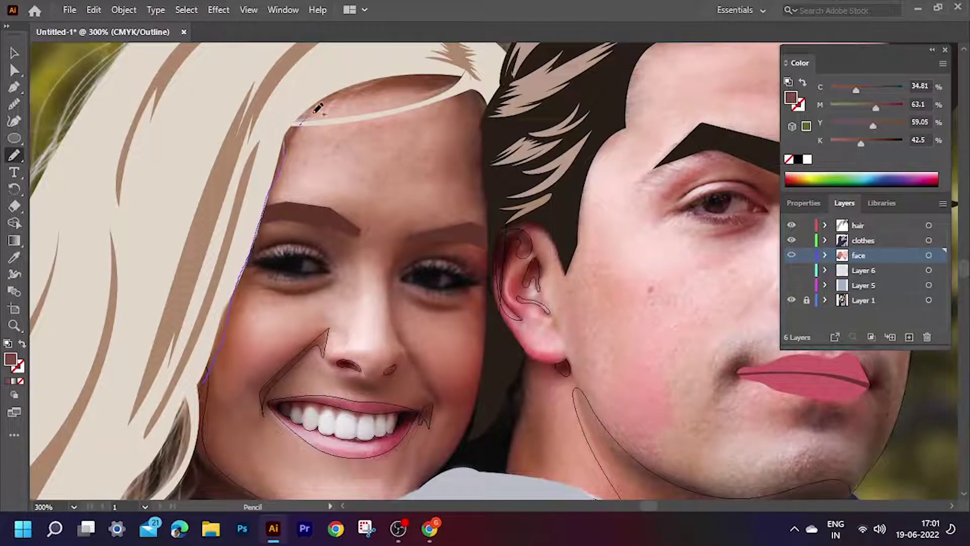
drag(490, 208, 202, 336)
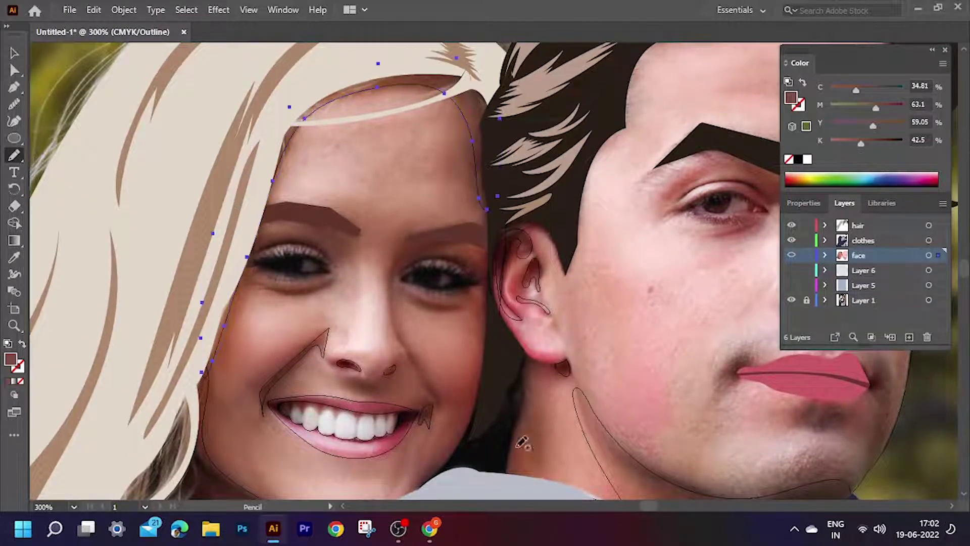
key(ctrl+y)
key(v)
key(ctrl+minus)
key(ctrl+minus)
key(ctrl+minus)
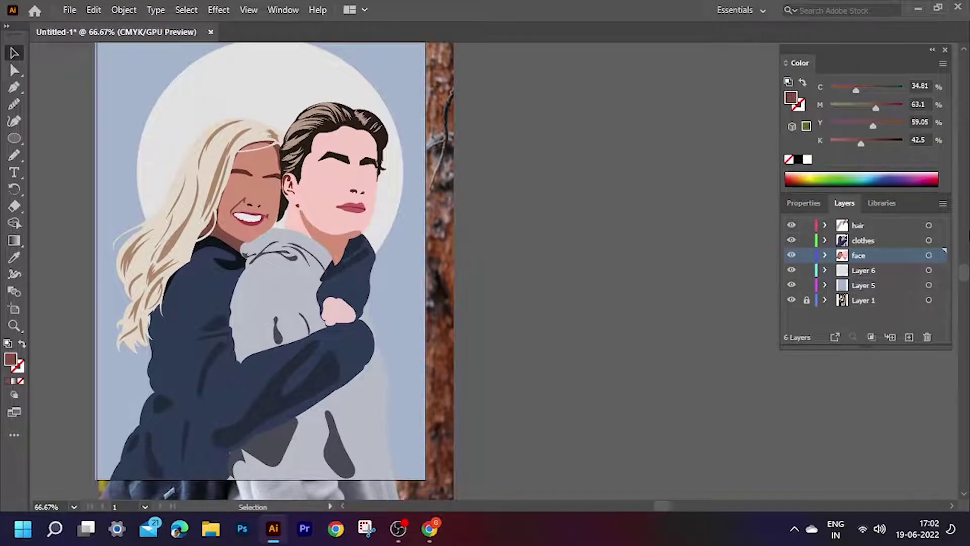
Hide Layers 5 and 6, draw a cheek shadow line, and preview the whole portrait
drag(793, 271, 791, 286)
key(ctrl+y)
scroll(260, 201, up, 4)
scroll(254, 329, up, 2)
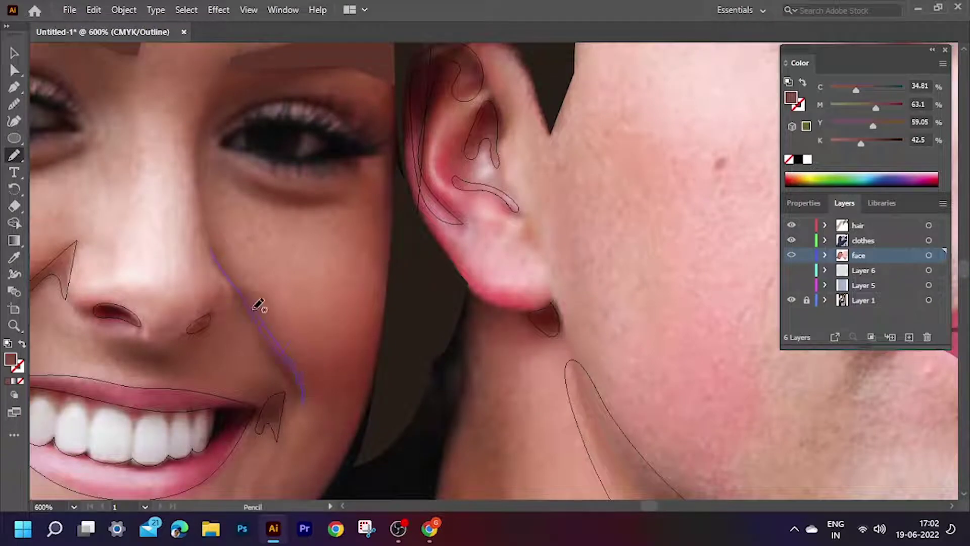
drag(258, 305, 212, 250)
key(ctrl+y)
key(v)
key(ctrl+minus)
key(ctrl+minus)
key(ctrl+minus)
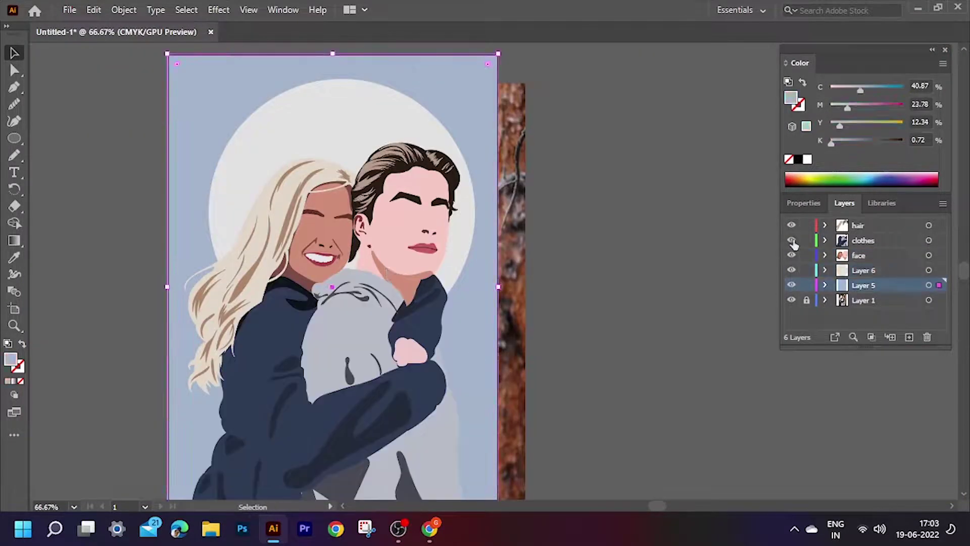
Hide the face, circle and background layers, zoom to the fist, and target the clothes layer
drag(792, 255, 792, 285)
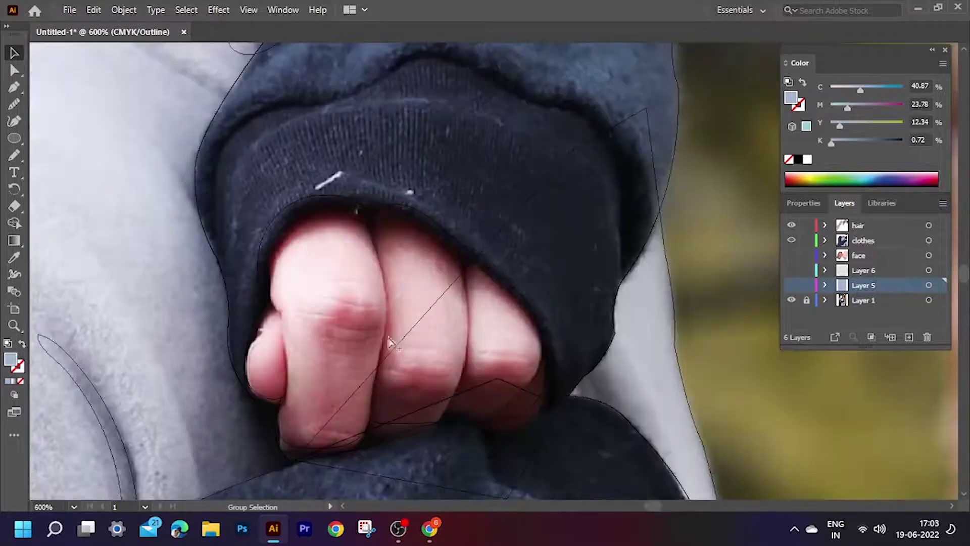
click(19, 256)
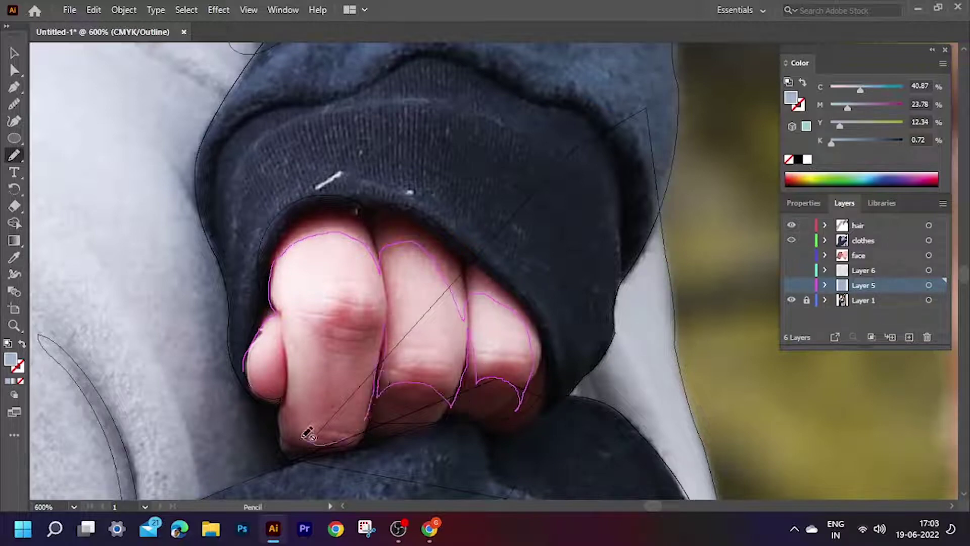
drag(247, 363, 248, 362)
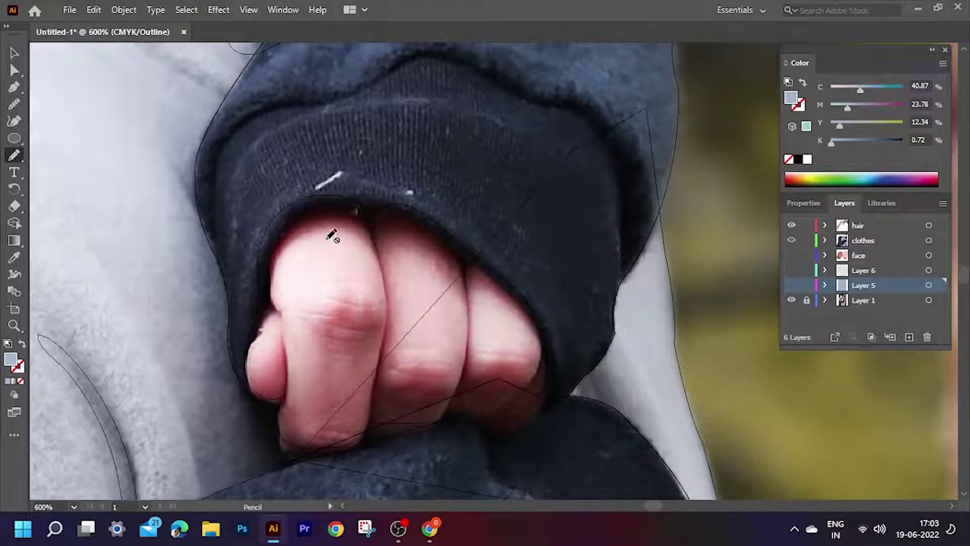
click(862, 241)
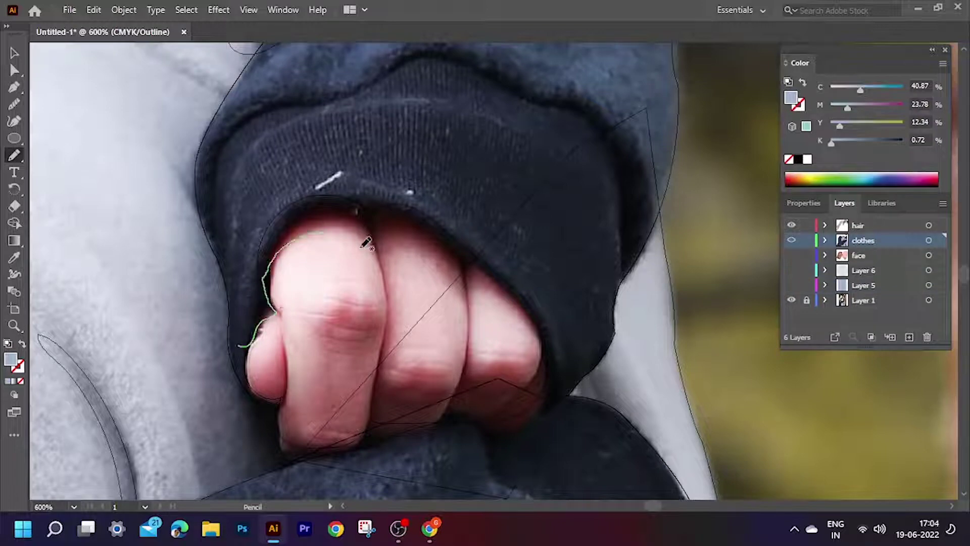
Pencil-trace the cuff edge above the fingers and give it a fill colour
drag(500, 287, 242, 345)
double_click(10, 359)
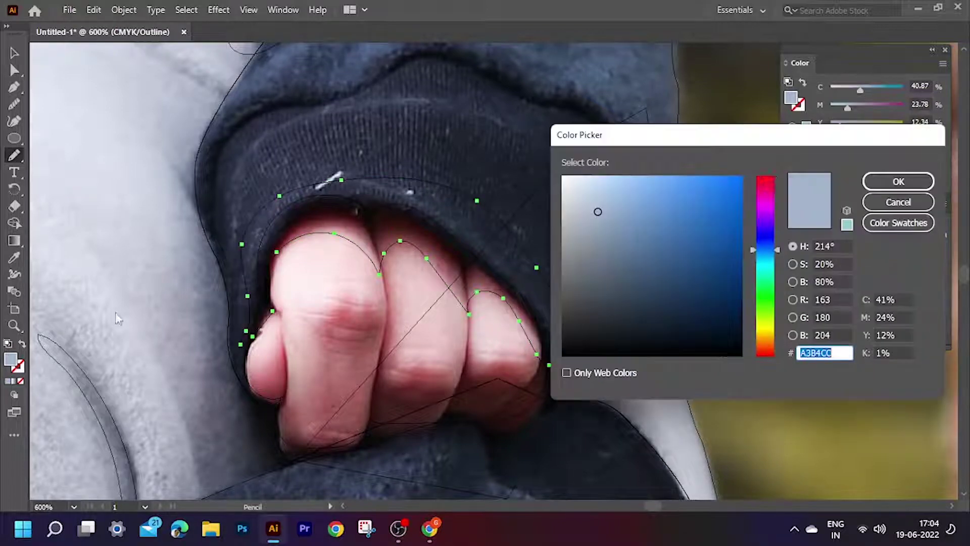
key(Escape)
key(ctrl+a)
click(14, 70)
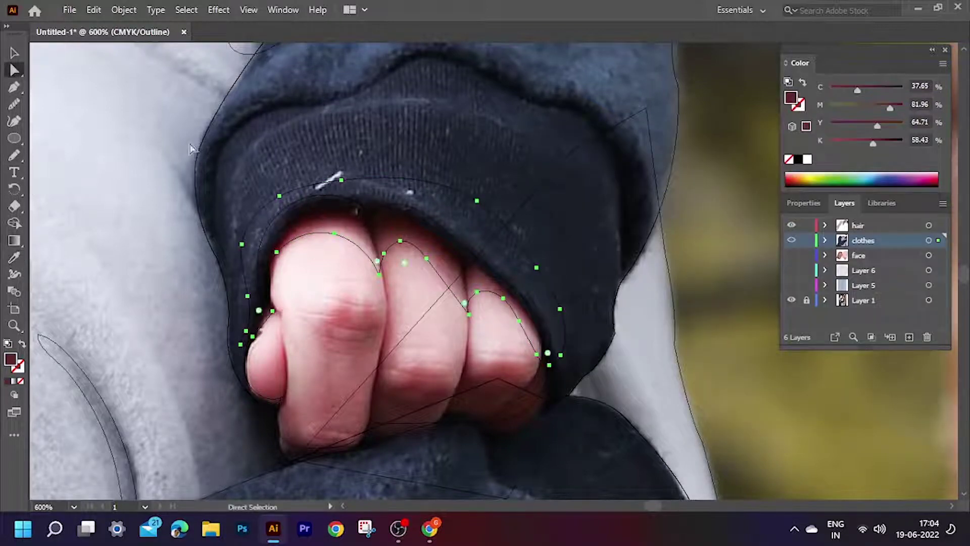
key(v)
key(ctrl+y)
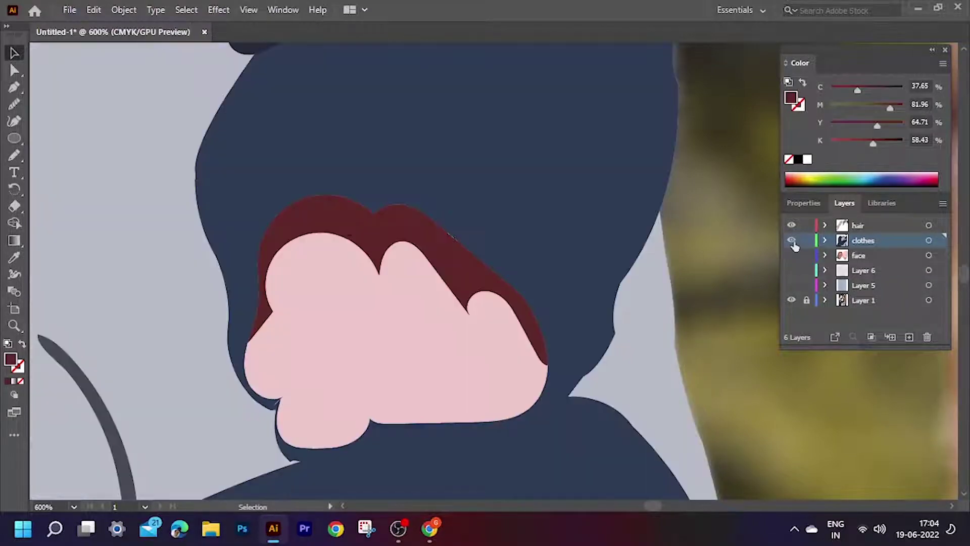
key(ctrl+minus)
Trace around the lower edge of the fist and fill the shape dark brown
click(375, 310)
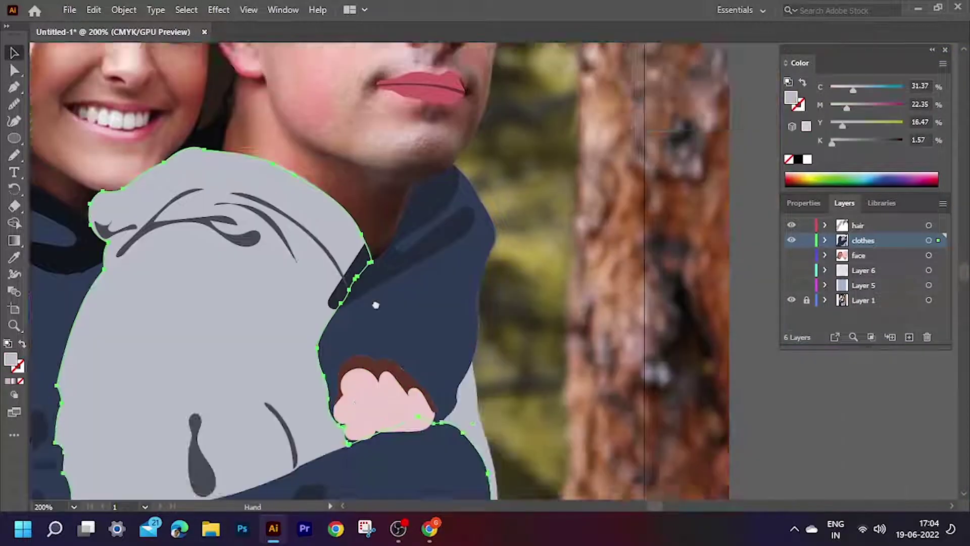
key(ctrl+plus)
key(ctrl+plus)
key(ctrl+y)
key(ctrl+plus)
key(n)
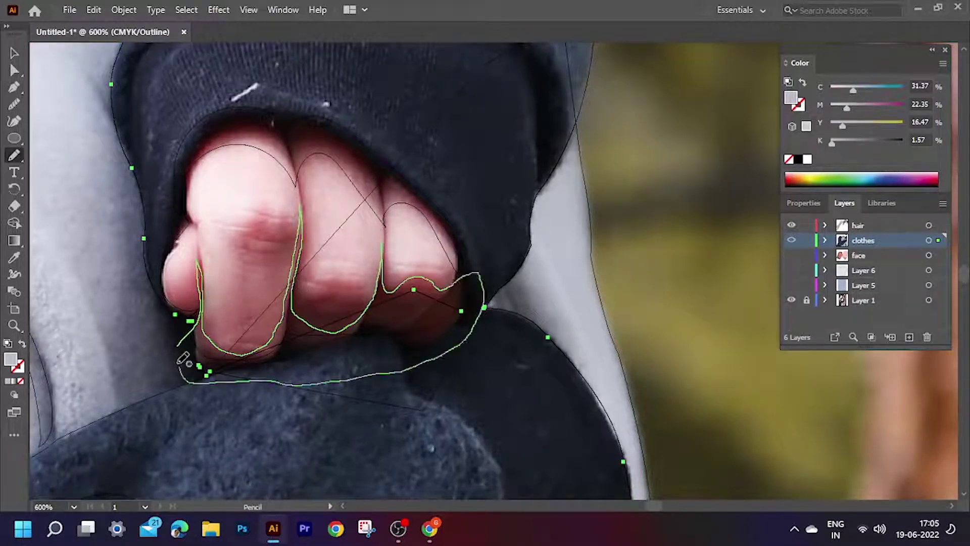
drag(452, 283, 178, 345)
key(ctrl+y)
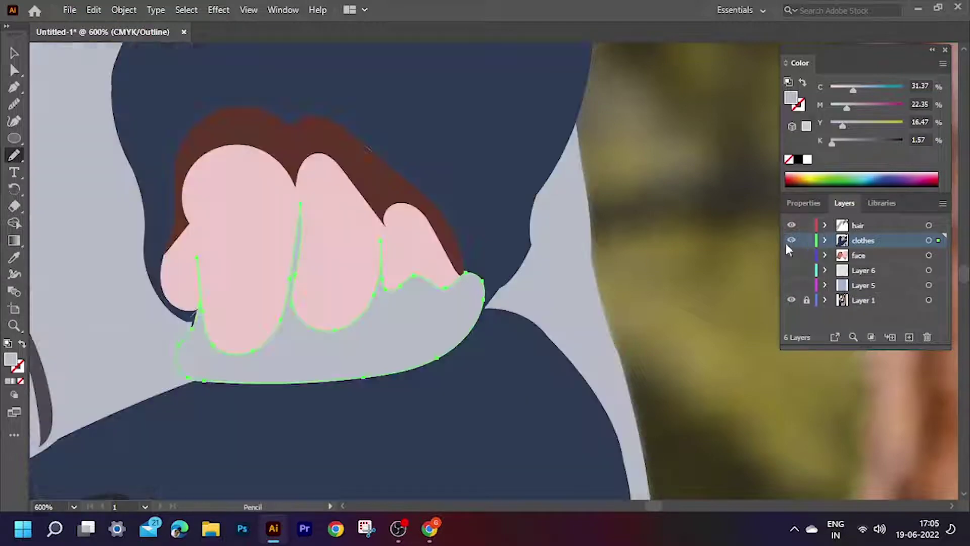
key(i)
click(228, 125)
Use the Shape Builder to trim away the brown band below the fist
key(v)
click(217, 275)
shift+click(336, 375)
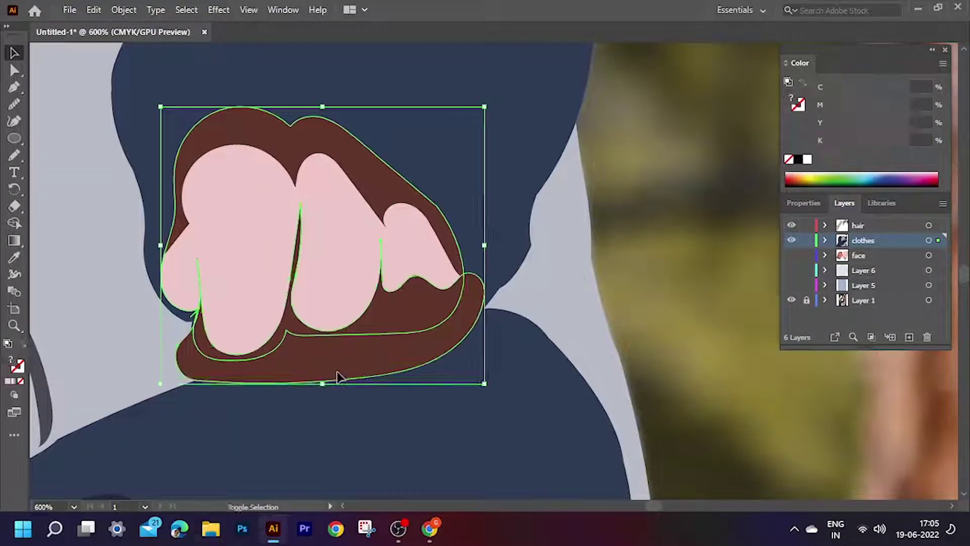
key(shift+m)
alt+click(316, 369)
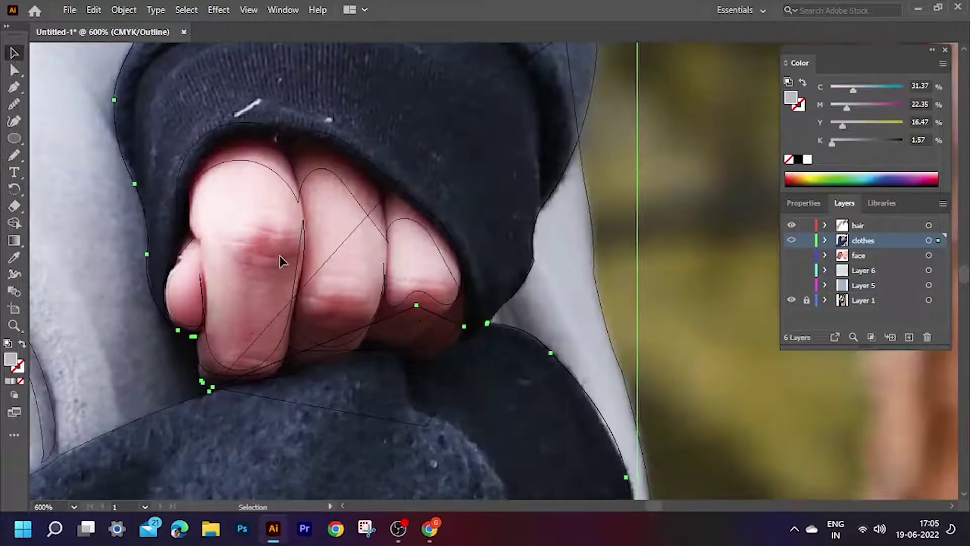
scroll(283, 263, down, 5)
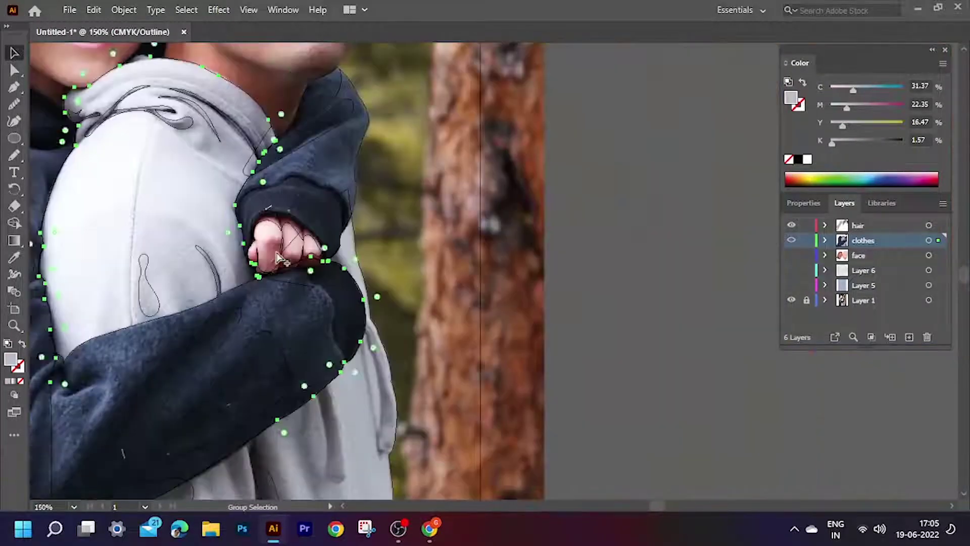
scroll(248, 259, up, 6)
Colour the small finger shape, then preview the whole artboard in full colour
key(n)
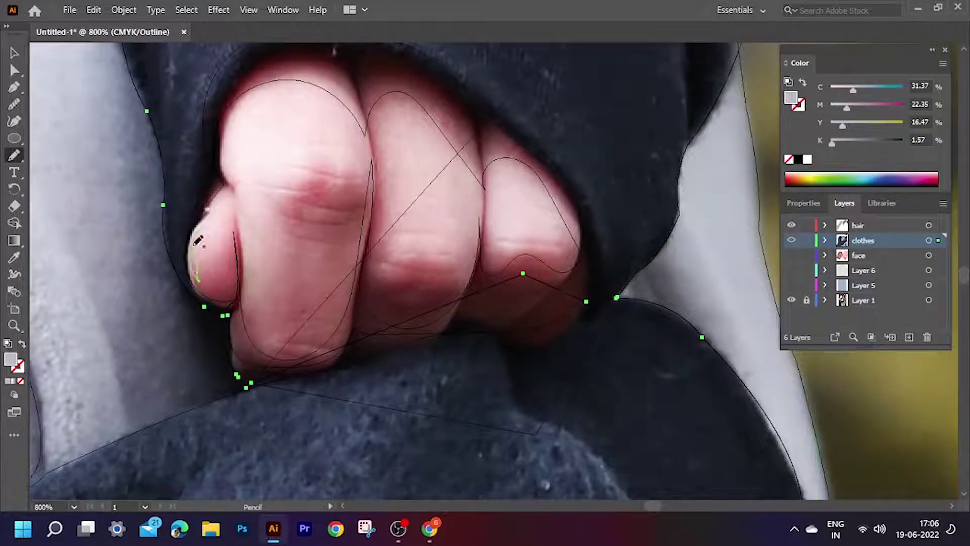
double_click(15, 361)
key(Return)
key(v)
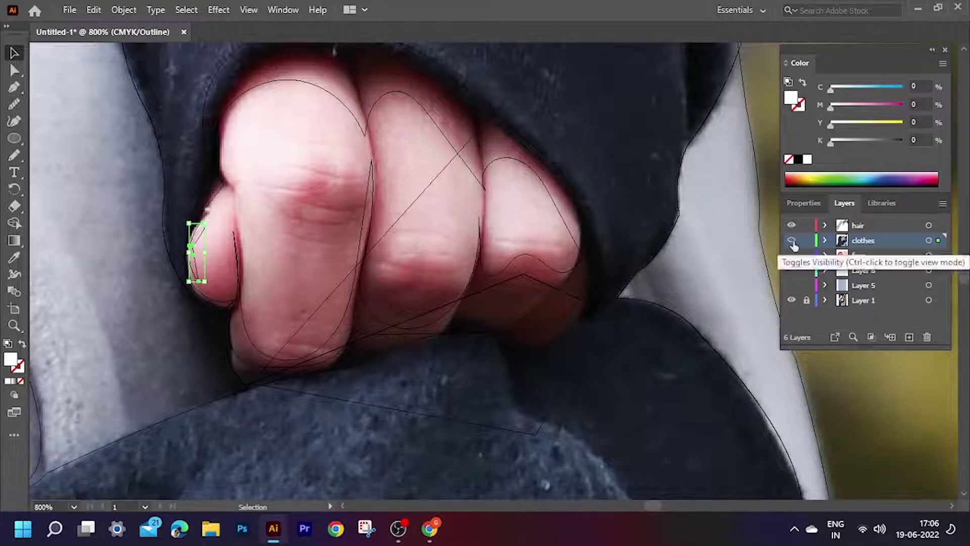
key(ctrl+y)
click(175, 157)
key(ctrl+0)
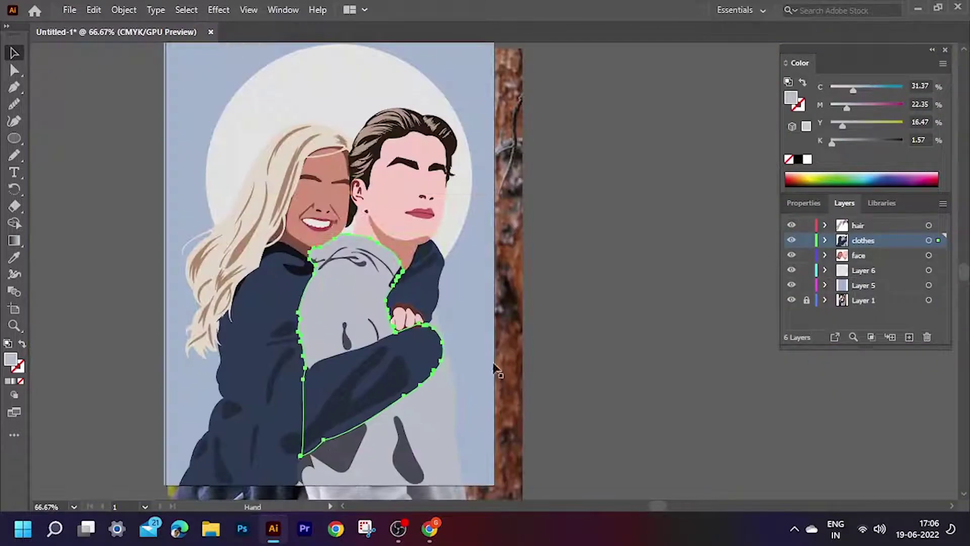
Hide Layers 5 and 6 and check the paths in Outline view, then show both layers again
click(863, 285)
click(791, 269)
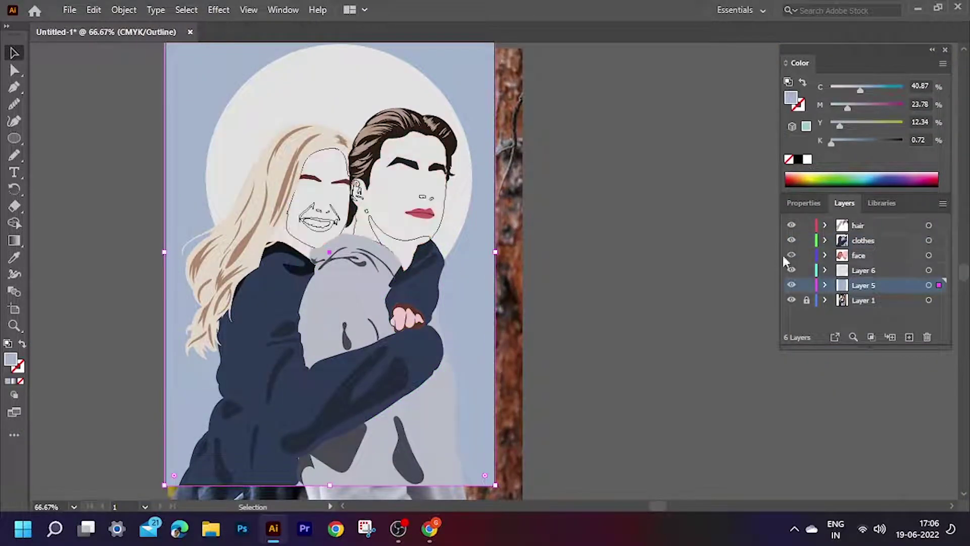
key(ctrl+y)
scroll(346, 201, up, 5)
key(ctrl+y)
scroll(346, 201, down, 5)
click(791, 270)
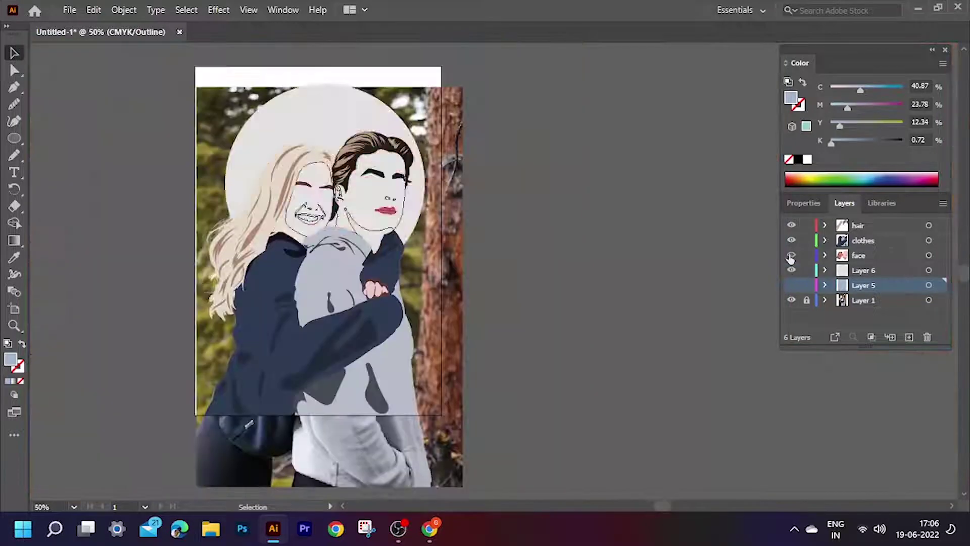
click(791, 285)
Save the portrait as 'face less vetor art.ai' with the default save options
key(ctrl+s)
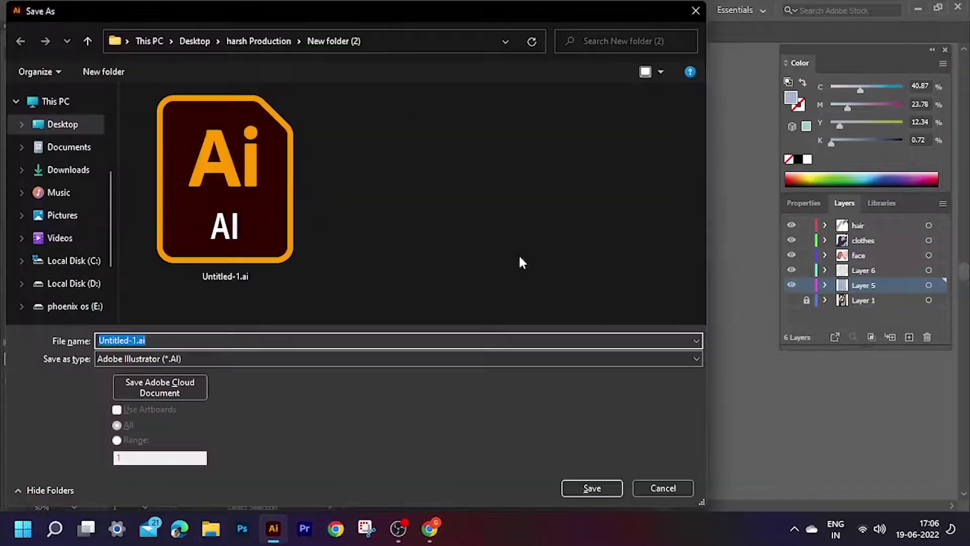
click(598, 486)
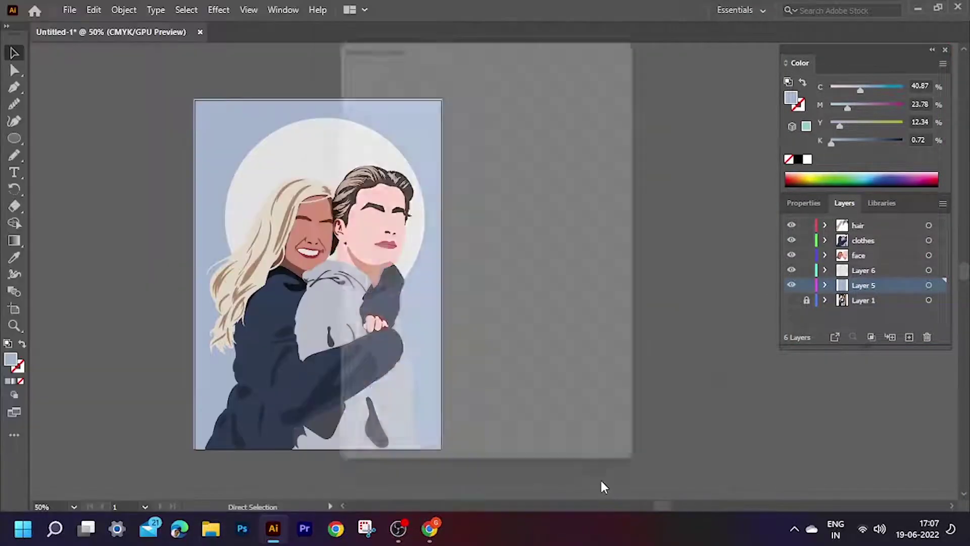
key(Return)
Recolour the background soft pink with the Eyedropper
click(13, 258)
scroll(324, 243, up, 3)
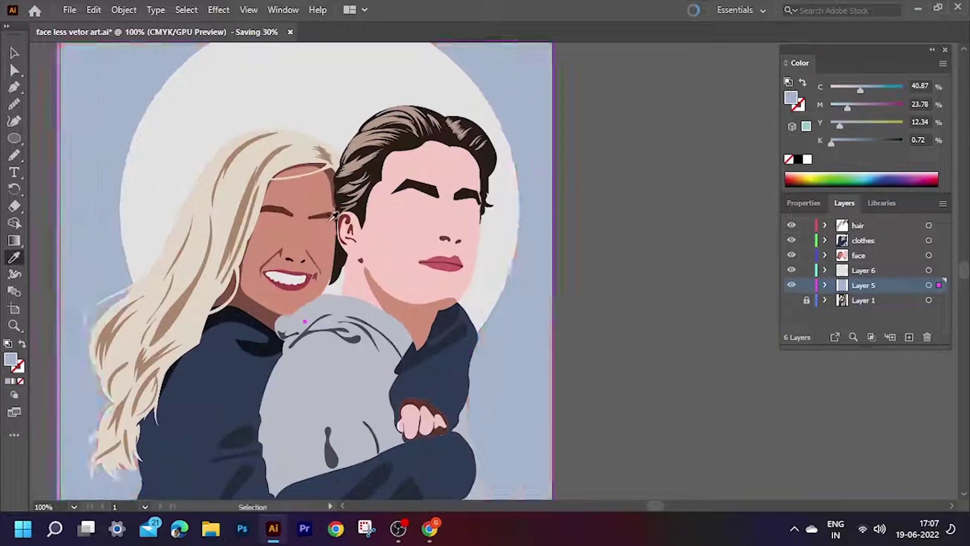
click(303, 238)
scroll(323, 242, down, 3)
scroll(354, 243, up, 5)
click(383, 247)
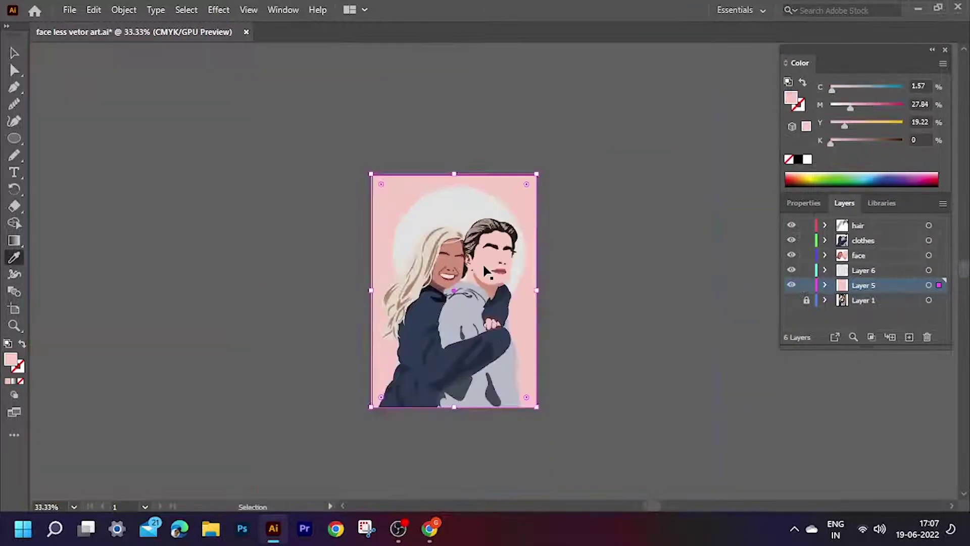